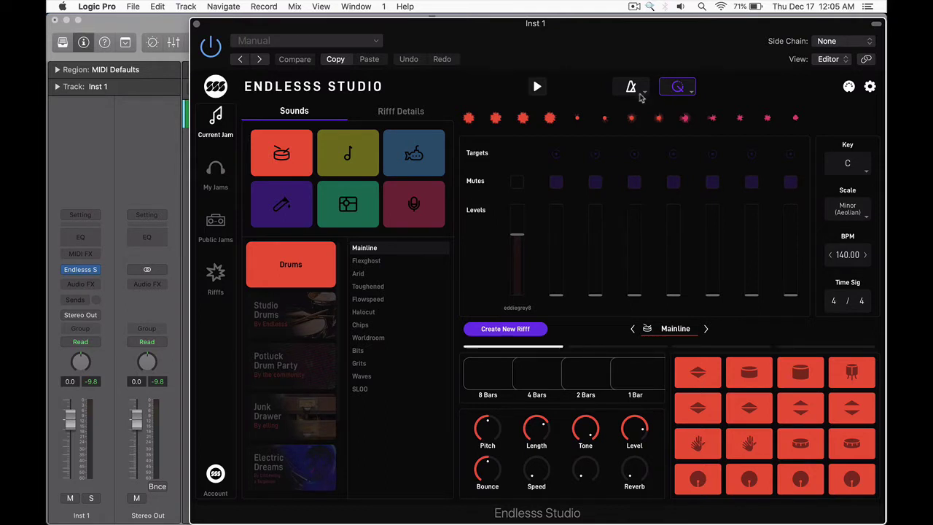
Open the Endlesss Studio plugin settings to check Clock Source and Follow Host's Transport, and move the plugin window clear of the tracks.
key(super+w)
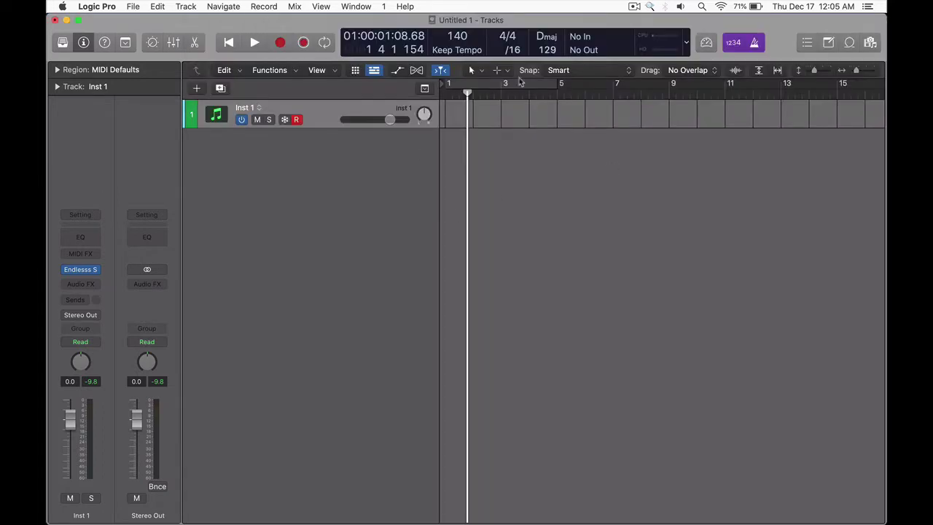
key(v)
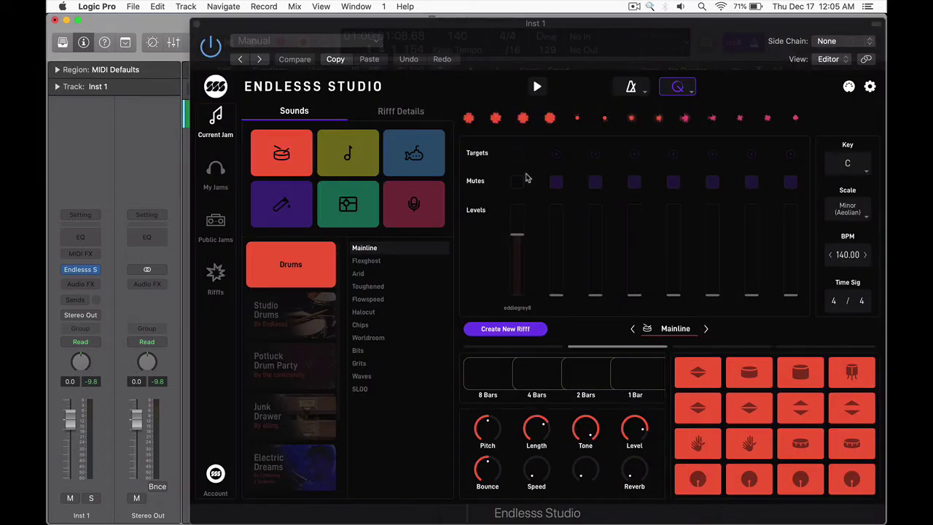
click(870, 87)
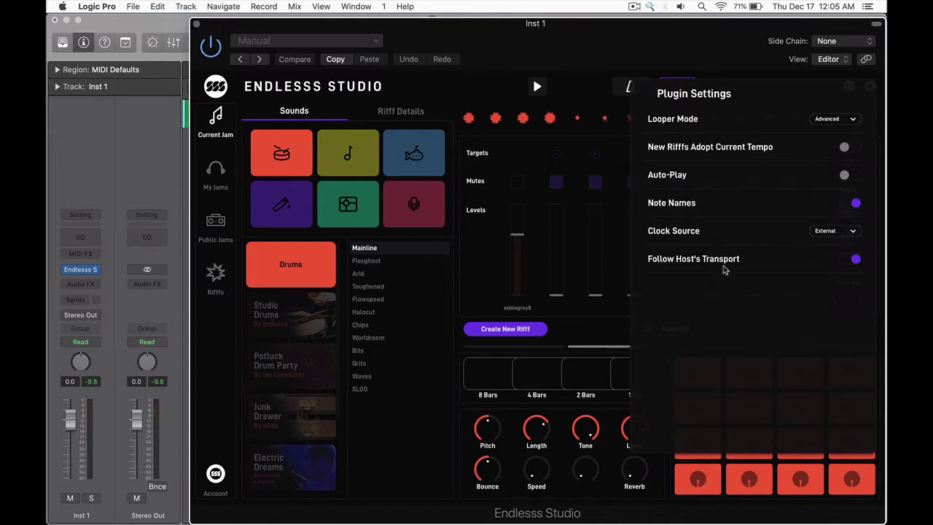
drag(630, 45, 492, 189)
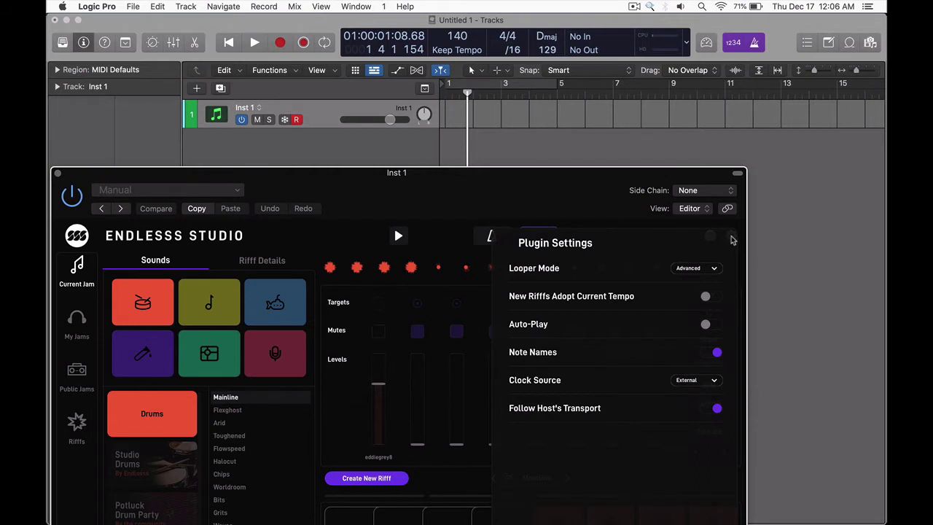
drag(618, 217, 617, 217)
Turn on the Endlesss metronome, play the project to hear it against the host transport, and switch the metronome off again.
click(483, 243)
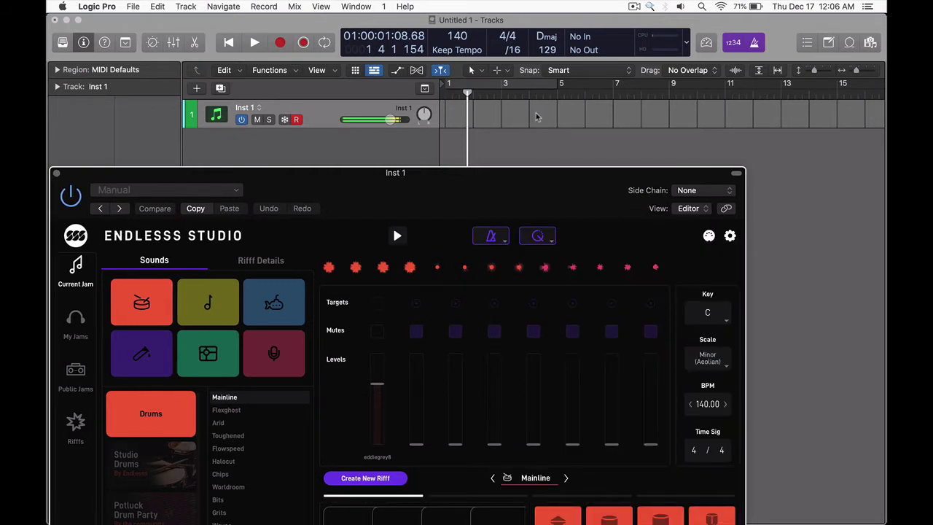
key(space)
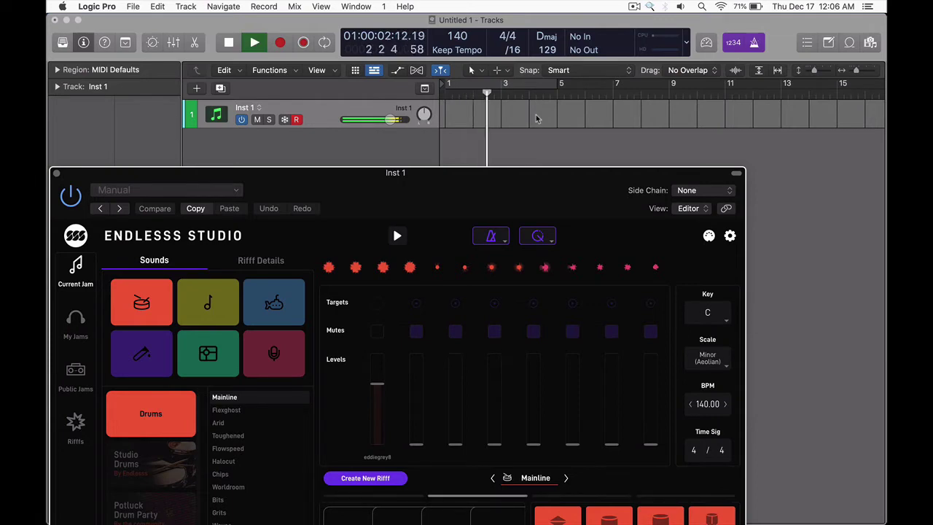
key(XF86AudioRaiseVolume)
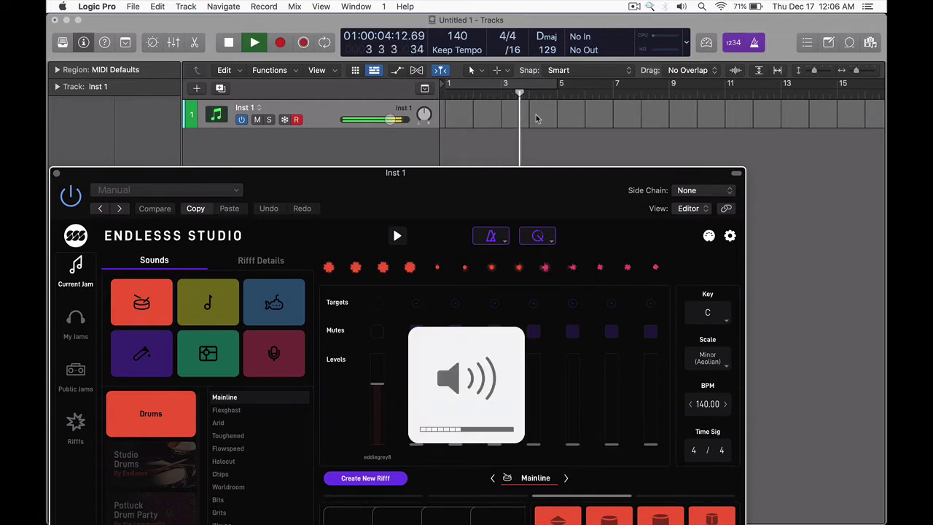
key(space)
drag(529, 202, 549, 73)
click(536, 199)
key(space)
key(space)
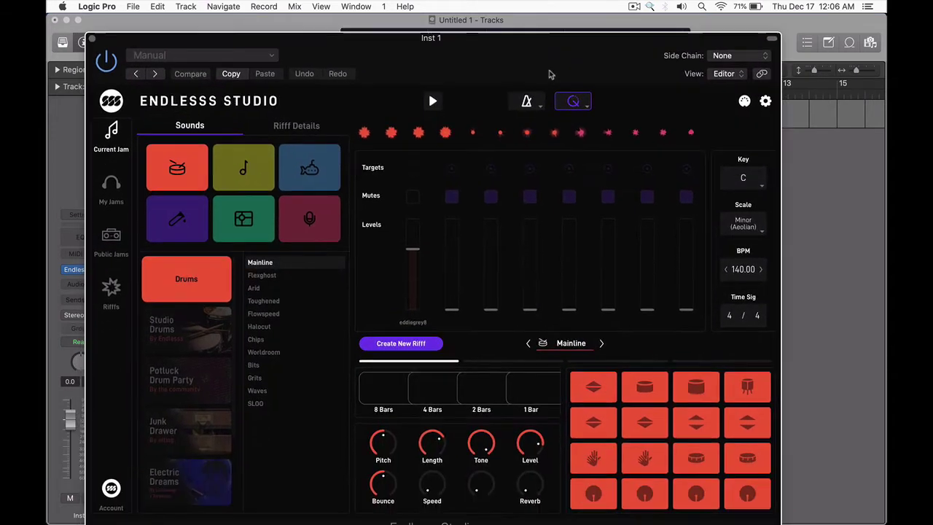
Play the kick pad of the Mainline drum kit and capture two 1 Bar loops into the next free slots.
click(594, 495)
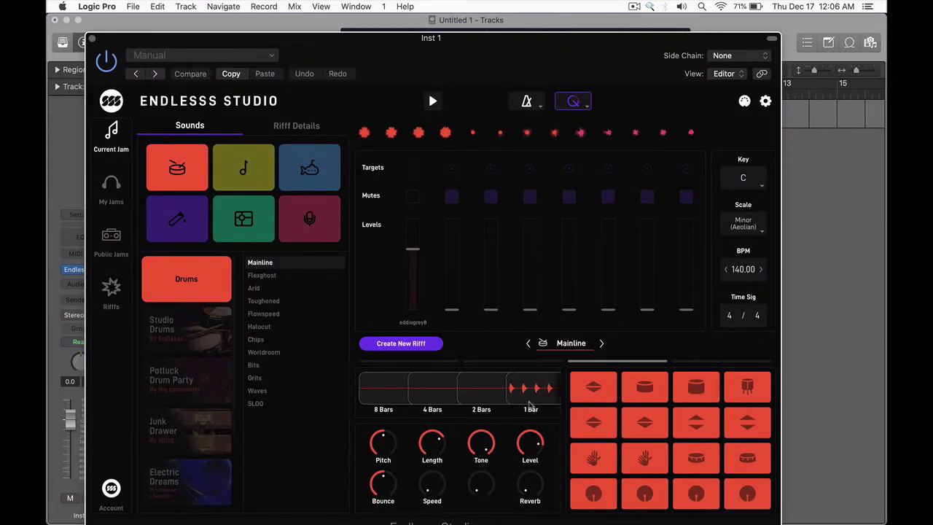
click(529, 403)
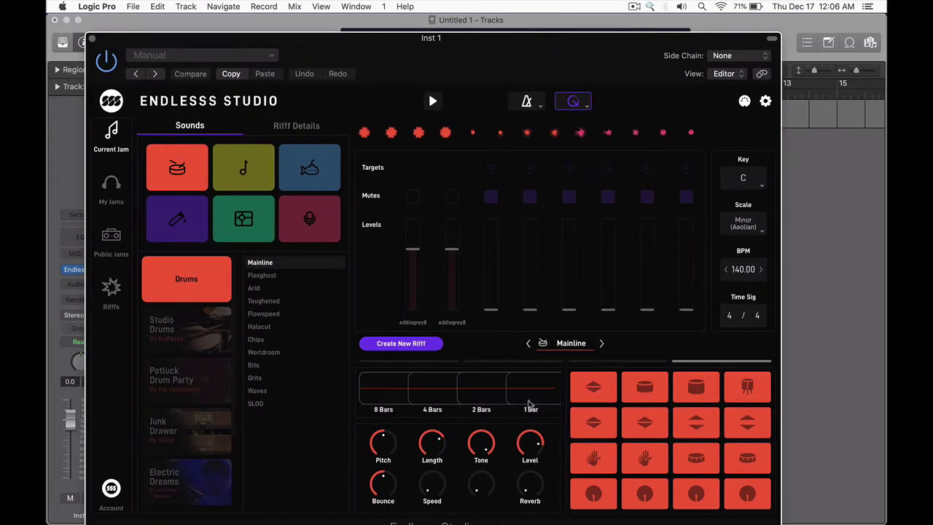
click(592, 494)
click(527, 389)
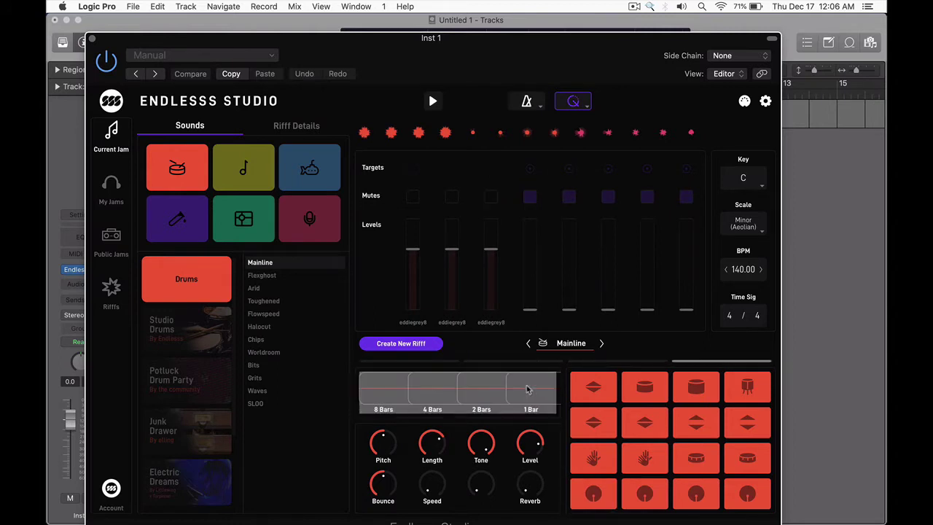
Play the project with the transport area visible to hear the captured loops follow the host, and stop playback.
drag(542, 36, 541, 162)
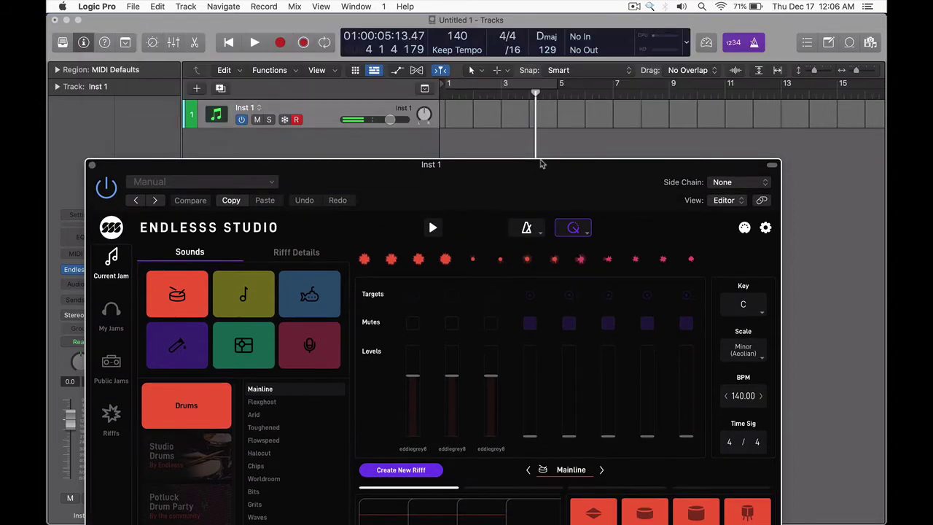
click(535, 143)
key(space)
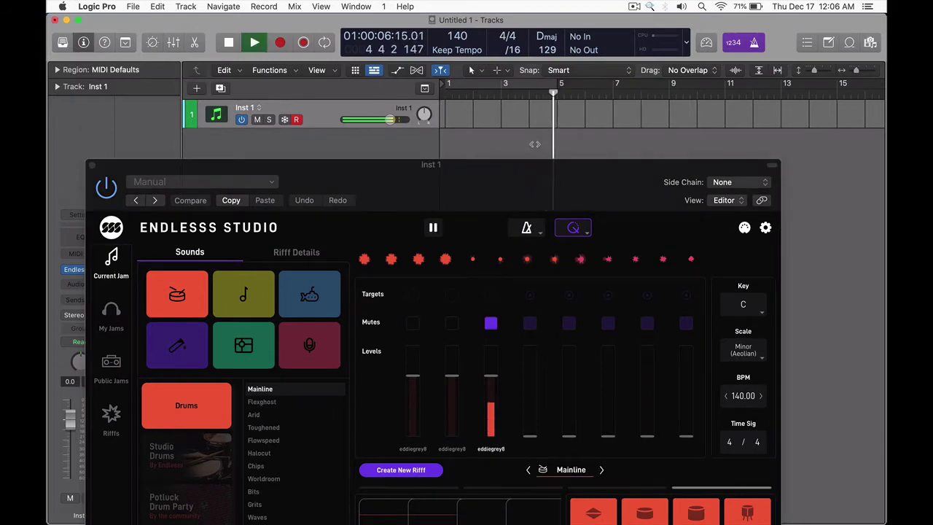
click(431, 226)
Check the Endlesss Quantisation Level setting and close the plugin window.
drag(429, 163, 427, 44)
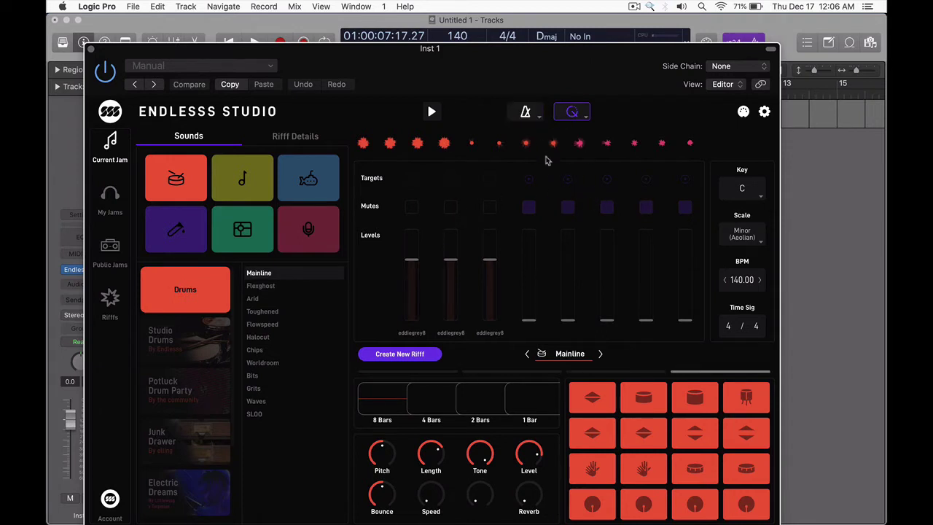
click(585, 118)
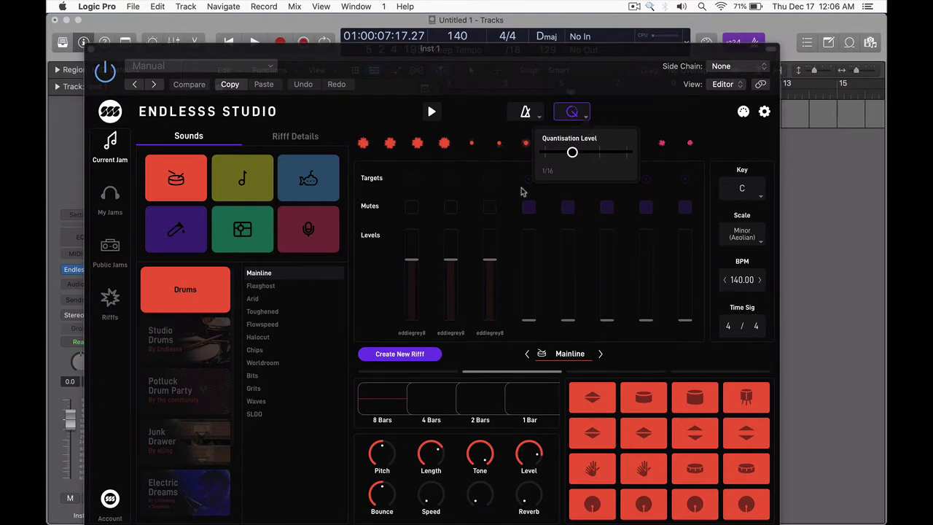
click(453, 73)
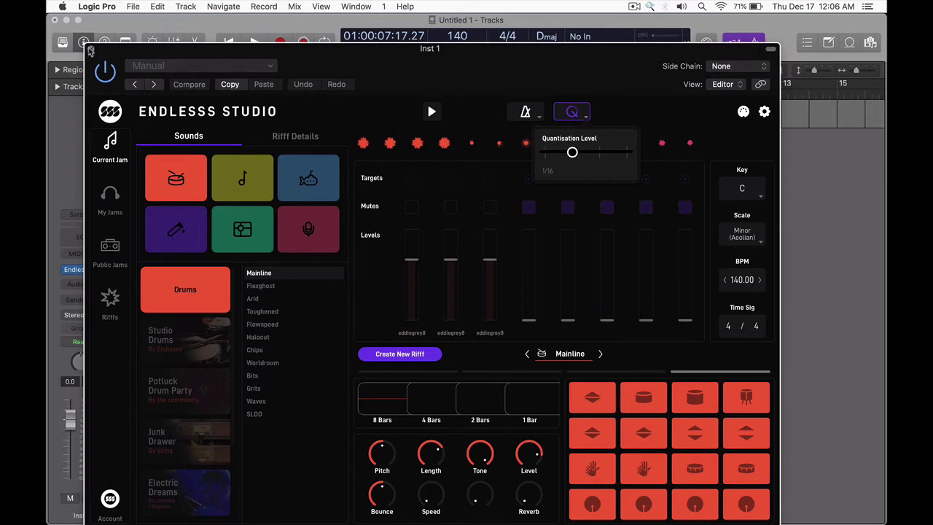
click(90, 50)
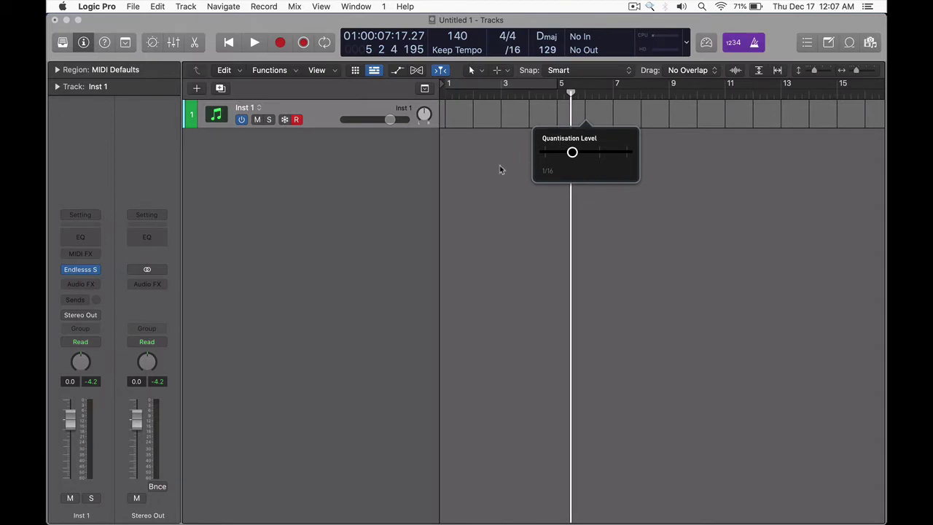
Return the playhead to the project start and reopen the Endlesss Studio plugin on the Inst 1 track.
key(Return)
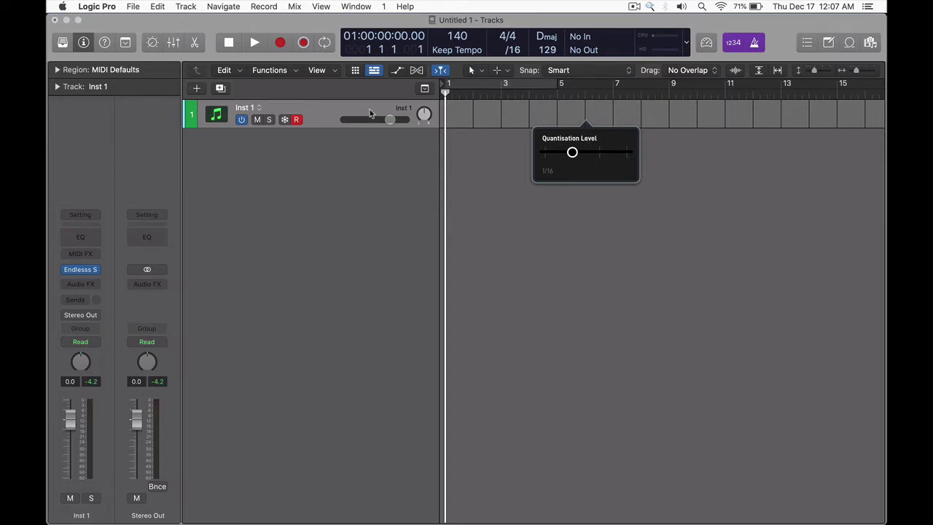
key(a)
key(a)
click(102, 268)
drag(543, 66, 578, 47)
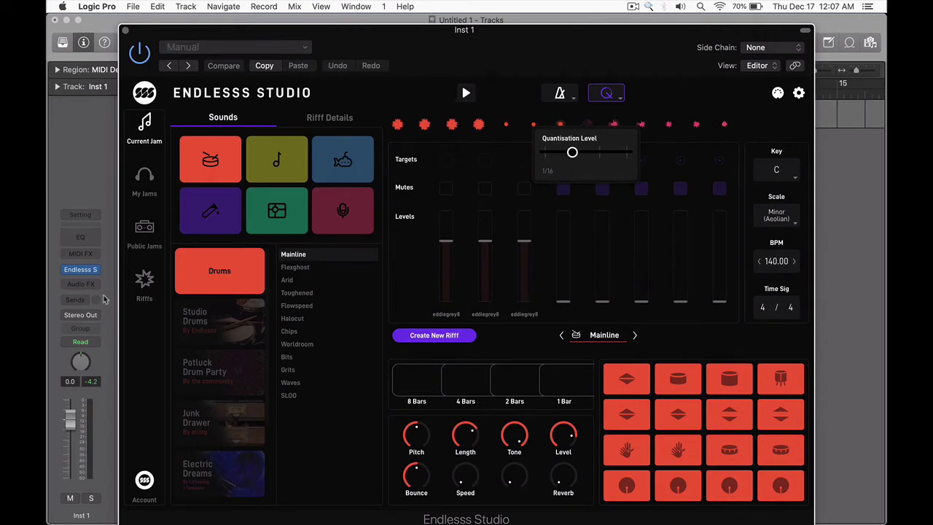
Remove the Endlesss Studio plugin from the Inst 1 track and show the Musical Typing keyboard.
click(95, 269)
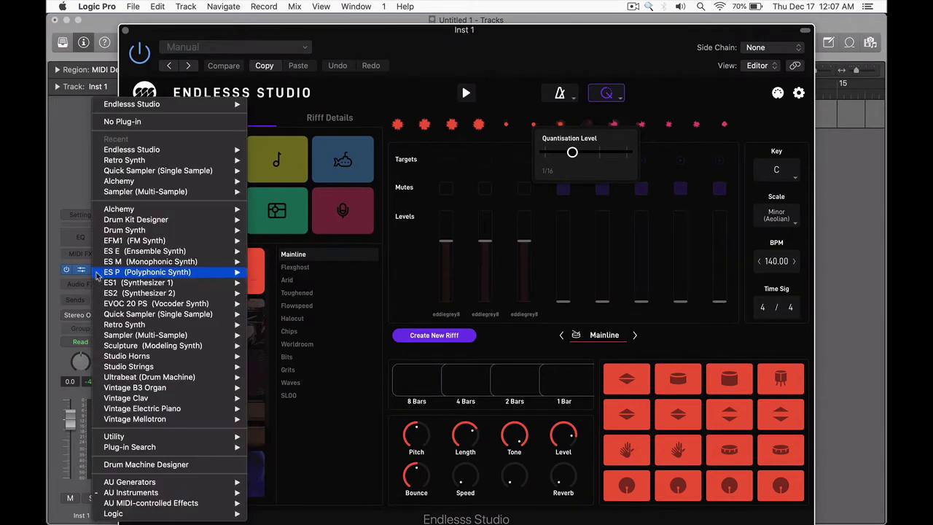
click(128, 122)
key(super+k)
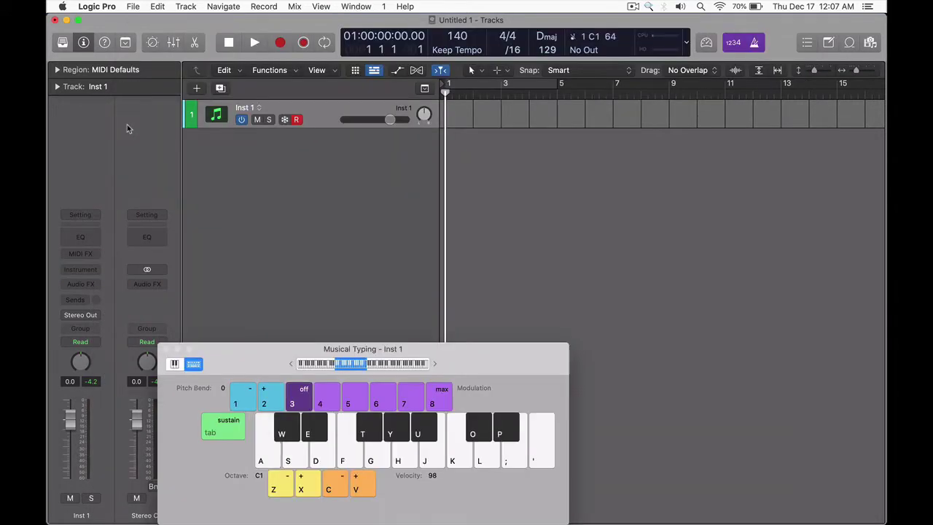
key(a)
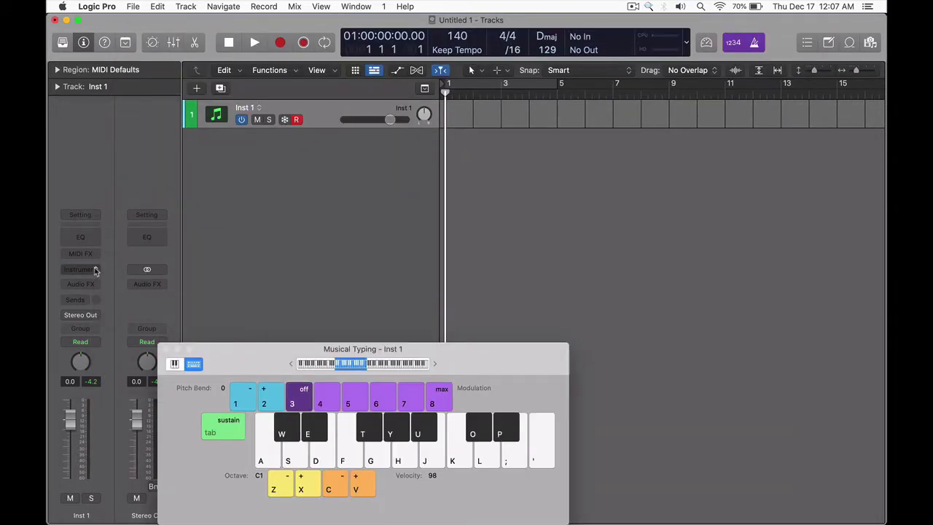
Try to insert the Stereo version of Endlesss Studio in the Inst 1 instrument slot.
click(94, 269)
mouse_move(194, 301)
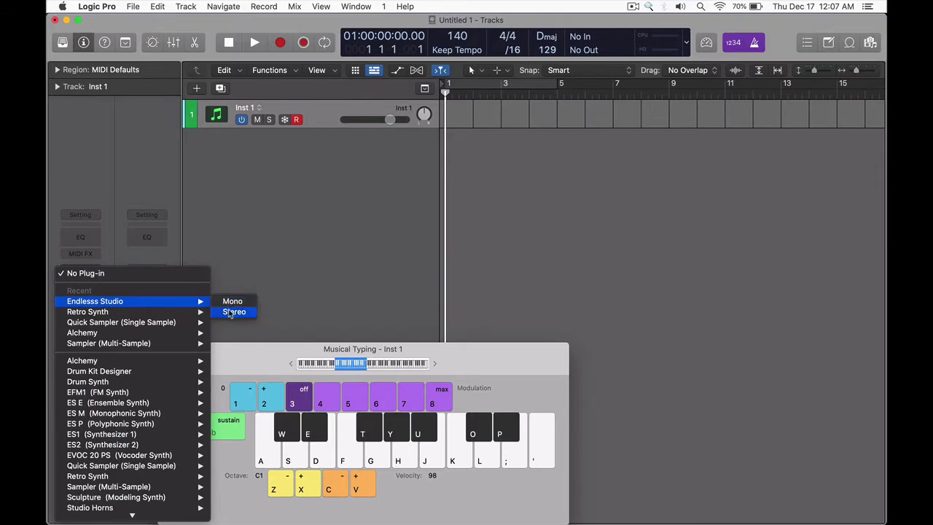
click(230, 311)
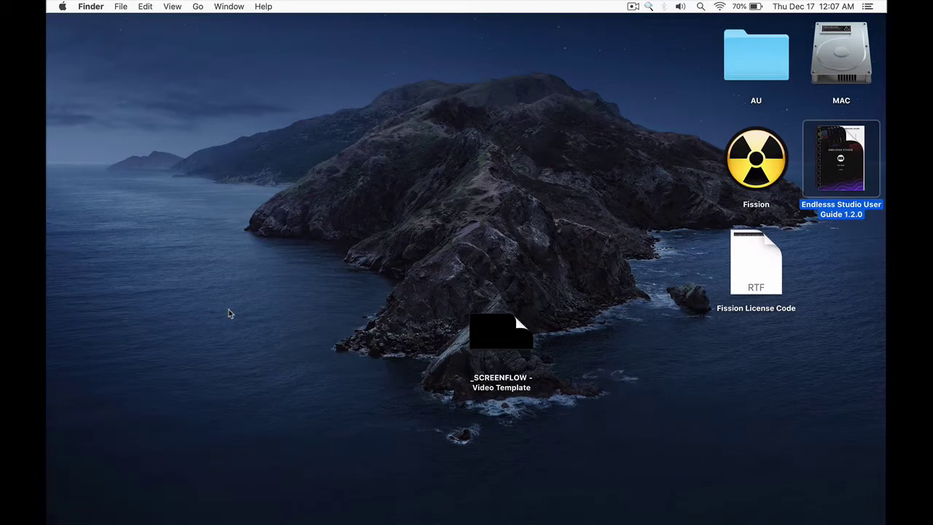
Relaunch Logic Pro from a system search.
key(super+space)
text(logi)
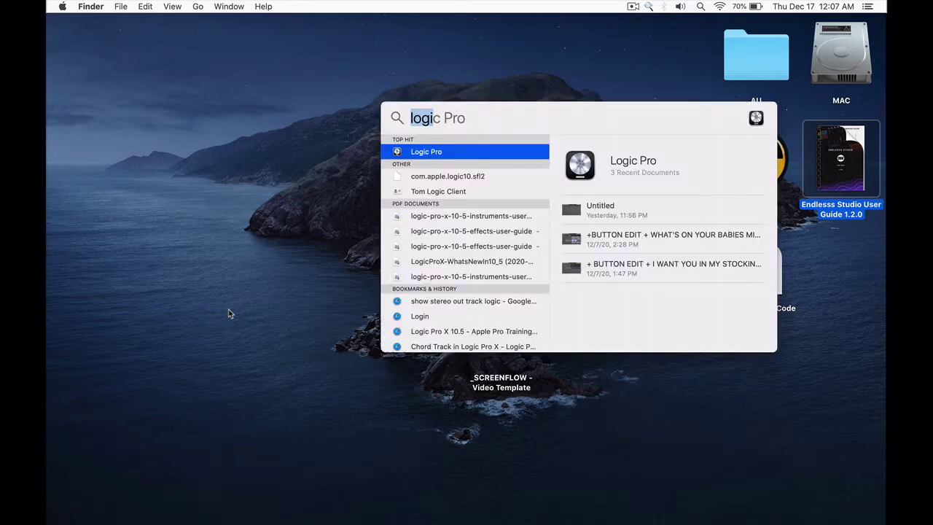
key(Return)
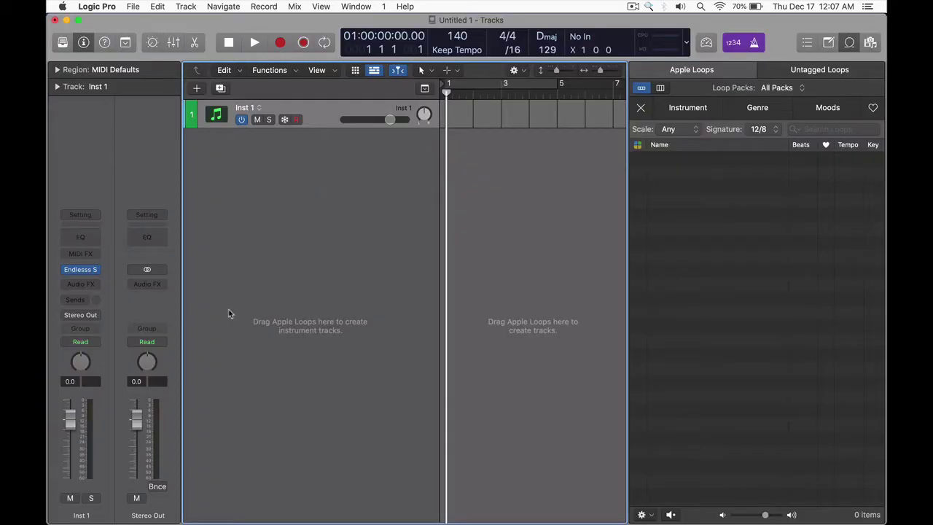
Open the Endlesss Studio plugin on Inst 1, show Musical Typing, and trigger the first drum pad several times with the C2 note.
click(86, 271)
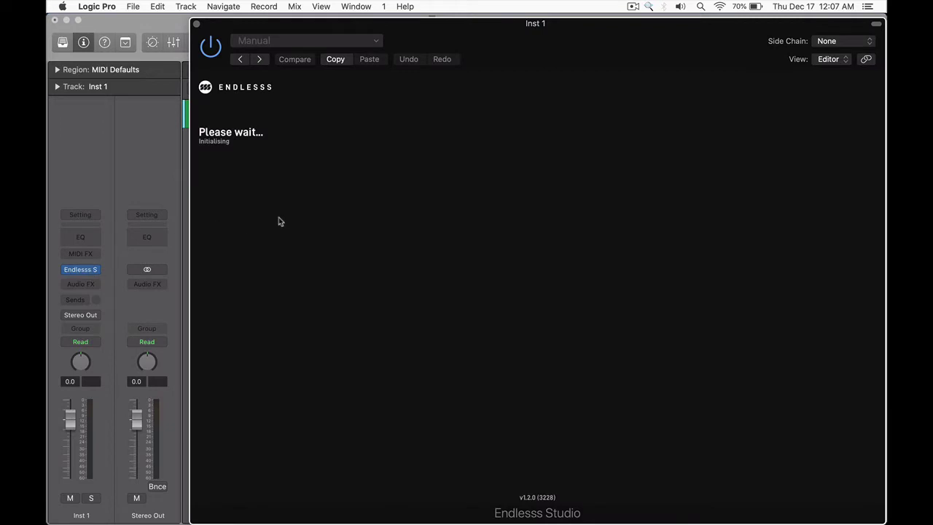
key(super+k)
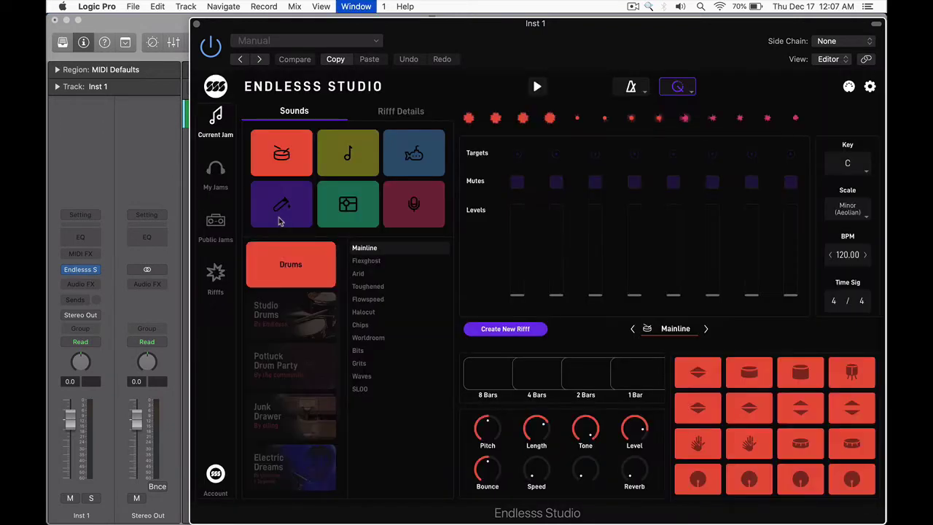
key(a)
key(a)
key(a)
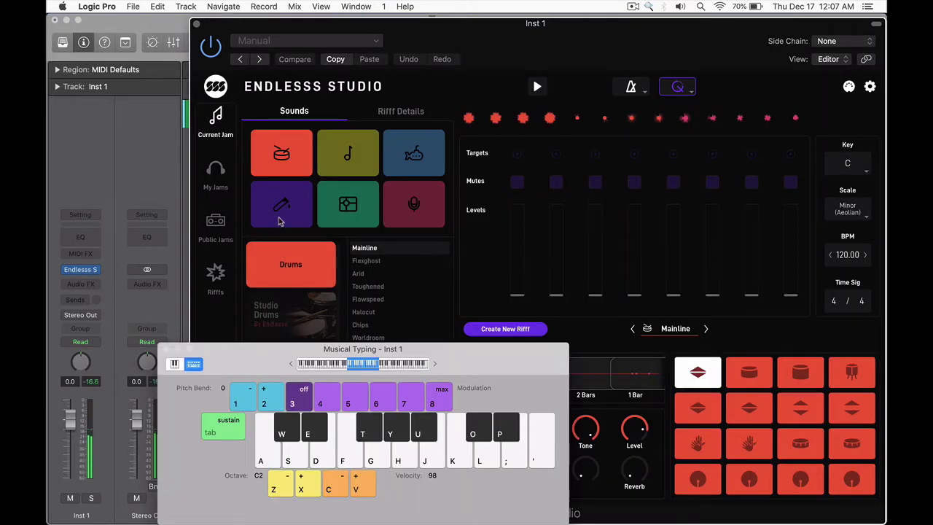
Close the plugin window and record repeated C2 notes onto the Inst 1 track for about one bar.
click(197, 24)
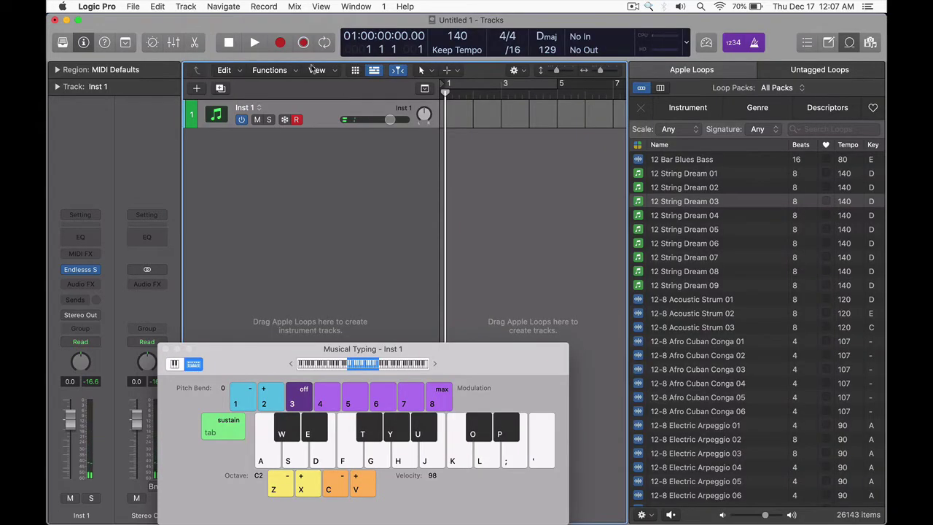
click(280, 43)
key(a)
key(a)
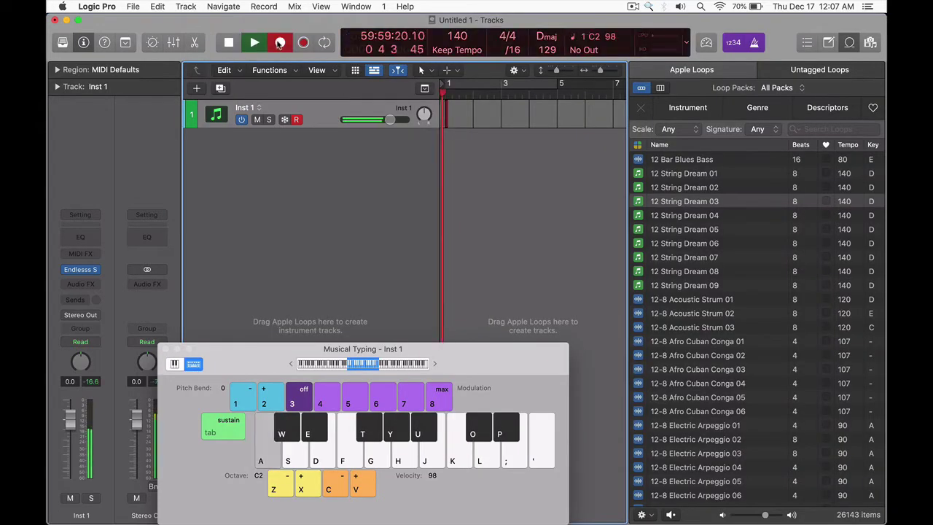
key(a)
key(a)
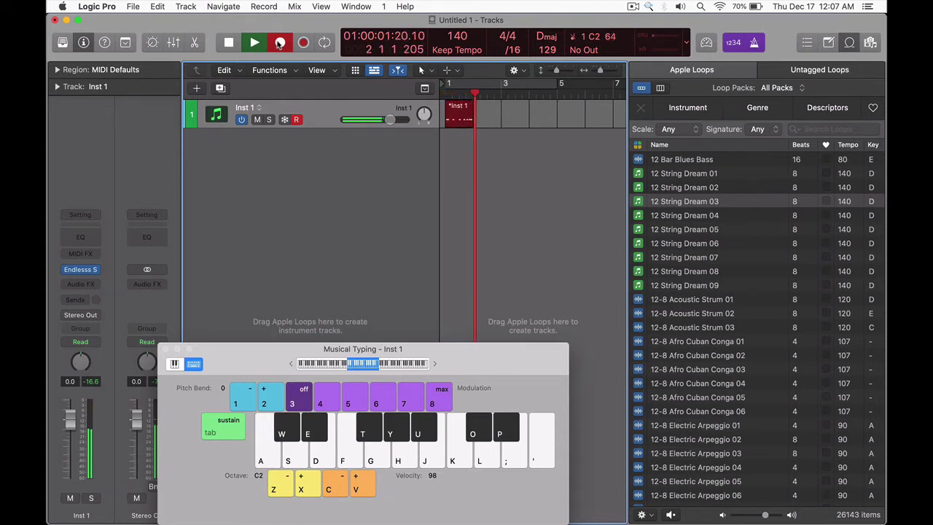
key(space)
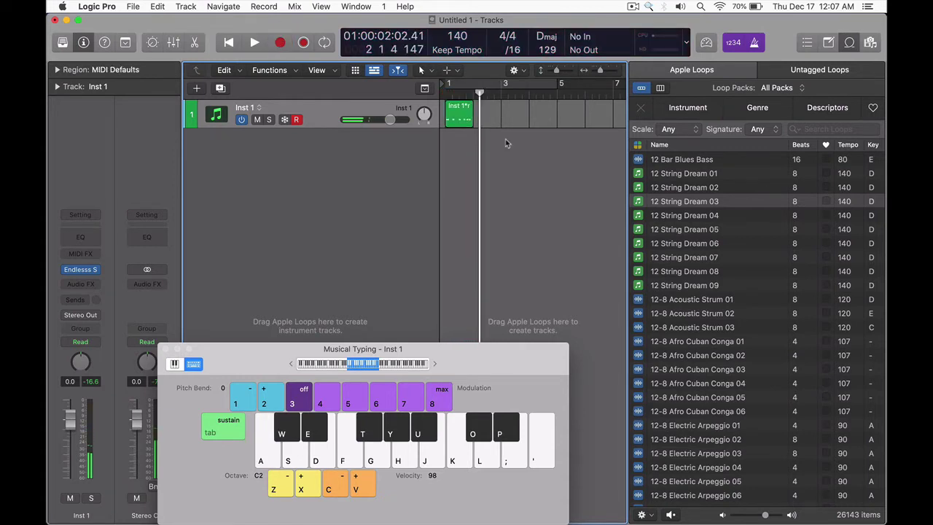
Play the recorded Inst 1 region from the project start and stop playback.
key(Return)
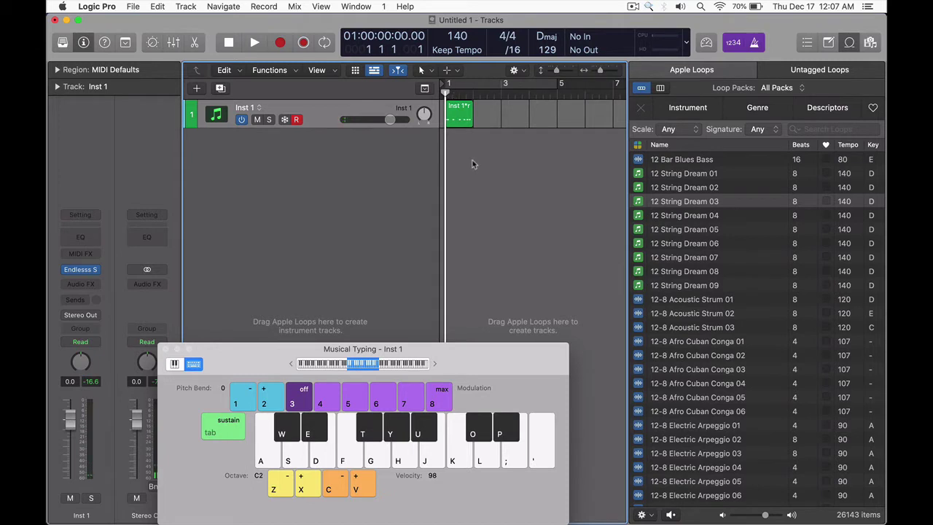
key(space)
key(space)
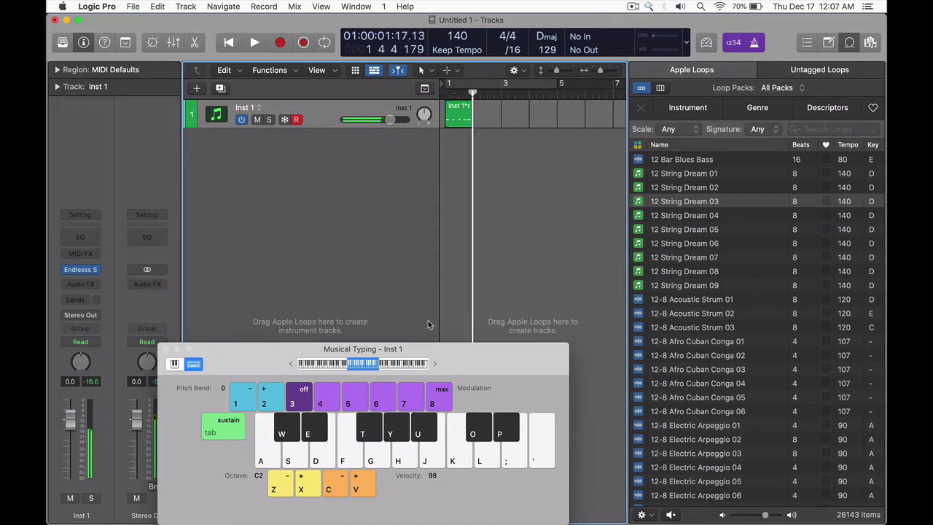
Delete the recorded region from the Inst 1 track and close Musical Typing and the Loop Browser.
click(465, 111)
key(Delete)
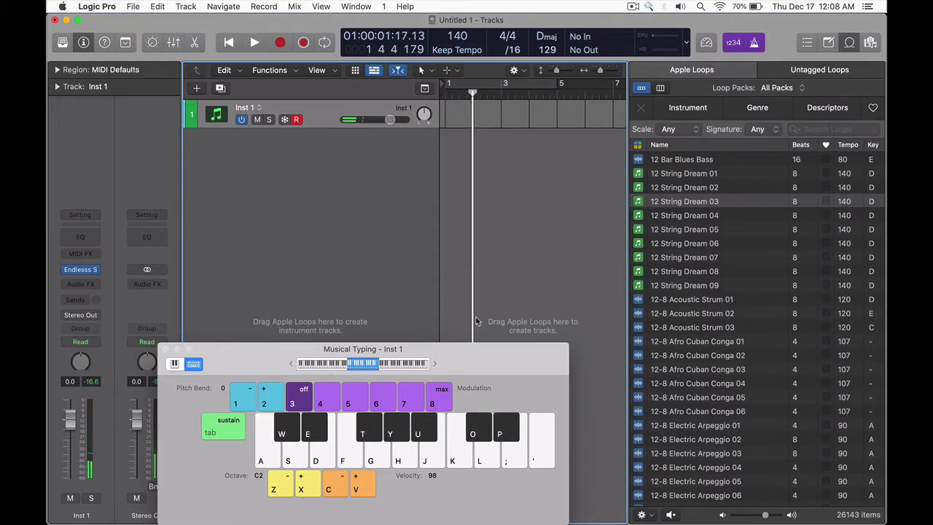
key(p)
key(super+k)
key(o)
Switch to the Endlesss Studio User Guide in Preview and highlight "the tracks will be stacked in a single audio track in Live.".
key(ctrl+Left)
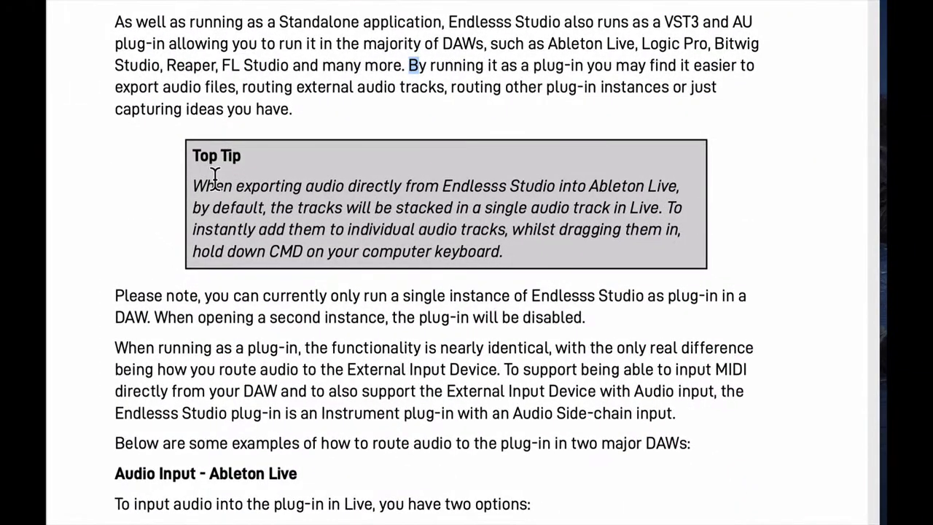
scroll(215, 177, down, 2)
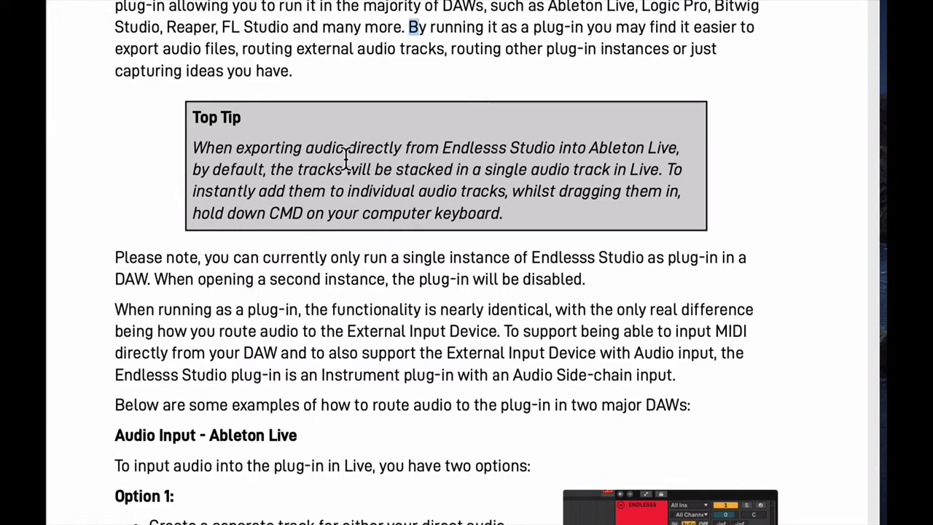
drag(270, 169, 665, 168)
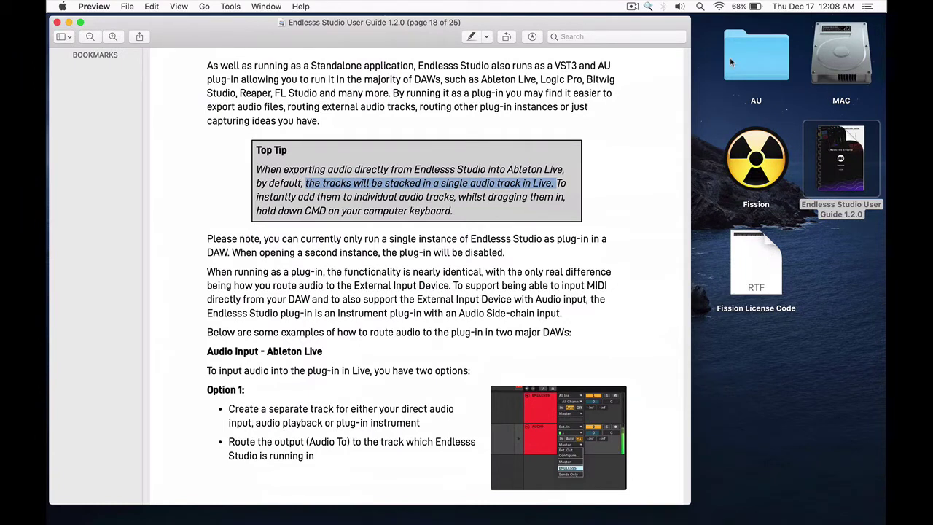
click(474, 38)
Highlight "Endlesss Studio as plug-in in a DAW." and "how you route audio to the External Input Device." below the Top Tip box.
scroll(355, 257, down, 5)
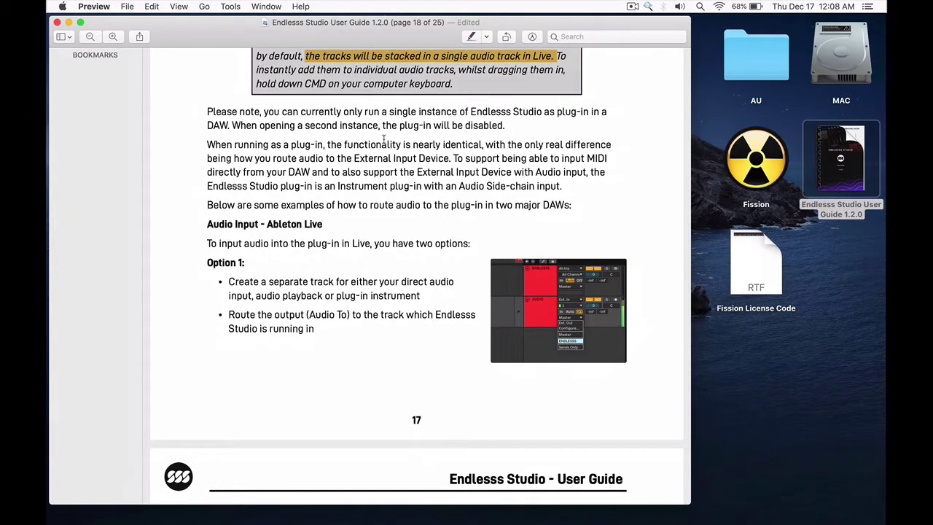
key(ctrl+super+f)
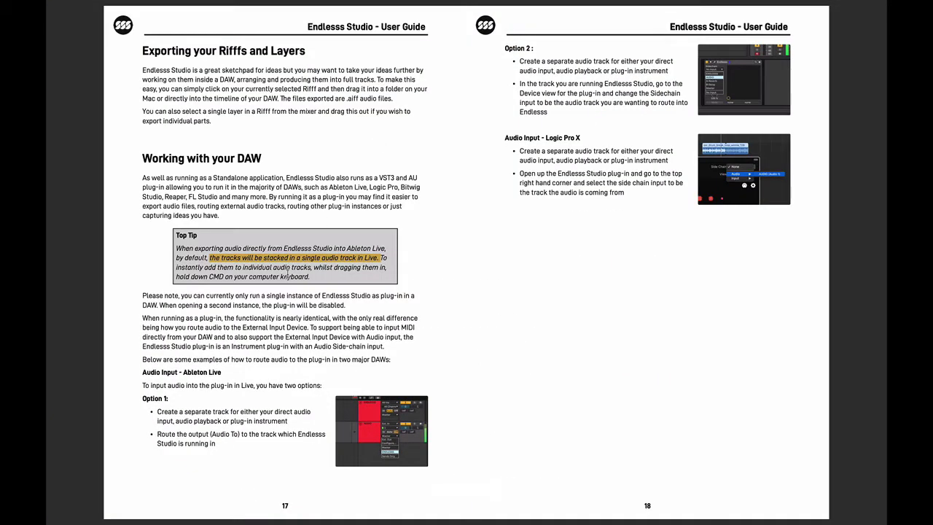
key(ctrl+super+f)
scroll(341, 311, down, 10)
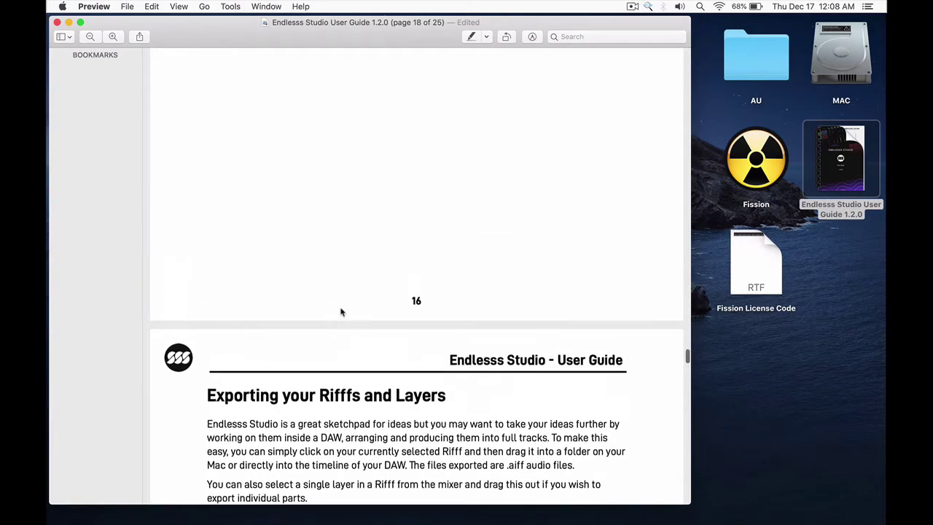
scroll(341, 309, up, 1)
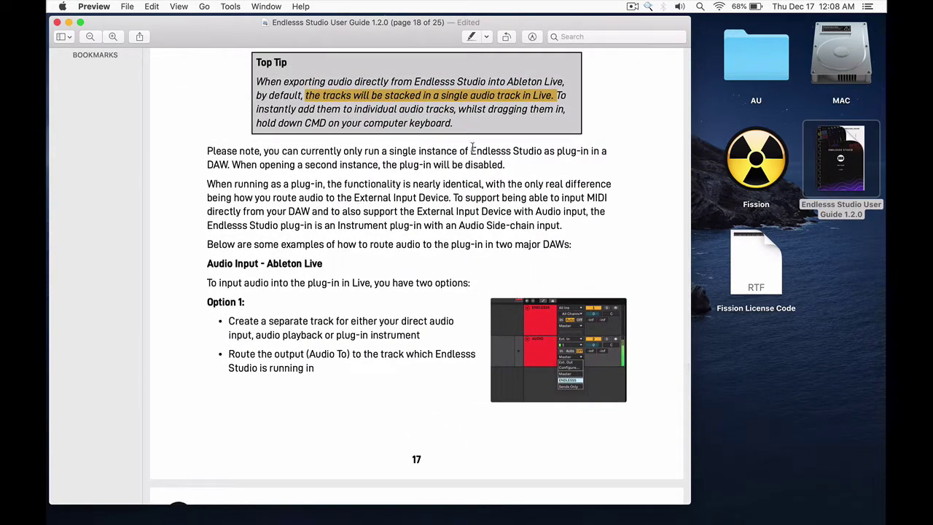
drag(465, 148, 233, 163)
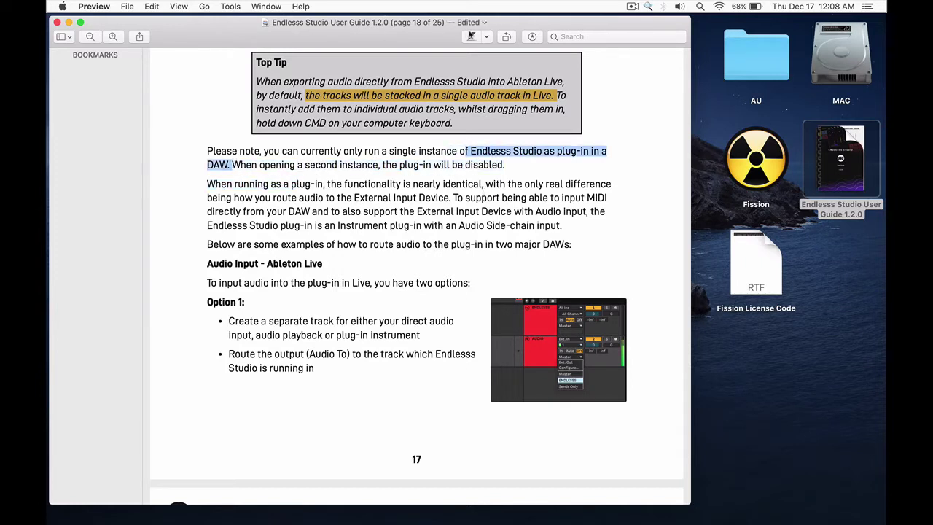
click(470, 36)
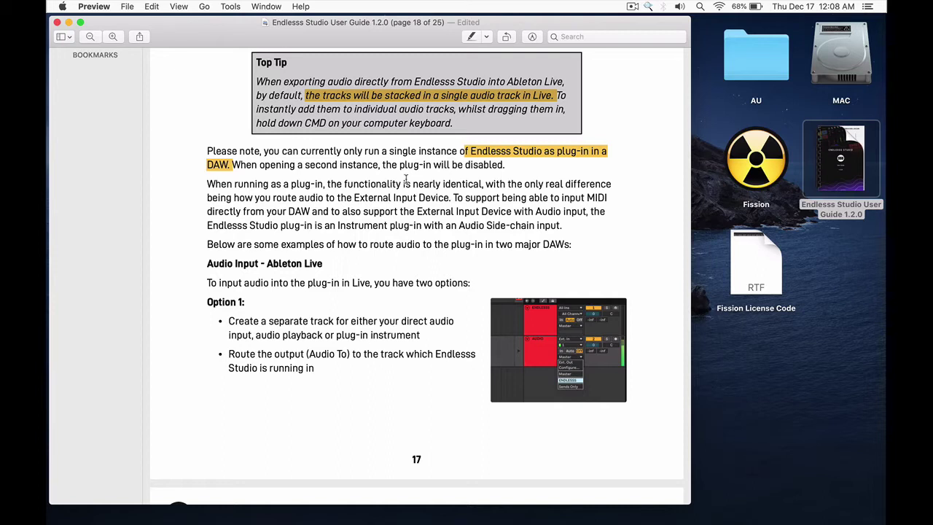
drag(289, 198, 448, 202)
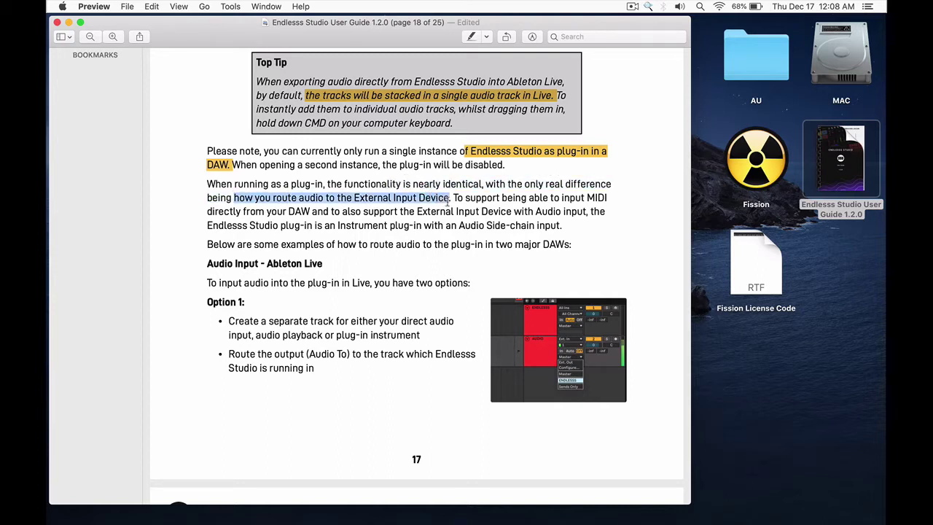
click(472, 36)
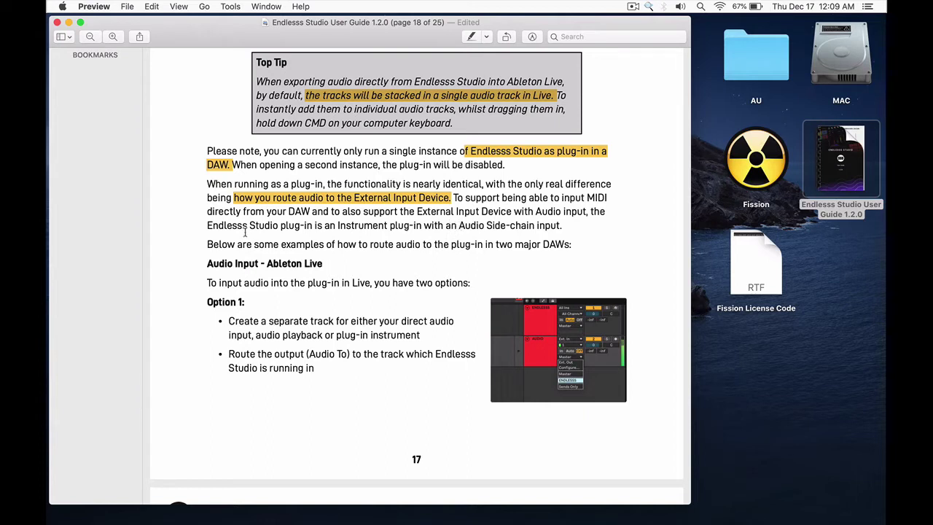
Review the guide's audio input instructions for Ableton Live and Logic Pro X, then the Jams, Rifffs and appendix pages through Keymasher Effects.
scroll(365, 305, down, 5)
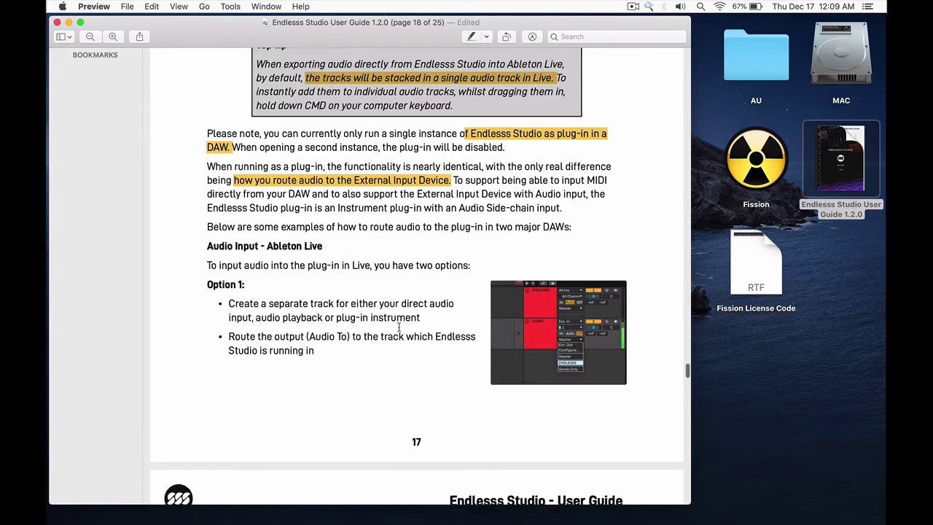
drag(204, 183, 314, 290)
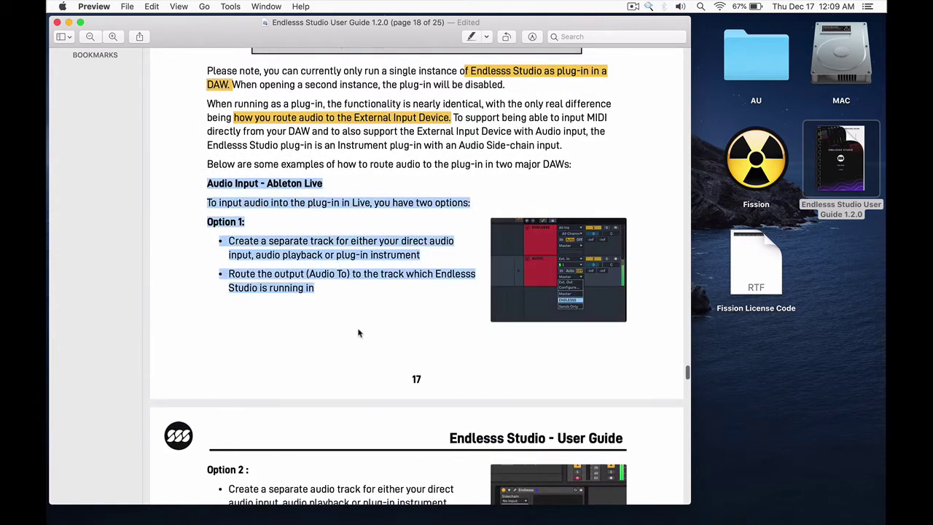
scroll(353, 319, down, 10)
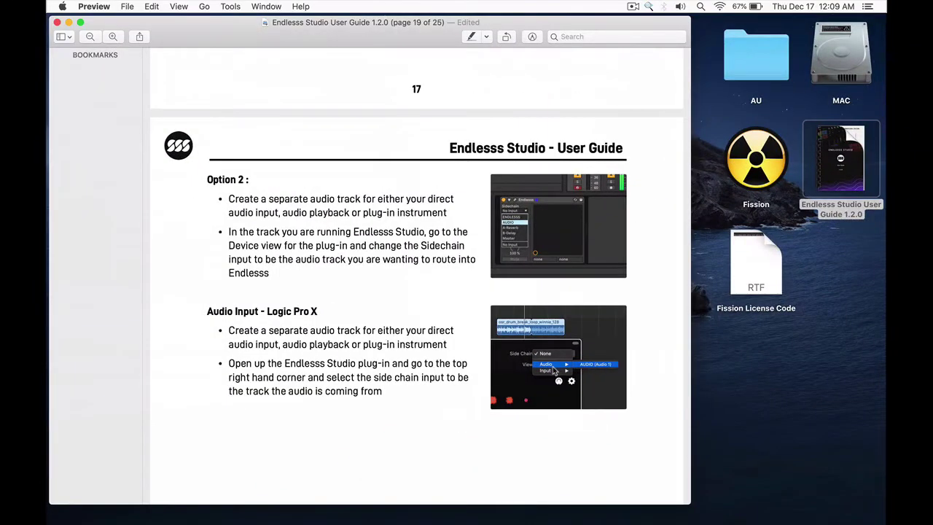
scroll(513, 372, down, 10)
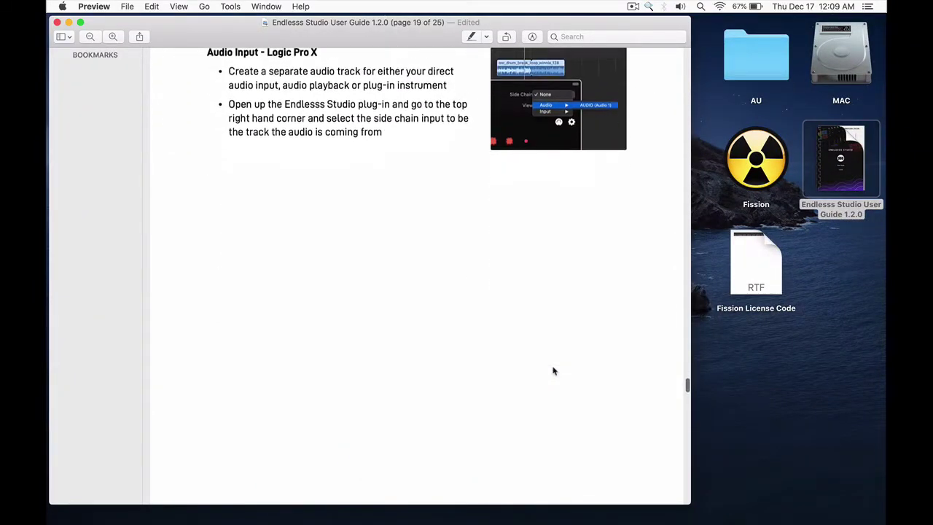
scroll(553, 371, down, 12)
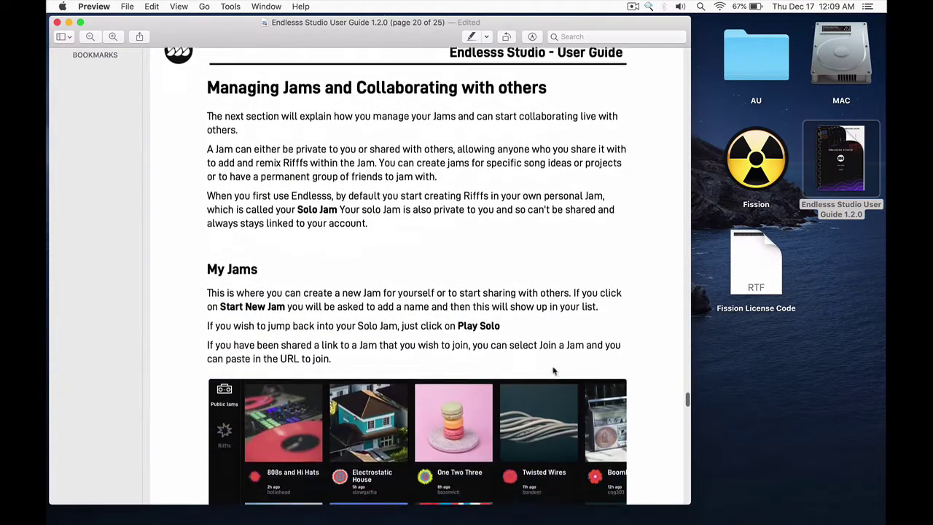
scroll(553, 371, down, 3)
scroll(553, 371, up, 2)
scroll(553, 371, down, 12)
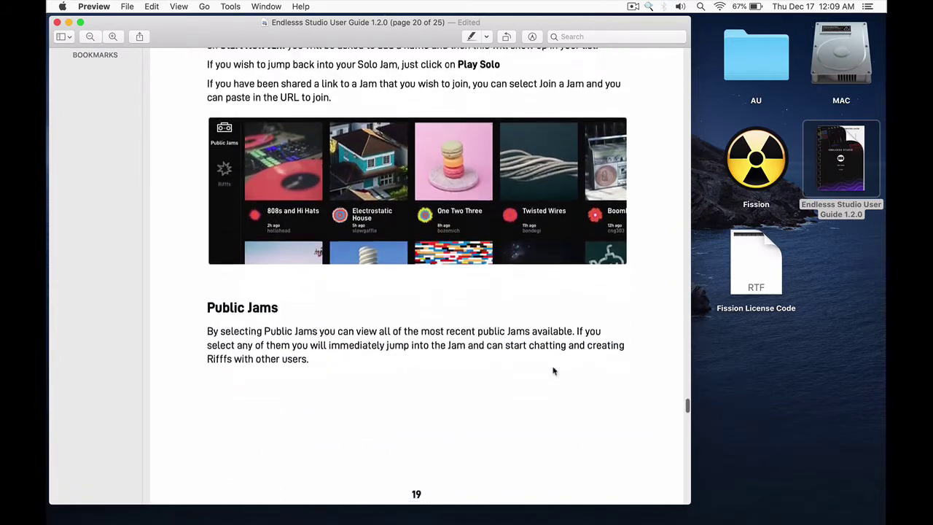
scroll(553, 371, down, 15)
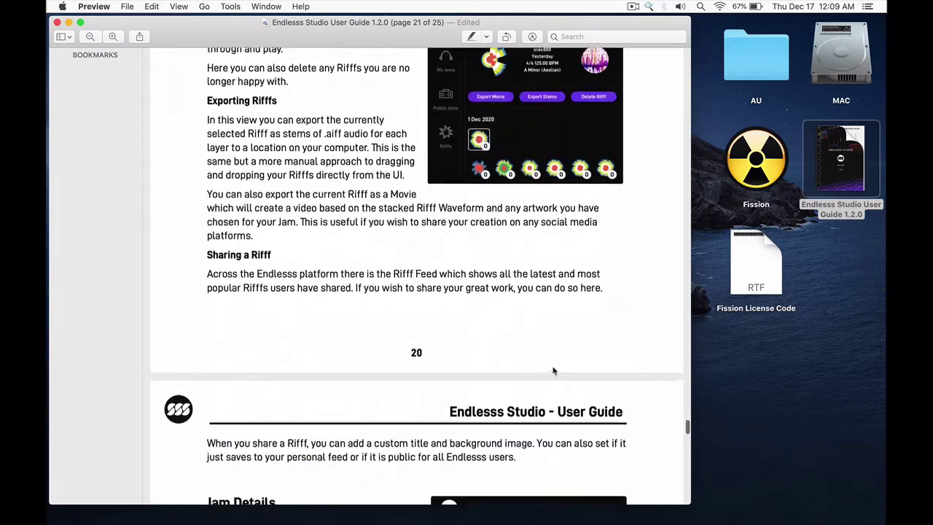
scroll(553, 371, down, 15)
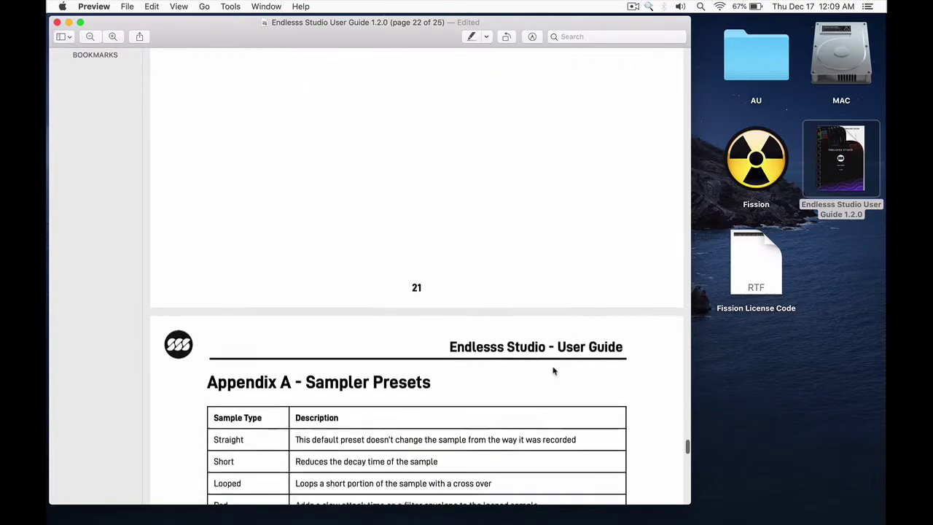
scroll(553, 371, down, 4)
scroll(553, 371, down, 18)
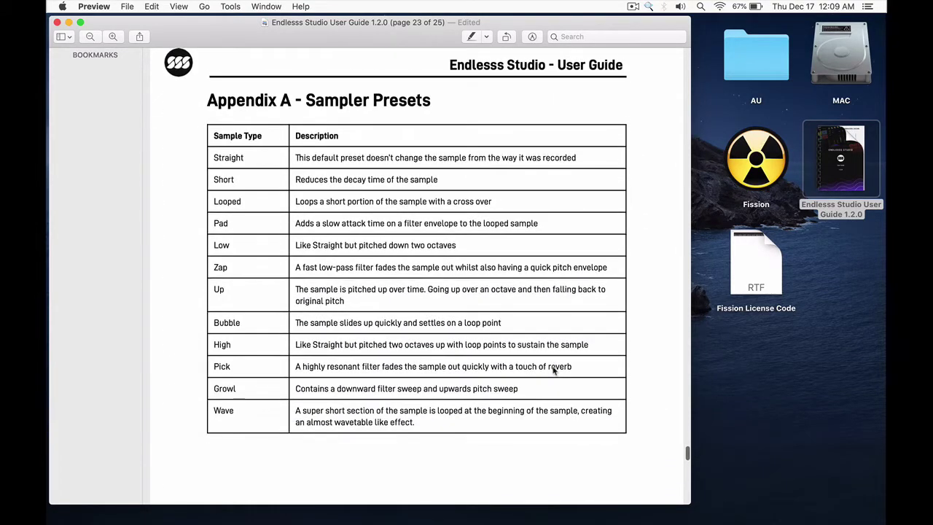
scroll(553, 370, down, 12)
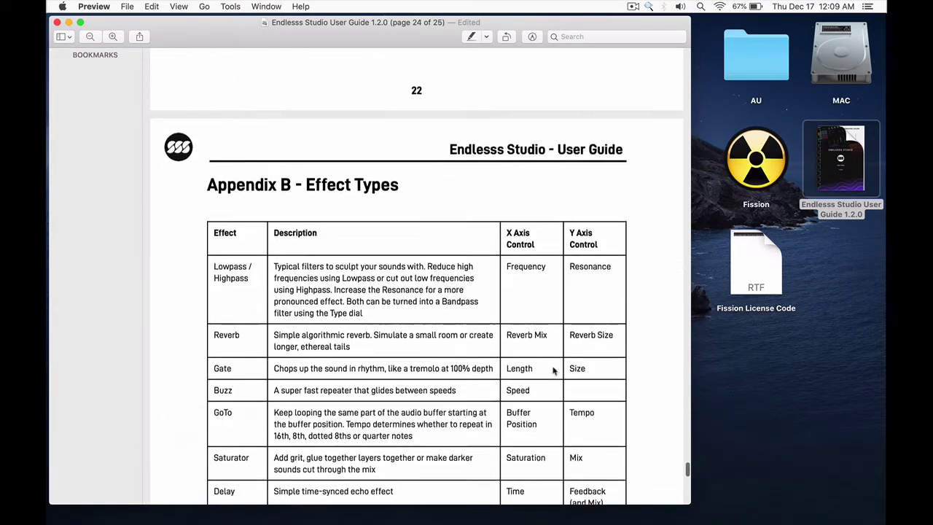
scroll(553, 371, down, 20)
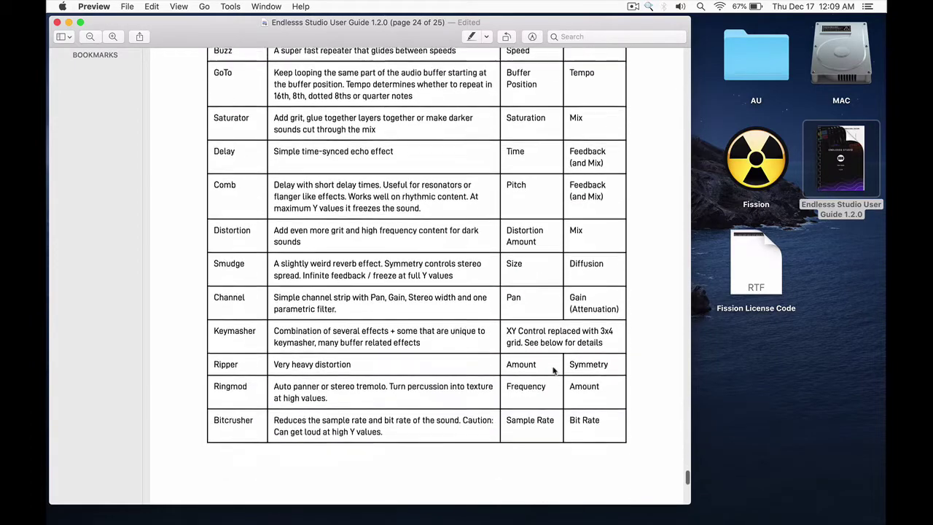
scroll(553, 370, down, 8)
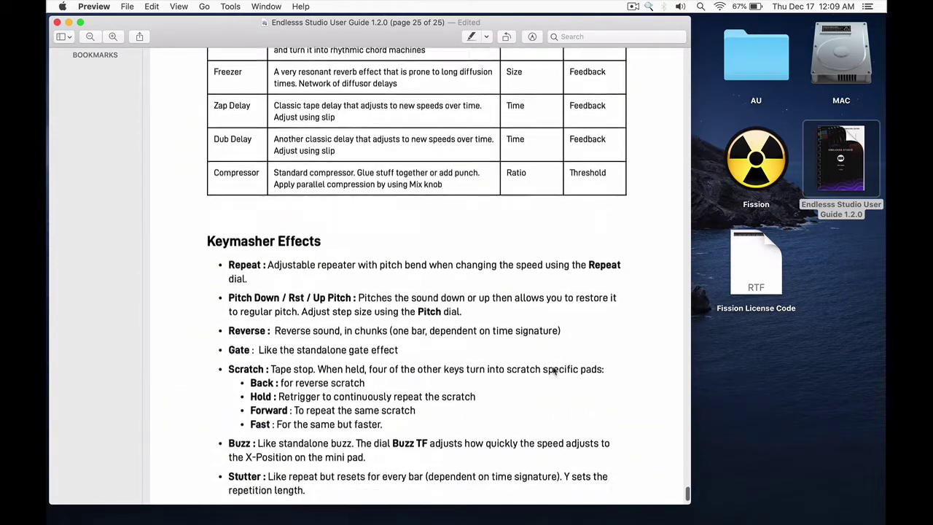
scroll(246, 152, down, 1)
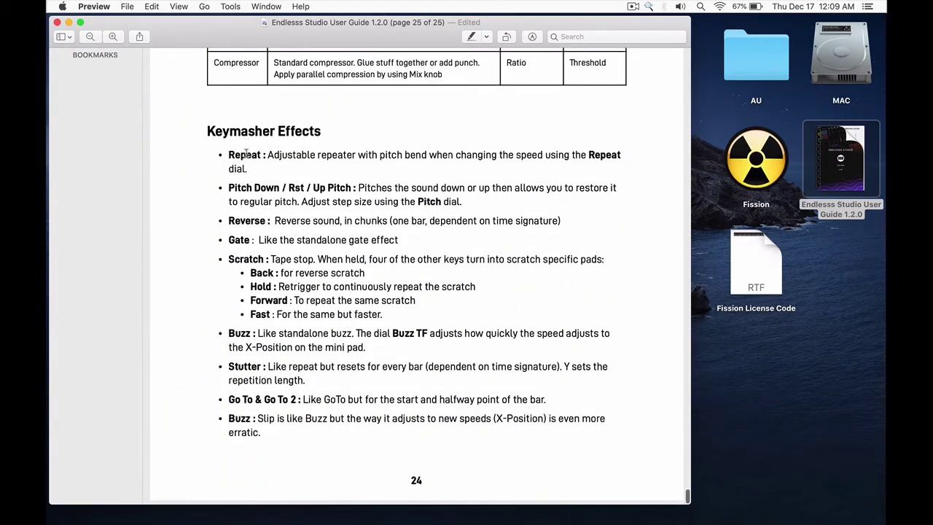
Save and close the annotated user guide and switch back to Logic Pro.
click(282, 227)
key(super+s)
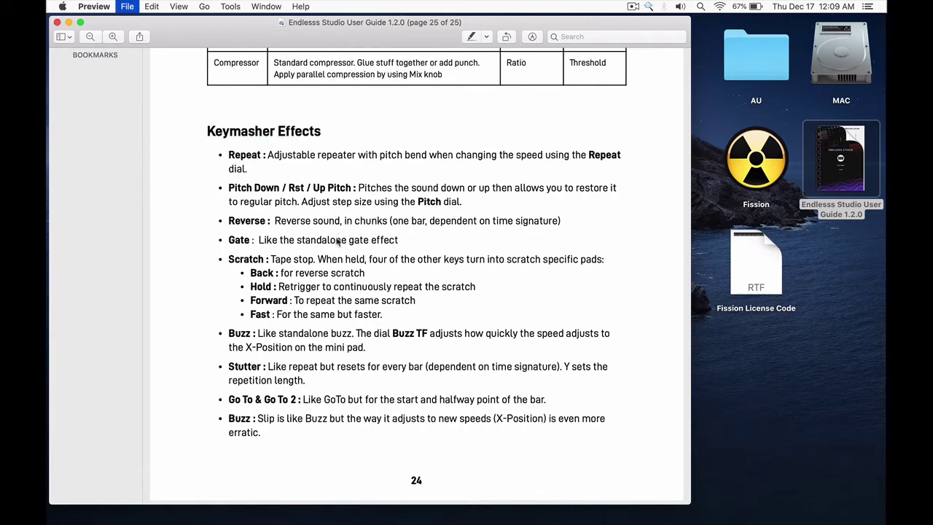
key(super+w)
key(super+Tab)
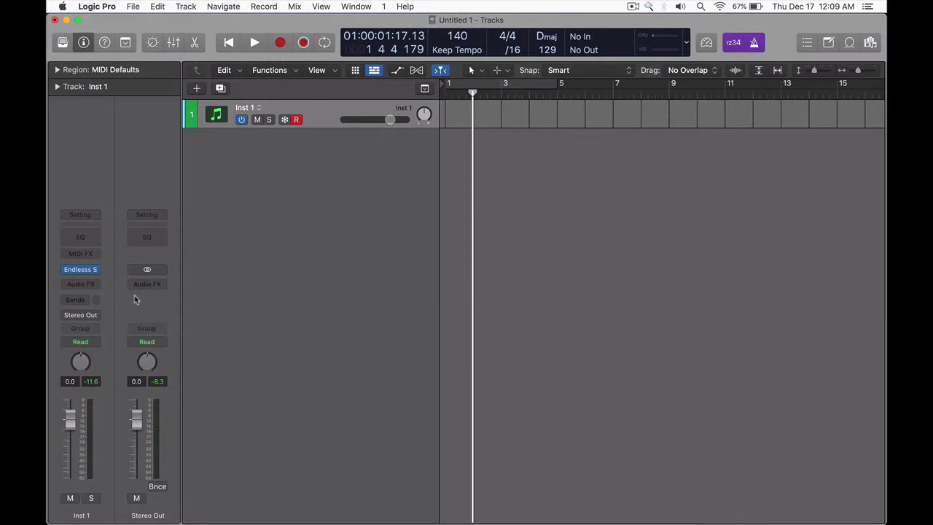
Open the Endlesss Studio plugin on Inst 1, place its window below the track and turn on its metronome.
click(82, 269)
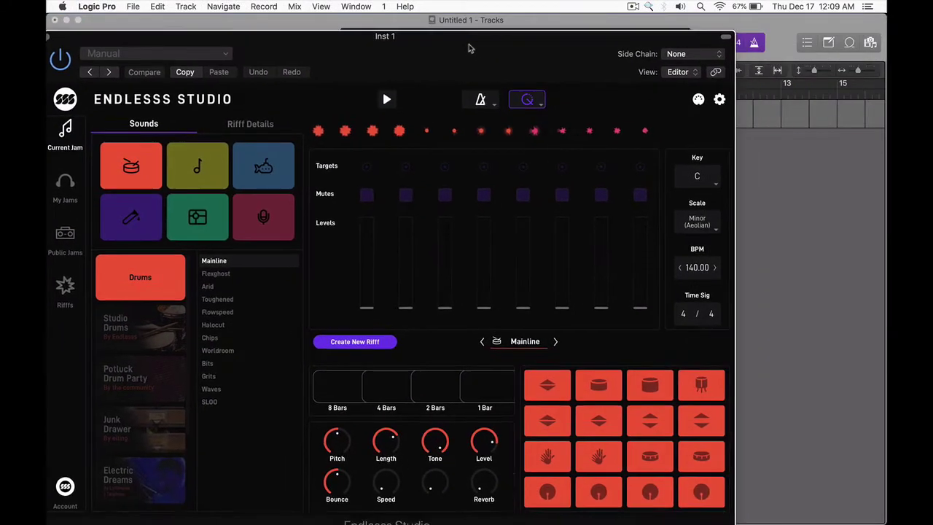
drag(469, 48, 489, 60)
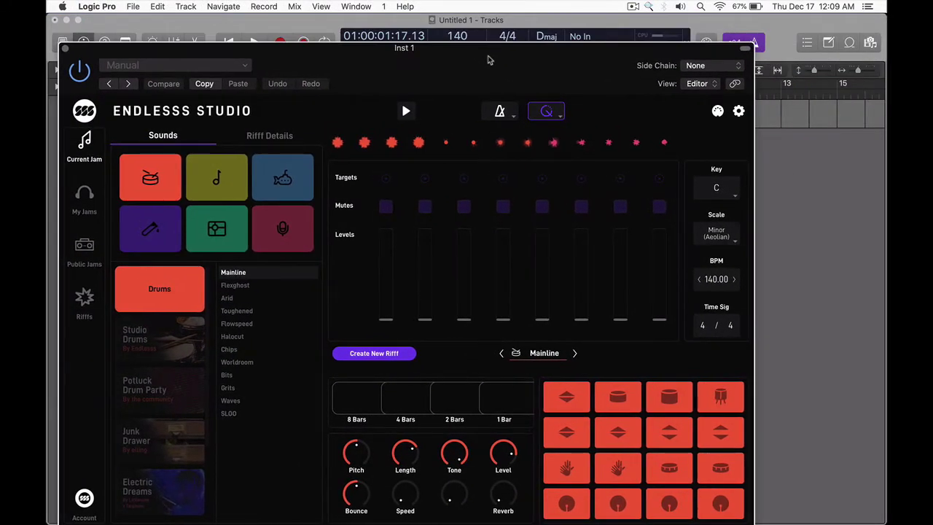
drag(544, 85, 558, 155)
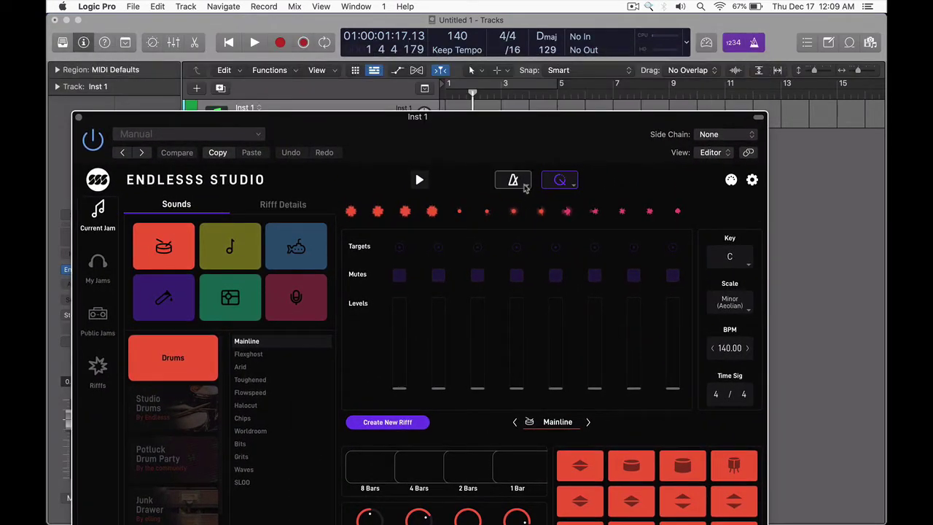
drag(500, 128, 517, 181)
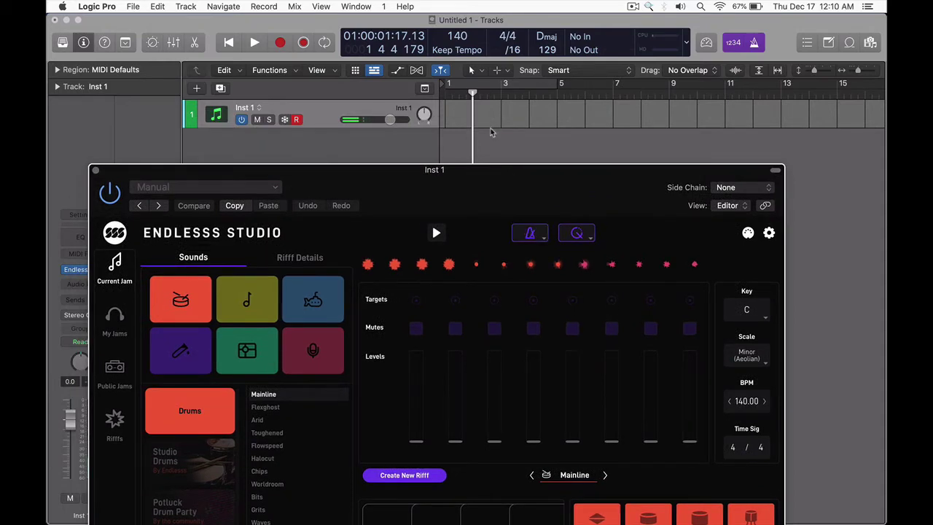
Run the Logic transport briefly and set the project tempo to 126.
click(494, 137)
key(space)
key(space)
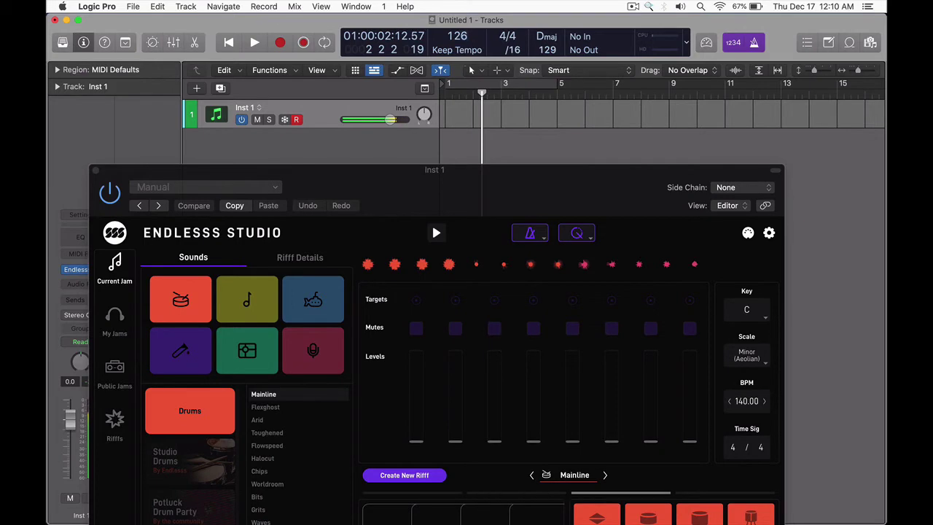
Play the first pad in the bottom row of the Mainline drum kit and capture the last 1 Bar as a looping layer.
drag(488, 172, 492, 66)
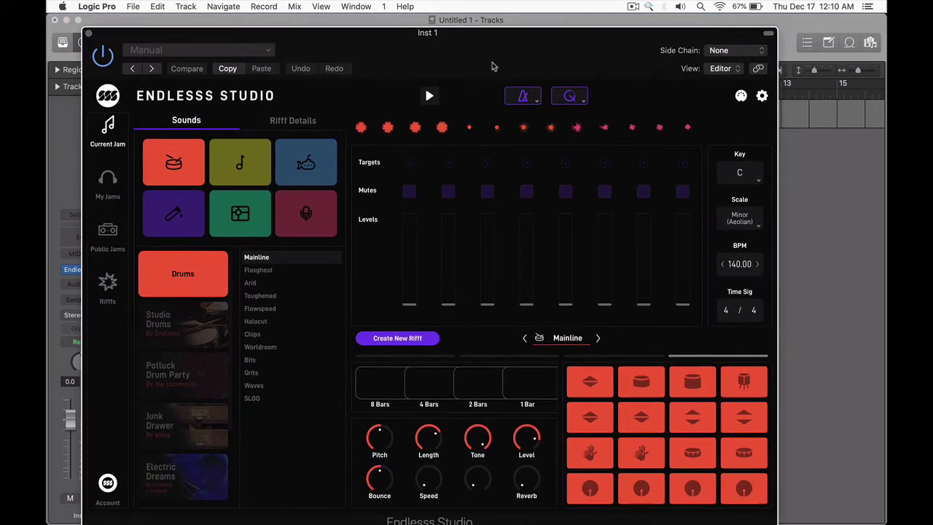
click(590, 488)
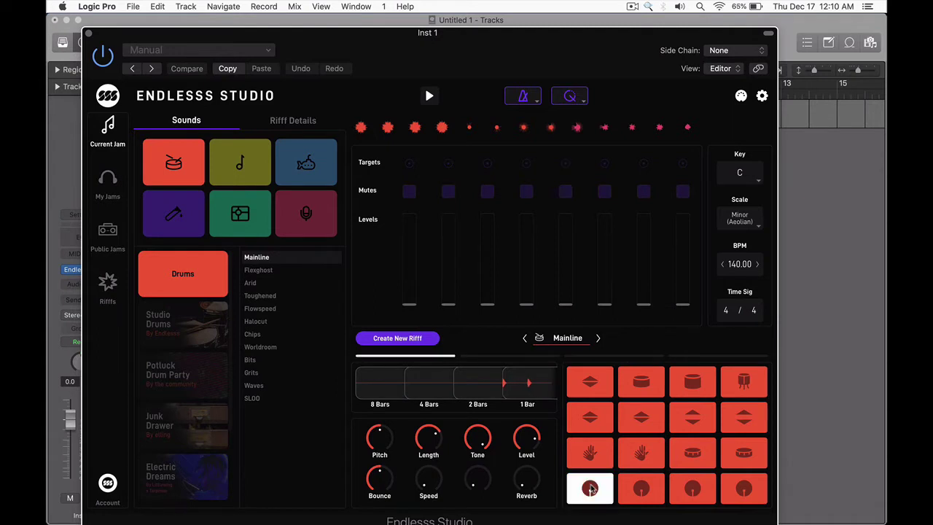
click(538, 384)
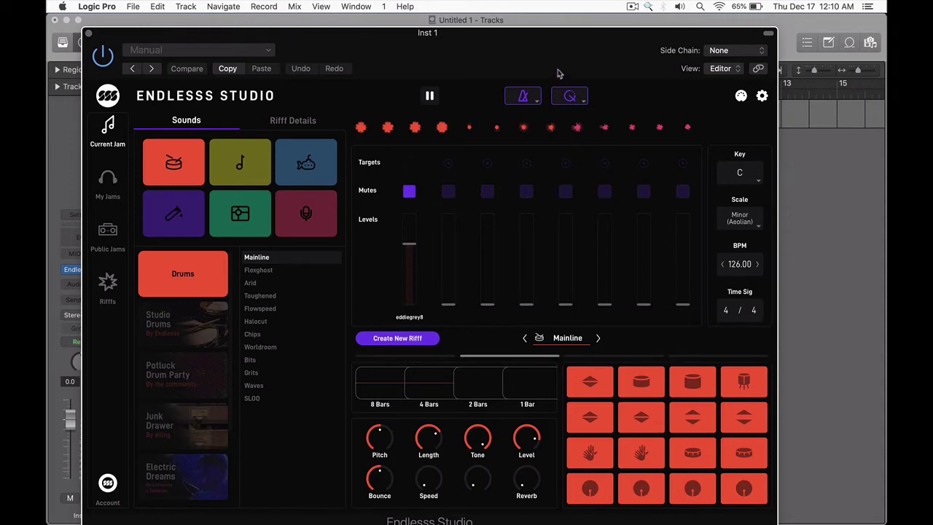
Move the plugin window below the track, turn off its metronome and briefly restart and stop the Logic transport.
drag(558, 73, 559, 231)
key(space)
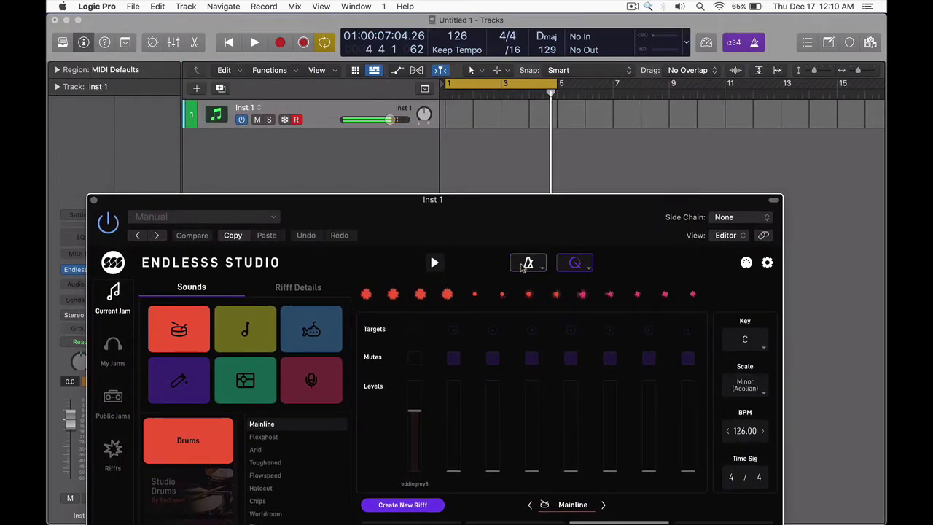
key(space)
key(space)
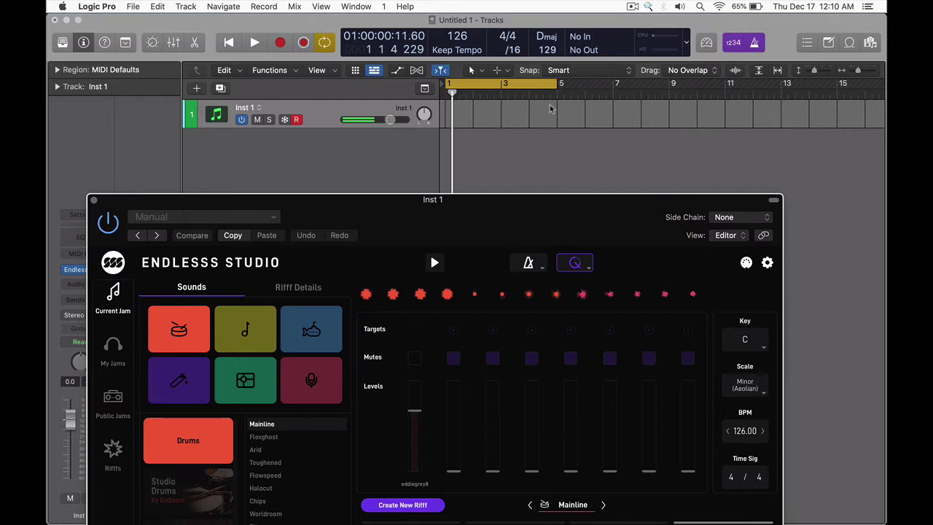
Restart playback, play both Mainline hand pads three times each and capture the last 1 Bar as a second layer.
drag(530, 206, 540, 53)
key(space)
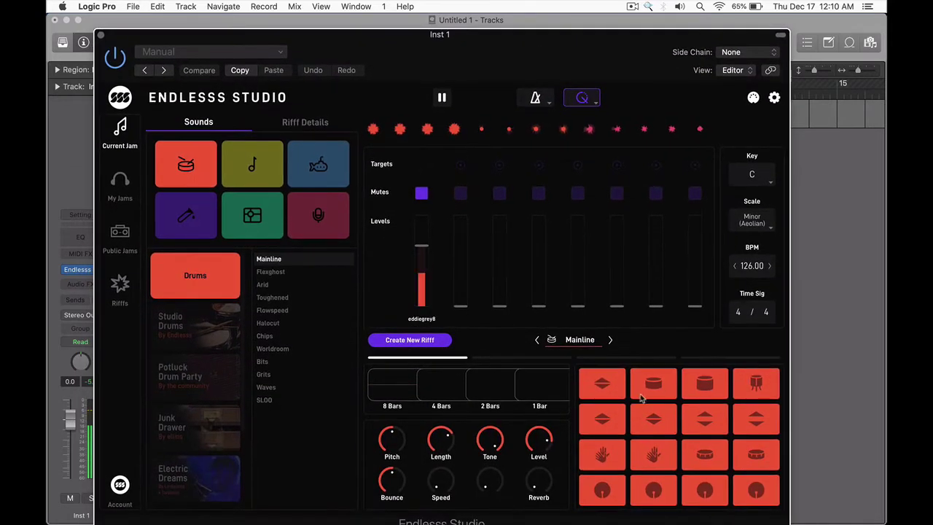
click(652, 456)
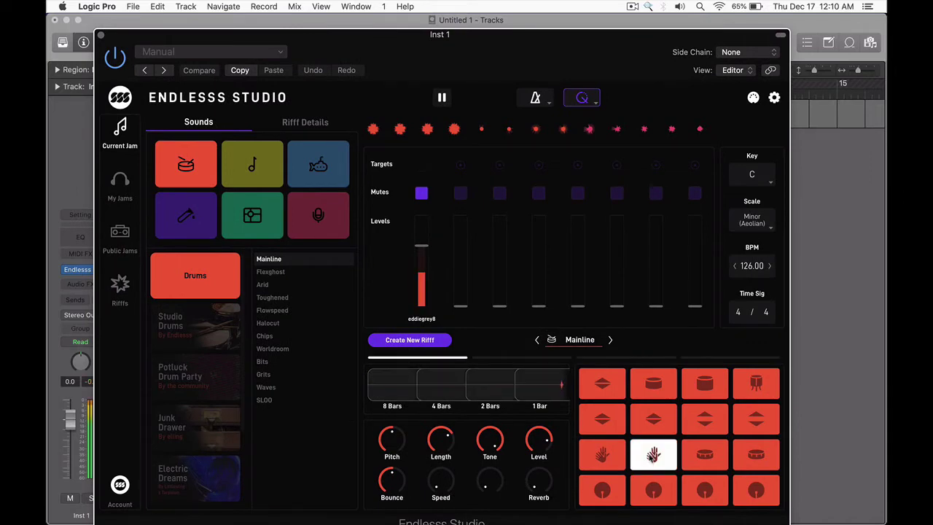
click(652, 456)
click(652, 456)
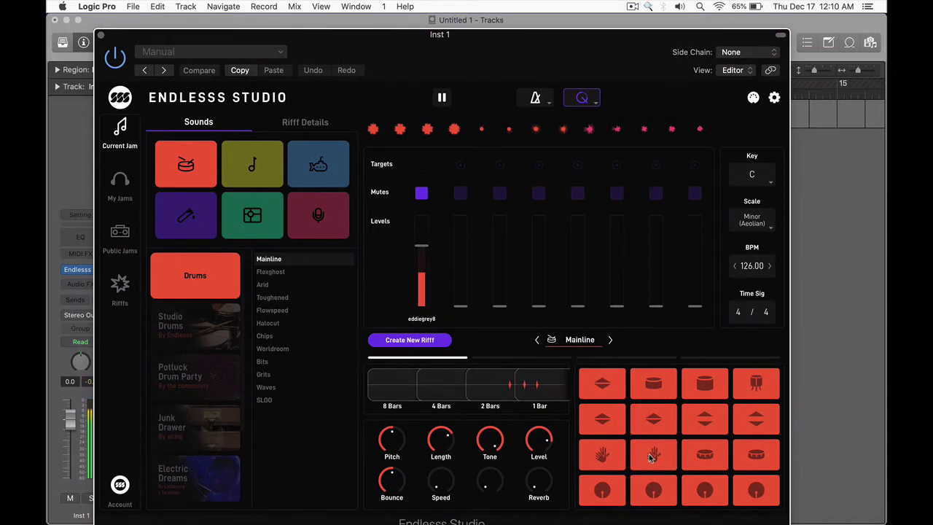
click(611, 457)
click(610, 458)
click(610, 458)
click(542, 383)
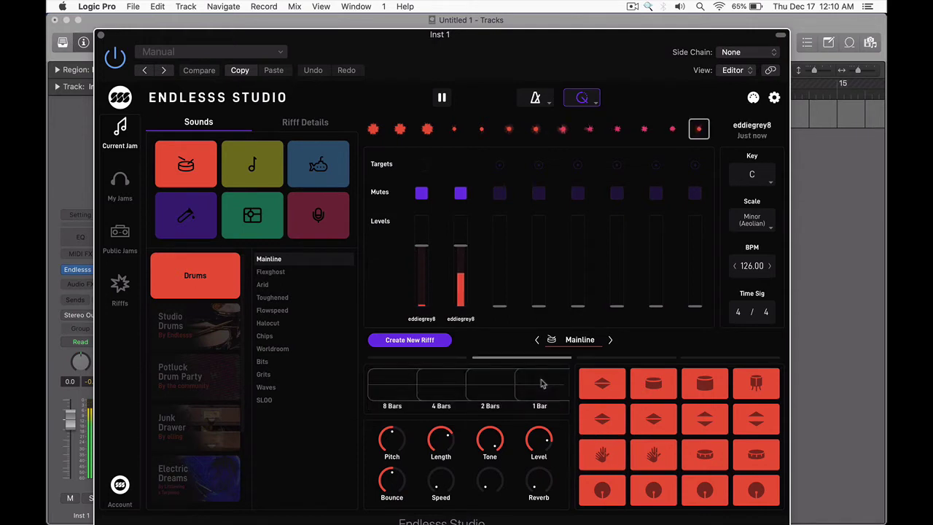
Load the Core FX Reverb on the second layer, enable it and adjust ReverbMix and RoomSize on the XY pad, capturing the result.
click(259, 216)
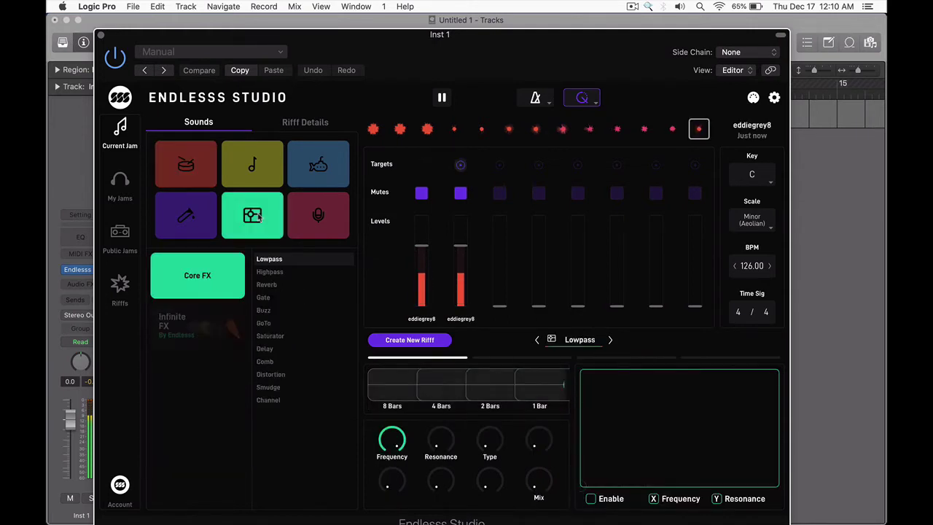
click(269, 285)
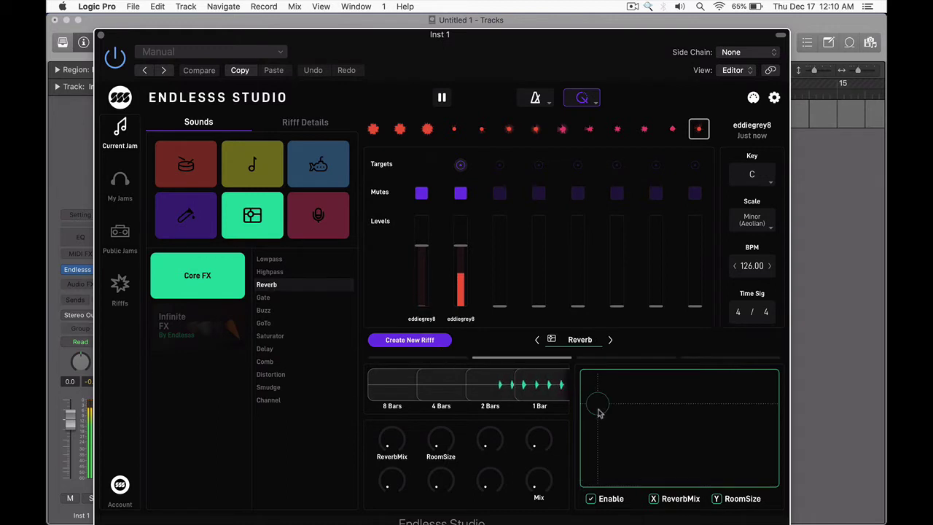
drag(600, 411, 594, 431)
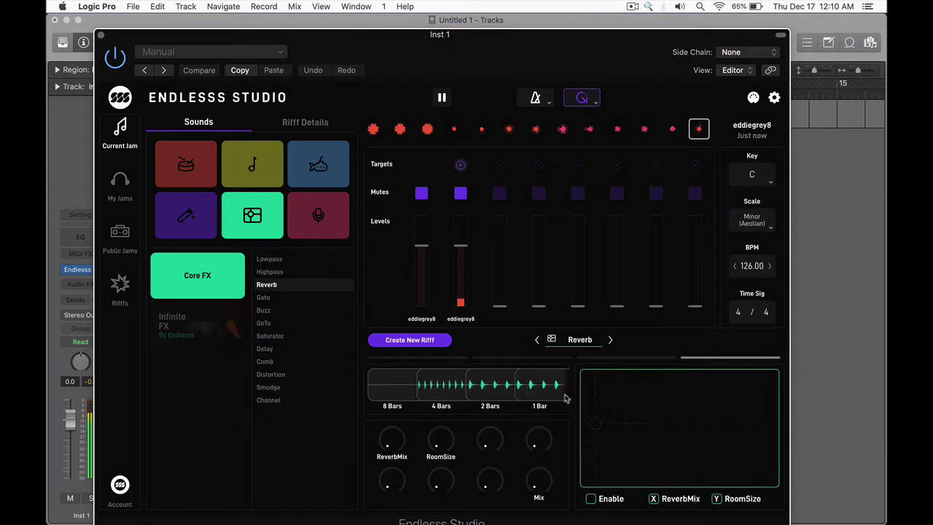
click(590, 498)
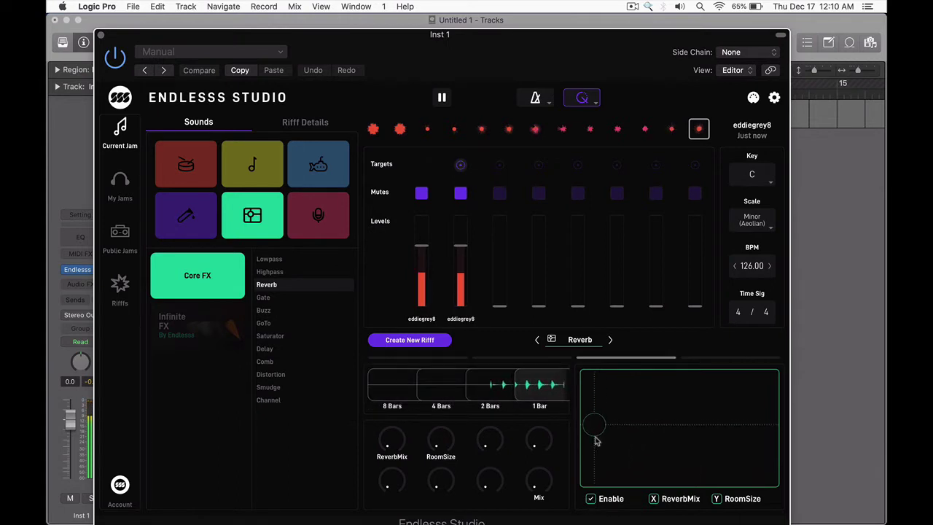
click(596, 439)
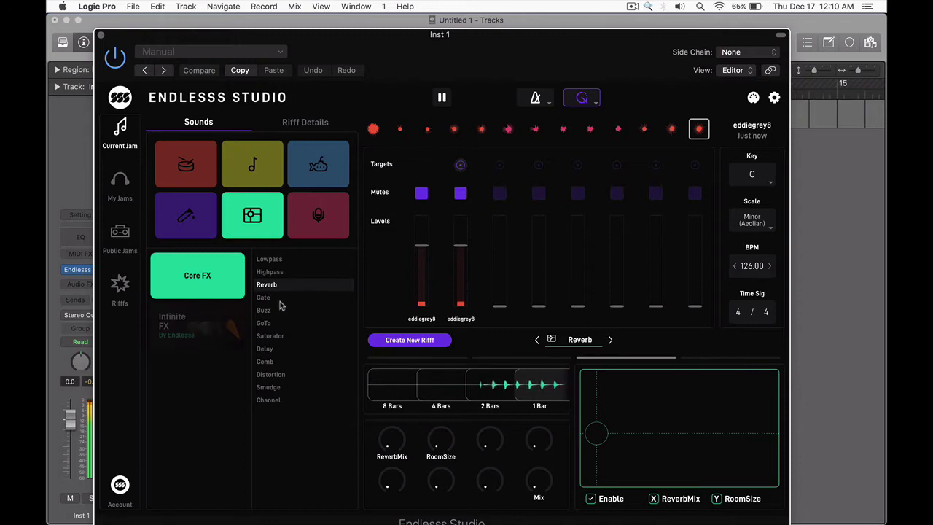
Load the Core FX Delay, sweep Time and Feedback across the XY pad and leave the effect enabled with low Feedback.
click(283, 349)
drag(594, 458, 596, 491)
drag(672, 449, 694, 431)
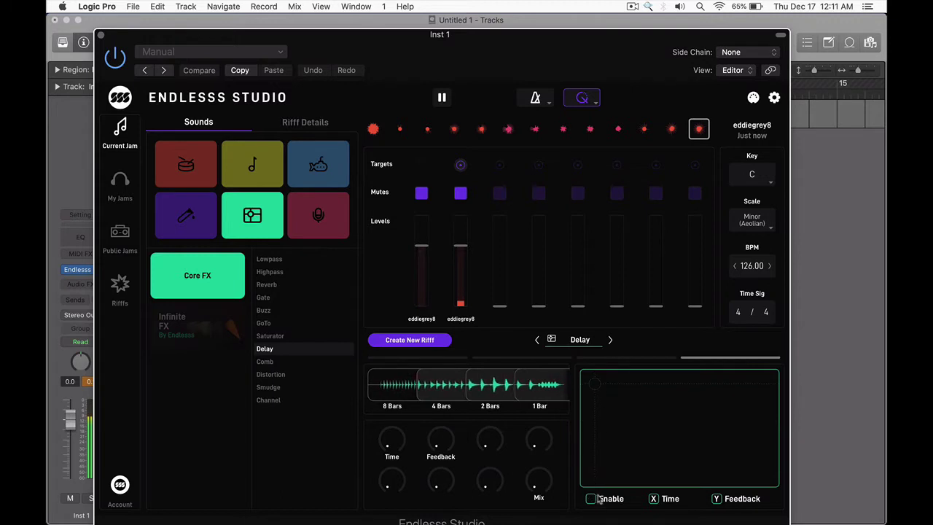
drag(704, 435, 693, 422)
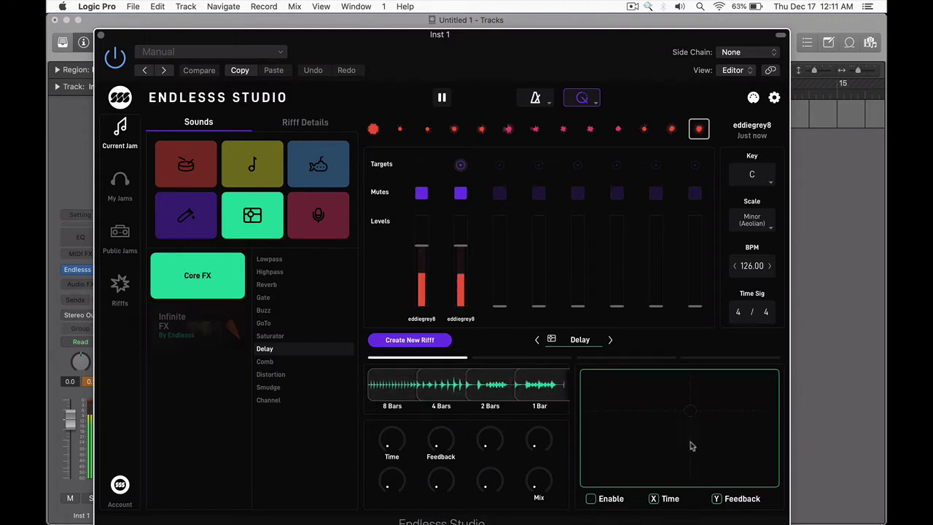
click(717, 405)
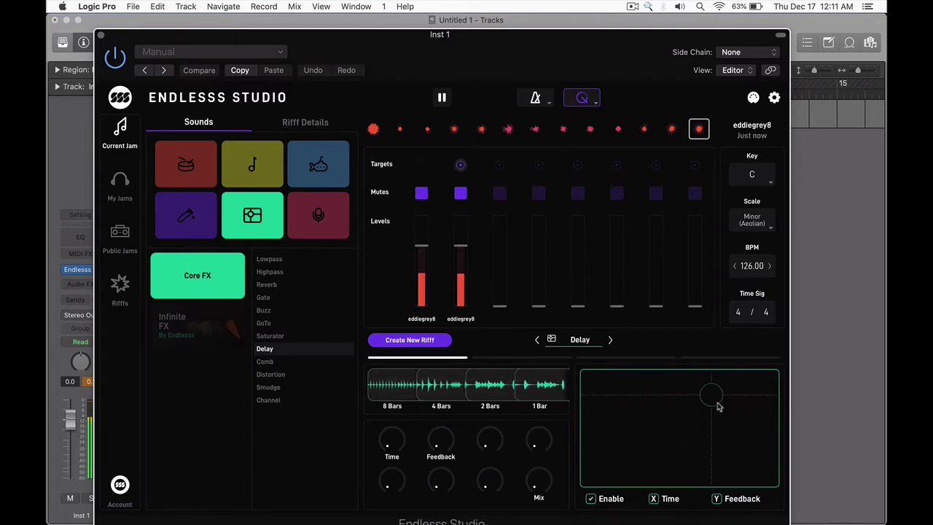
drag(737, 442, 759, 482)
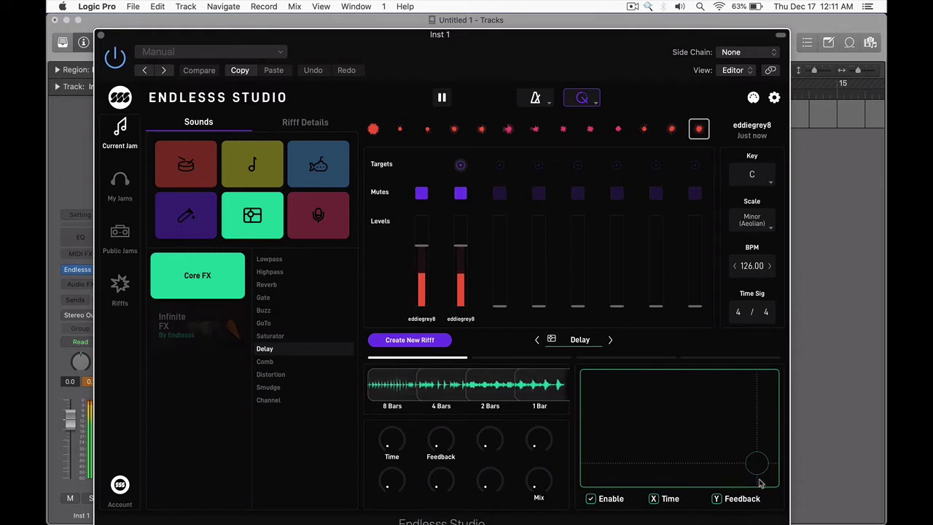
click(591, 498)
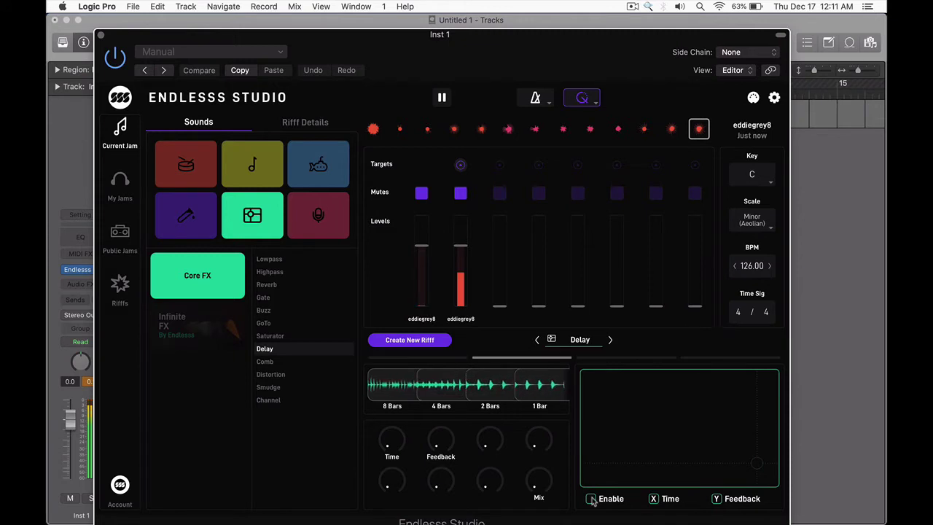
click(591, 498)
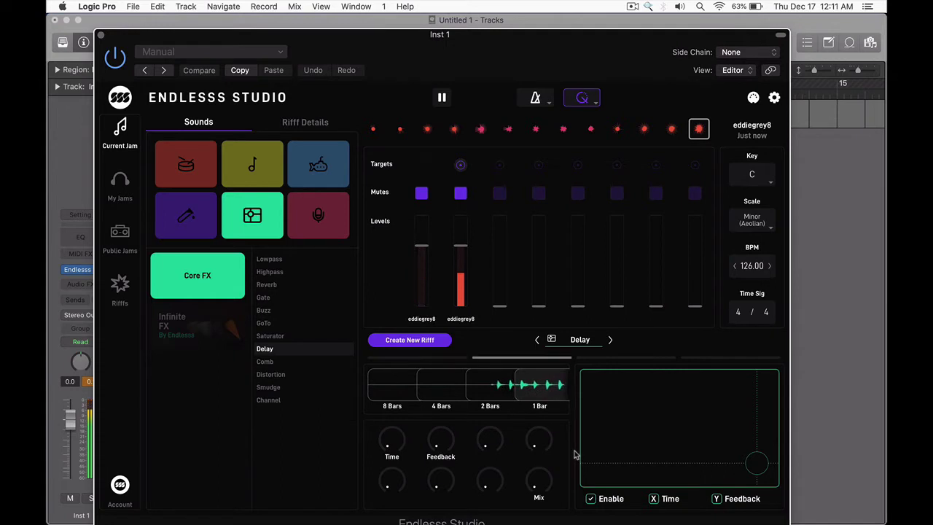
Stop playback and permanently delete the newest rifff under 17 Dec 2020 from My Solo Jam.
key(space)
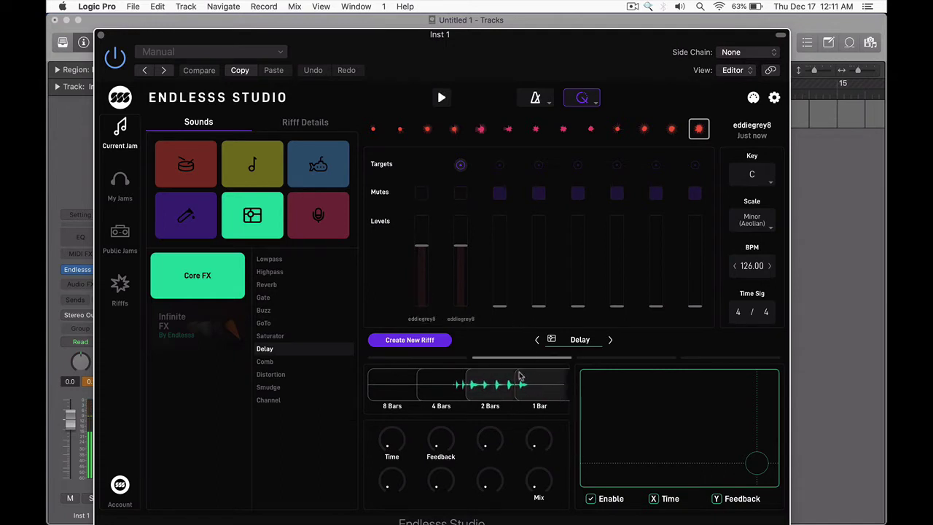
click(671, 132)
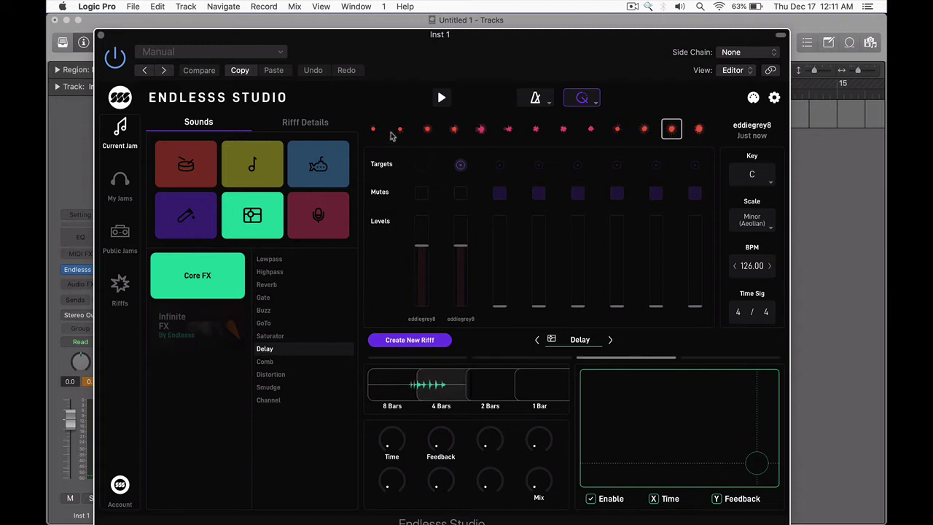
click(320, 124)
click(269, 295)
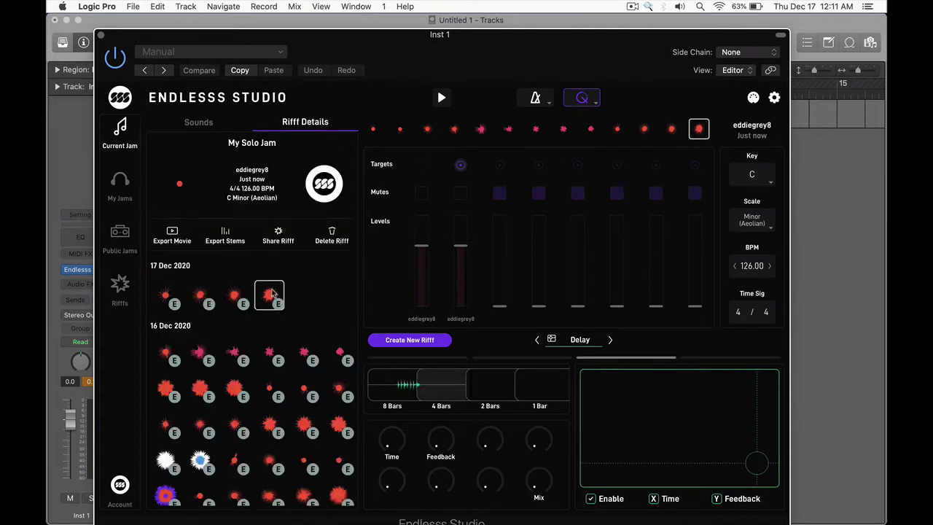
click(337, 244)
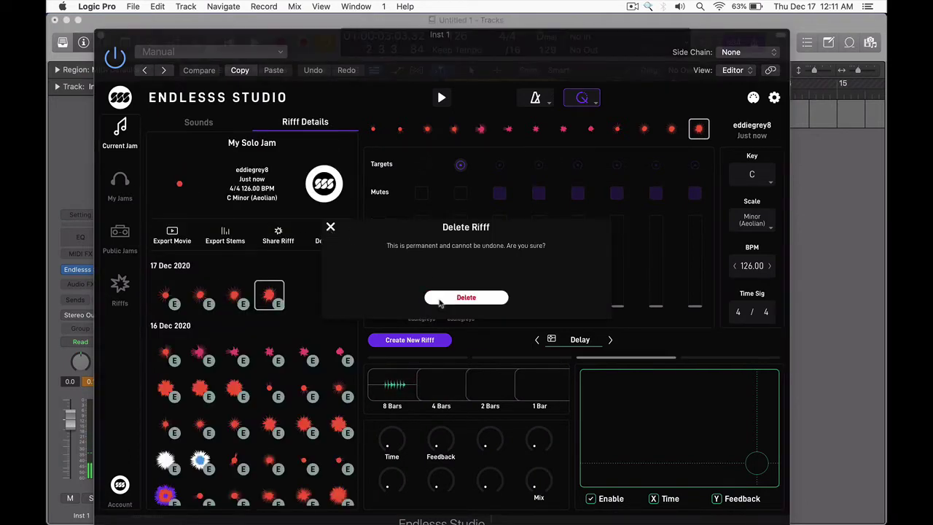
click(439, 298)
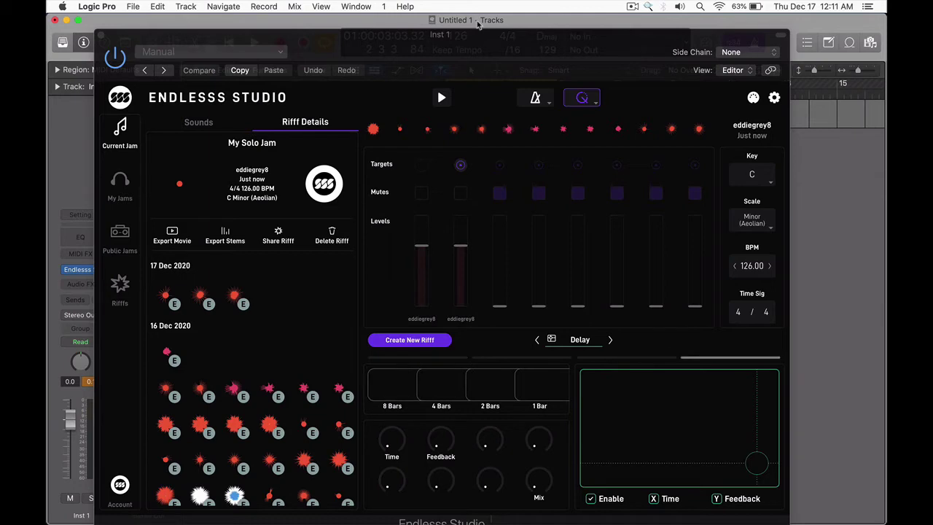
Select the third rifff under 17 Dec 2020 and play it in sync with the Logic transport while the timeline is in view.
drag(482, 37, 484, 229)
drag(497, 269, 520, 222)
key(space)
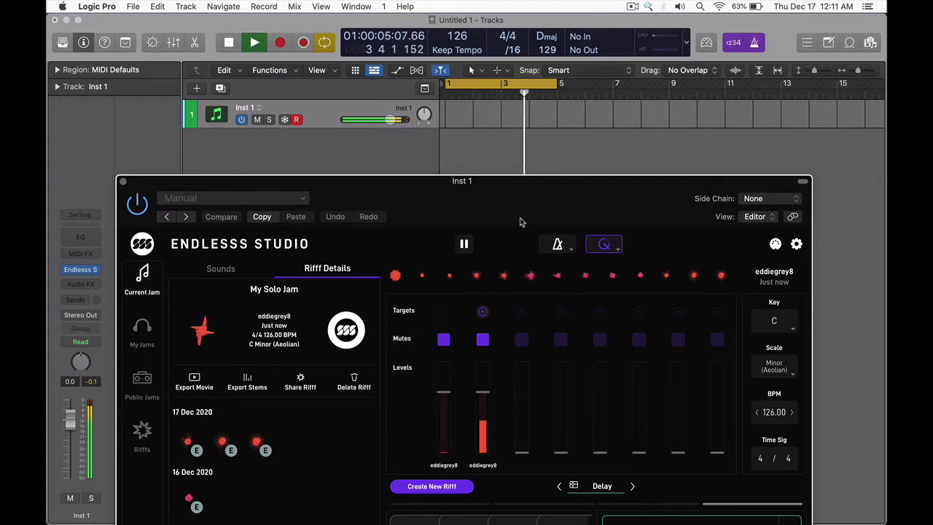
drag(520, 226, 533, 158)
click(269, 371)
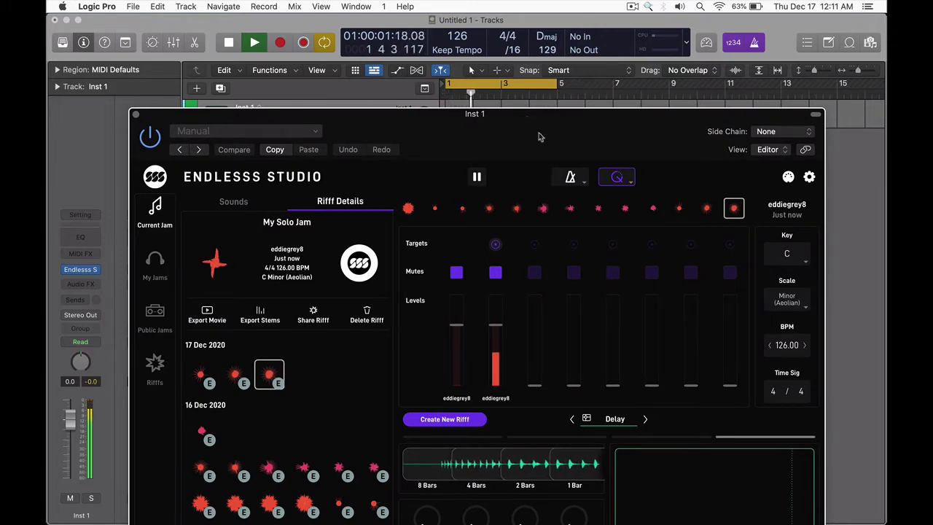
drag(542, 132, 550, 76)
key(space)
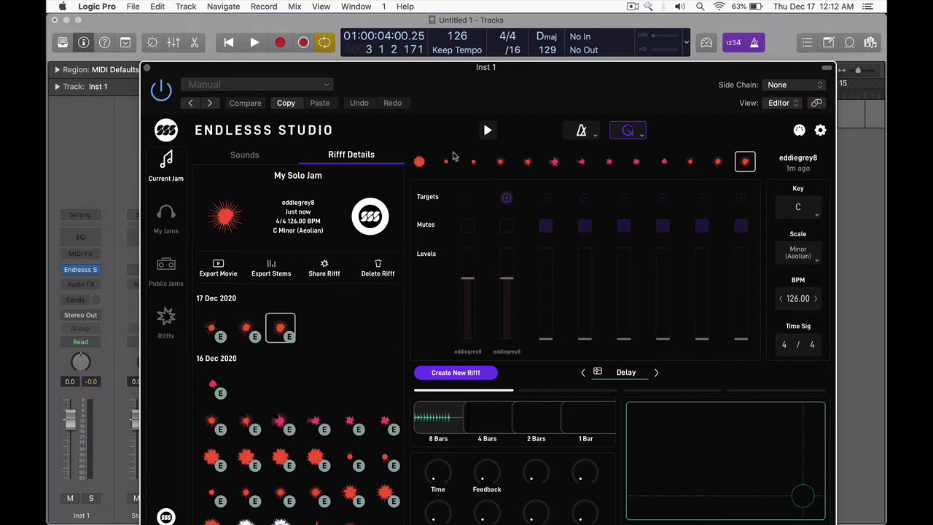
Close the plugin window, show automation on Inst 1 and drop its volume to −∞ dB from bar 1 to bar 3.
key(super+w)
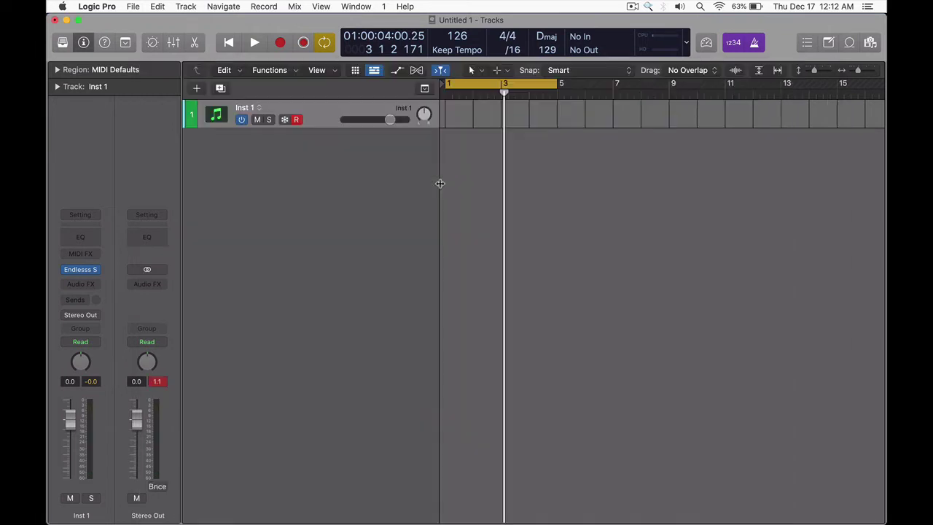
key(Return)
key(a)
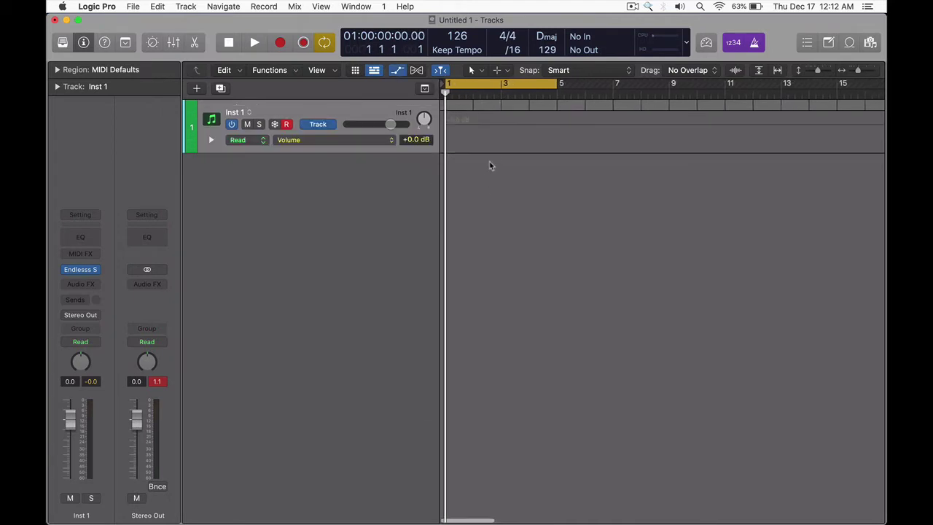
click(502, 131)
drag(502, 131, 408, 131)
drag(472, 128, 510, 219)
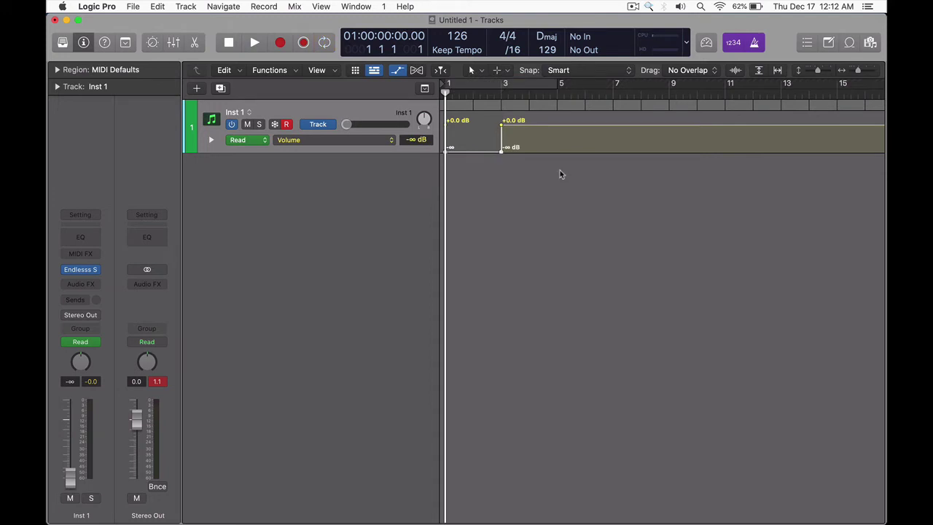
Play the project from the start to hear the volume automation cut and restore the Endlesss Studio output.
key(super+Right)
key(space)
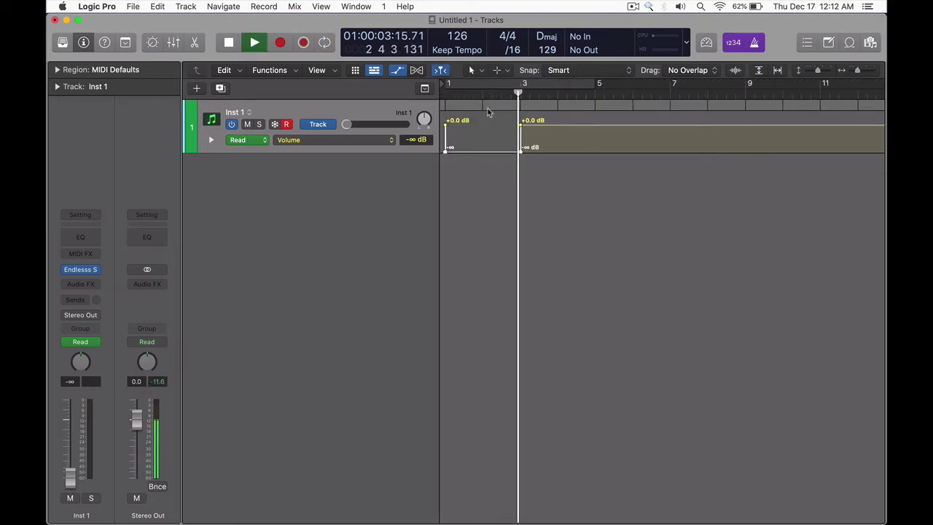
drag(598, 132, 677, 137)
key(space)
Set the snap mode to Bar and drop the Inst 1 volume to −∞ dB from bar 5 to bar 7.
click(622, 71)
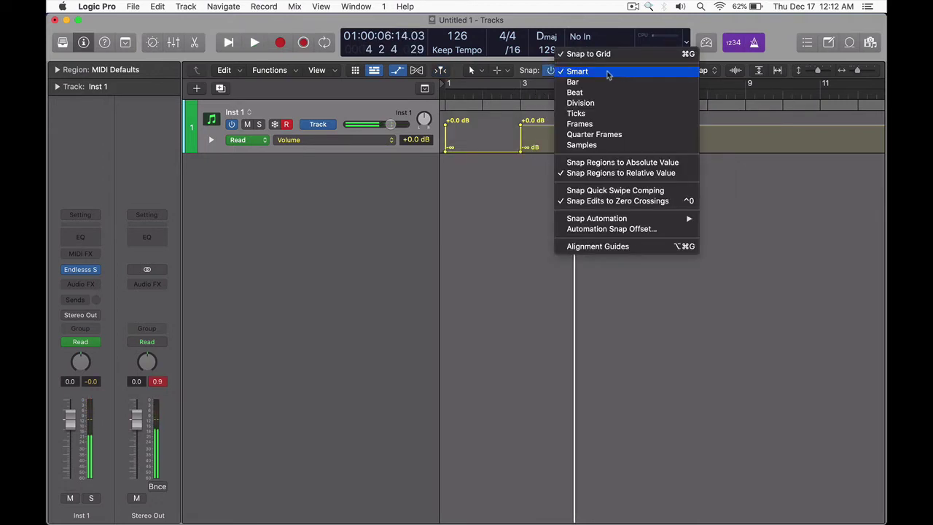
click(573, 81)
drag(601, 132, 646, 231)
Play the project from bar 1 and examine the volume automation between bars 3 and 5 up close.
key(Return)
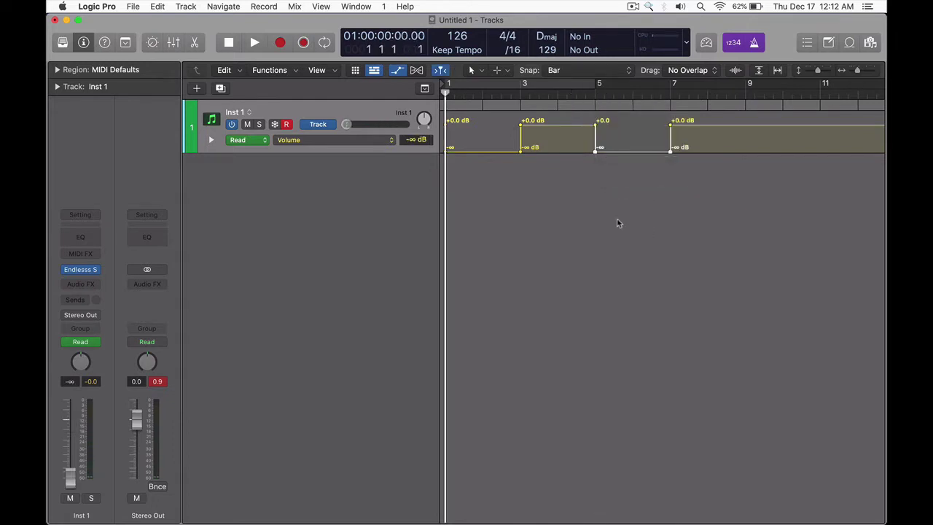
key(space)
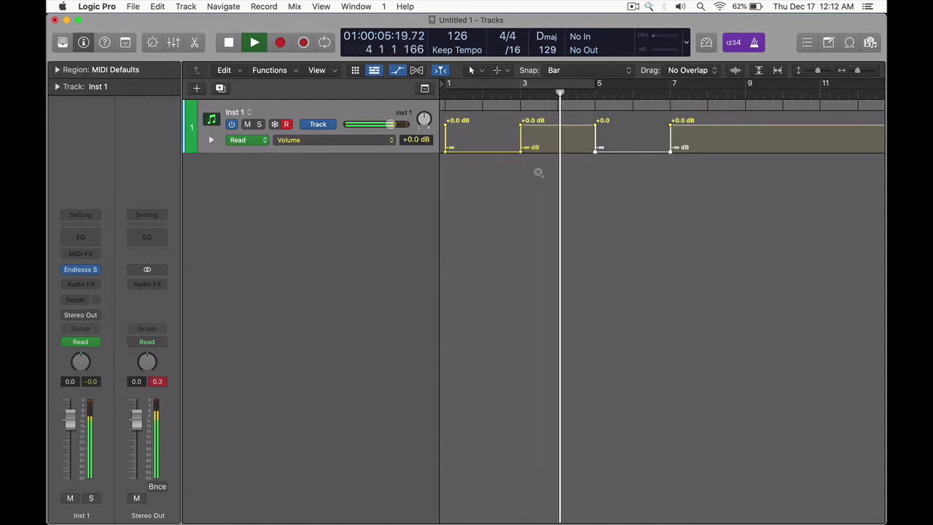
mouse_move(506, 194)
mouse_down()
mouse_move(583, 121)
mouse_move(623, 110)
mouse_up()
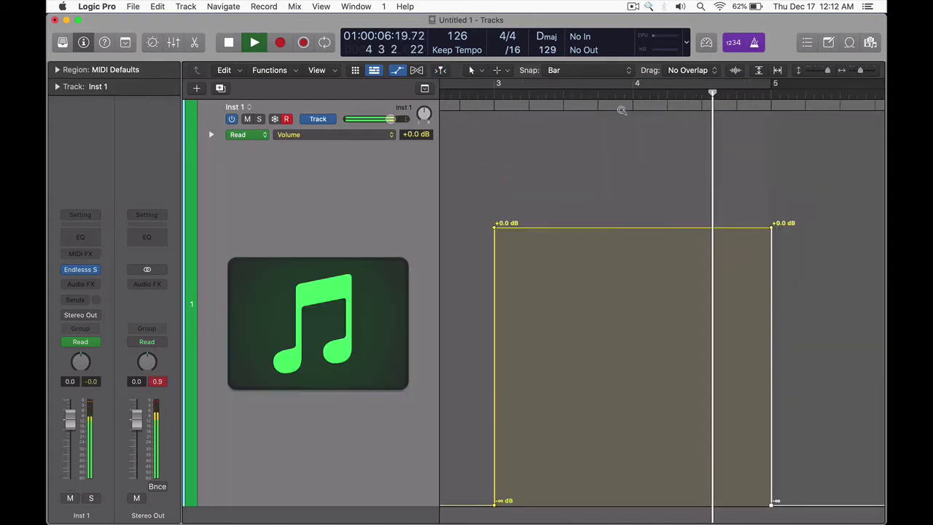
ctrl+alt+click(612, 210)
key(space)
Undo the volume automation edits on Inst 1, hide the automation lane and show the plugin window again.
key(super+z)
key(super+z)
key(super+z)
key(super+z)
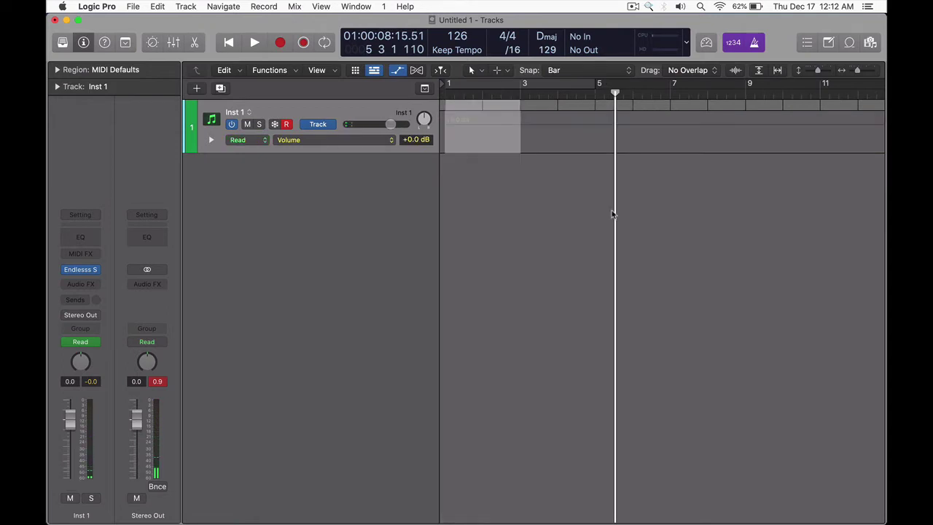
key(a)
key(v)
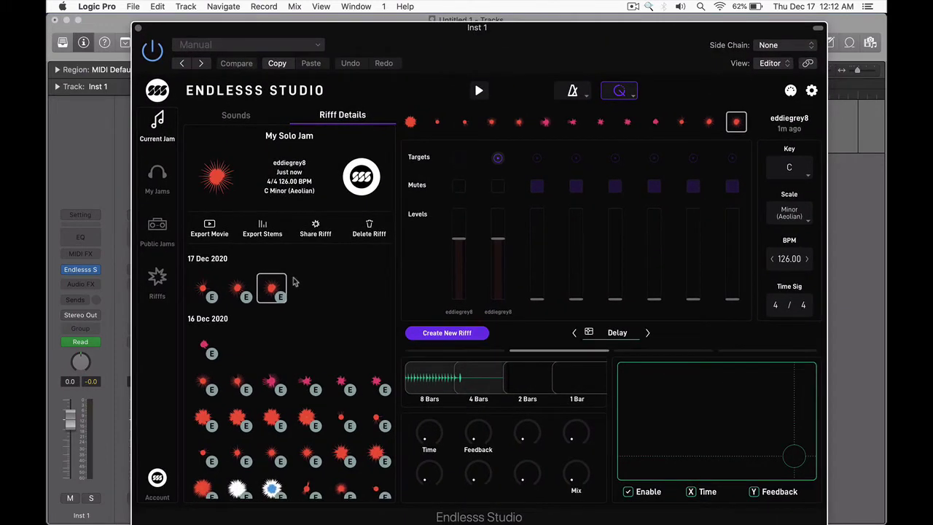
Export the stems of the selected rifff to the Desktop.
click(266, 230)
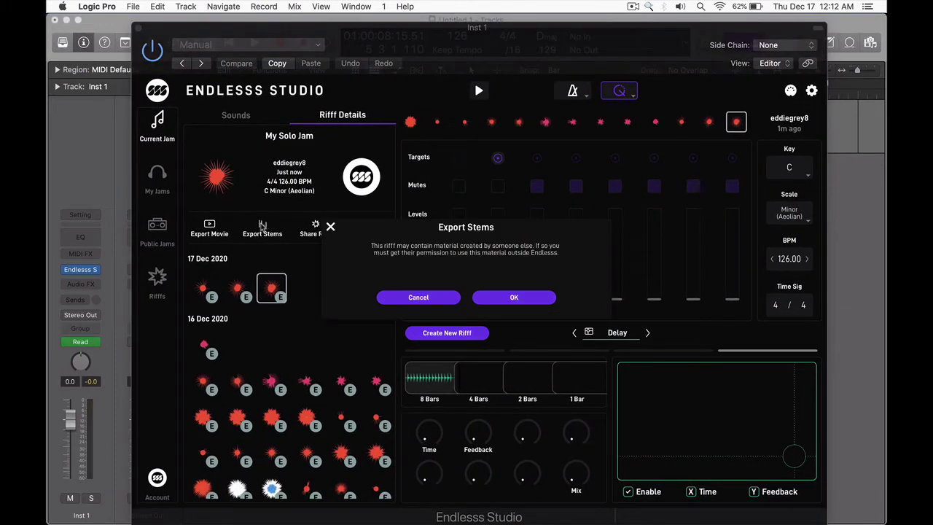
click(501, 299)
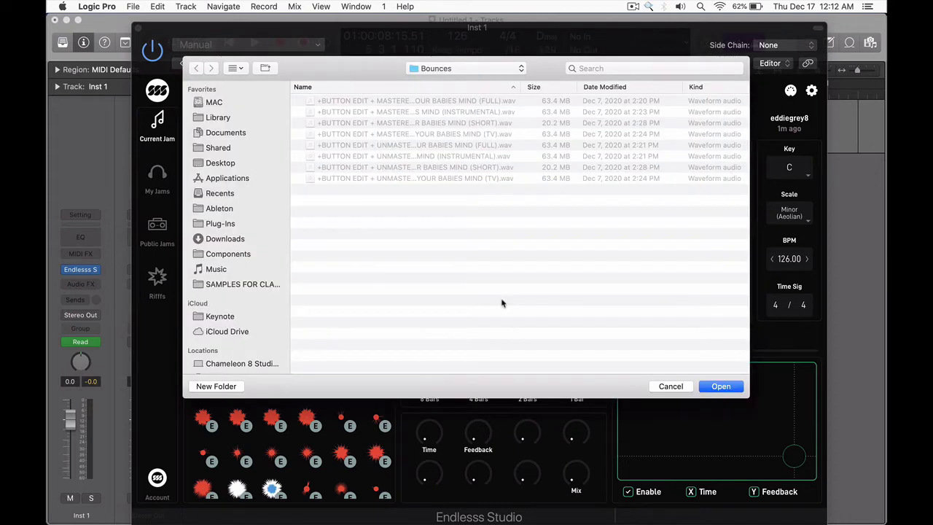
key(super+shift+d)
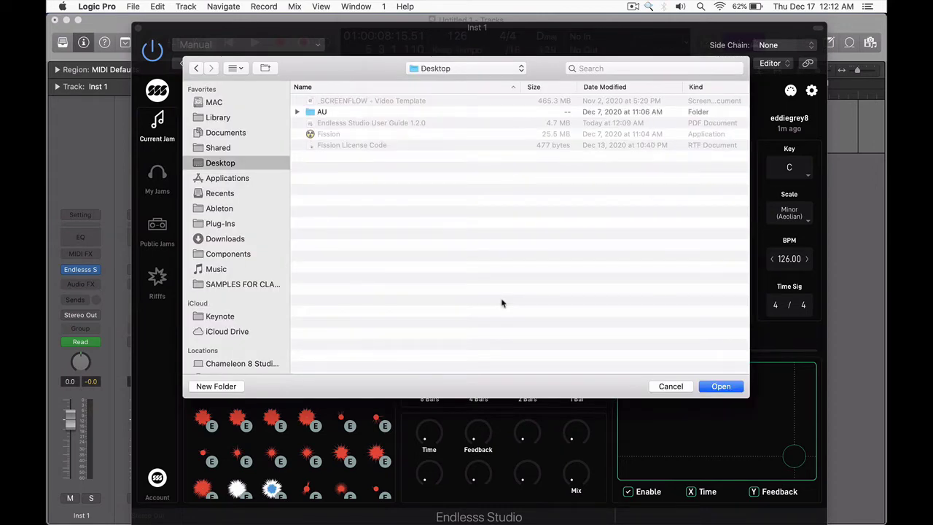
key(Return)
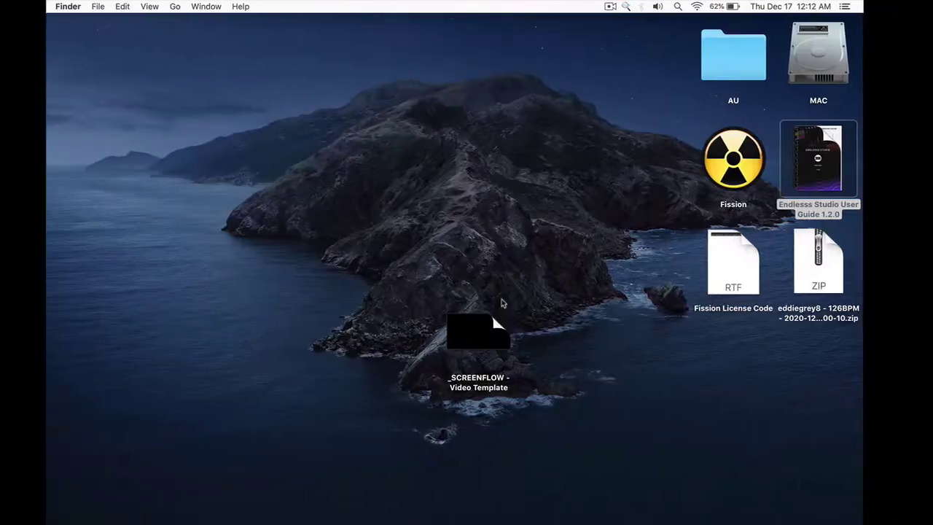
Move the exported stems ZIP to a clear area of the desktop, extract it and open the resulting folder.
drag(845, 302, 593, 198)
double_click(593, 198)
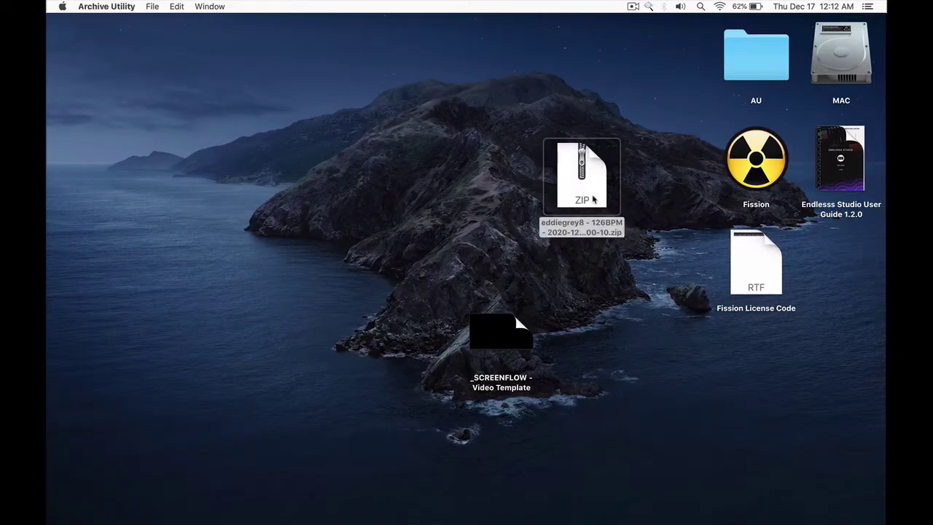
double_click(580, 195)
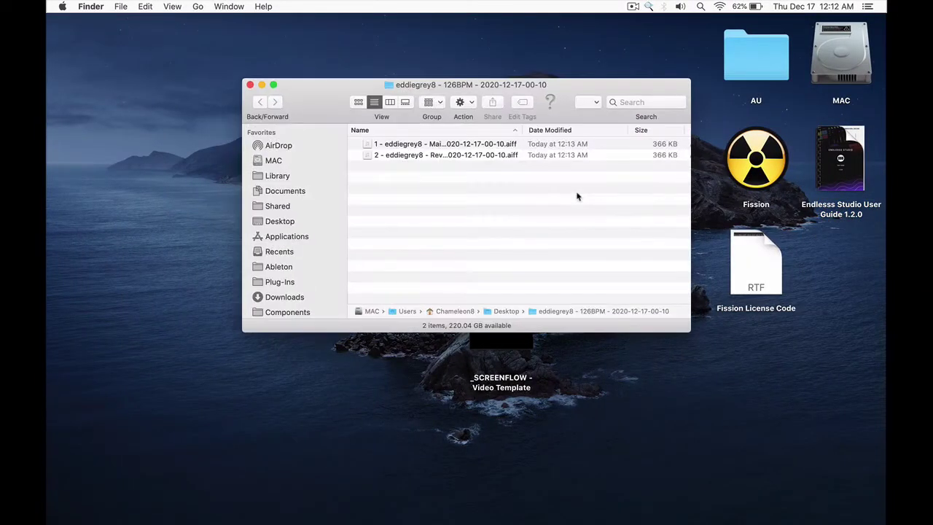
Preview the Mainline and Reverb AIFF stems in turn, and close the folder window.
click(490, 147)
key(space)
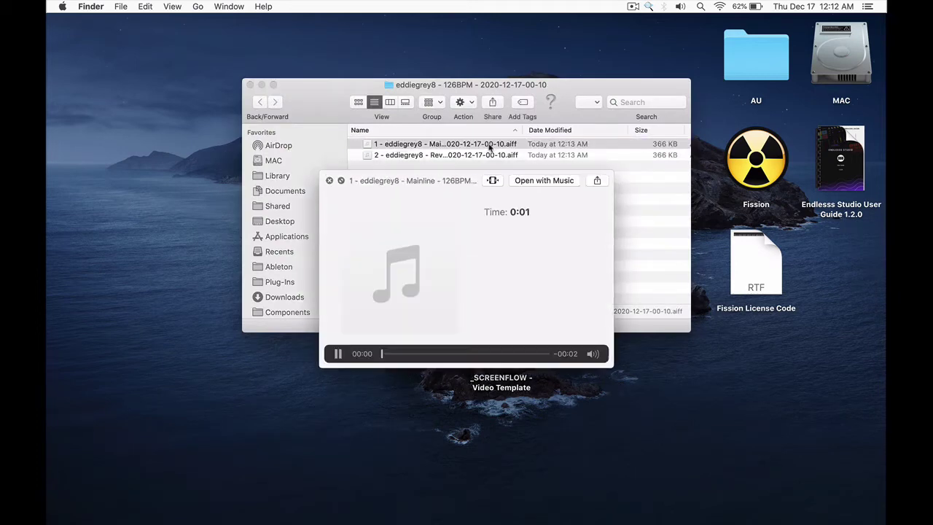
key(Down)
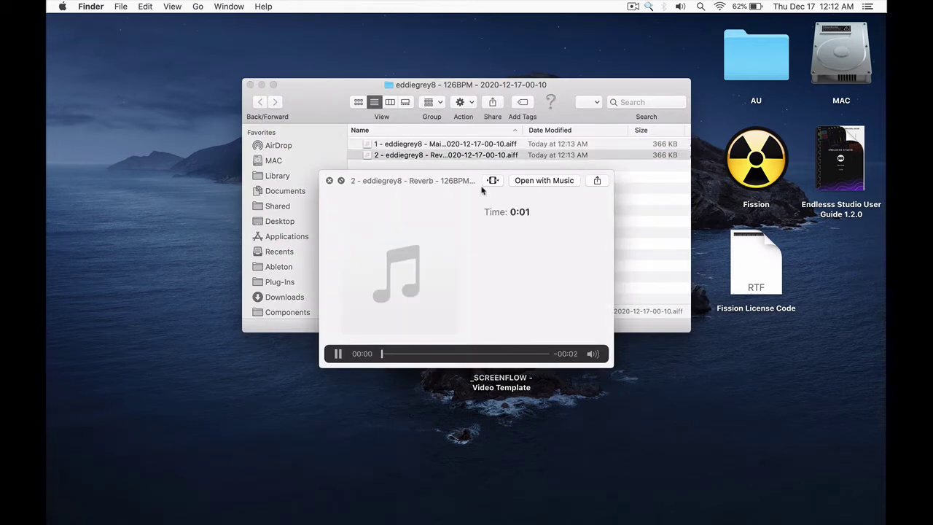
key(space)
key(super+w)
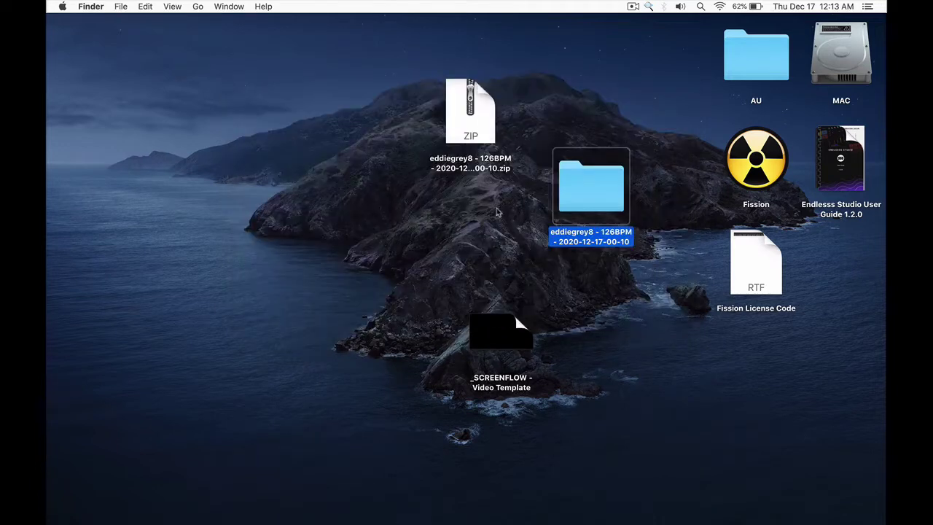
Move the extracted stems folder and its ZIP archive to the Trash and return to the plugin window in Logic Pro.
right_click(582, 193)
click(602, 221)
click(460, 139)
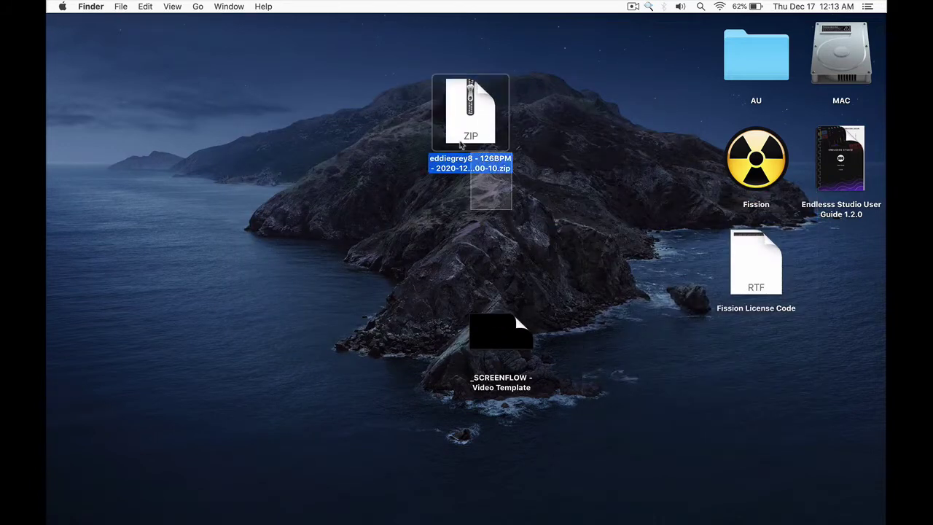
right_click(461, 139)
click(499, 174)
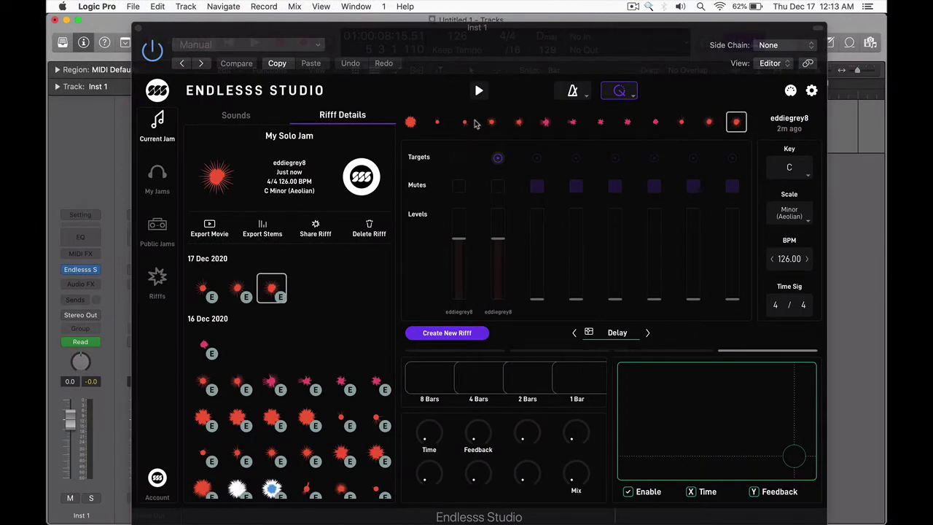
drag(454, 58, 436, 55)
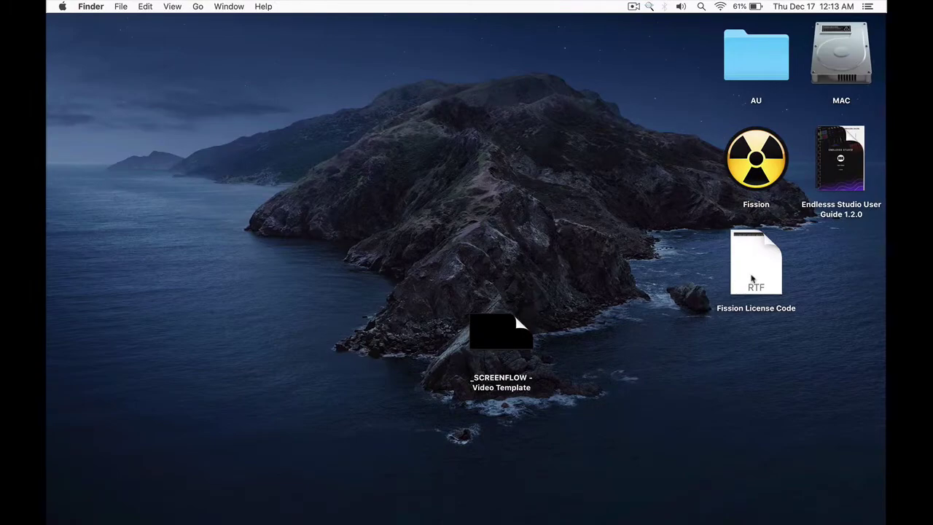
Open Endlesss Studio User Guide 1.2.0 from the desktop and find the Audio Input - Logic Pro X section.
drag(848, 154, 698, 249)
double_click(698, 249)
scroll(325, 349, up, 20)
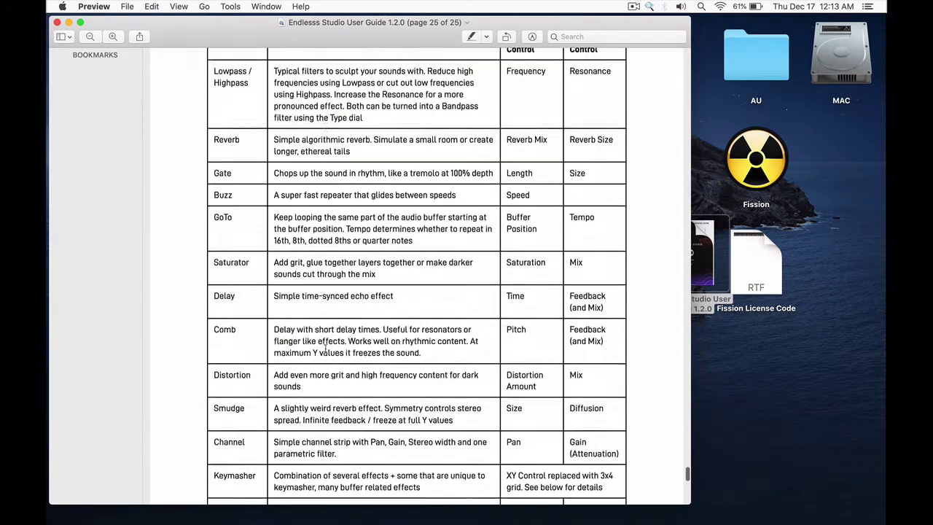
scroll(325, 348, up, 15)
scroll(326, 353, down, 5)
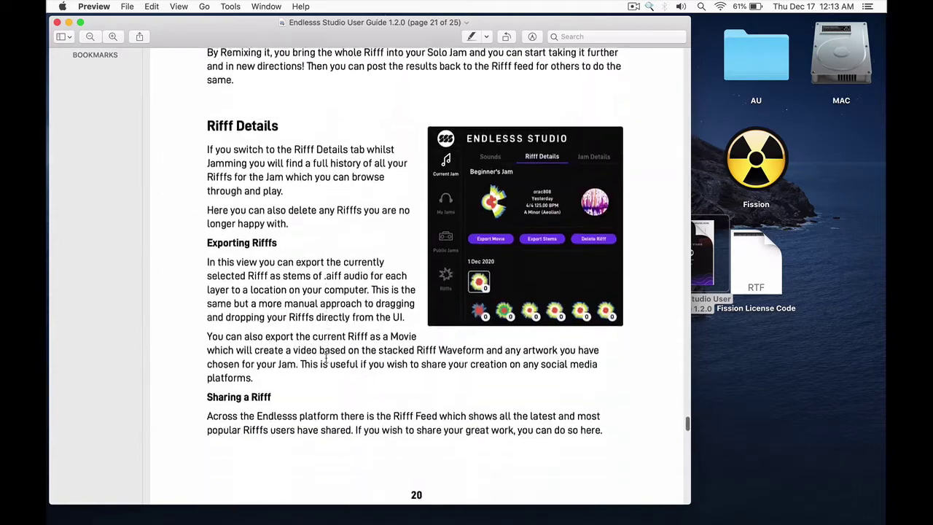
scroll(326, 357, down, 5)
scroll(326, 358, up, 15)
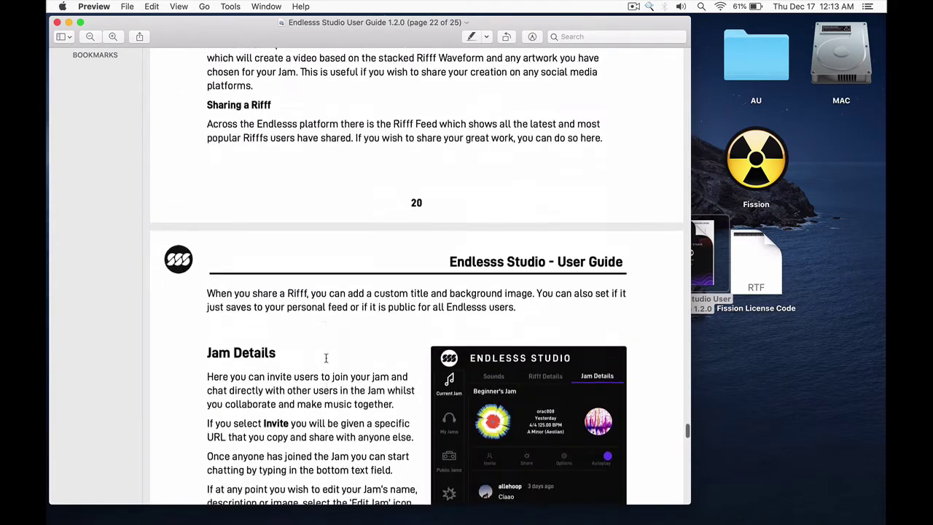
scroll(326, 357, up, 15)
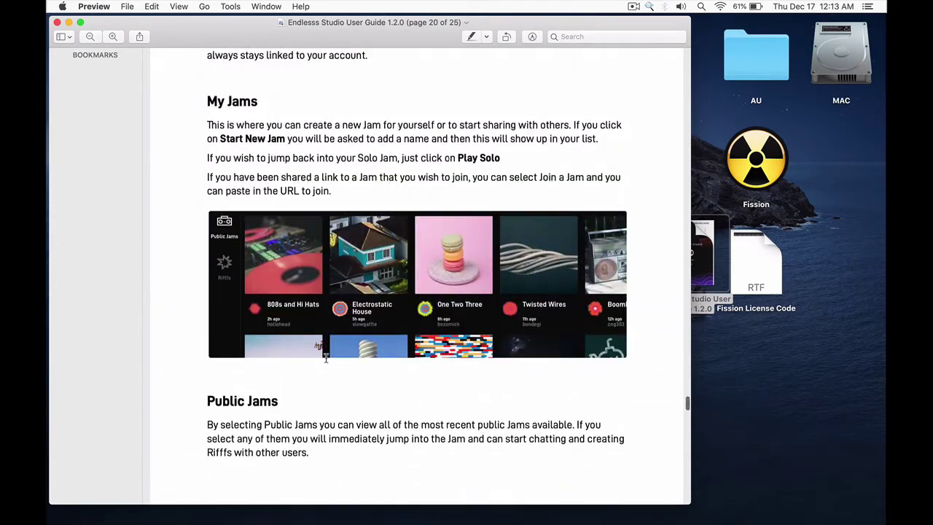
scroll(325, 358, up, 10)
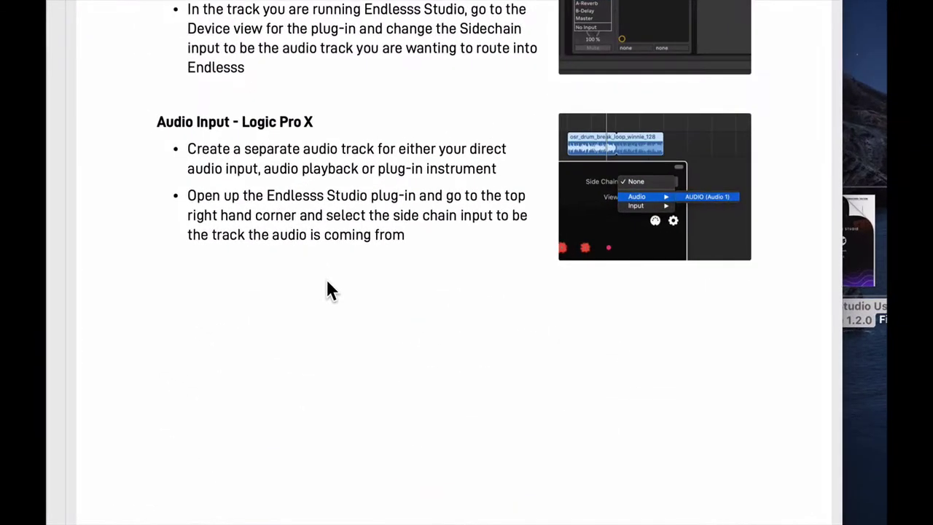
Read the Logic Pro X audio input instructions, highlighting the options for direct audio input, audio playback and plug-in instrument.
drag(196, 149, 492, 175)
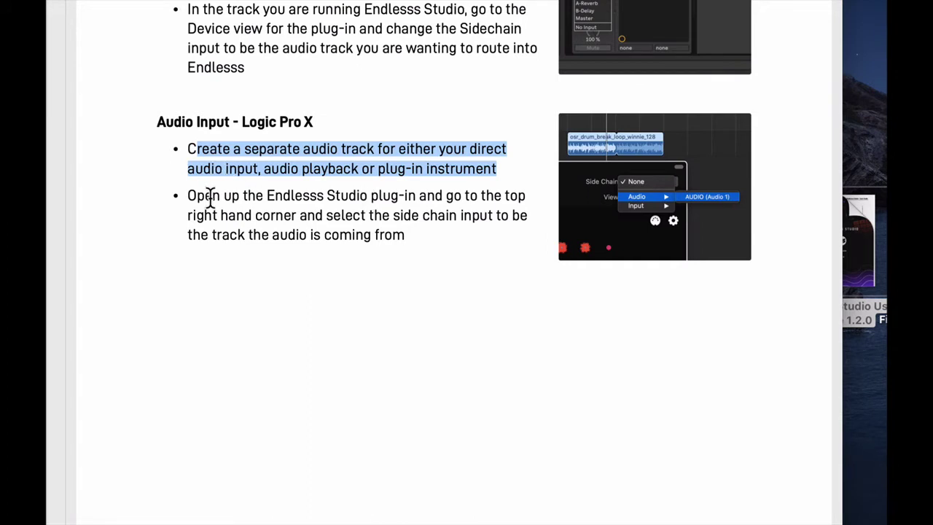
click(197, 155)
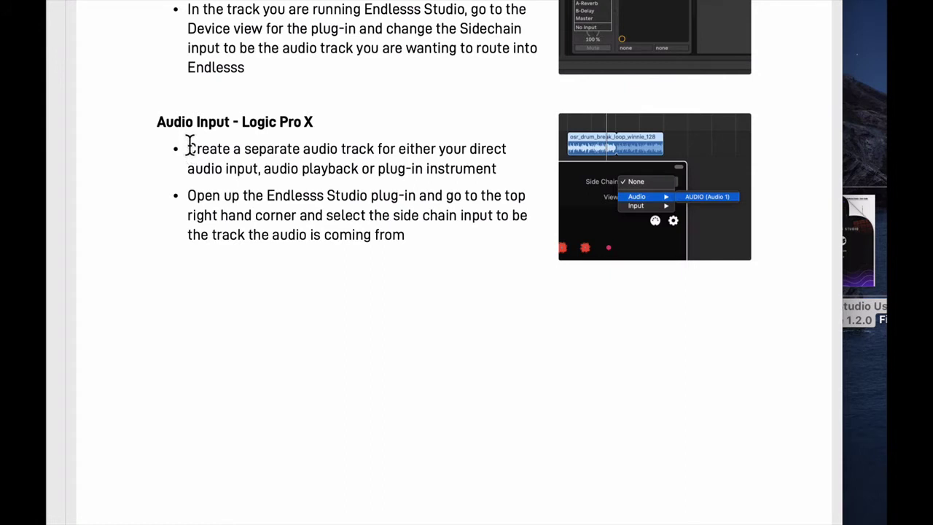
drag(189, 146, 312, 142)
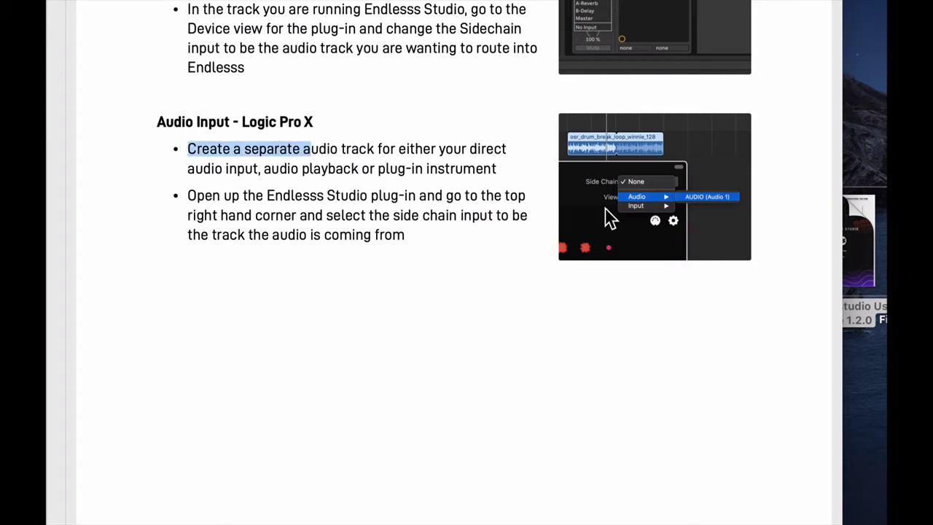
click(437, 143)
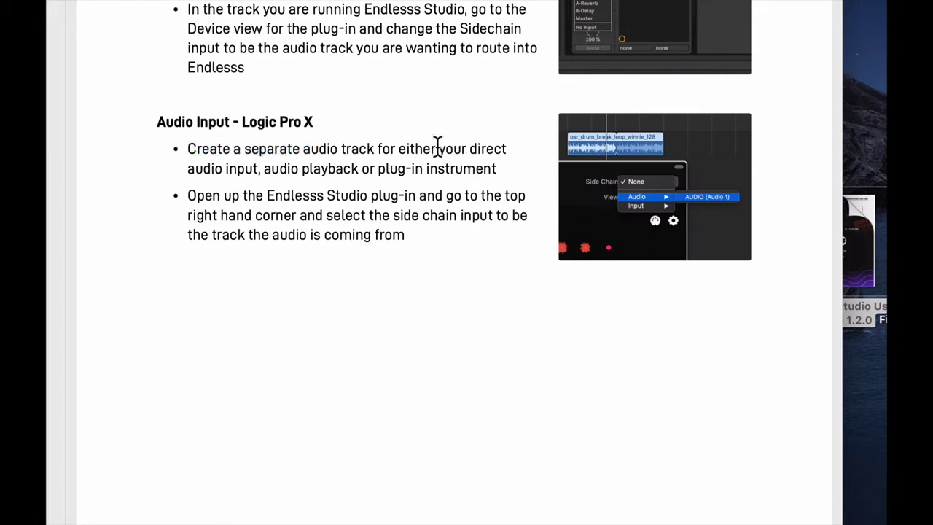
drag(179, 171, 318, 175)
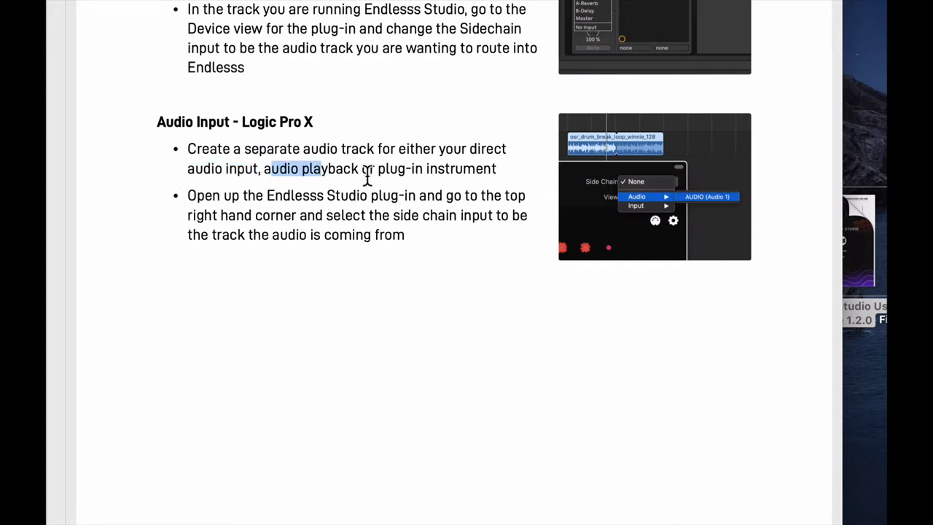
drag(379, 169, 486, 168)
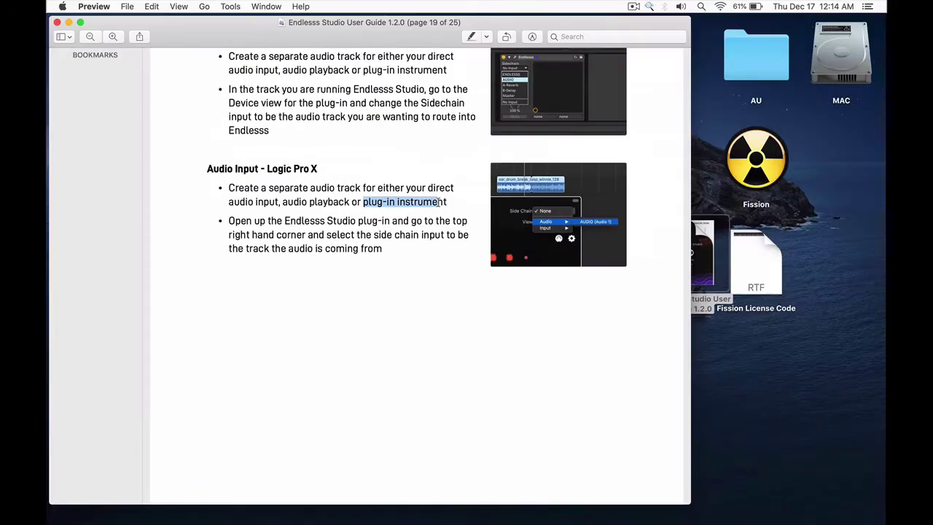
Back in Logic Pro, close the plugin window and add the Apple Loop 12-8 Jazzy Drumset 04 at bar 3, importing its tempo.
key(ctrl+Right)
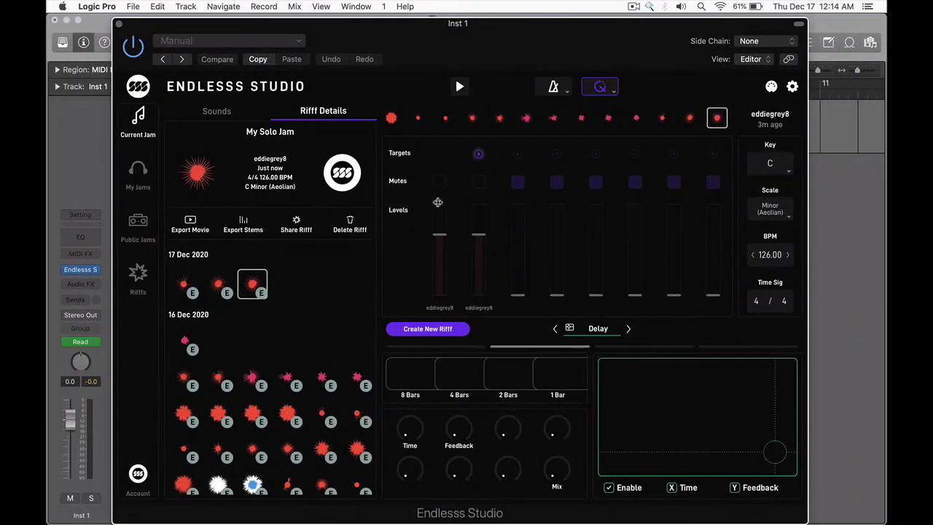
key(super+w)
key(o)
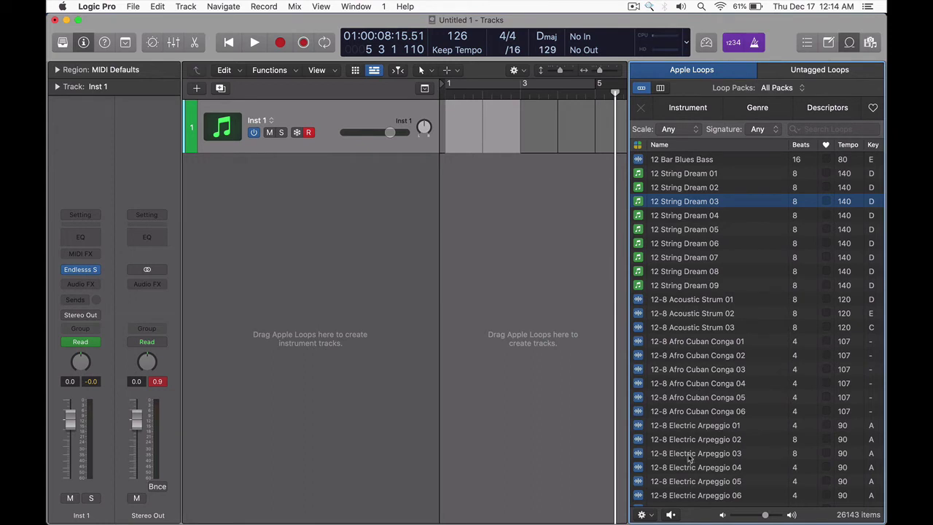
scroll(692, 437, down, 4)
drag(698, 474, 526, 213)
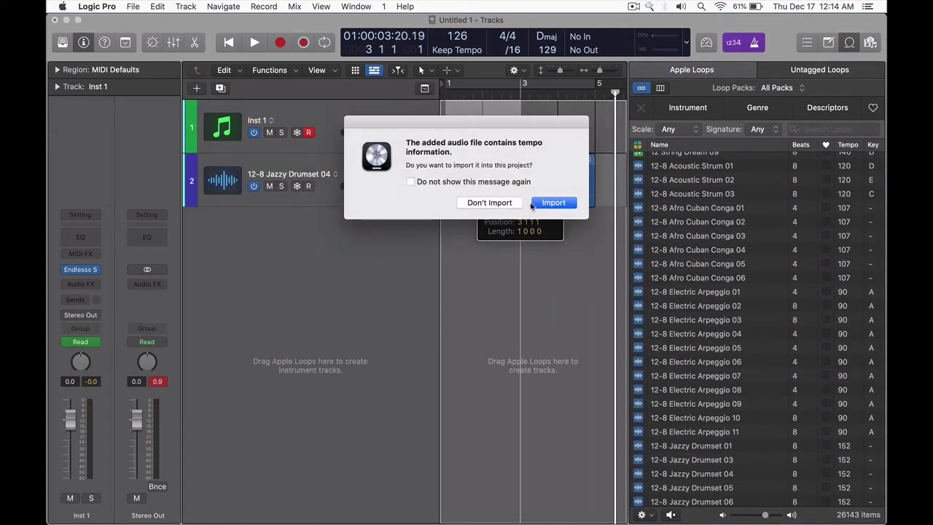
click(553, 203)
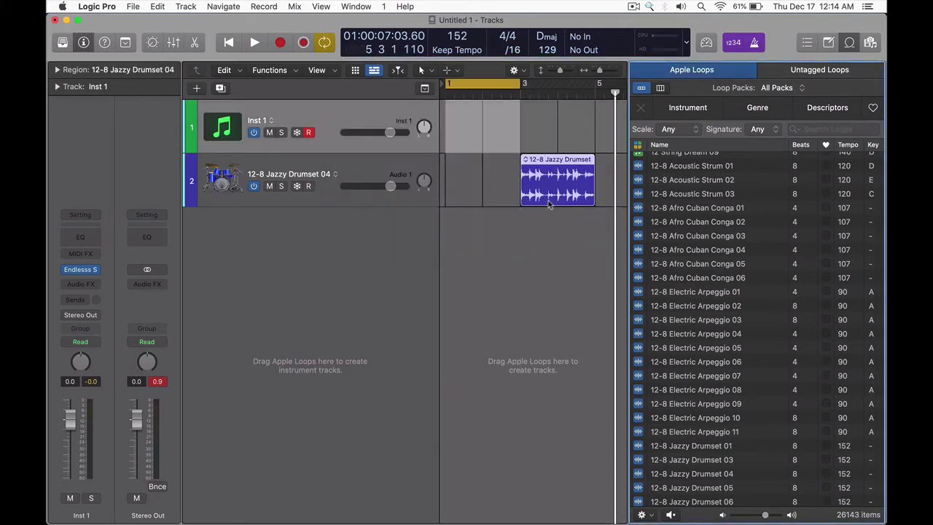
Set the cycle range to the drum region from bar 3 to bar 5 and rename its track SC.
key(super+u)
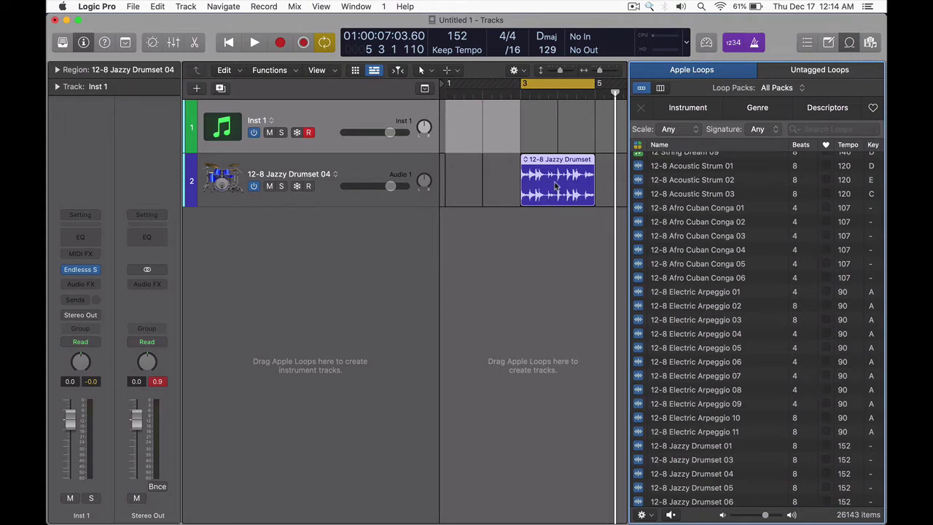
click(556, 187)
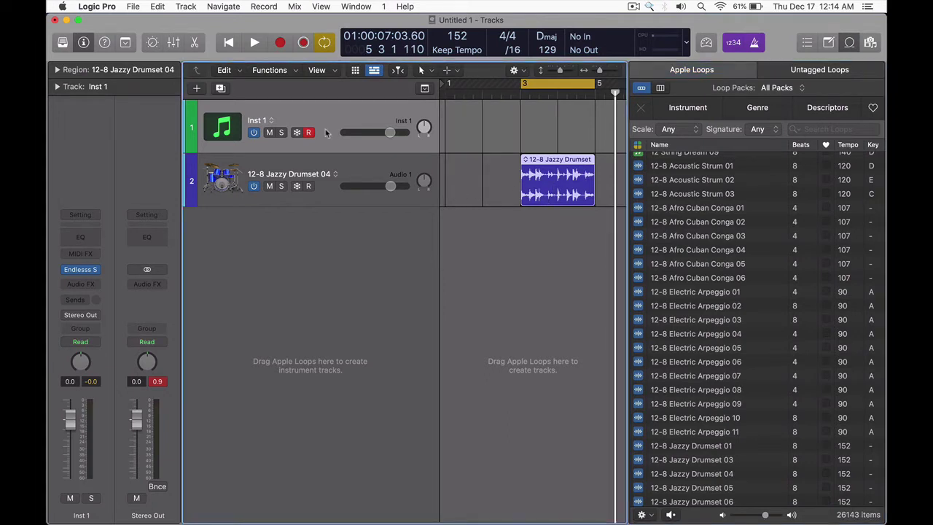
double_click(268, 174)
text(SC)
key(Return)
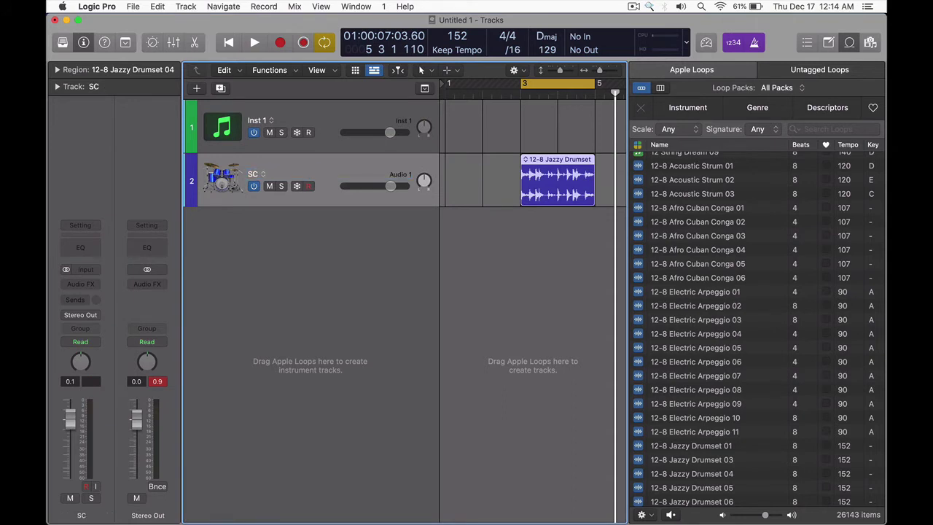
Set the side chain of the Endlesss Studio plugin on Inst 1 to Audio 1 and choose Audio In as its sound.
key(Up)
click(84, 271)
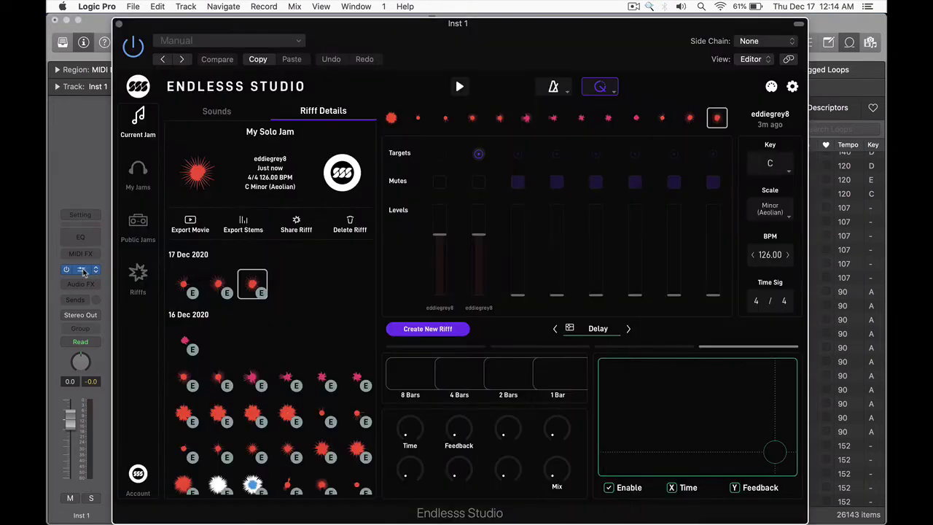
click(772, 43)
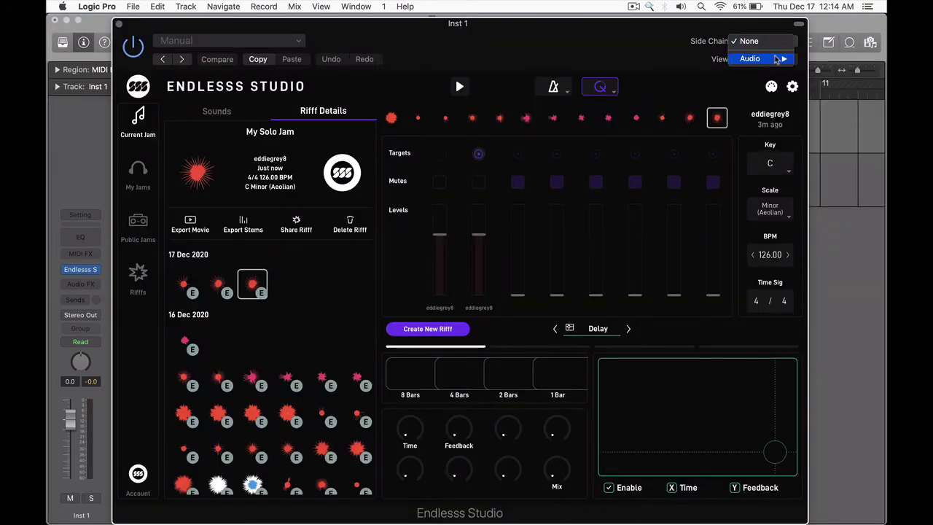
mouse_move(772, 58)
click(816, 59)
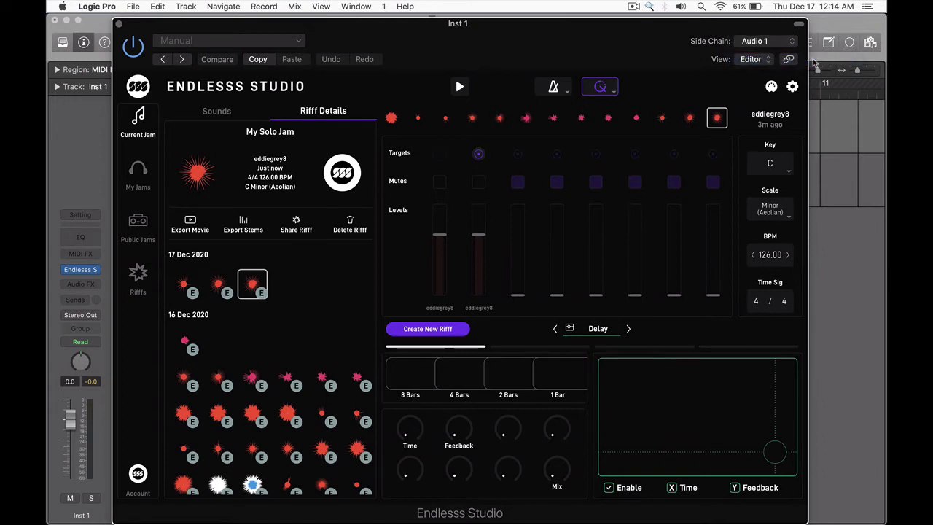
click(220, 111)
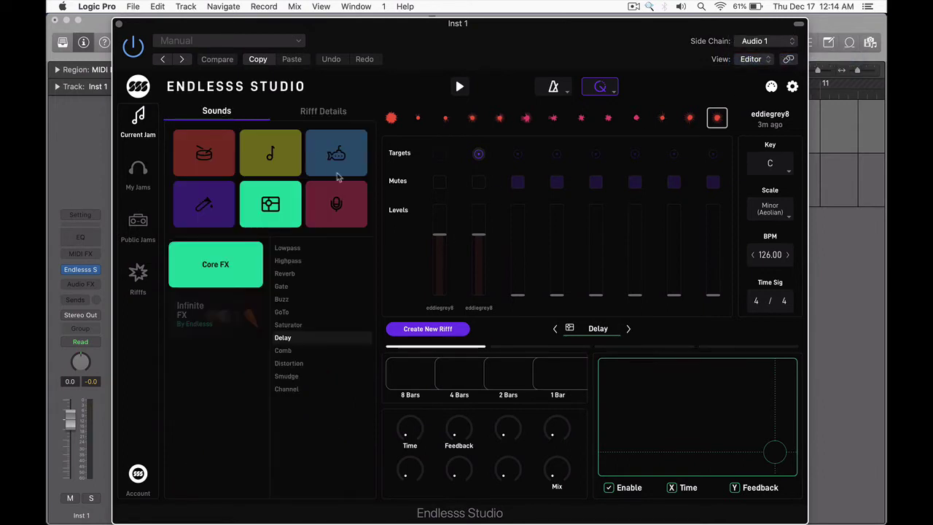
click(338, 207)
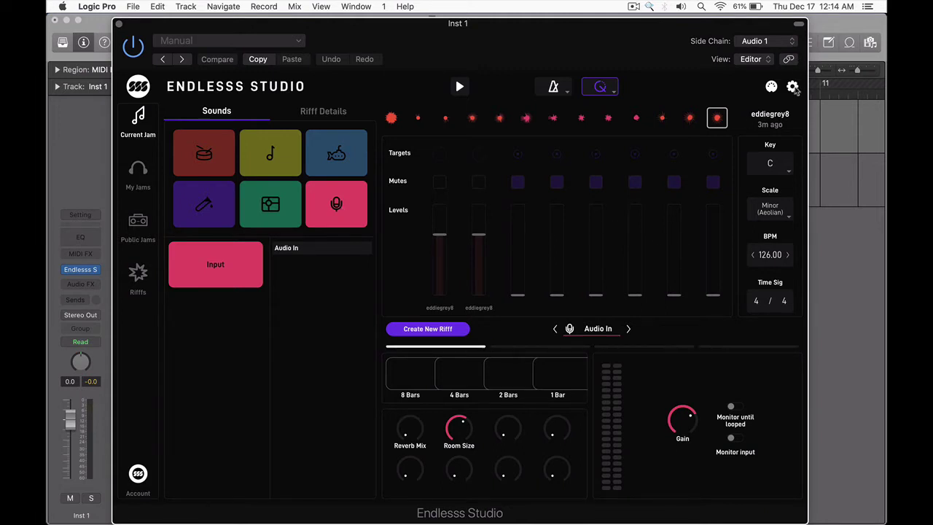
Review the plugin settings for looper mode, clock source and host transport.
click(796, 89)
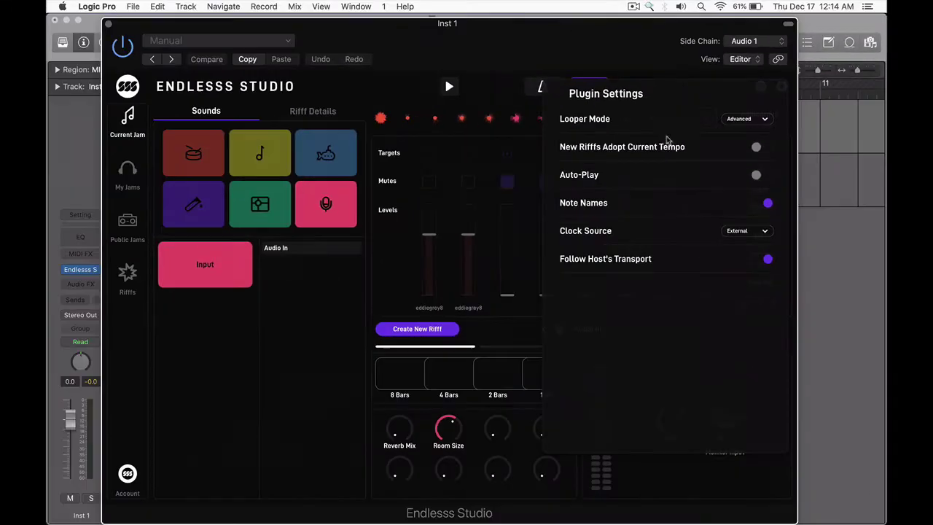
click(714, 410)
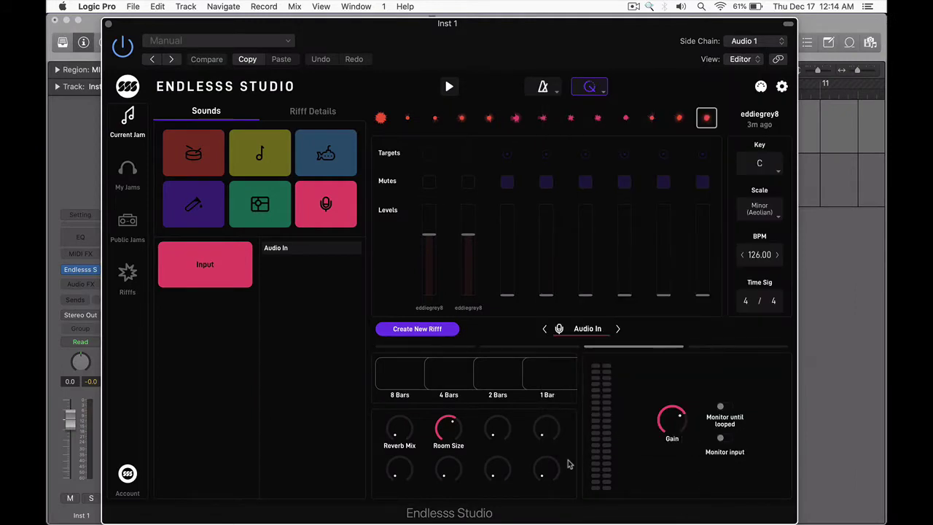
Play the drum region and capture 1 bar of the side-chained audio as a new layer in Endlesss Studio, stopping playback.
key(super+w)
key(space)
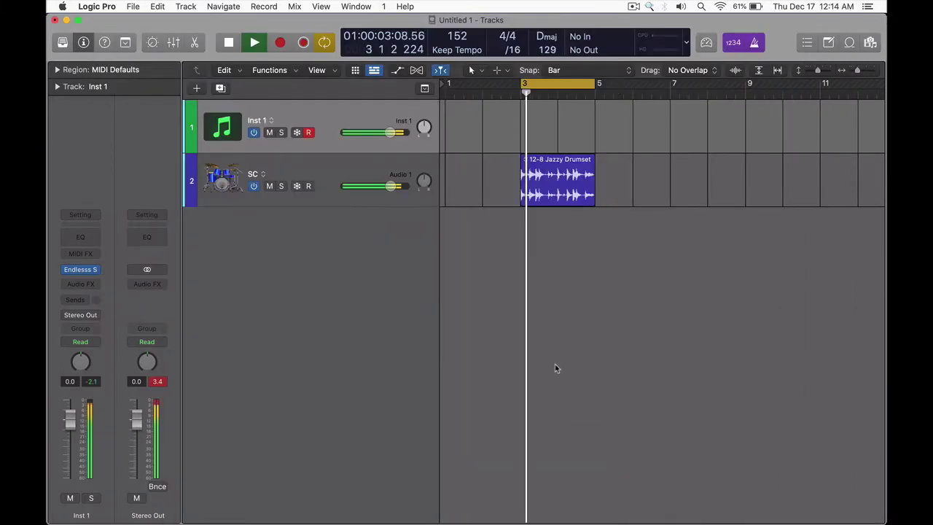
key(v)
key(v)
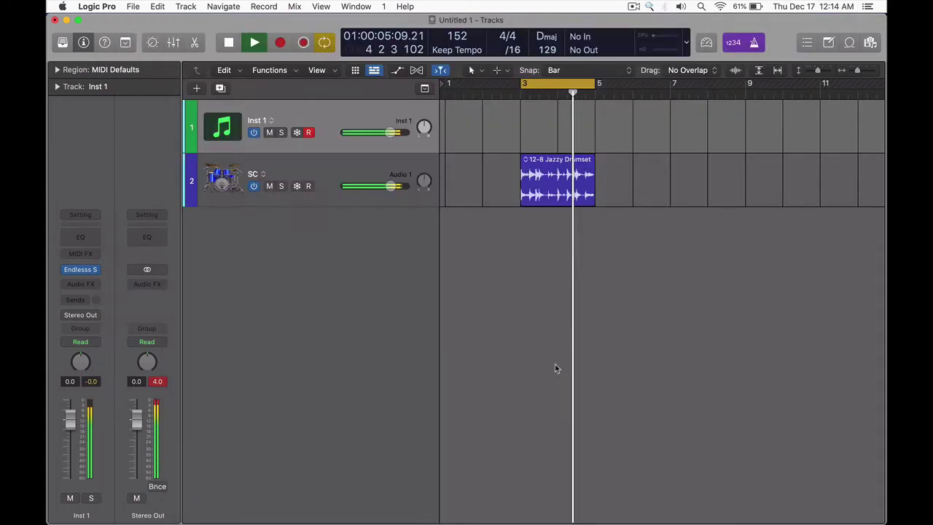
key(v)
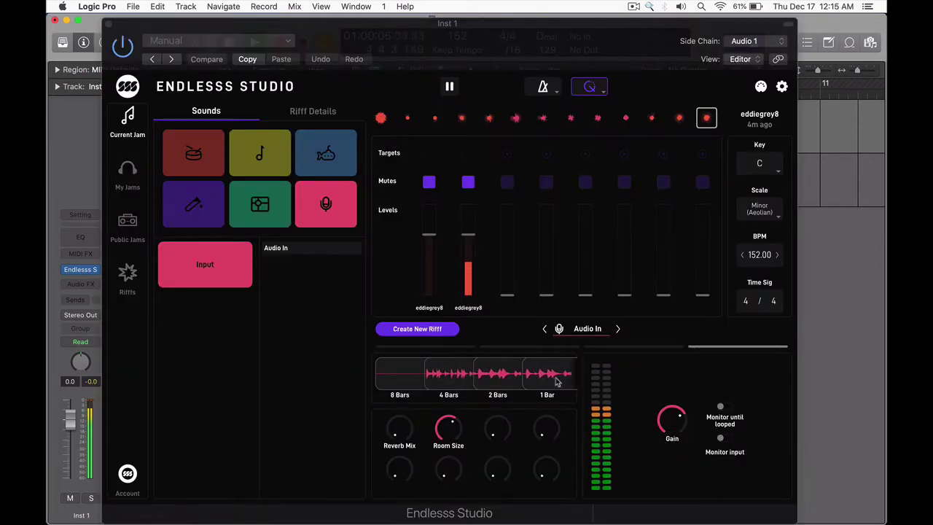
click(557, 381)
key(space)
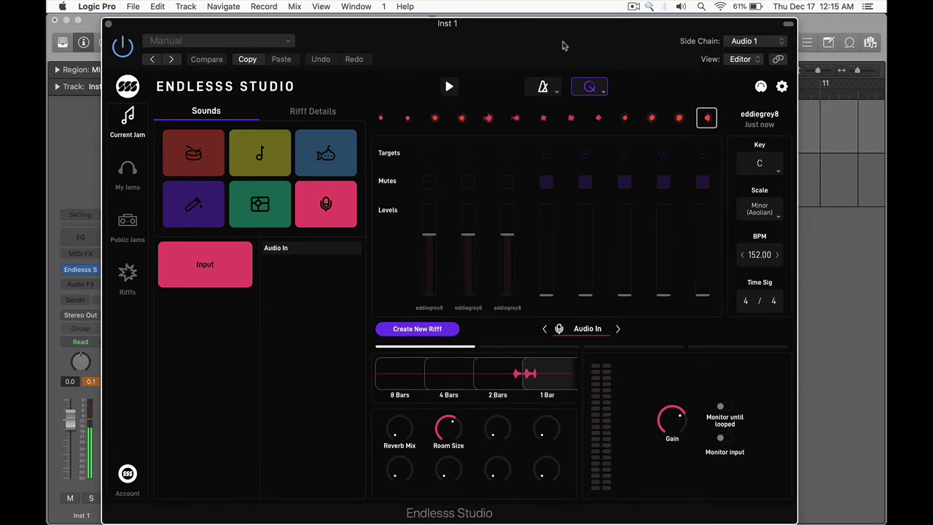
Move the cycle range past the drum region to bars 5 to 7 and start playback with the plugin in view.
drag(562, 25, 562, 241)
key(c)
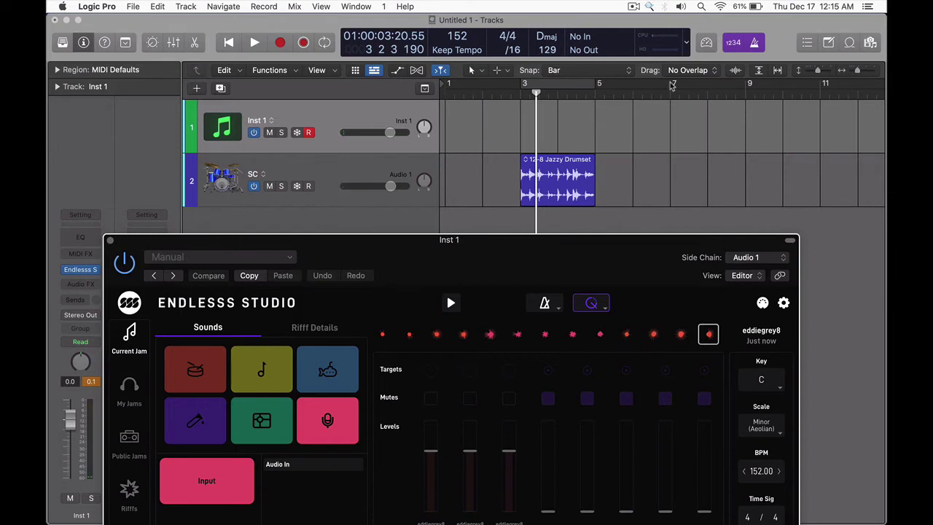
key(c)
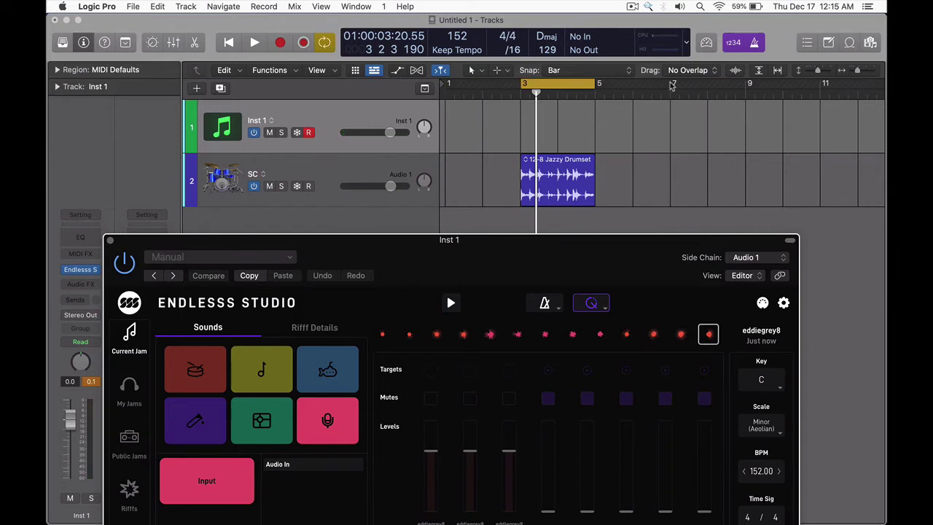
key(super+shift+period)
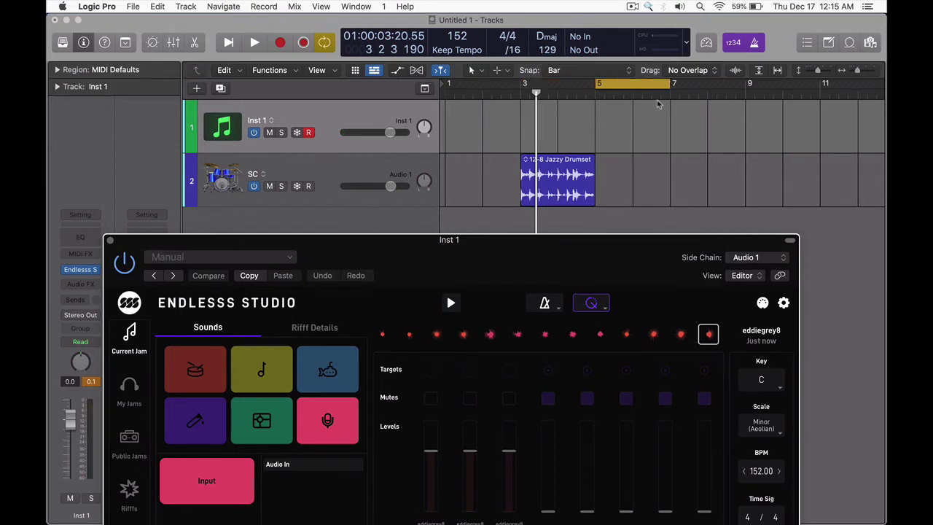
key(space)
drag(621, 252, 645, 78)
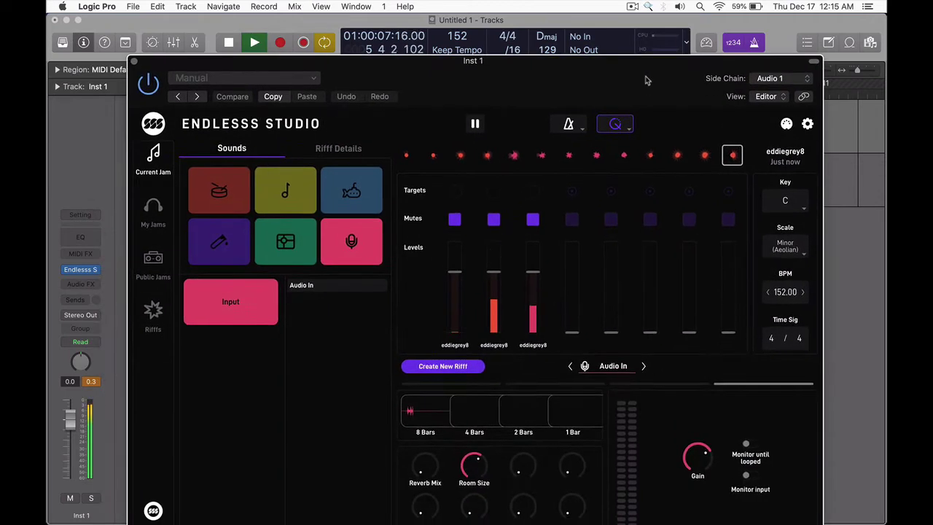
Use the layer mutes to compare the second and third layers, leaving only the captured audio layer unmuted before stopping playback.
click(493, 218)
click(454, 219)
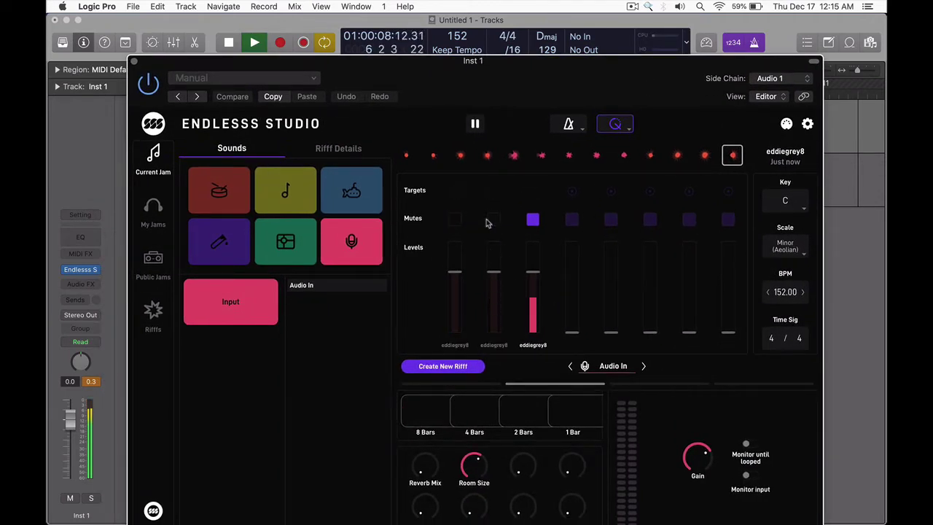
click(492, 220)
click(532, 220)
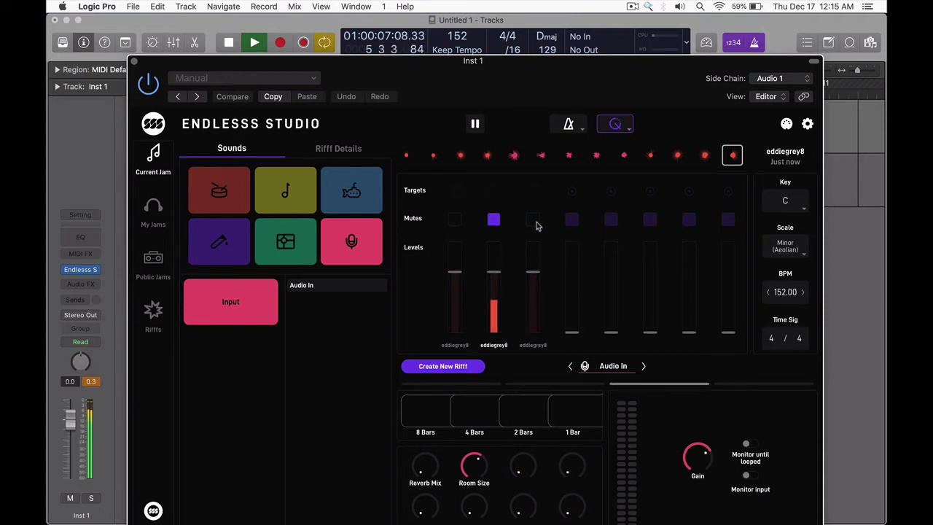
click(534, 221)
click(496, 221)
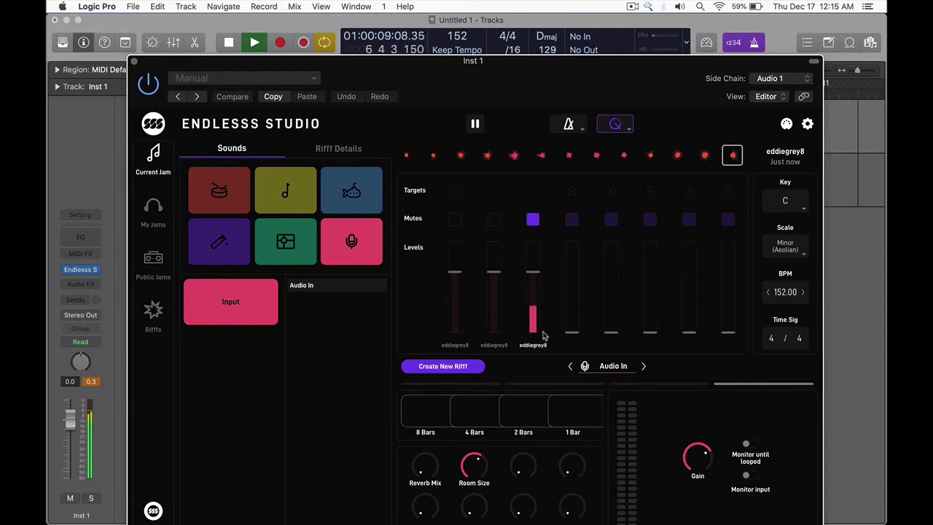
key(space)
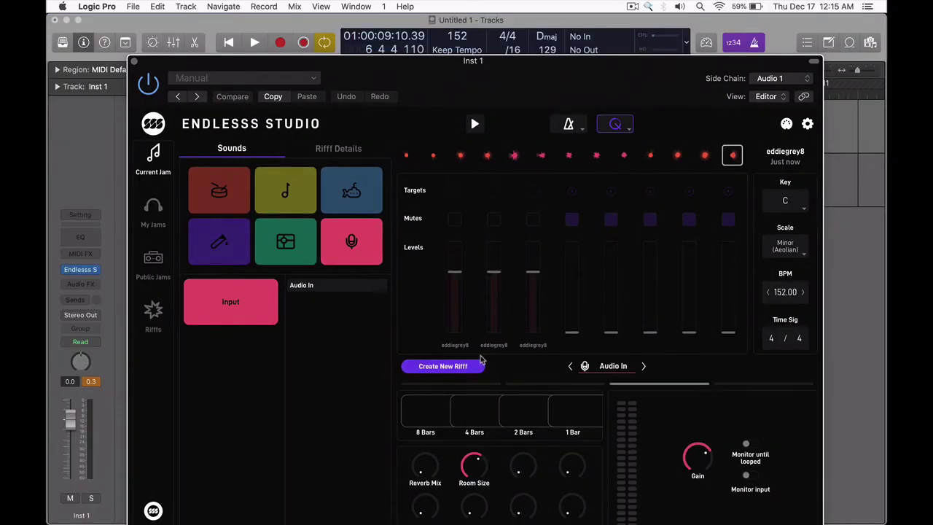
Choose the Core FX Lowpass effect with the captured audio layer as target and sweep the filter during playback, capturing a new rifff.
key(super+w)
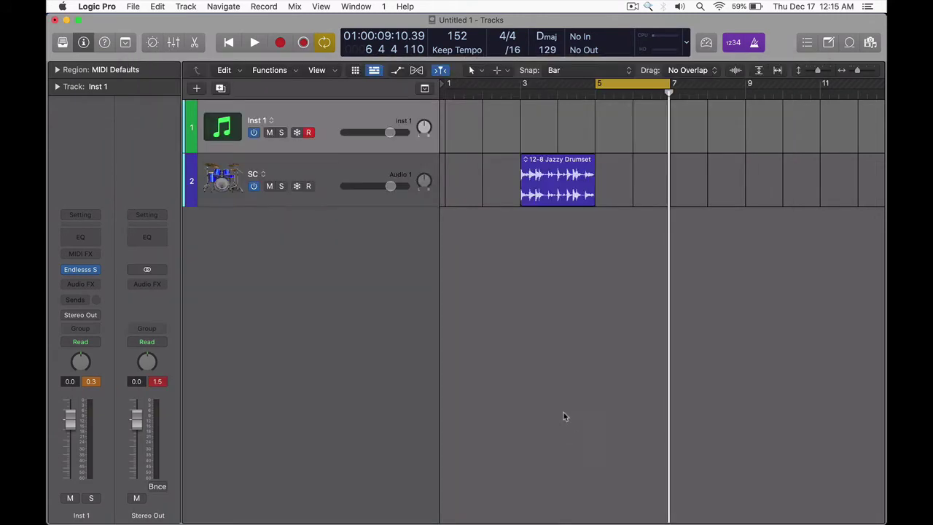
key(v)
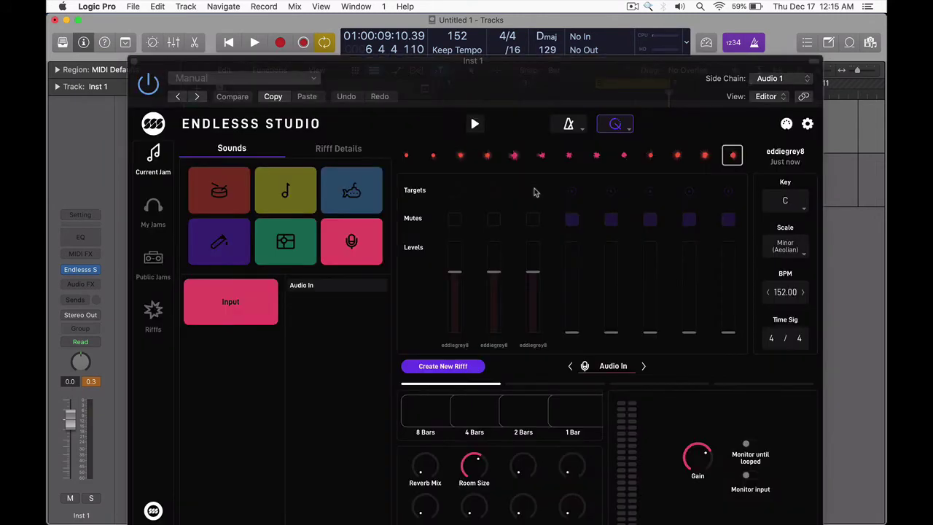
click(304, 246)
click(320, 287)
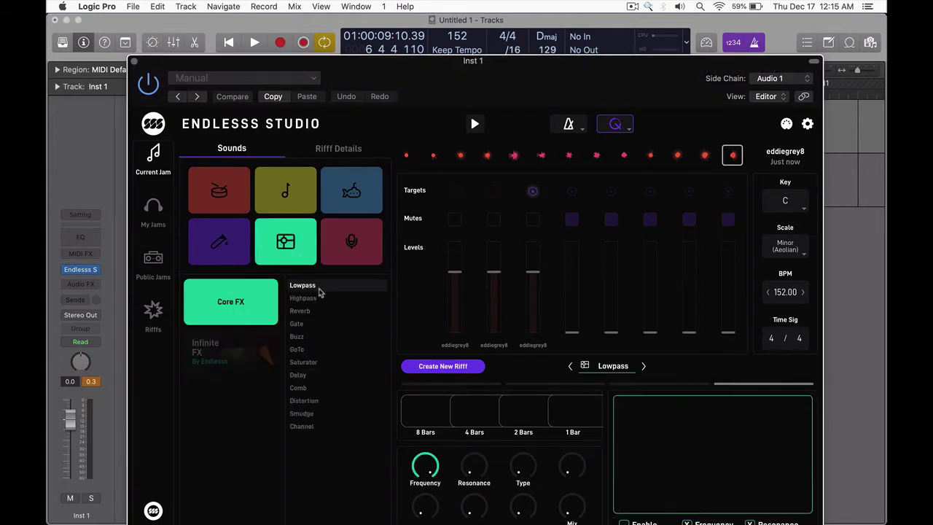
key(space)
drag(685, 460, 623, 440)
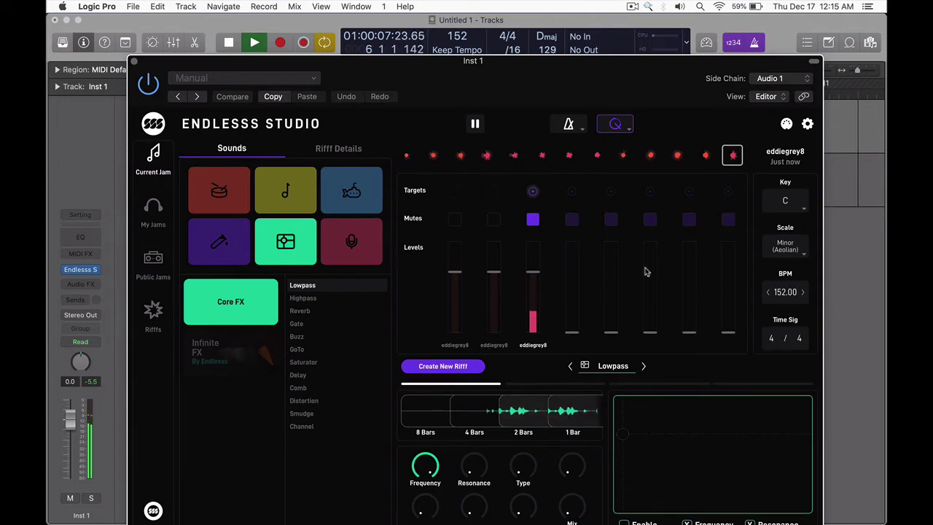
Return to the previous rifff, target all three layers and capture a lowpass sweep that merges them into one layer.
click(704, 162)
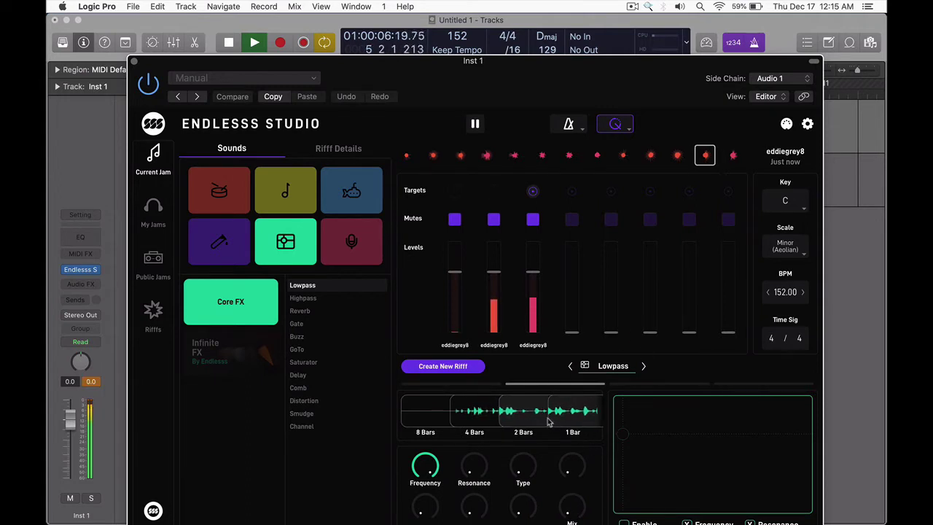
drag(612, 433, 659, 435)
click(493, 191)
click(454, 191)
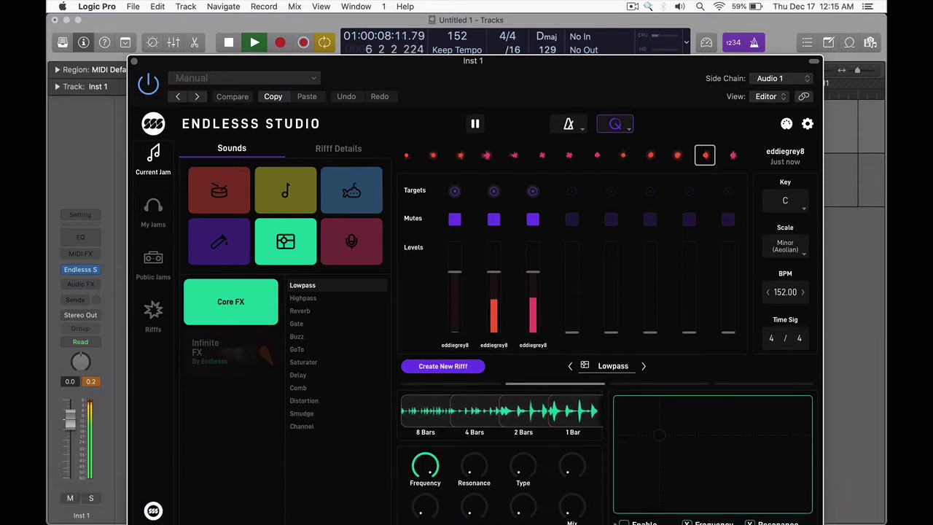
drag(654, 435, 700, 424)
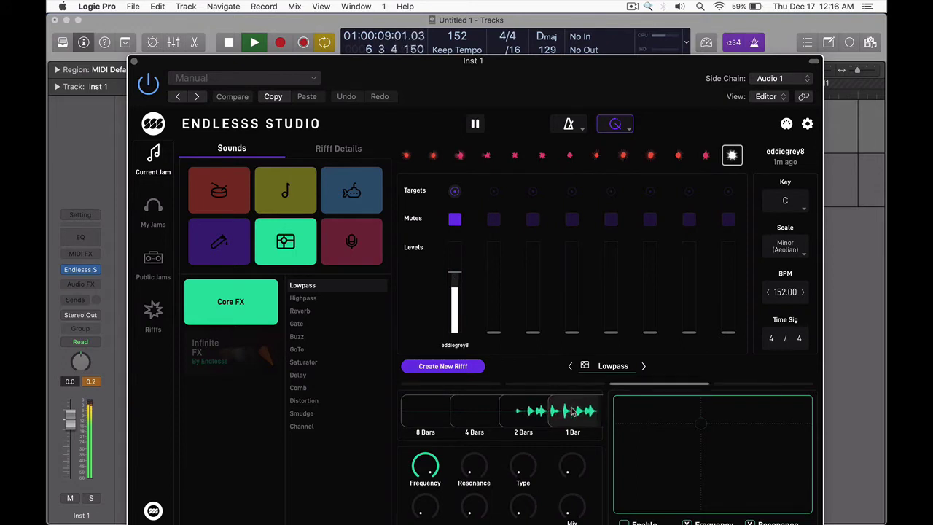
Sweep the lowpass filter over the merged layer, capture 2 bars as another rifff and stop playback.
drag(698, 426, 637, 440)
click(512, 415)
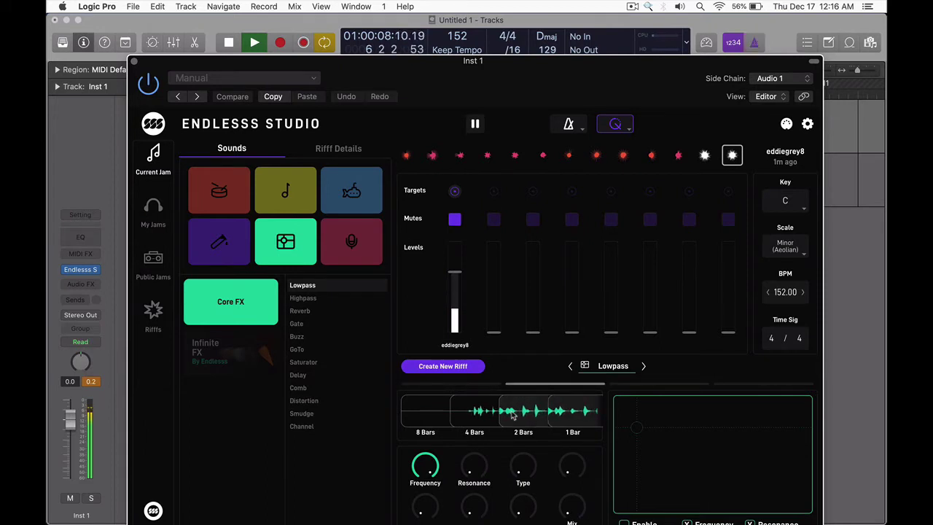
key(space)
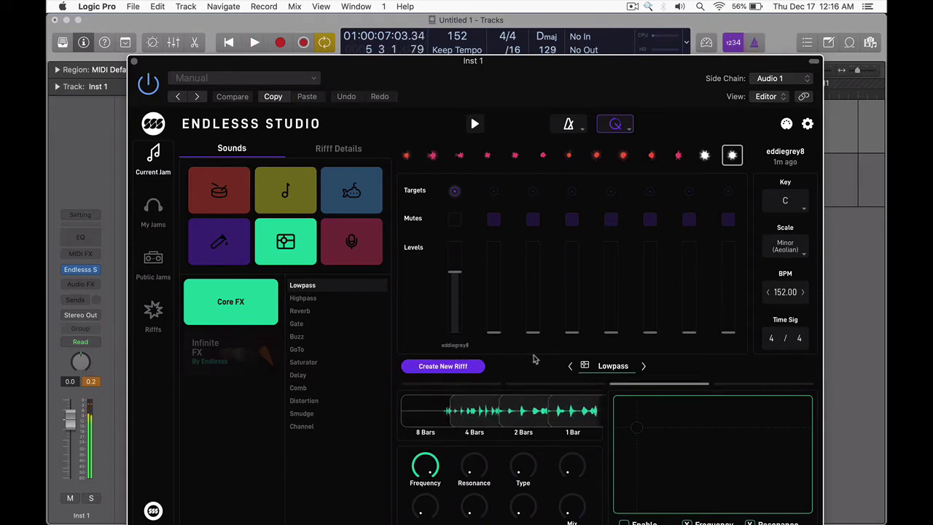
Close the plugin window and play a short stretch of the rifff from the arrangement.
key(v)
key(v)
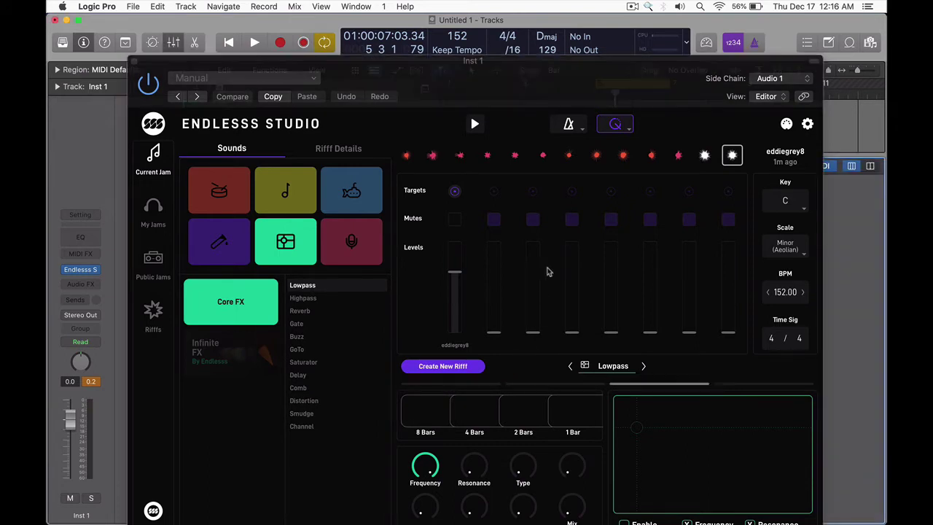
click(540, 80)
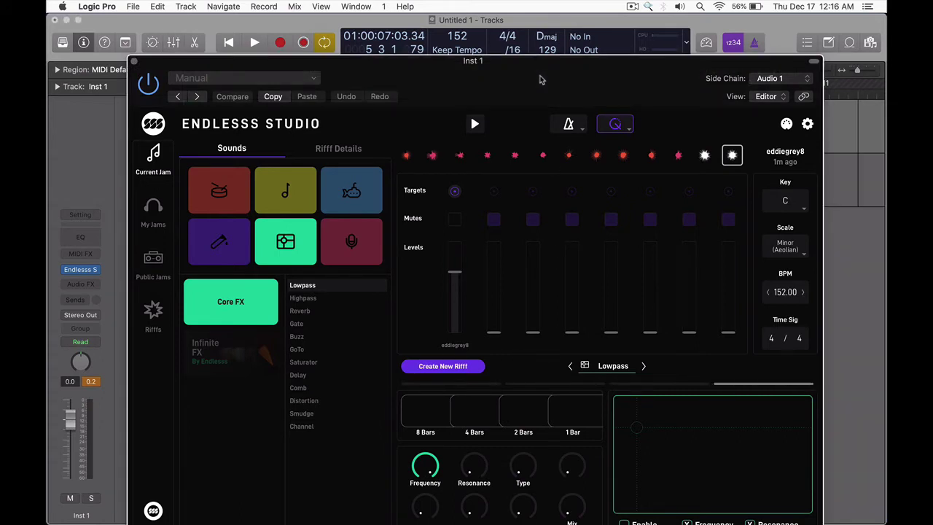
key(super+w)
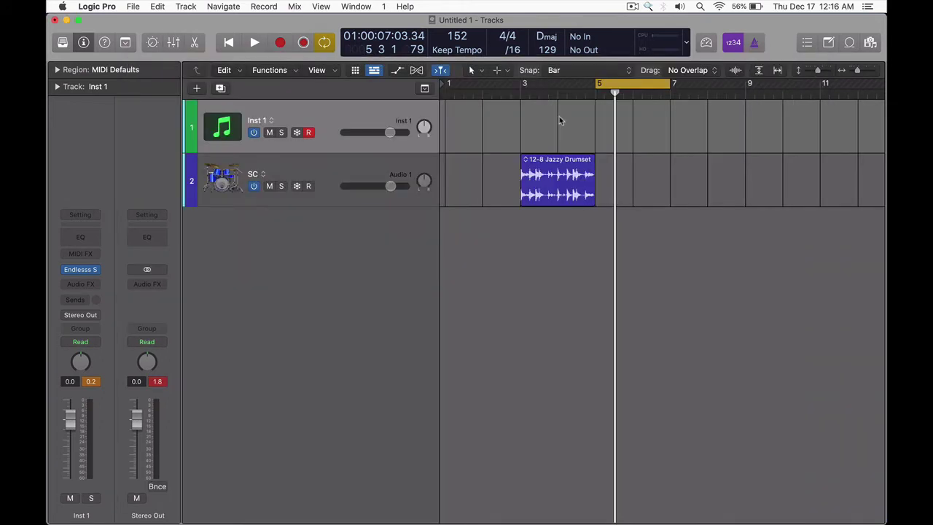
key(space)
key(space)
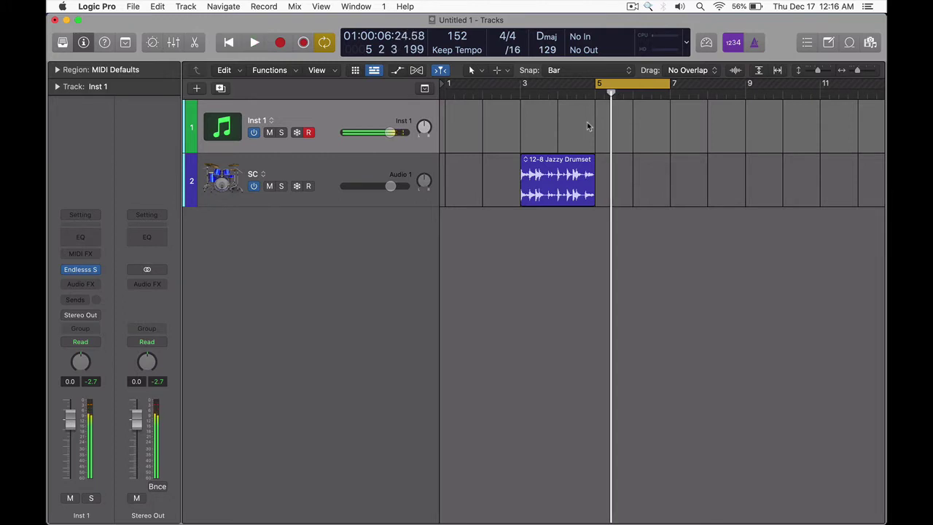
Create an empty region on Inst 1 from bar 5 to bar 7 and bounce it in place to a new track, leaving the source.
right_click(610, 129)
click(628, 130)
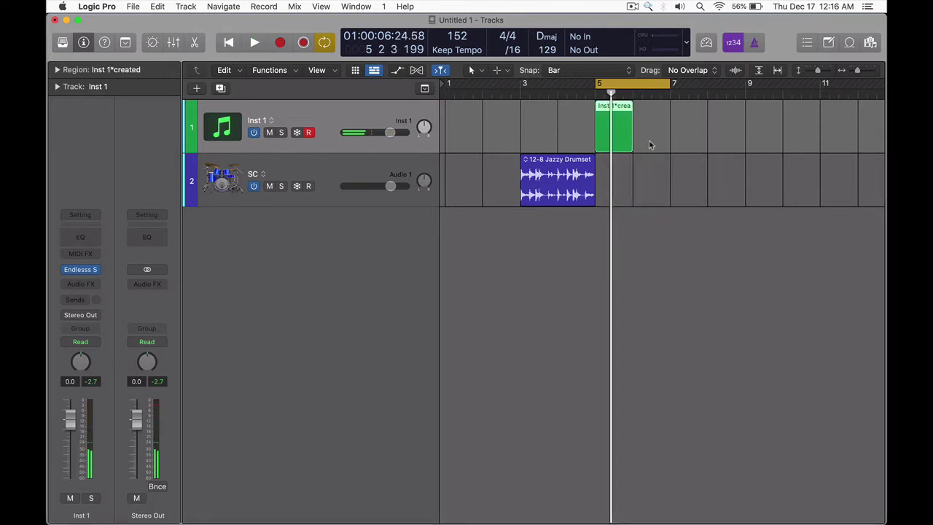
drag(630, 147, 668, 149)
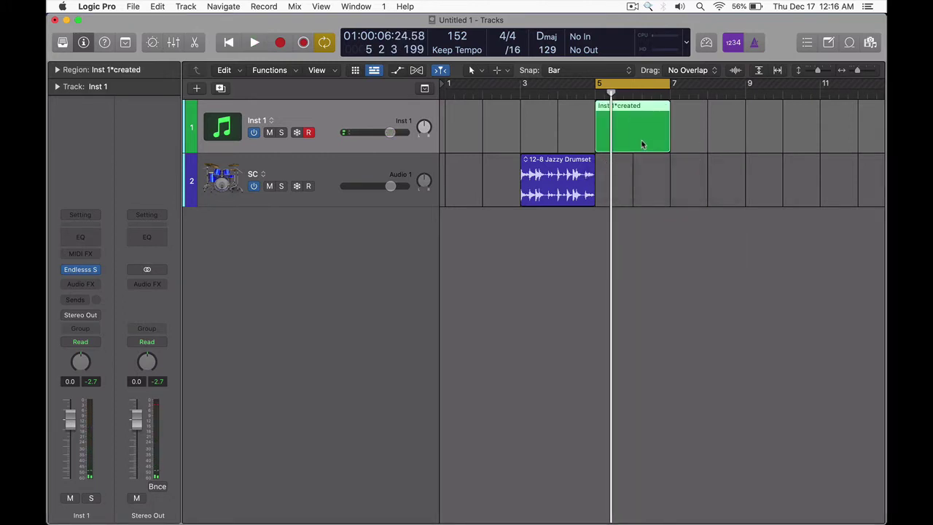
key(ctrl+b)
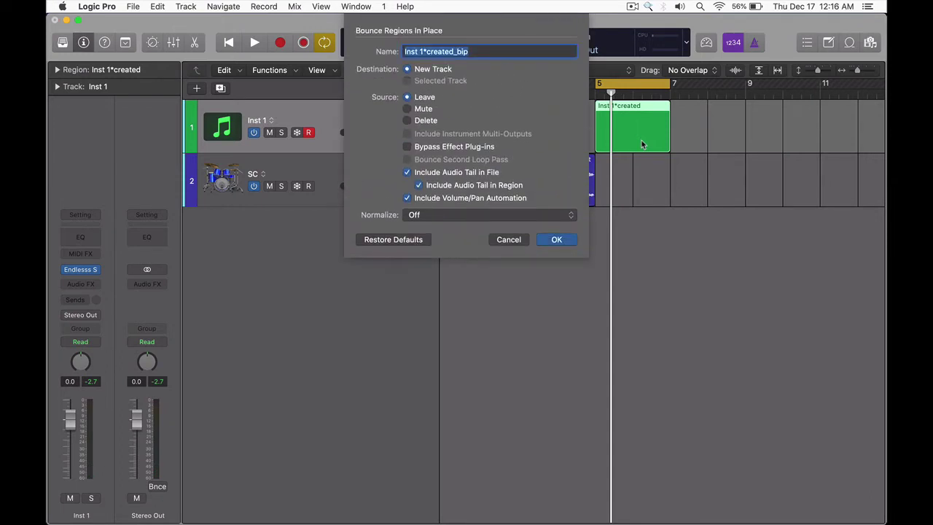
key(Return)
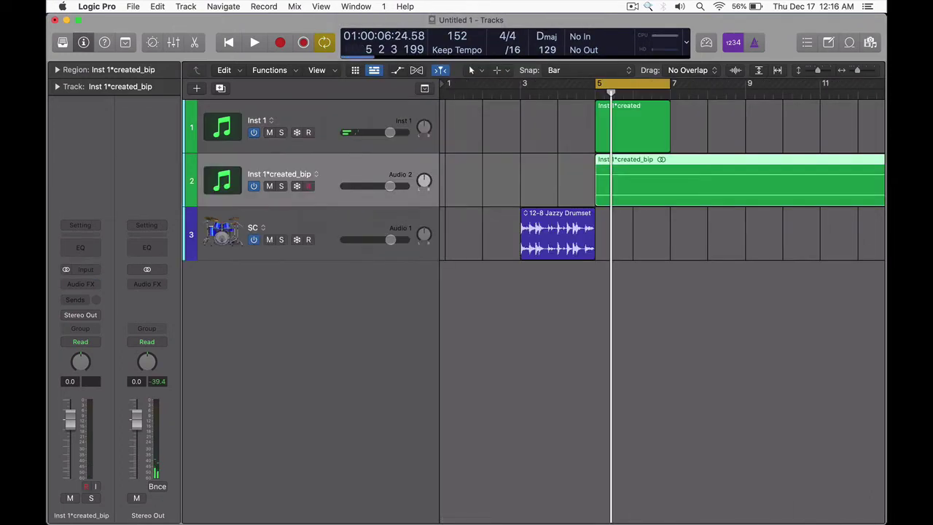
Split the bounced audio region at the end of the cycle range and delete everything after bar 7.
scroll(797, 217, down, 5)
scroll(495, 183, up, 5)
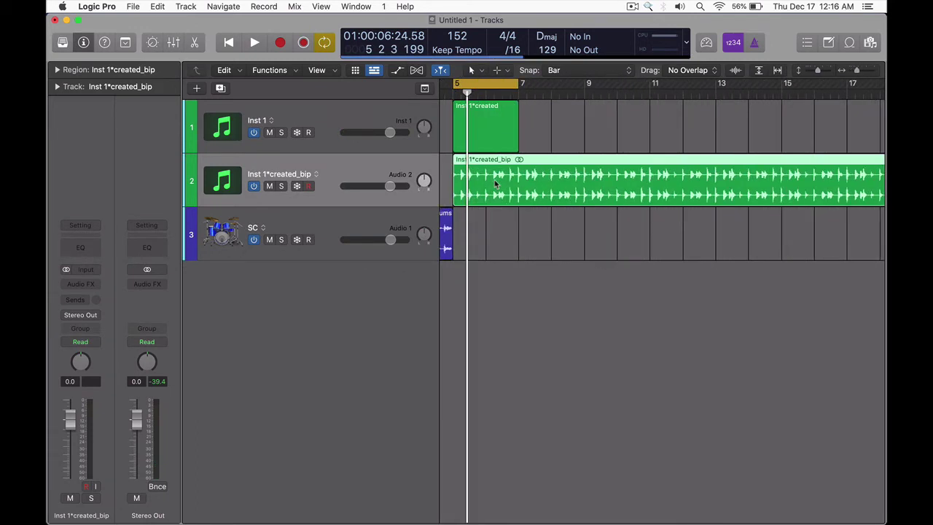
key(super+t)
key(Delete)
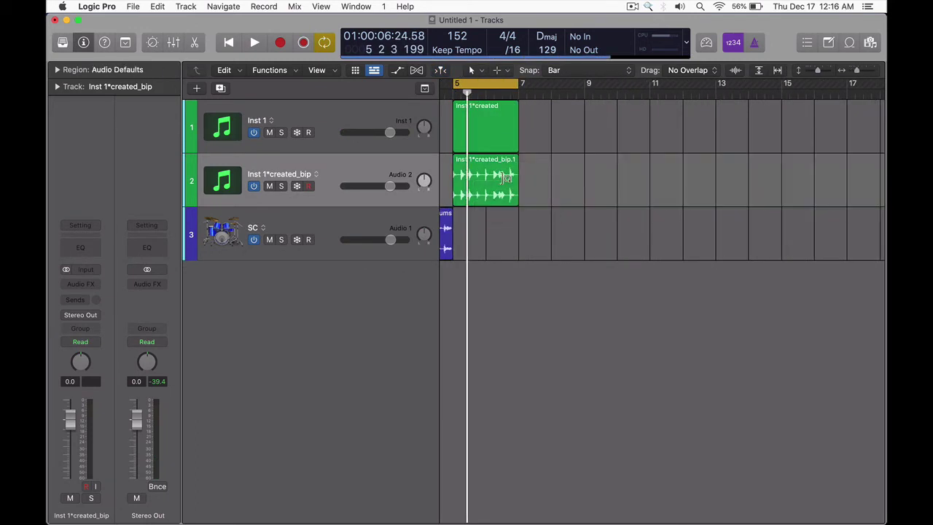
Move the trimmed bounce to bar 9, turn off the cycle range and place the playhead just before the region.
scroll(497, 186, left, 3)
drag(576, 182, 707, 182)
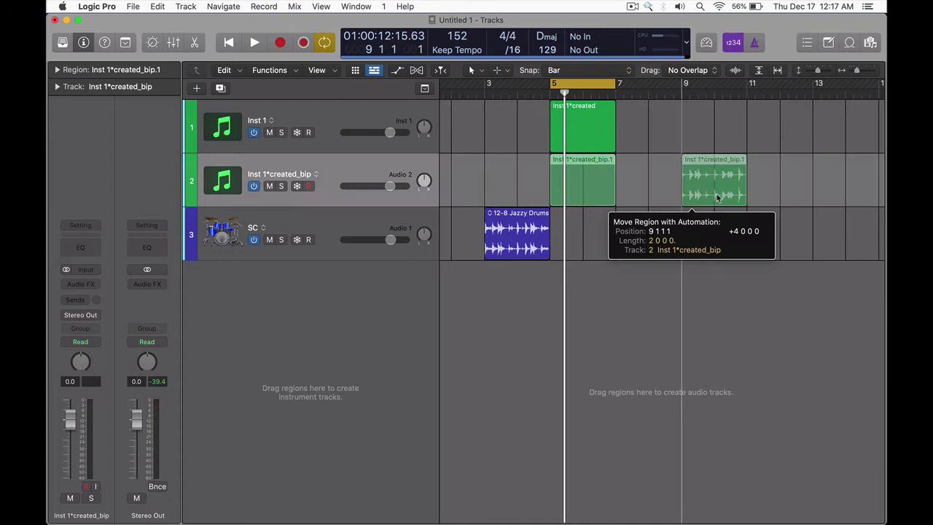
click(669, 182)
key(c)
click(707, 251)
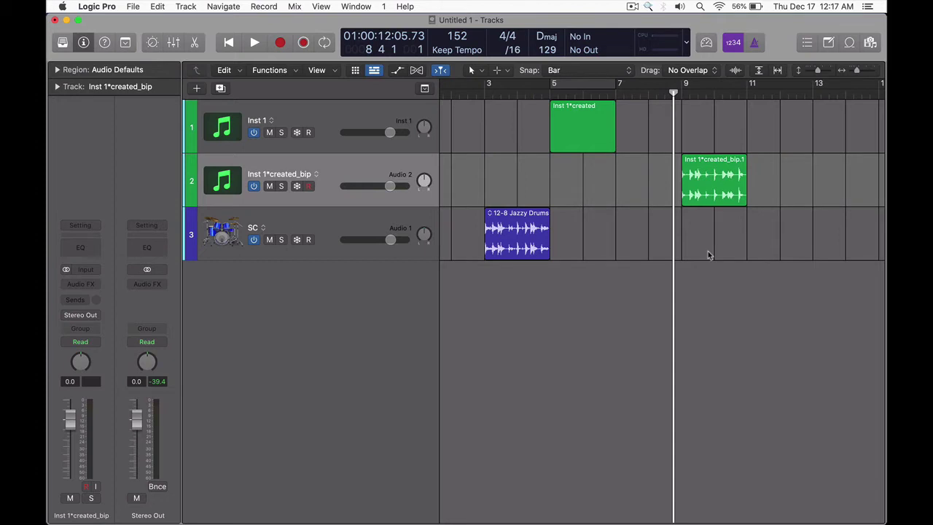
Mute the Inst 1 track and play the bounced audio region at bar 9 on its own.
click(384, 173)
key(space)
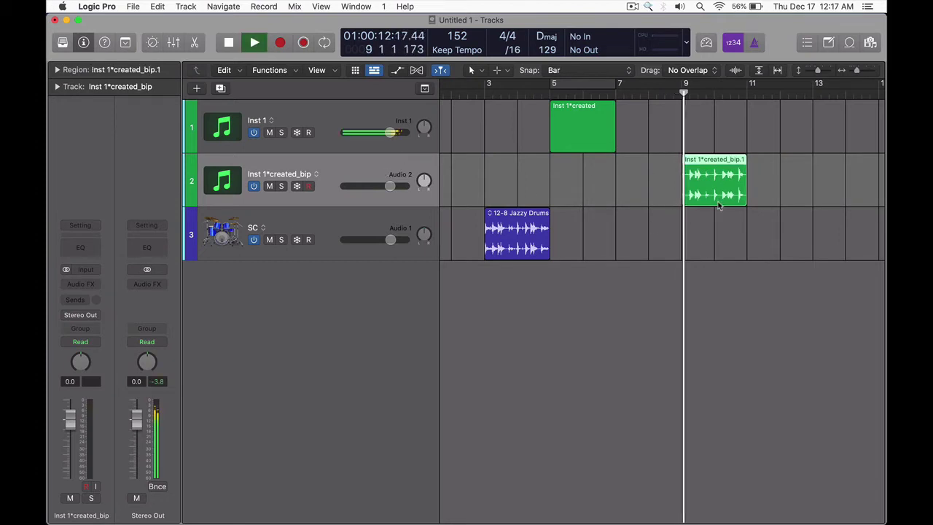
key(space)
click(269, 132)
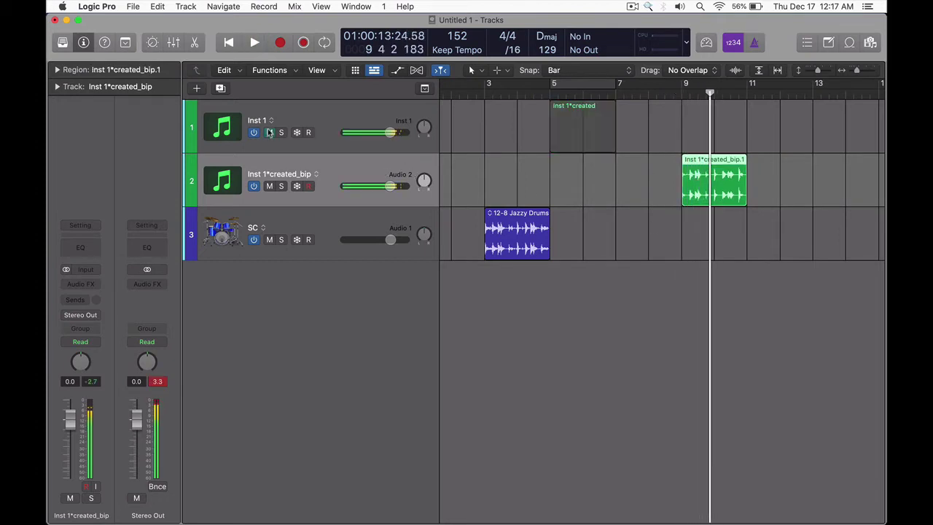
click(617, 268)
key(space)
click(668, 238)
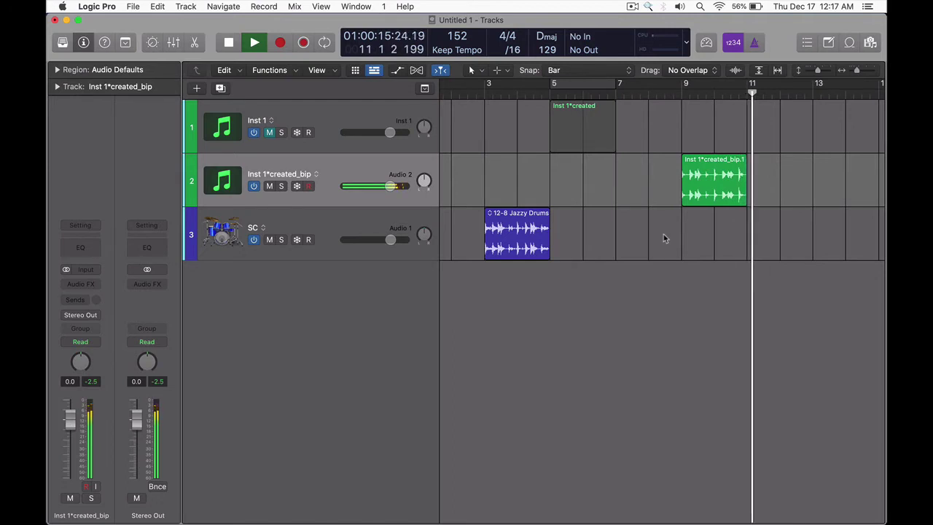
key(space)
Delete the bounced region and its Inst 1*created_bip track, and unmute the Inst 1 track.
click(358, 167)
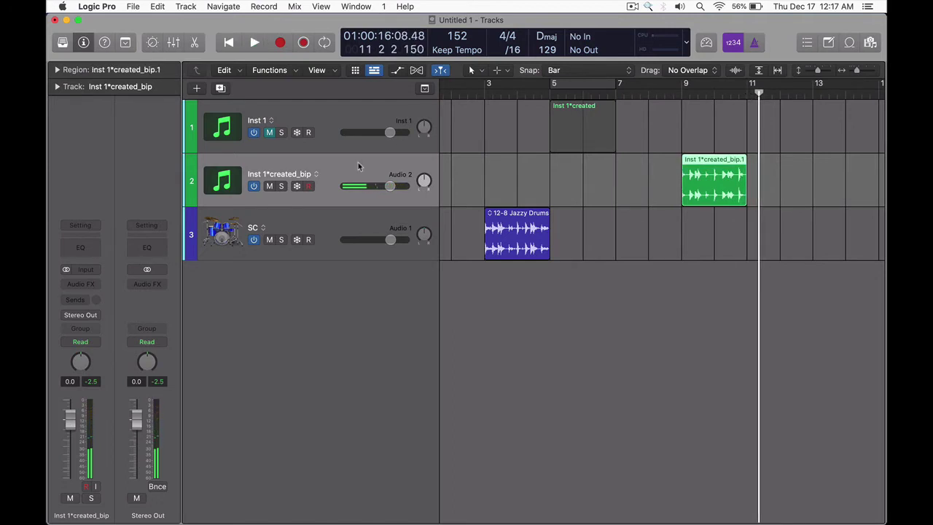
key(BackSpace)
key(super+BackSpace)
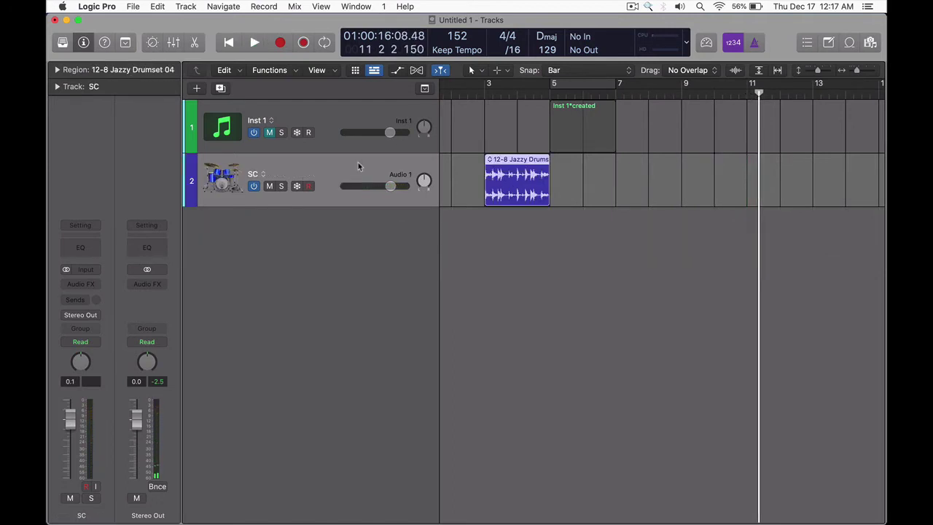
click(270, 132)
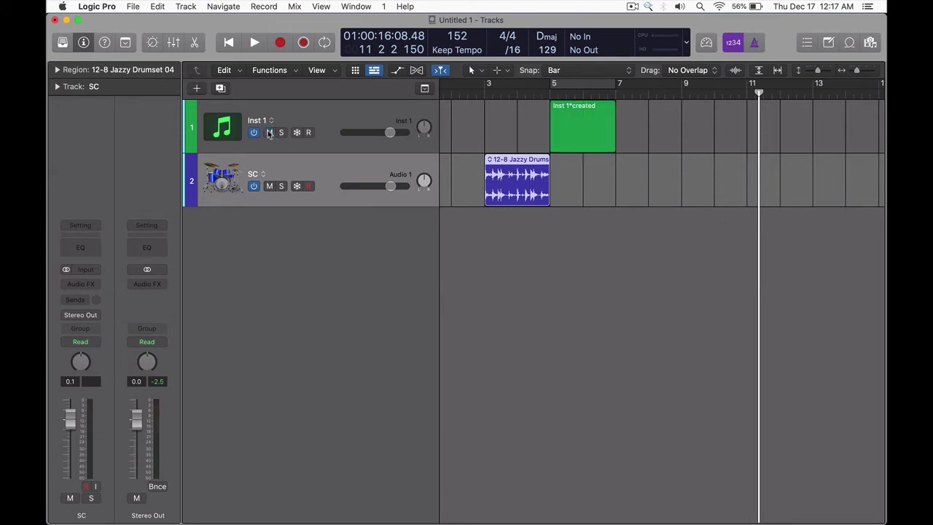
Open the Endlesss Studio plugin on Inst 1, fit its window on screen and view its MIDI mapping overlay.
click(278, 119)
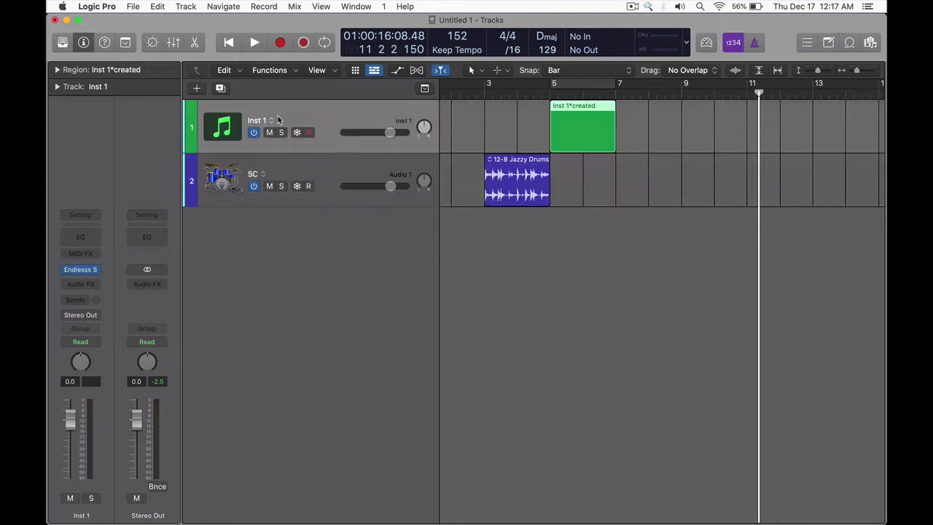
click(84, 270)
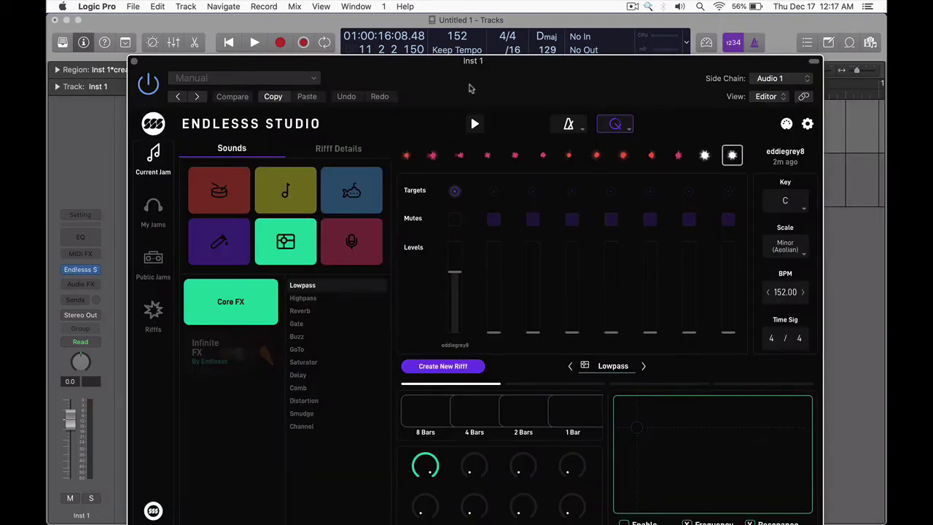
drag(498, 93, 493, 51)
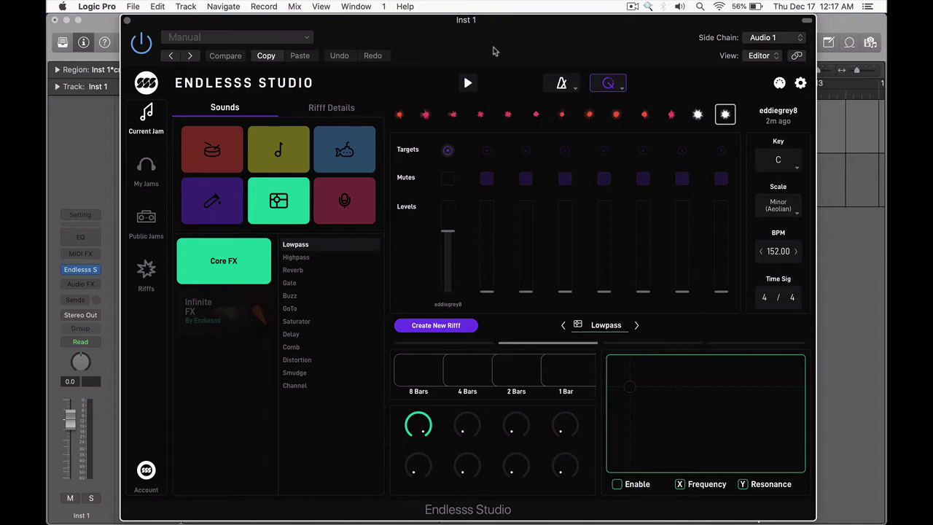
drag(493, 51, 485, 52)
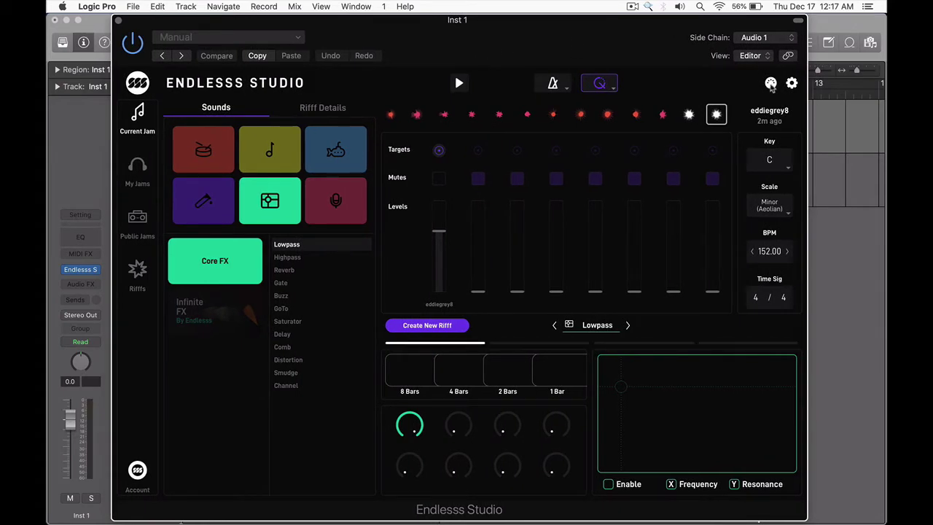
click(770, 83)
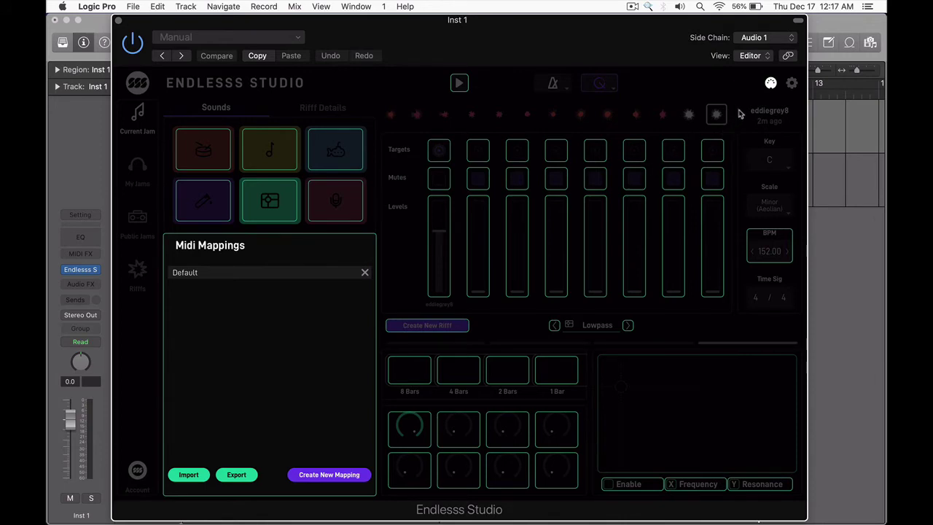
click(770, 84)
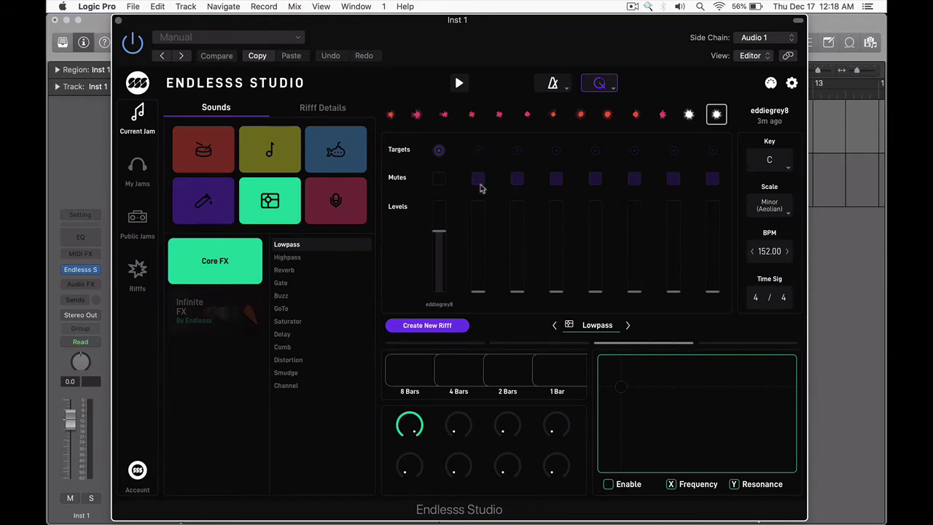
Start and stop playback twice to hear the current rifff's single layer.
key(space)
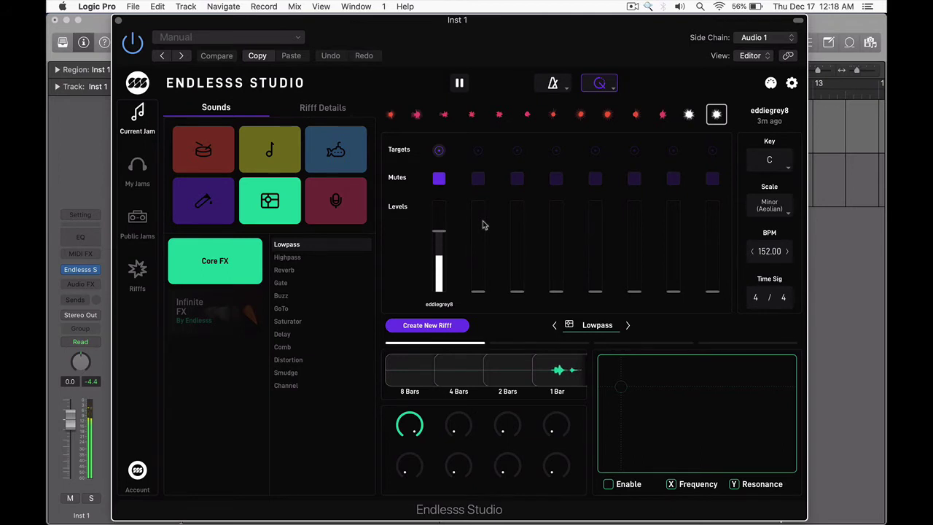
key(space)
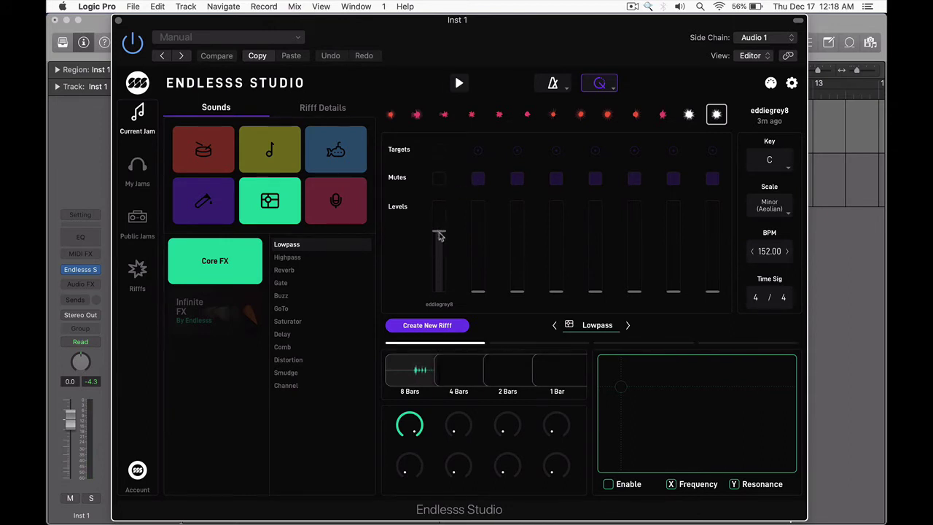
key(space)
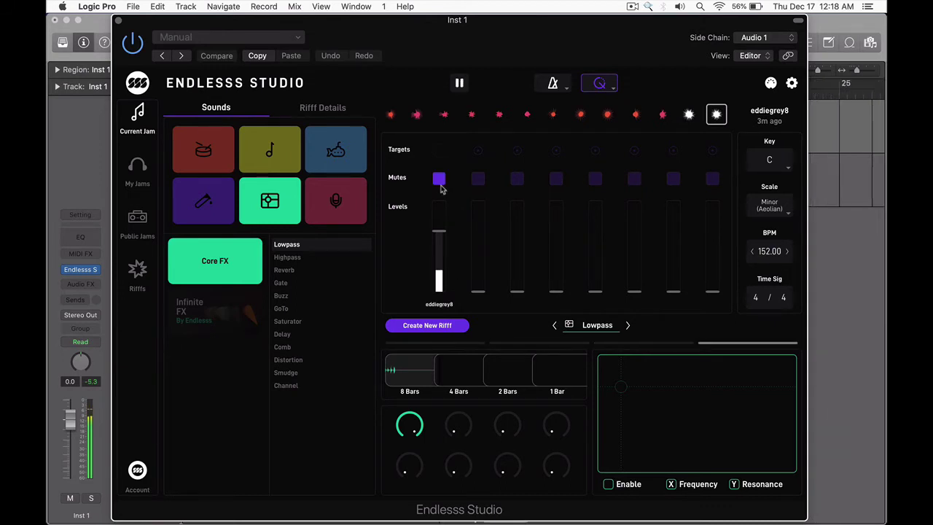
key(space)
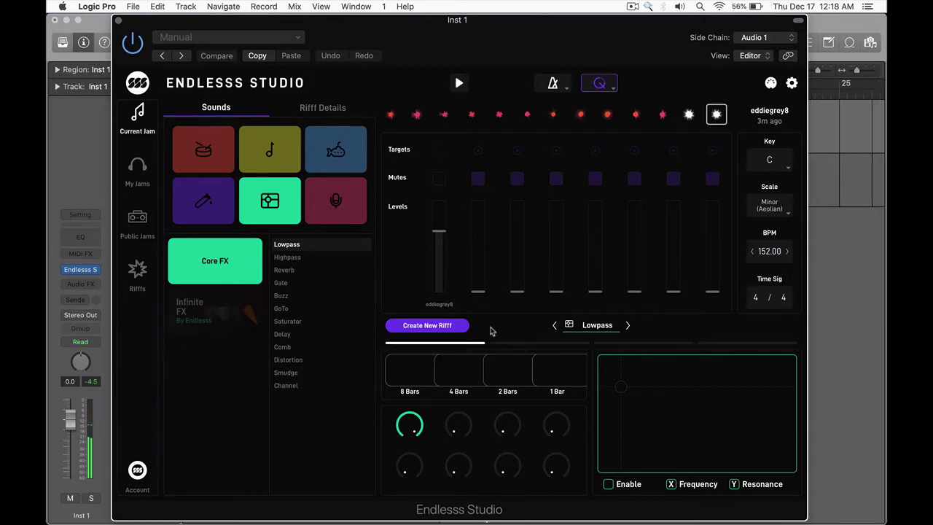
Choose the Mainline drum kit, play a steady pattern on the first kick pad and capture 1 bar as a second layer.
click(212, 141)
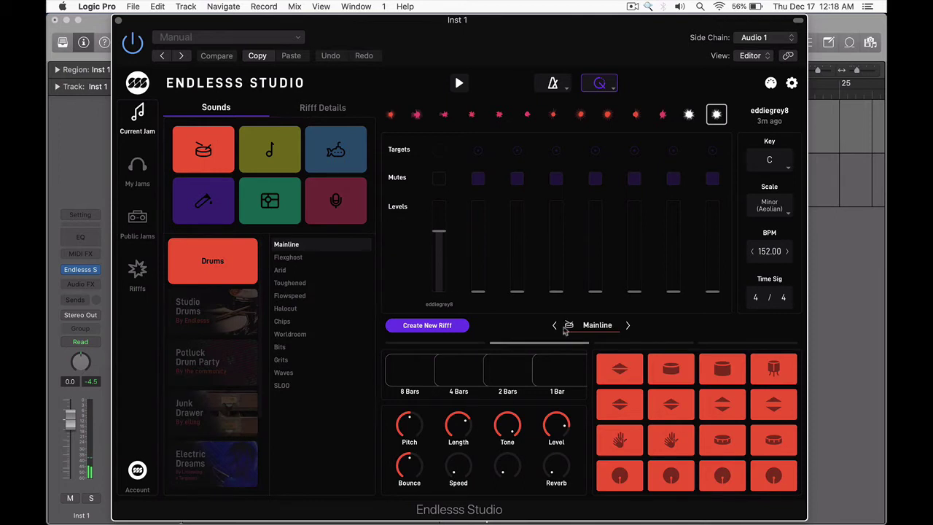
click(618, 477)
click(617, 477)
click(617, 477)
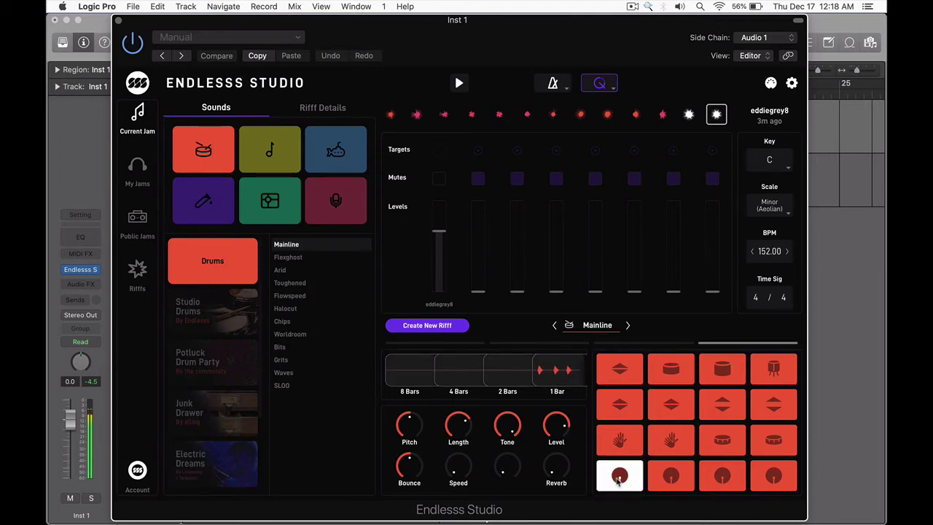
click(620, 479)
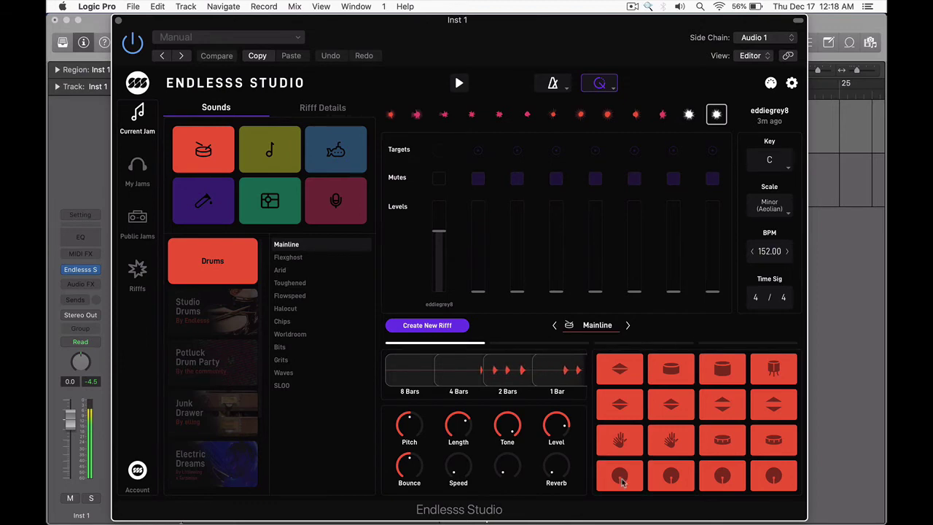
click(620, 478)
click(620, 479)
click(620, 479)
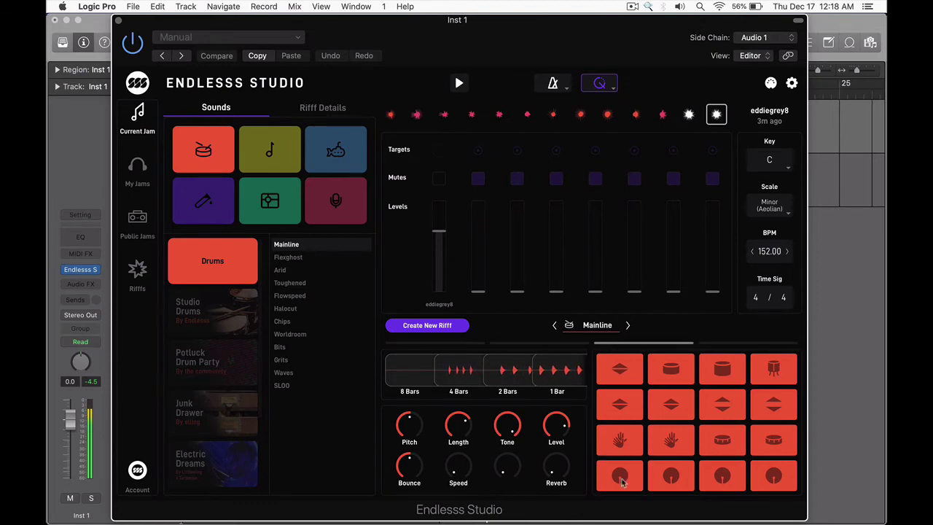
click(572, 368)
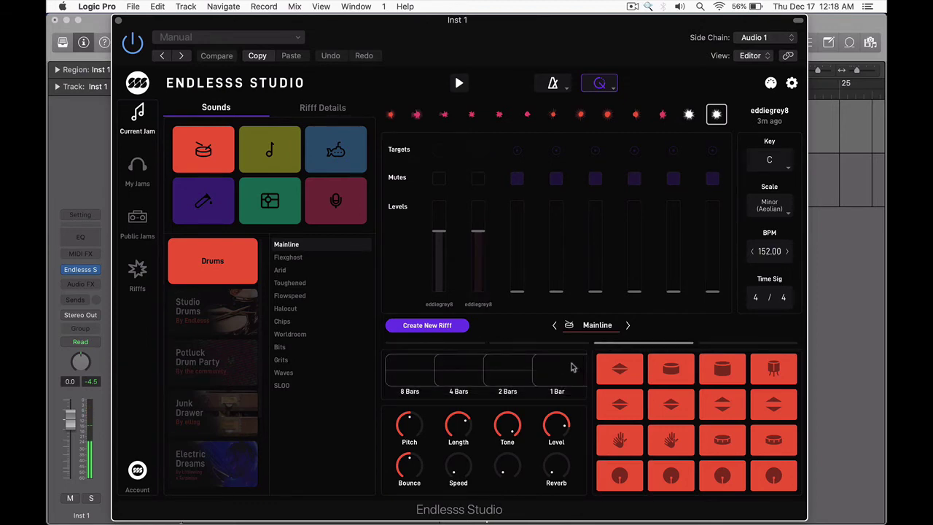
With only the new kick layer sounding, play the second and third kick pads and capture 1 bar as a third layer.
click(480, 180)
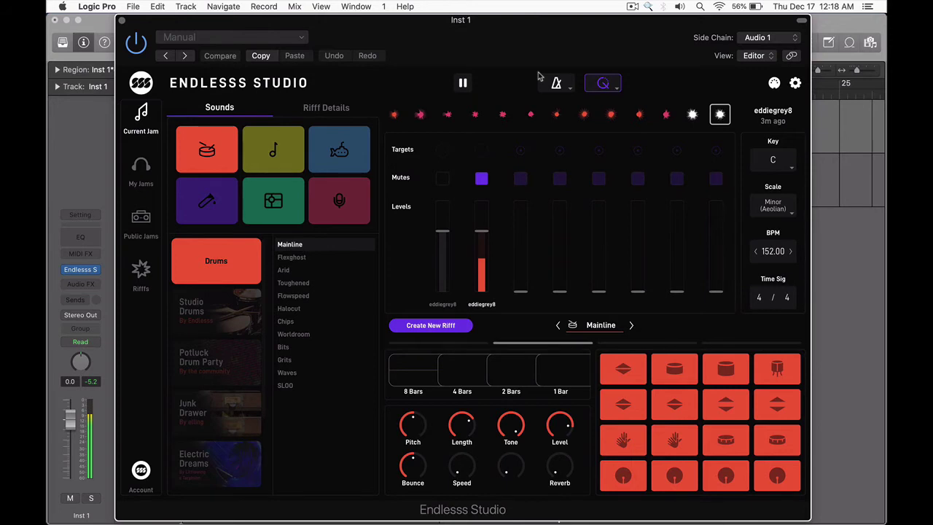
click(676, 476)
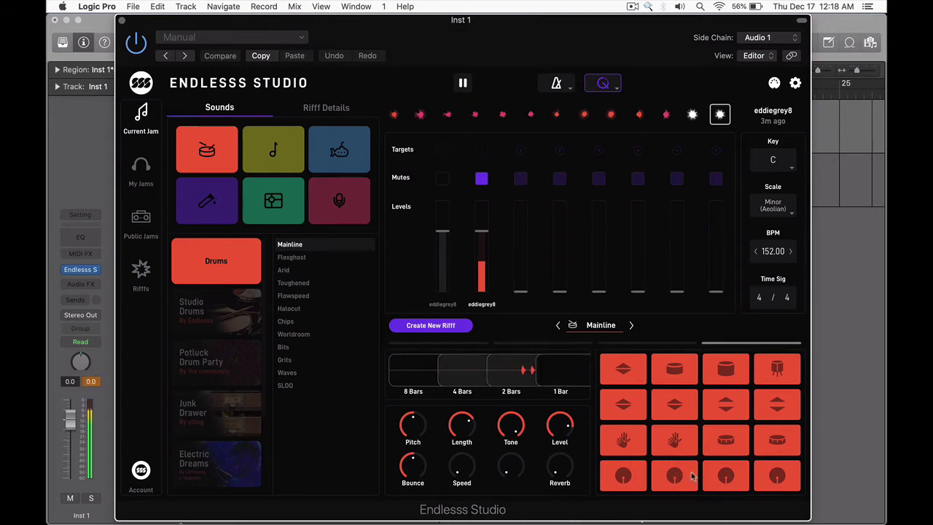
click(725, 476)
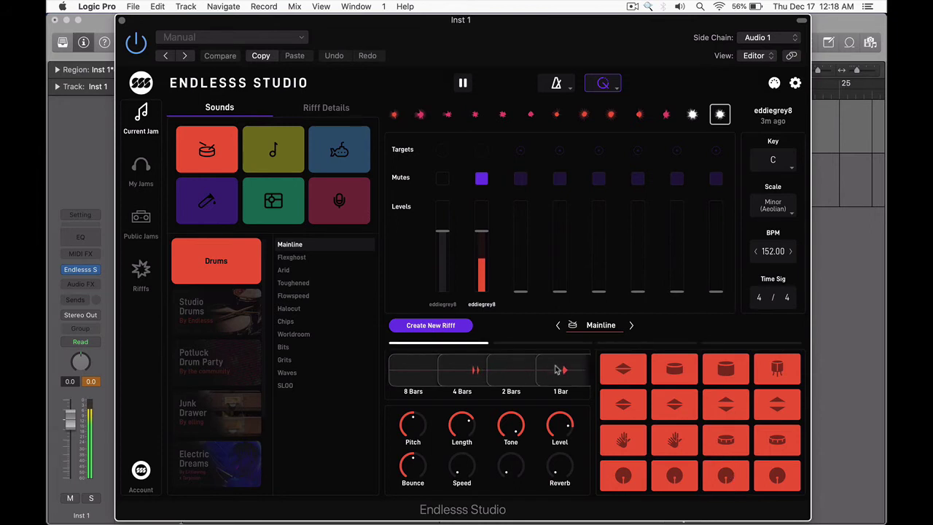
click(558, 370)
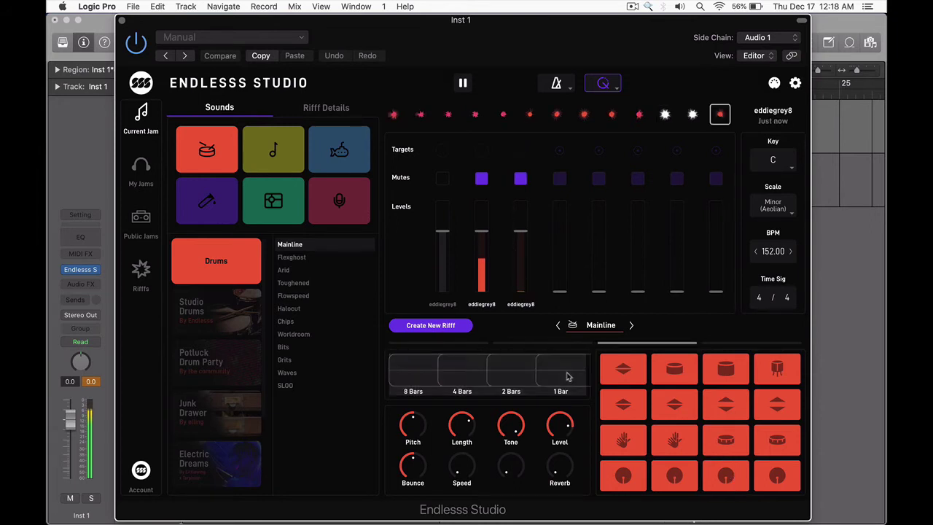
Play a pattern on the third pad of the Mainline kit's second-lowest row and capture it as a fourth layer.
click(729, 440)
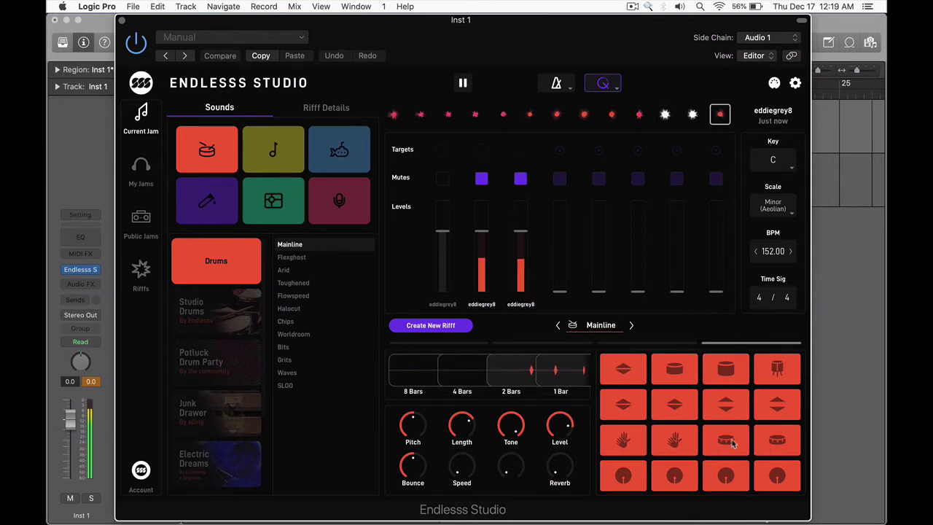
click(733, 444)
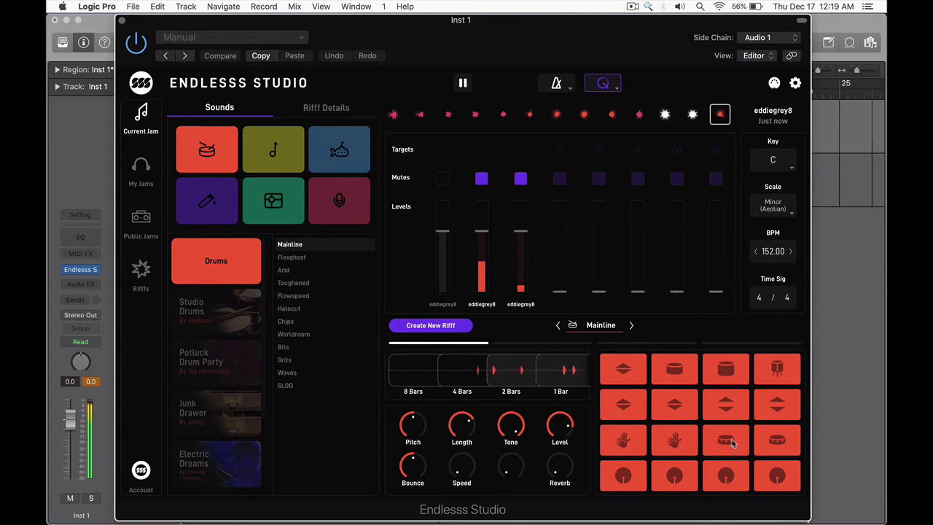
click(732, 444)
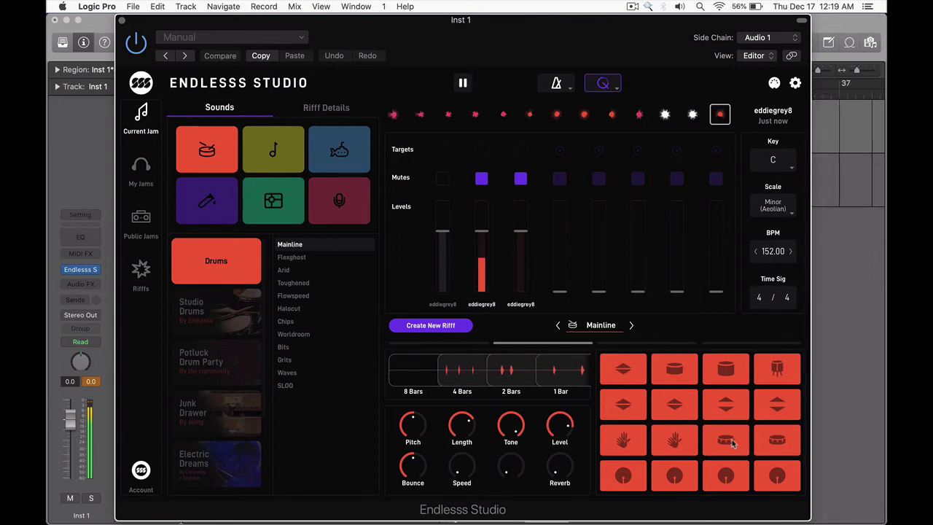
click(732, 443)
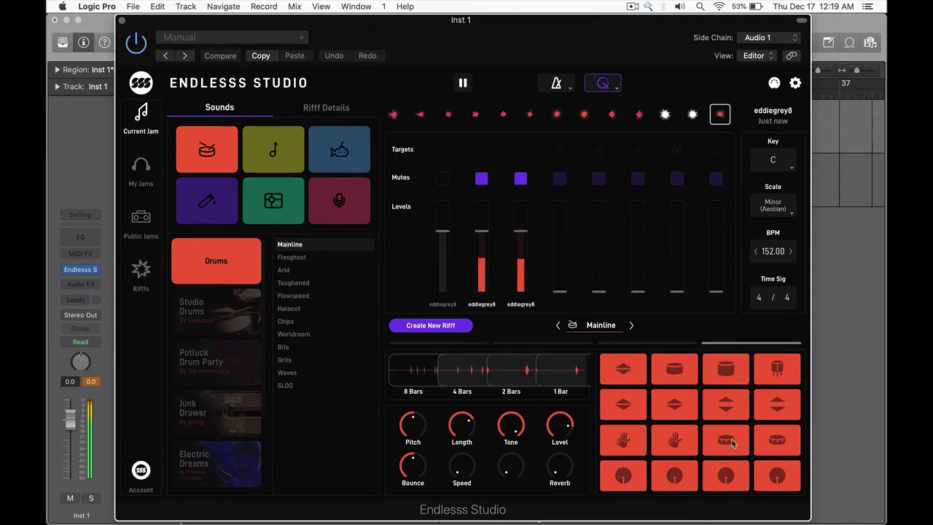
click(732, 443)
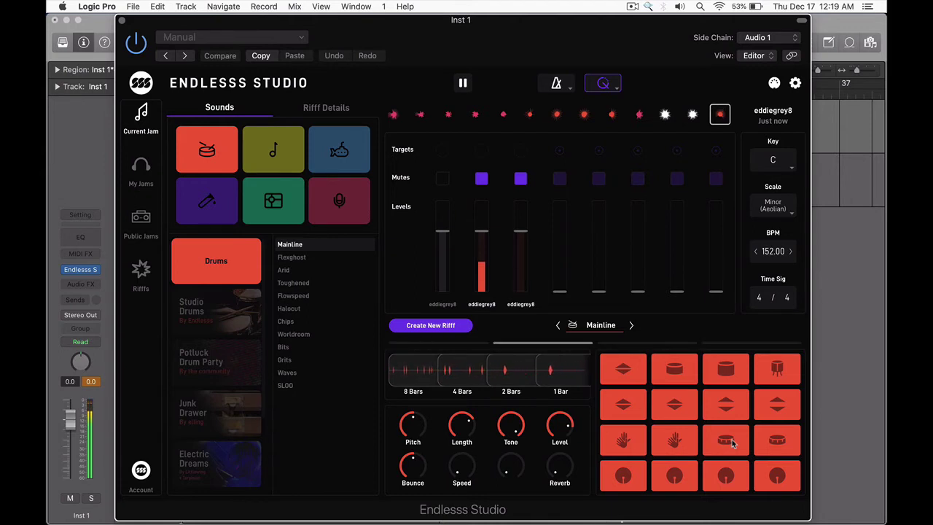
click(732, 443)
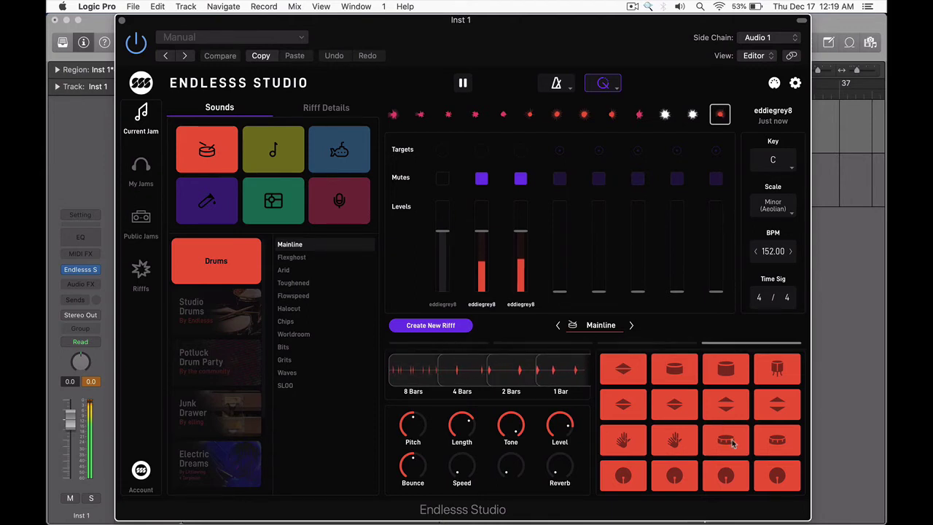
click(732, 444)
click(732, 444)
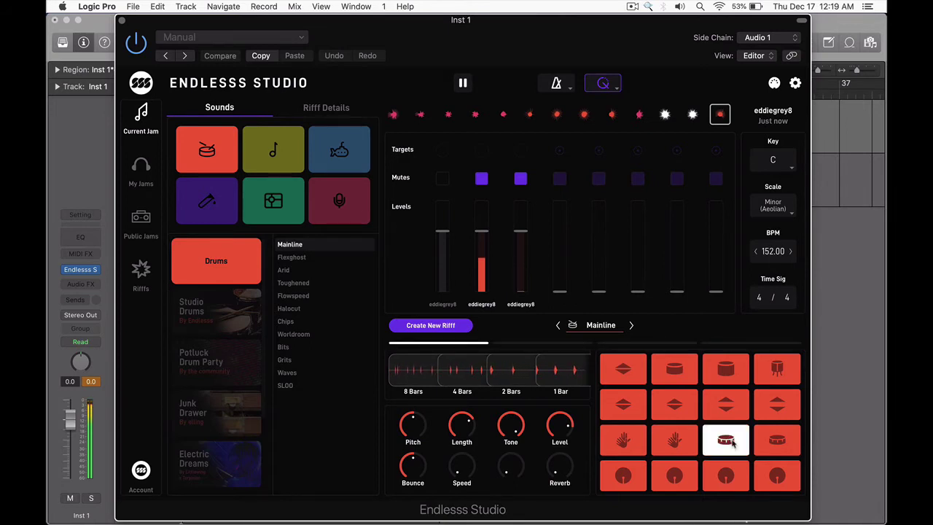
click(732, 443)
click(732, 444)
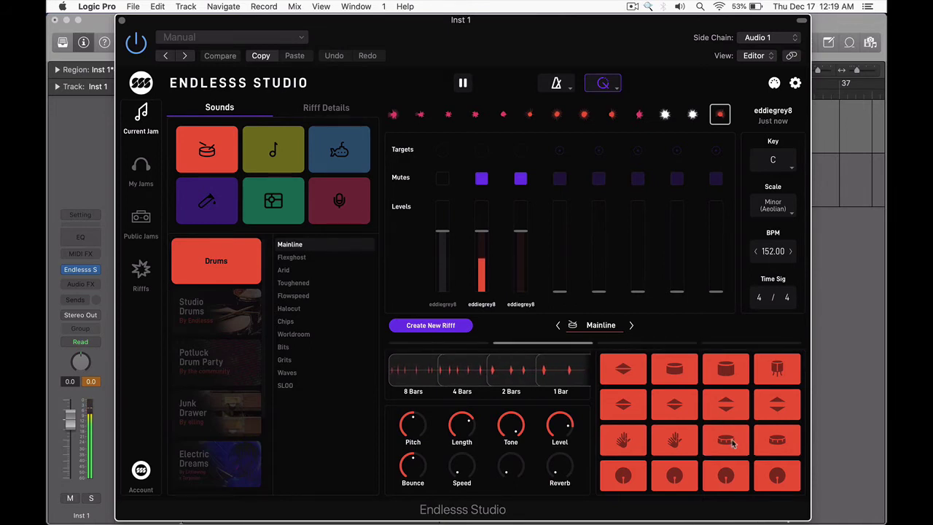
click(732, 443)
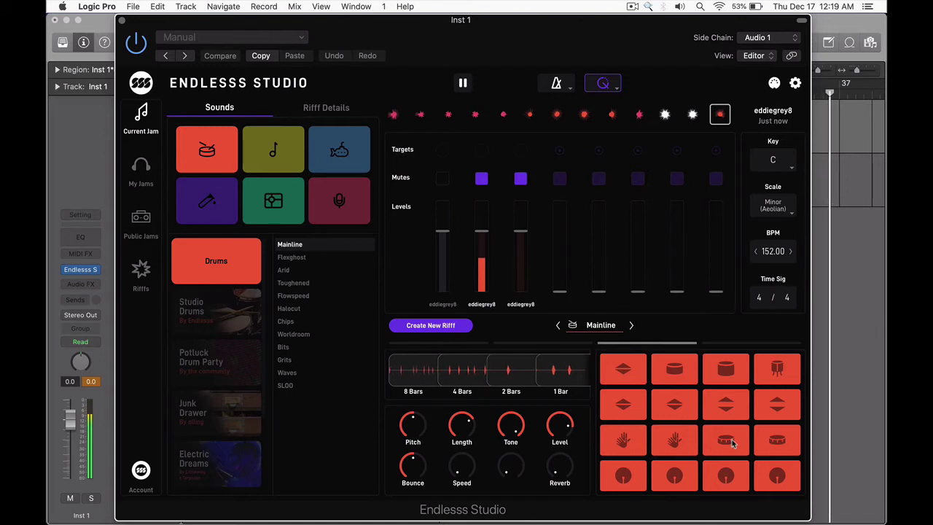
click(732, 443)
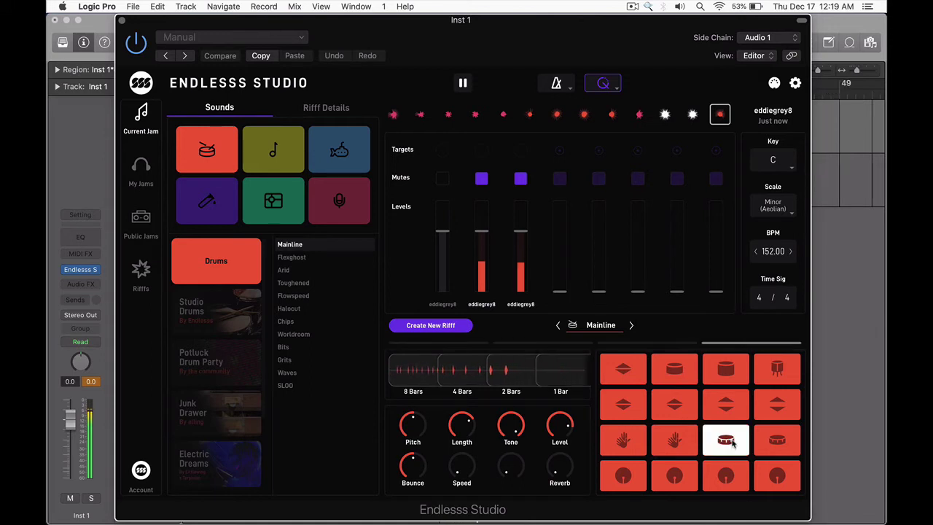
click(732, 444)
click(732, 444)
click(732, 443)
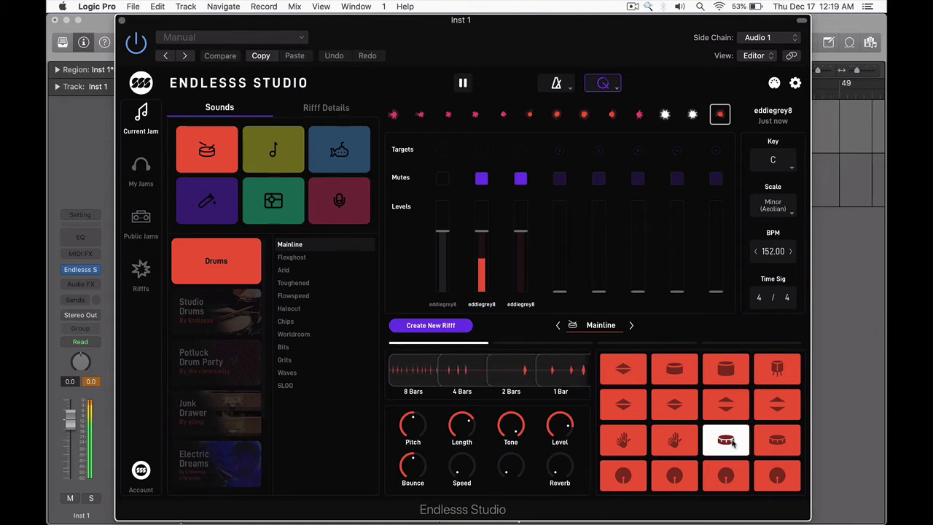
click(732, 444)
click(733, 444)
click(550, 379)
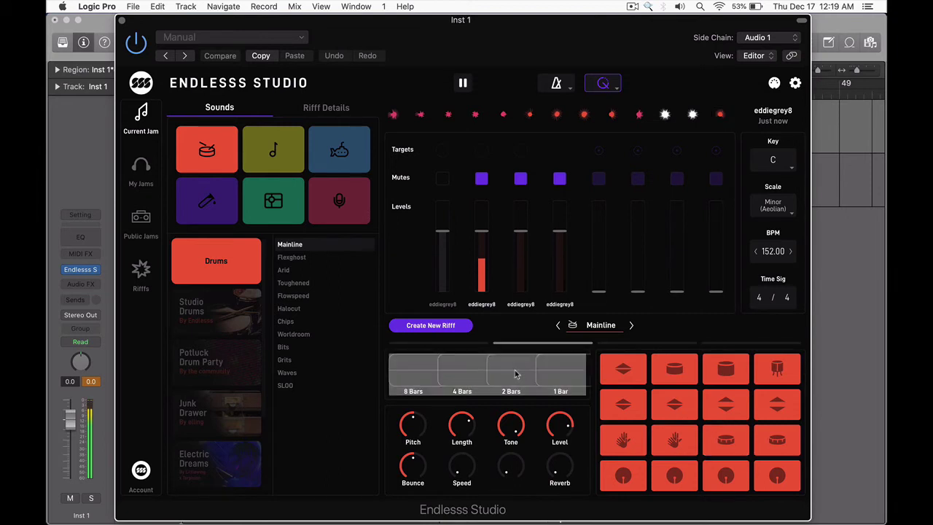
Try out a pattern on the fourth pad of the Mainline kit's second-lowest row over the playing layers.
click(778, 442)
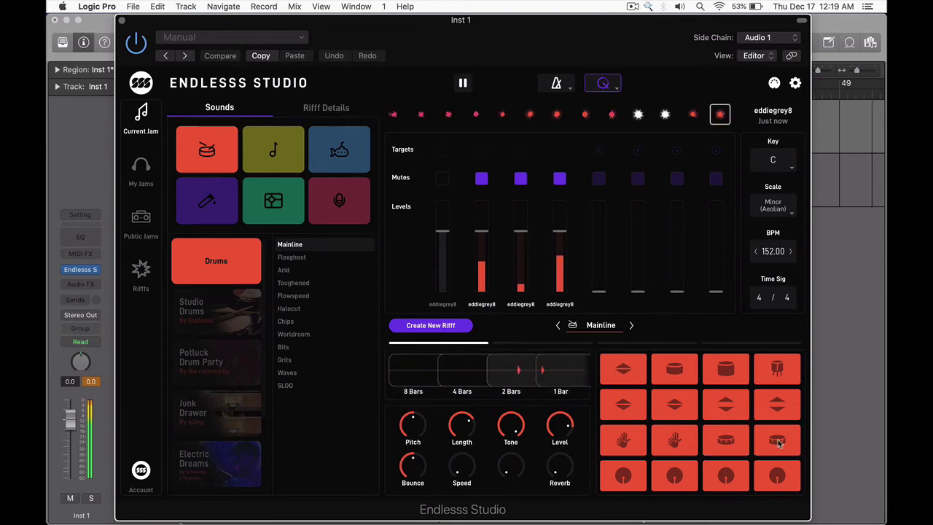
click(778, 442)
click(787, 450)
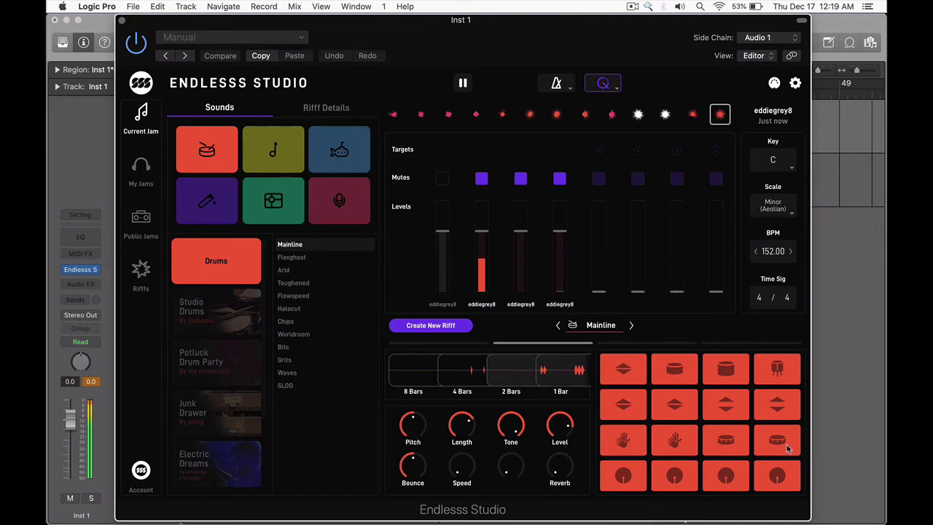
click(768, 443)
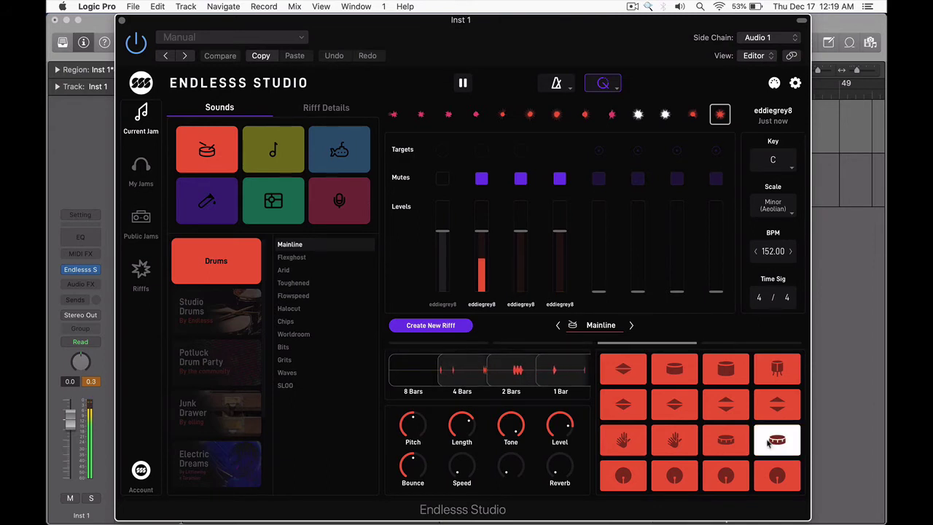
click(768, 443)
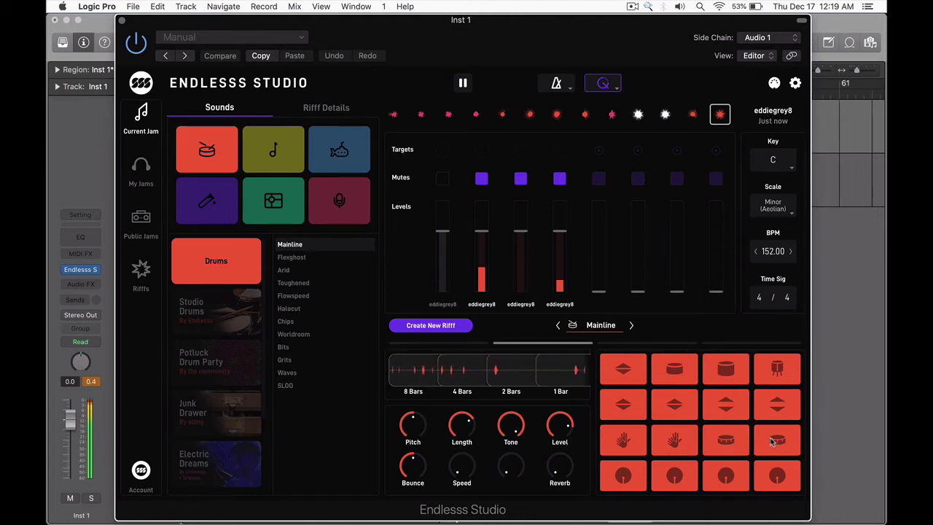
Play a pattern on the first pad of the kit's second row and capture 2 bars as a fifth layer.
click(622, 407)
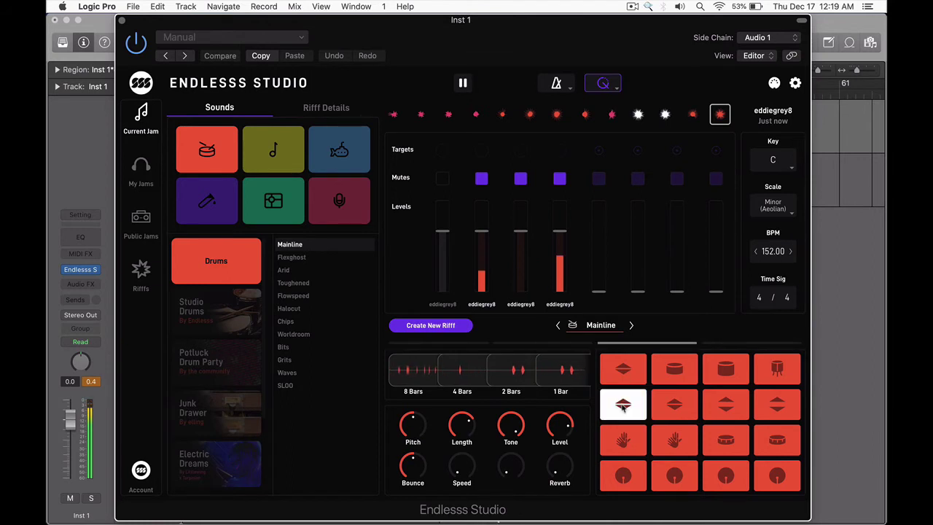
click(621, 407)
click(621, 407)
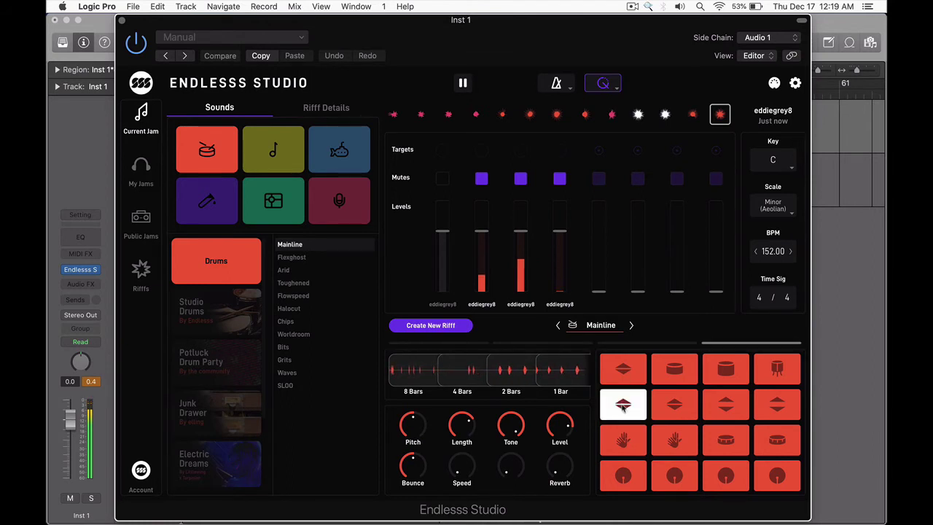
click(500, 370)
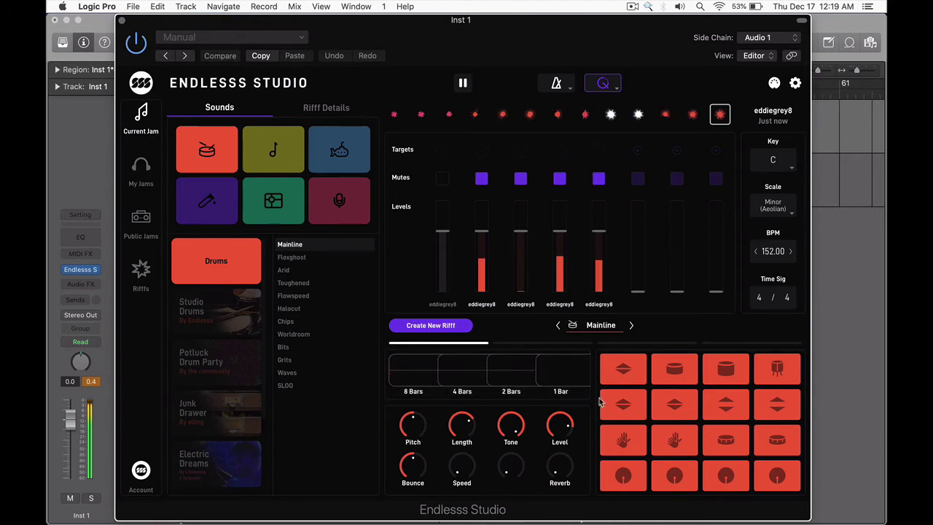
Play a steady pattern on the second pad of the kit's second row and capture it as a sixth layer.
click(670, 412)
click(669, 411)
click(670, 412)
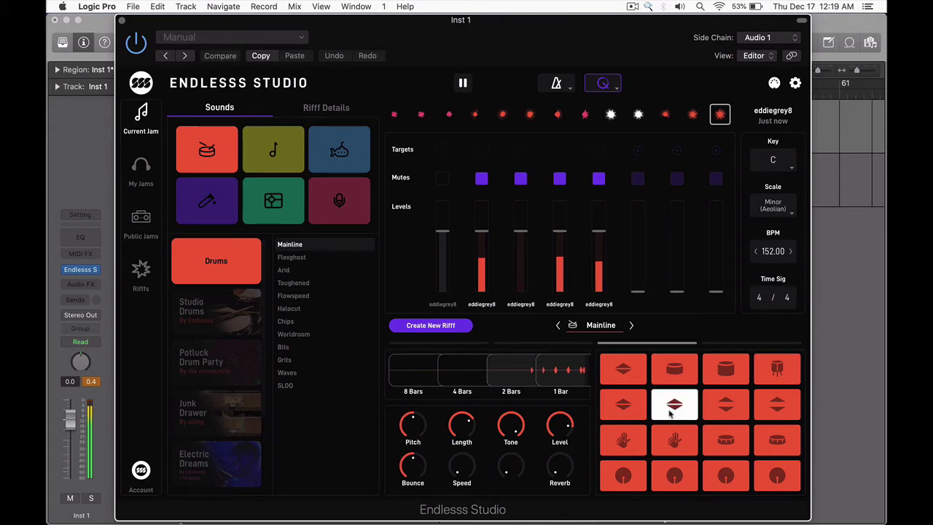
click(670, 411)
click(670, 412)
click(670, 411)
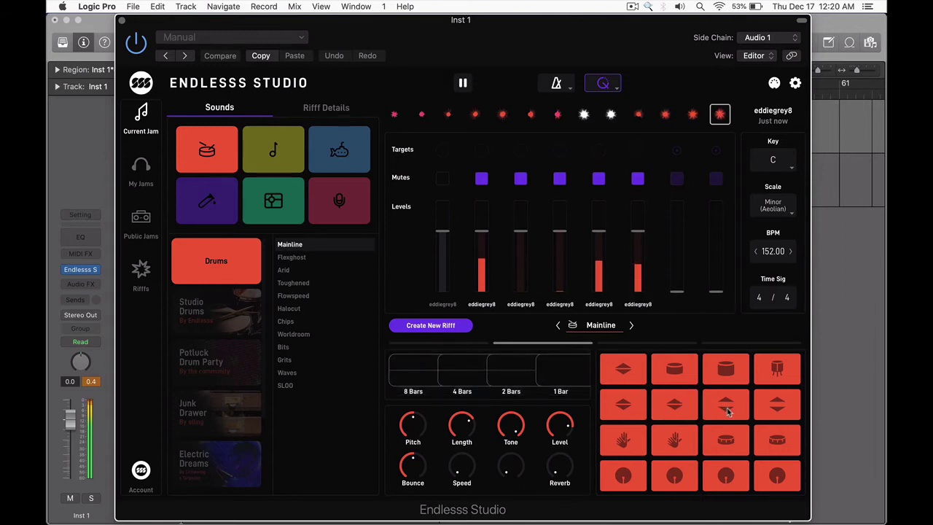
Play accents on the fourth pad of the kit's second row and capture them as a seventh layer.
click(775, 406)
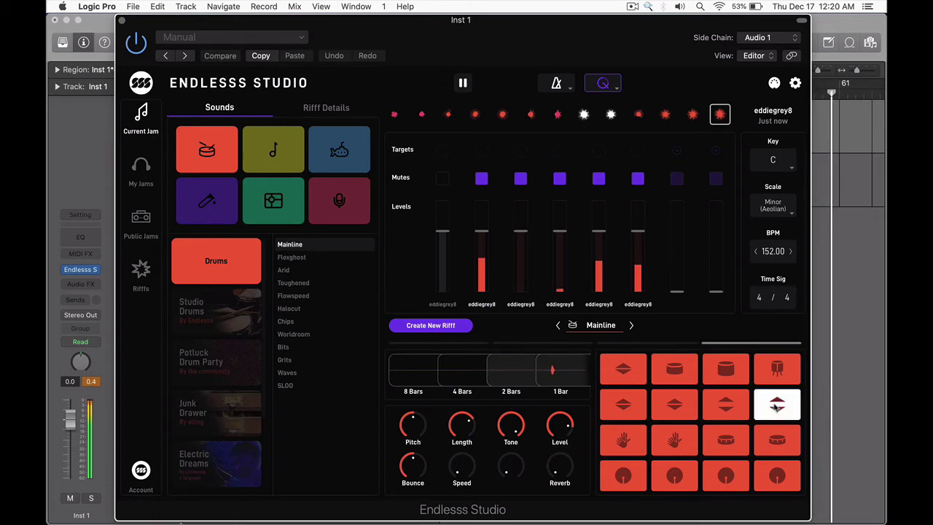
click(775, 406)
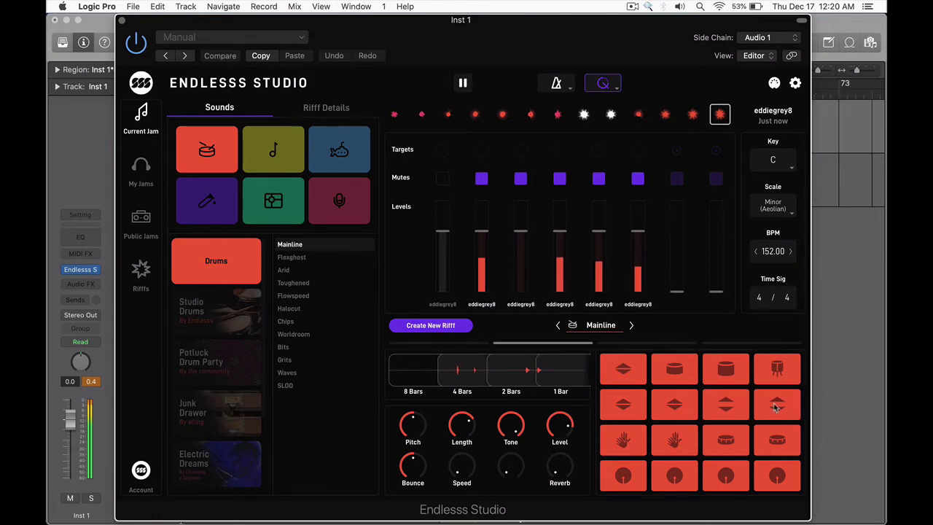
click(775, 408)
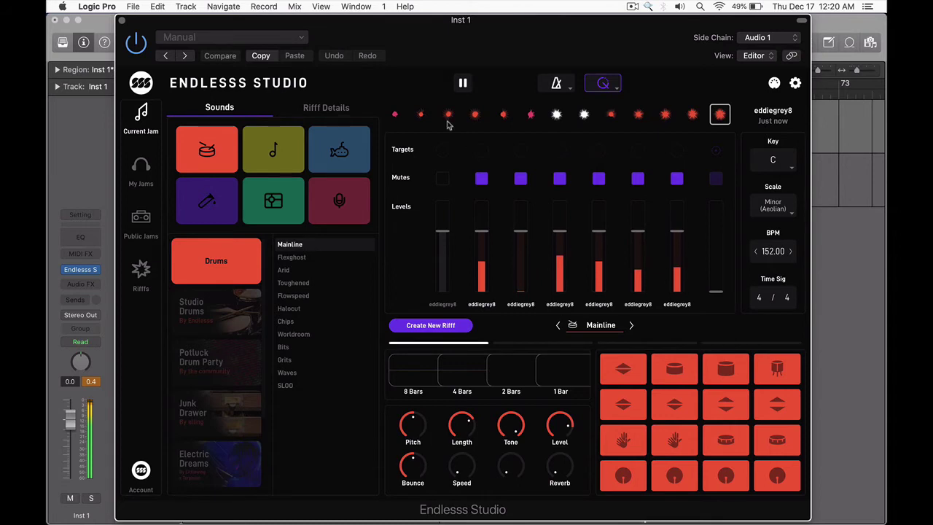
Switch to the Slicer bass, sound its C3 pad and open Musical Typing with the octave set to C3.
click(339, 149)
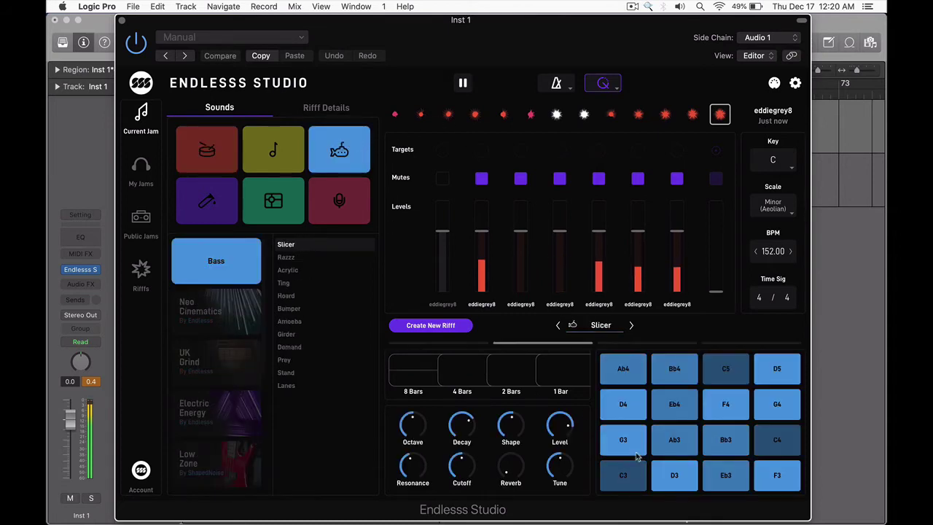
click(631, 477)
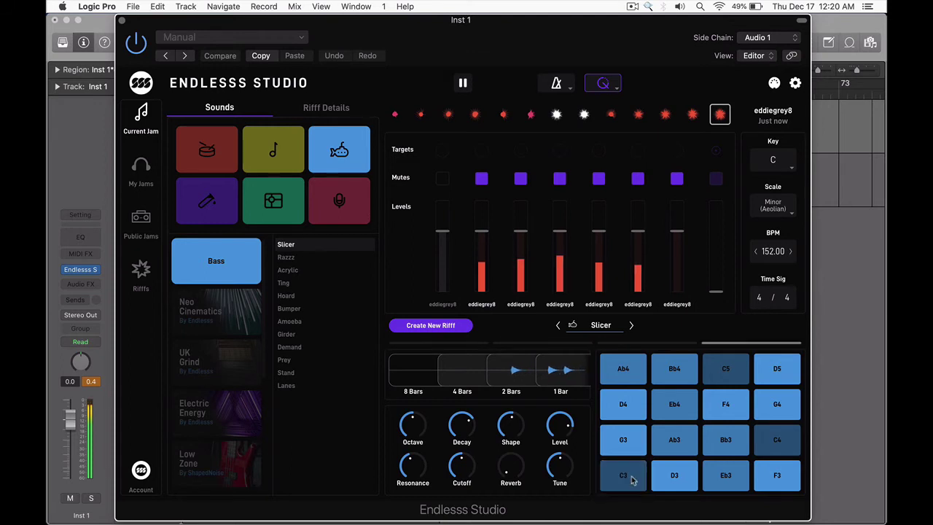
key(super+k)
key(x)
Play a Slicer bass line with Musical Typing, alternating the low C with higher notes over the drum layers.
key(a)
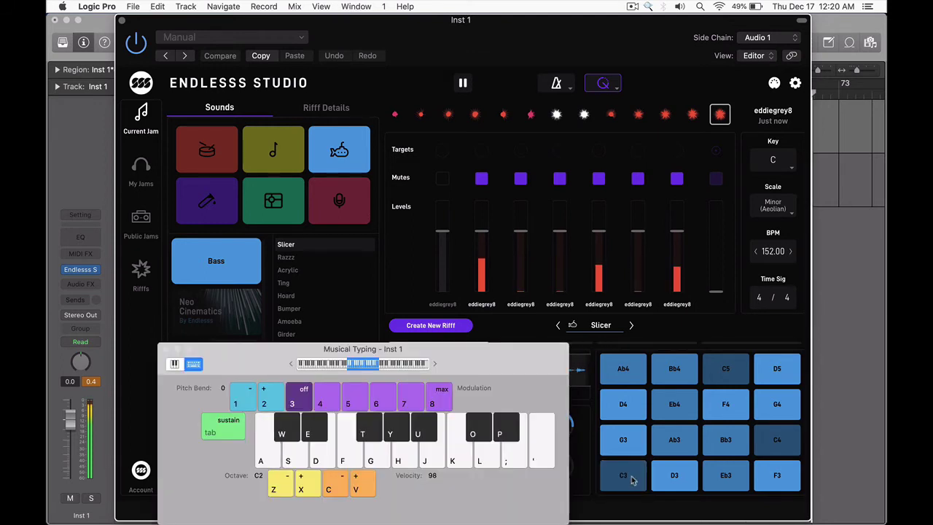
key(f)
key(a)
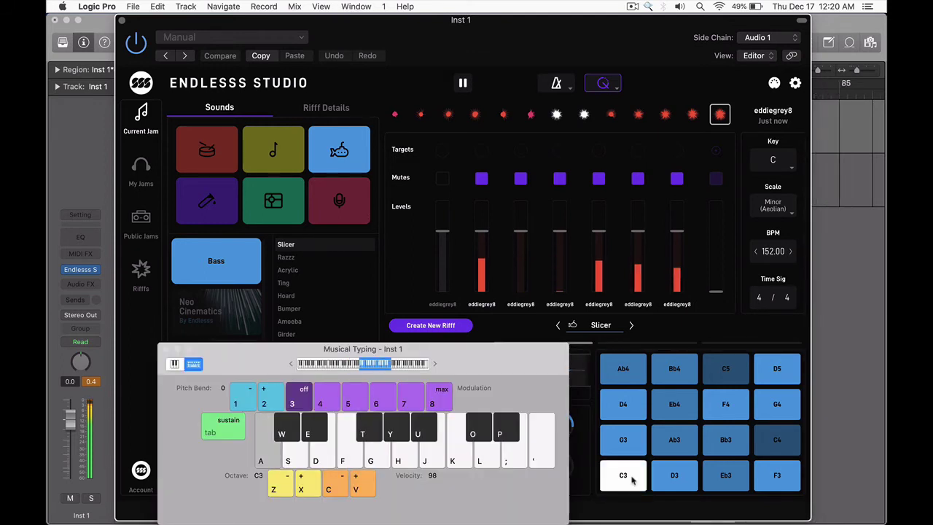
key(a)
key(d)
key(a)
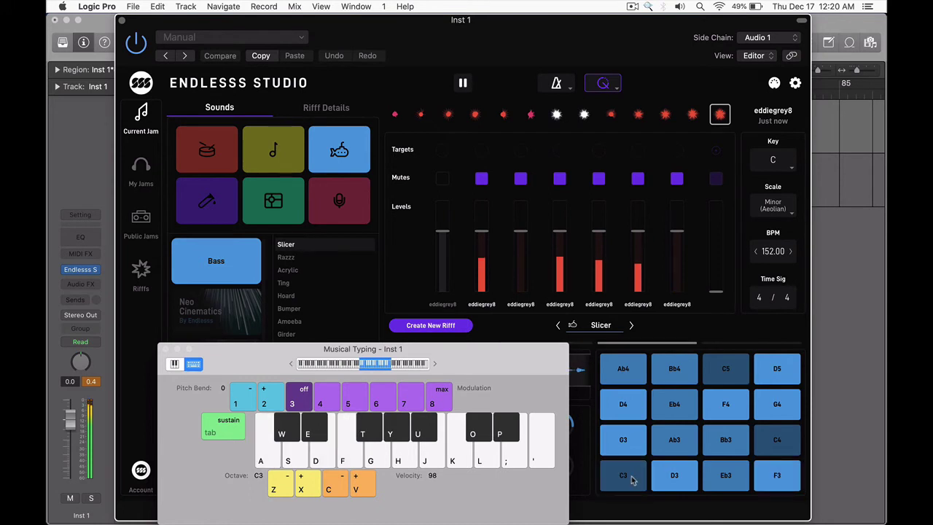
key(g)
key(a)
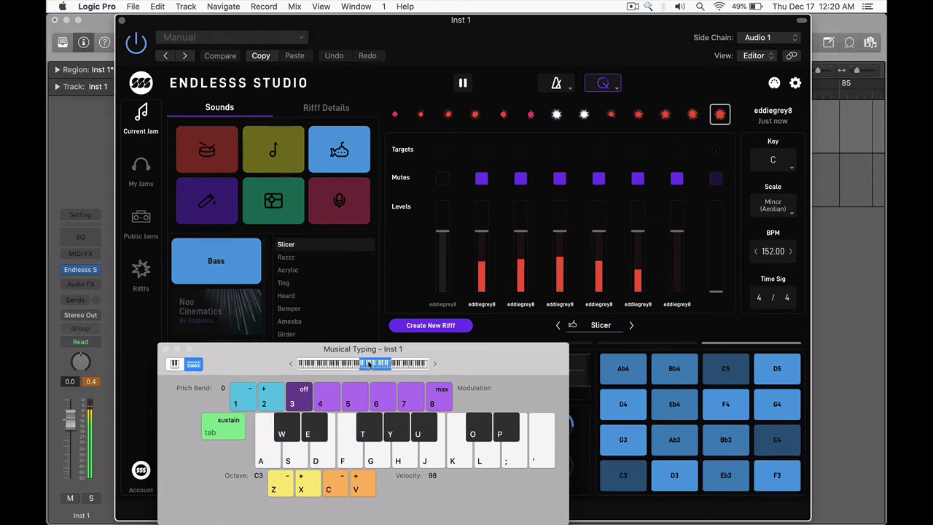
Hide Musical Typing, audition the Bass presets from Razzz through Amoeba, and switch to the Neo Cinematics bass pack.
key(super+k)
click(285, 257)
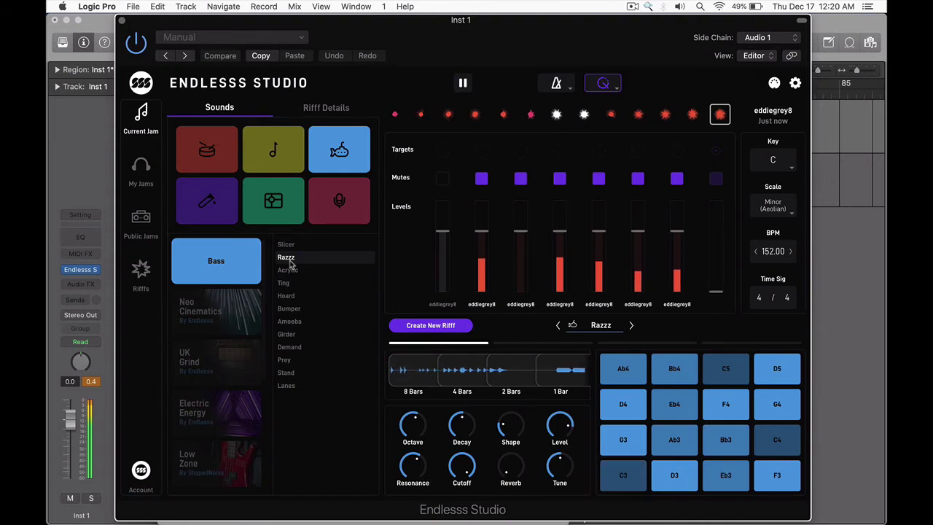
click(288, 269)
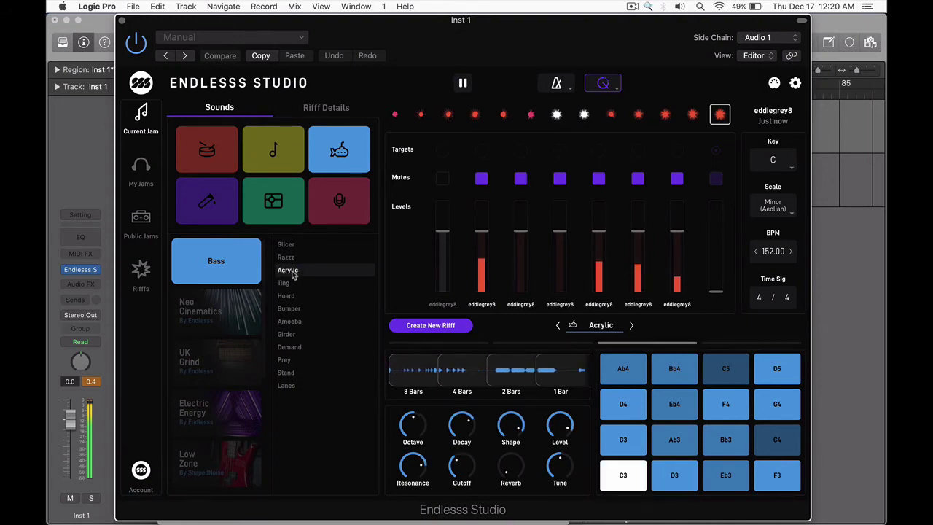
click(291, 283)
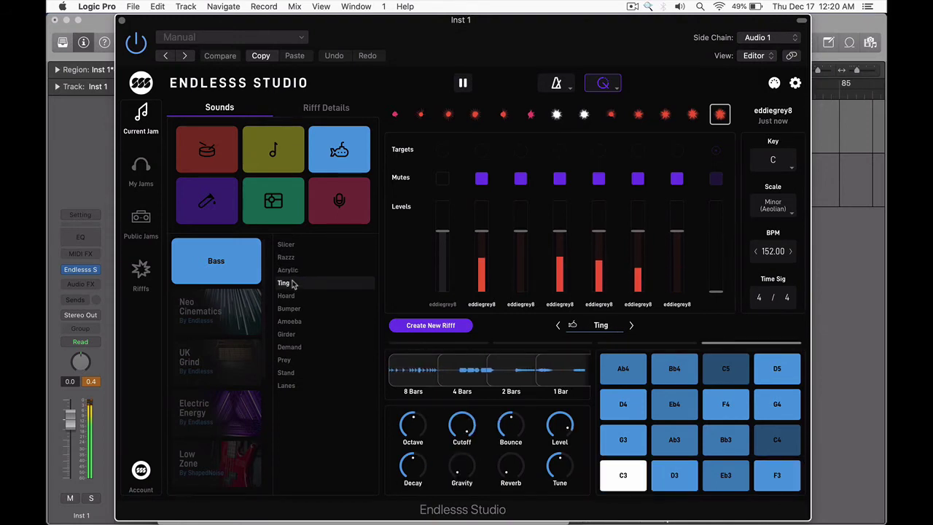
click(286, 295)
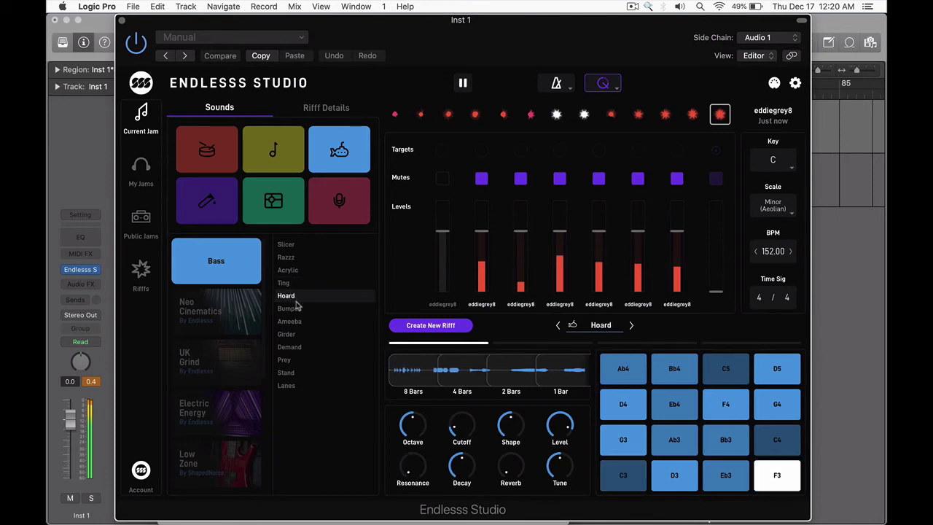
click(297, 309)
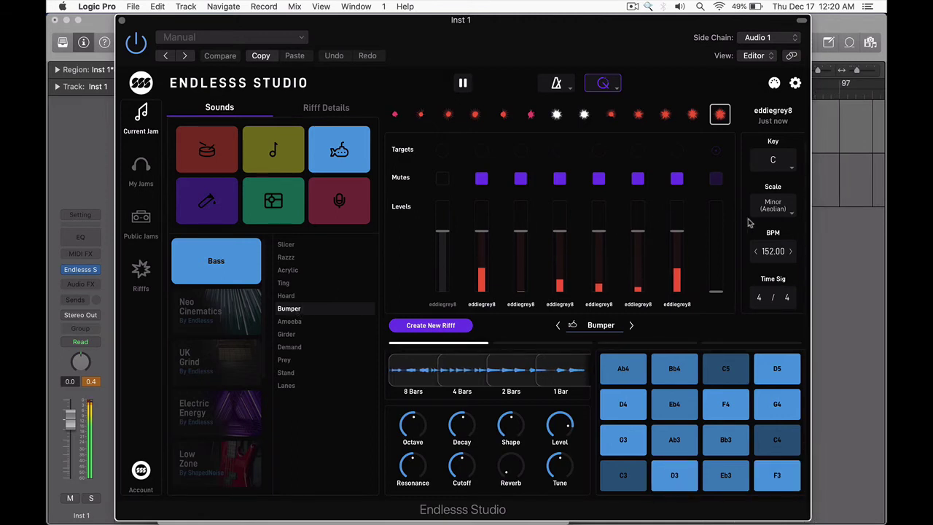
click(304, 321)
click(242, 314)
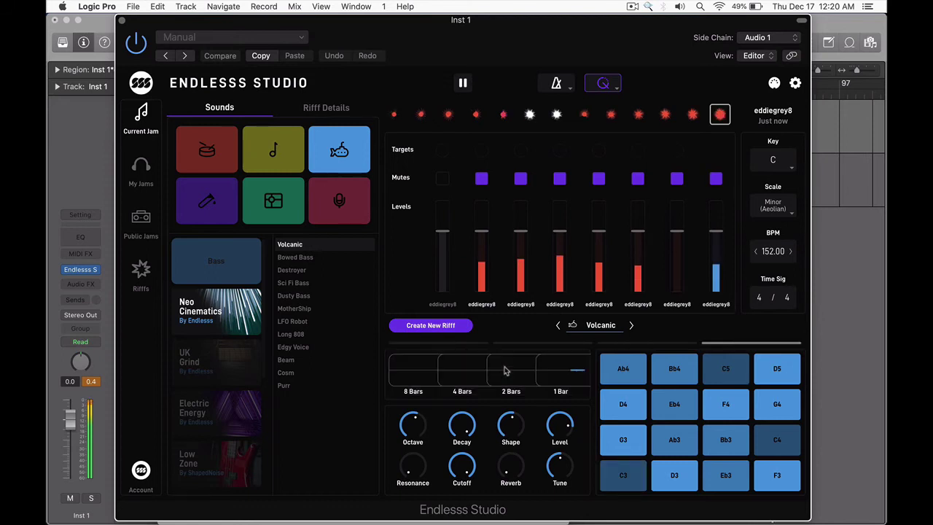
Switch to the Notes sounds, set the key to B, and try the Major (Ionian) scale before choosing Phrygian.
click(295, 153)
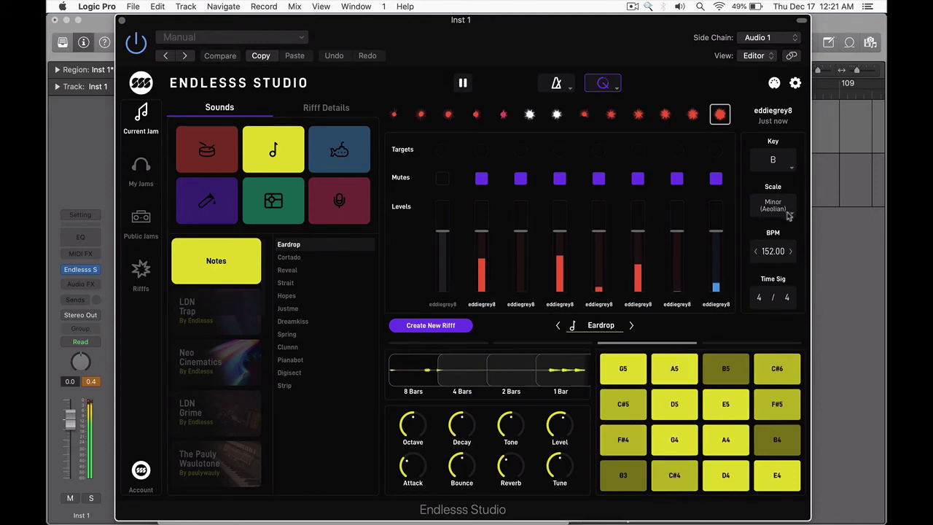
click(788, 215)
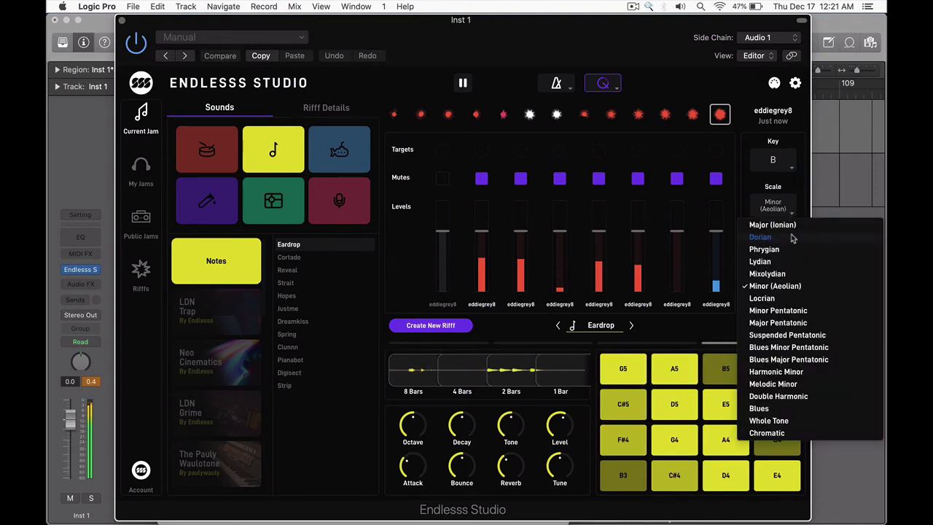
click(793, 226)
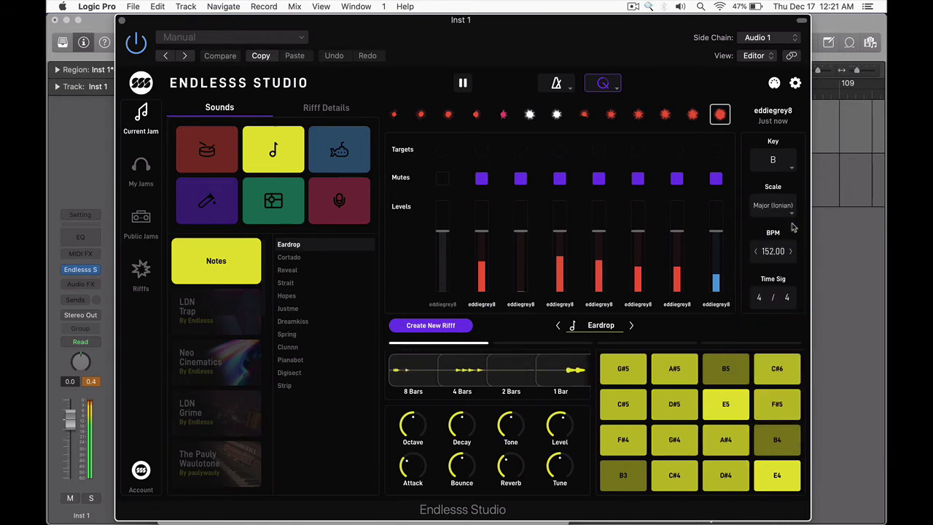
click(792, 210)
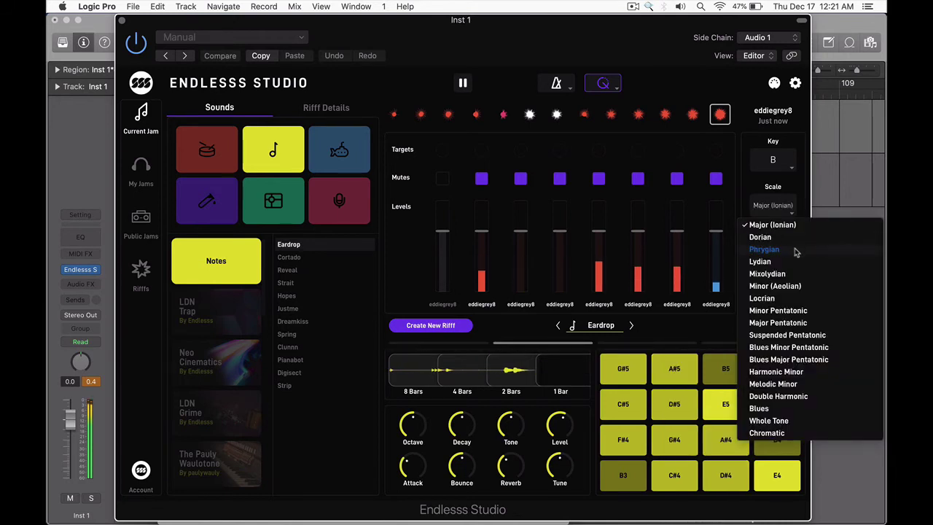
click(796, 250)
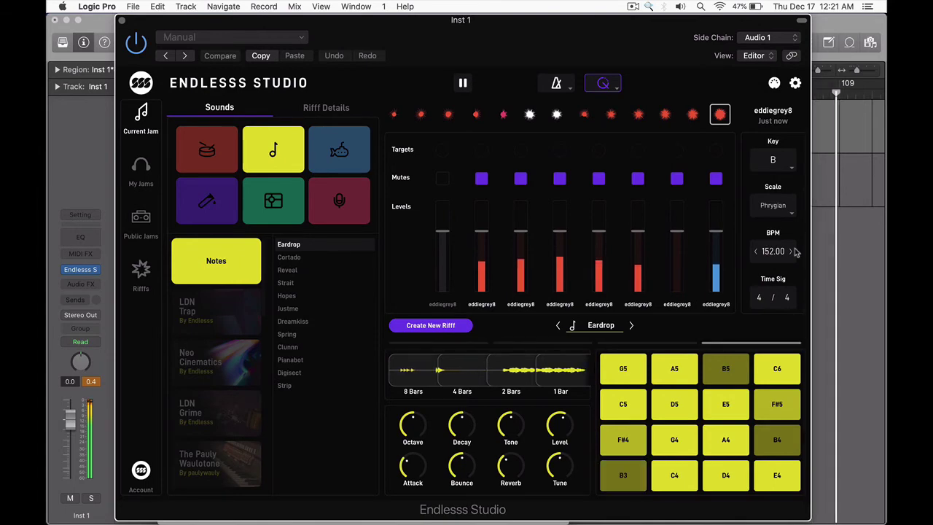
Return to the bass sounds and load the Slicer preset from the Bass pack.
click(339, 151)
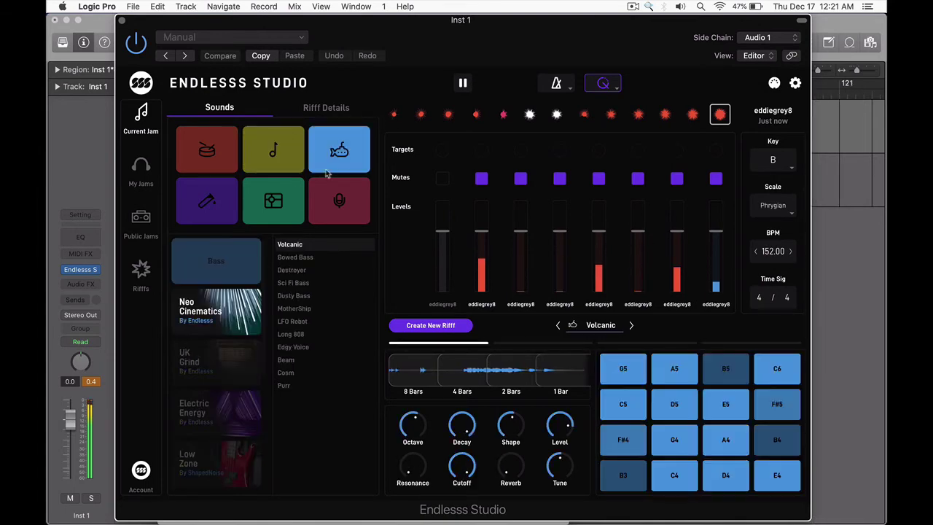
click(248, 272)
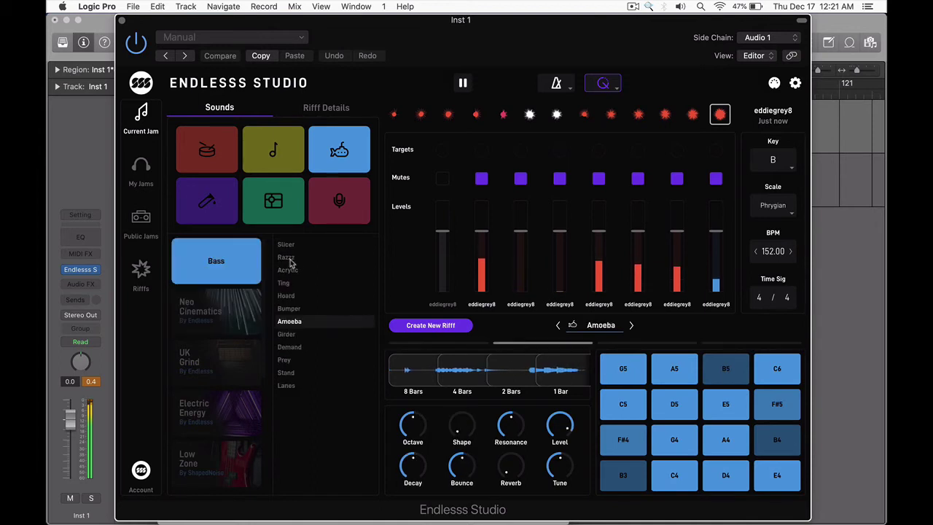
click(292, 244)
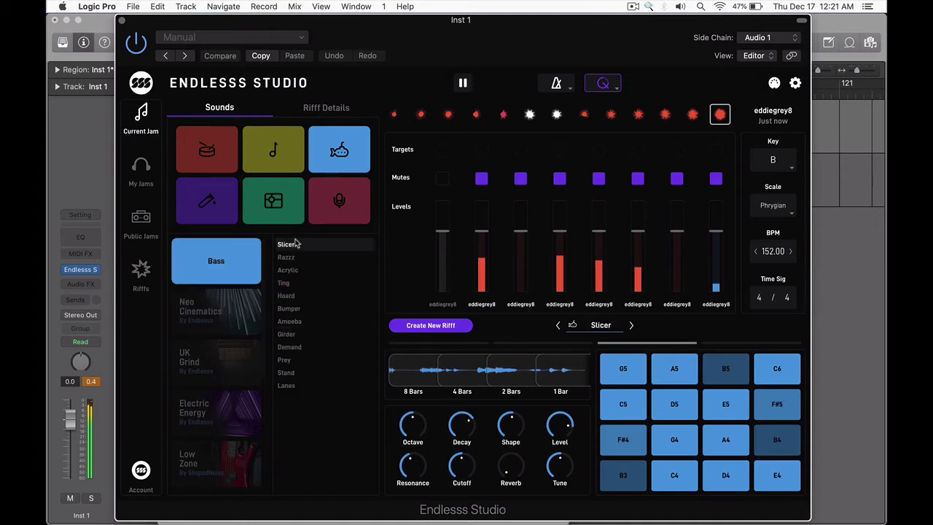
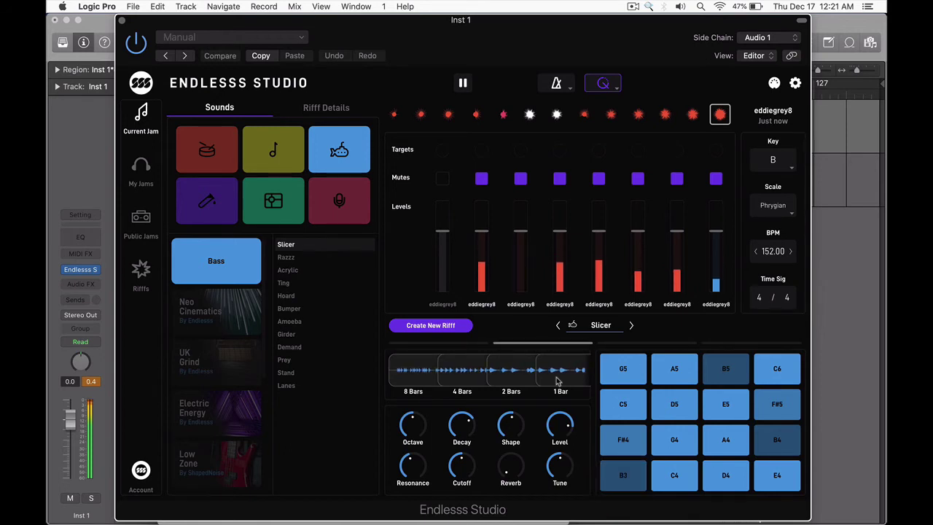
Stop playback, replay the current riff briefly, and stop it again.
key(space)
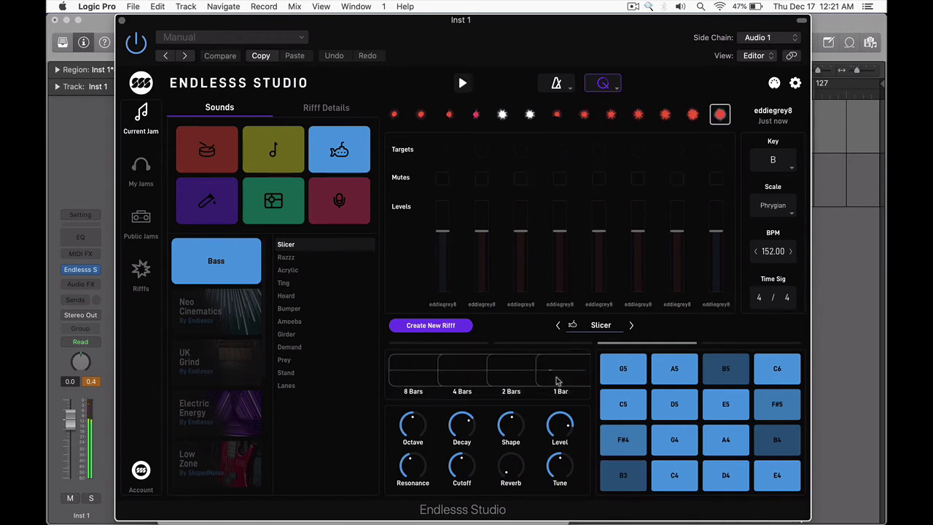
key(space)
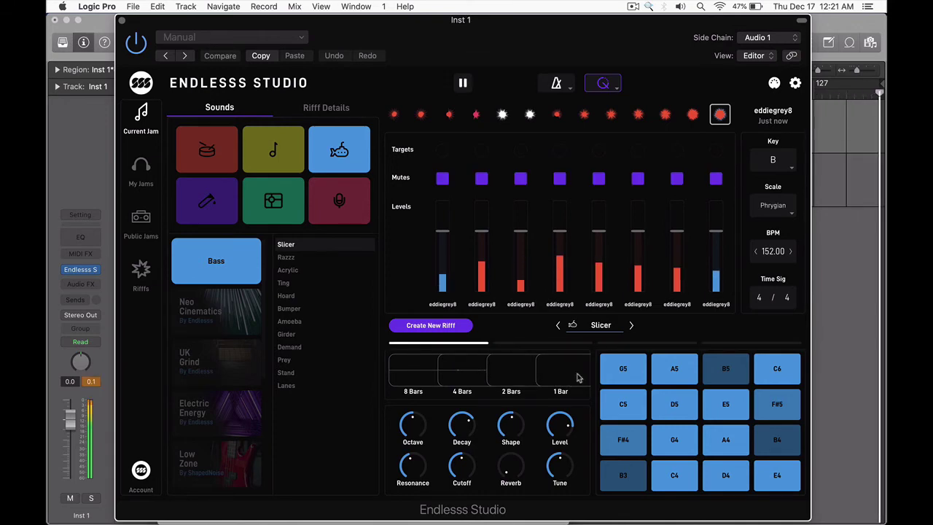
key(space)
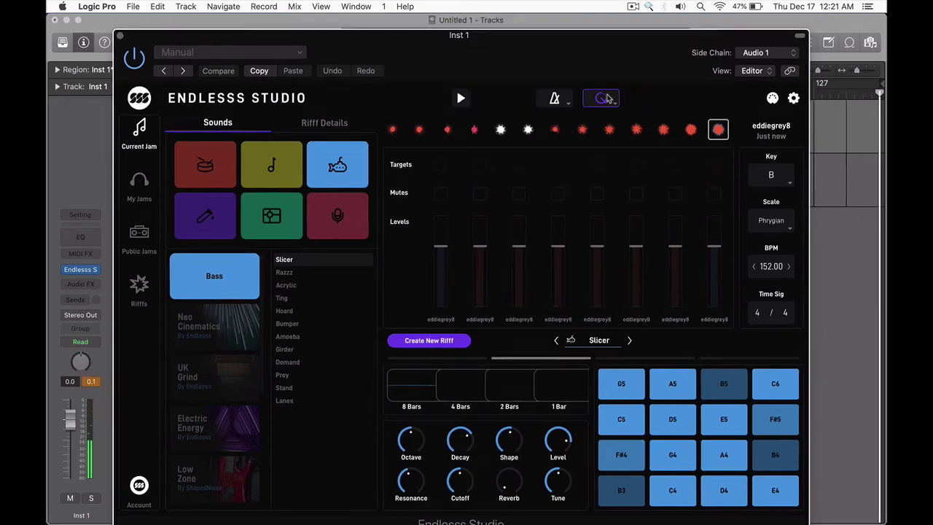
Move the plug-in window down to expose the tracks and play the project briefly from the beginning.
drag(611, 51, 605, 212)
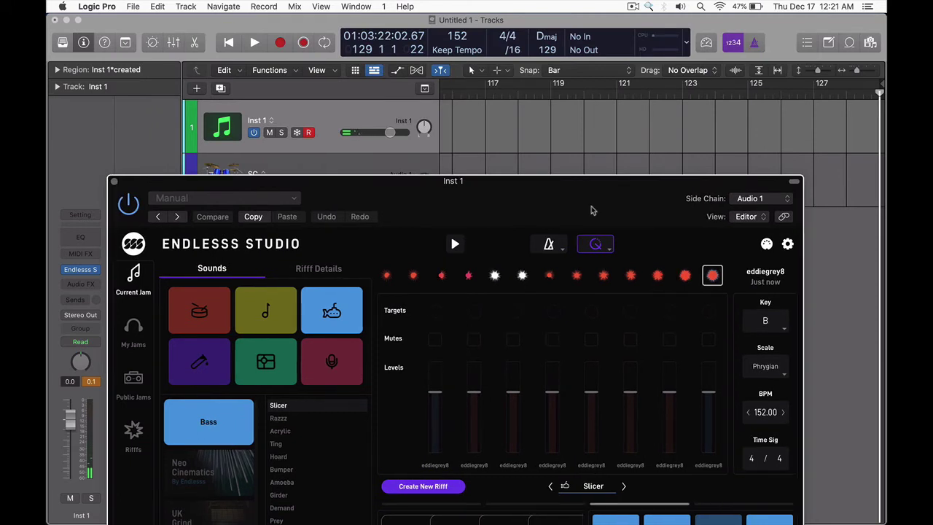
key(super+k)
click(561, 126)
key(Return)
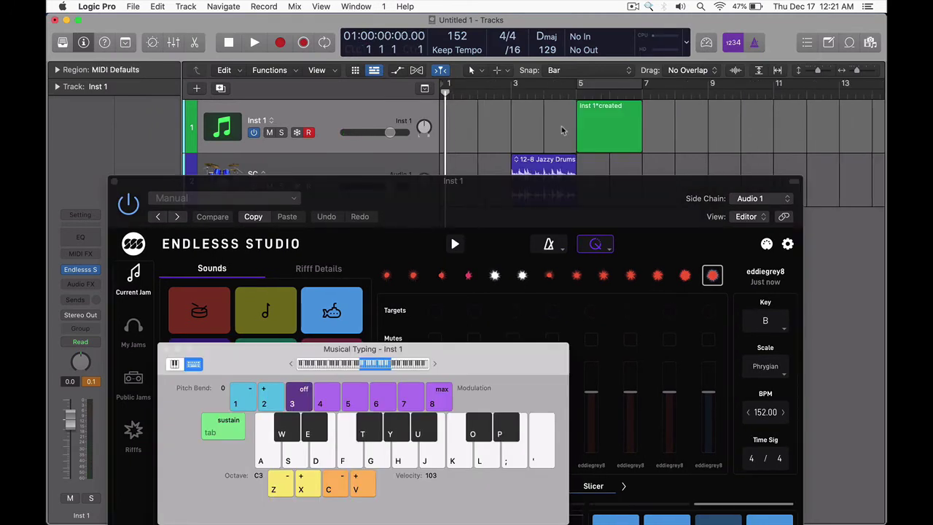
key(space)
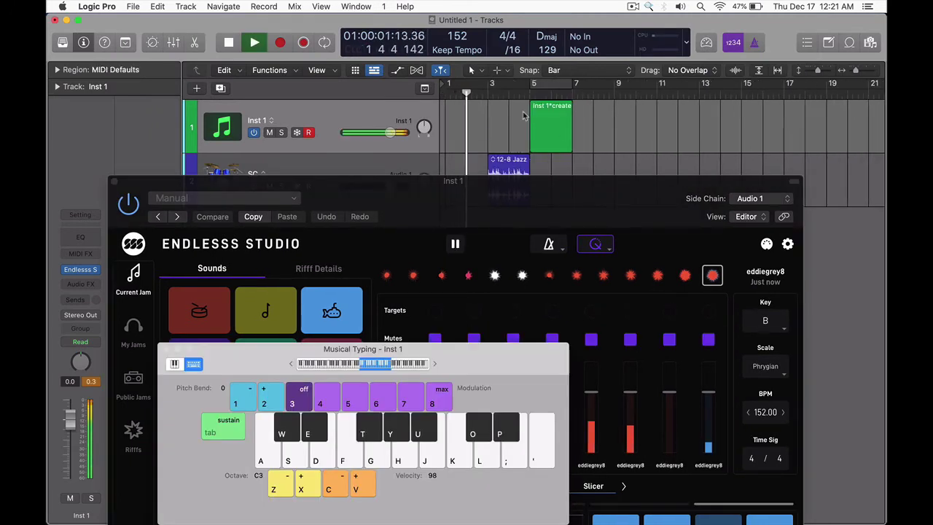
key(space)
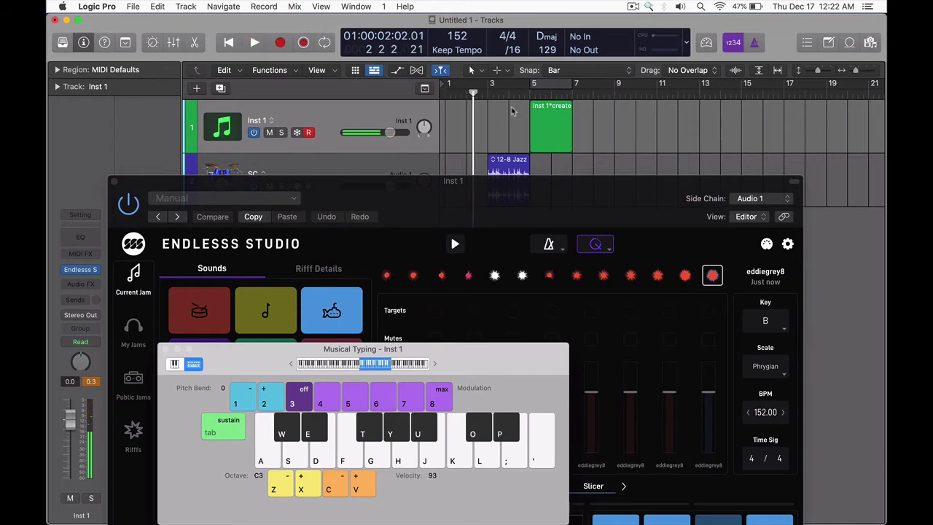
Hide Musical Typing, enable a cycle range over bars 1 to 3, and play briefly from the project start.
click(550, 90)
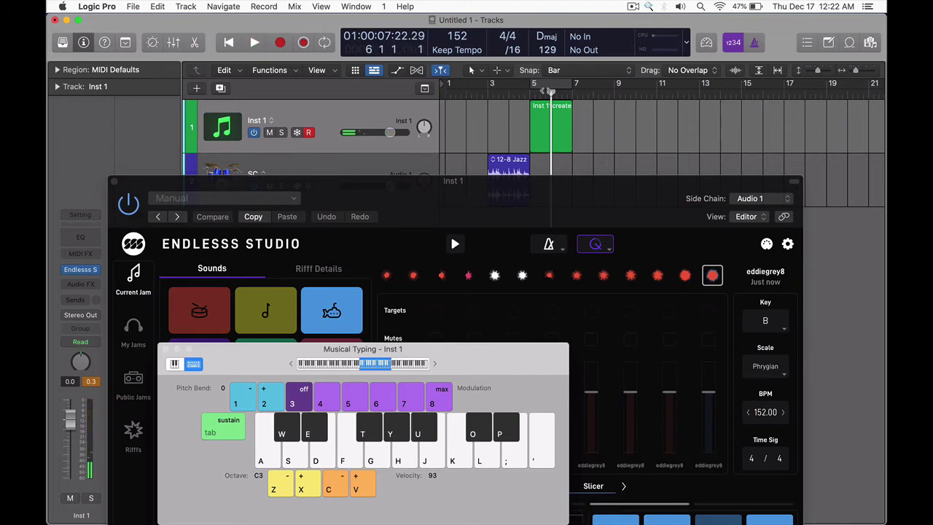
key(super+k)
click(552, 86)
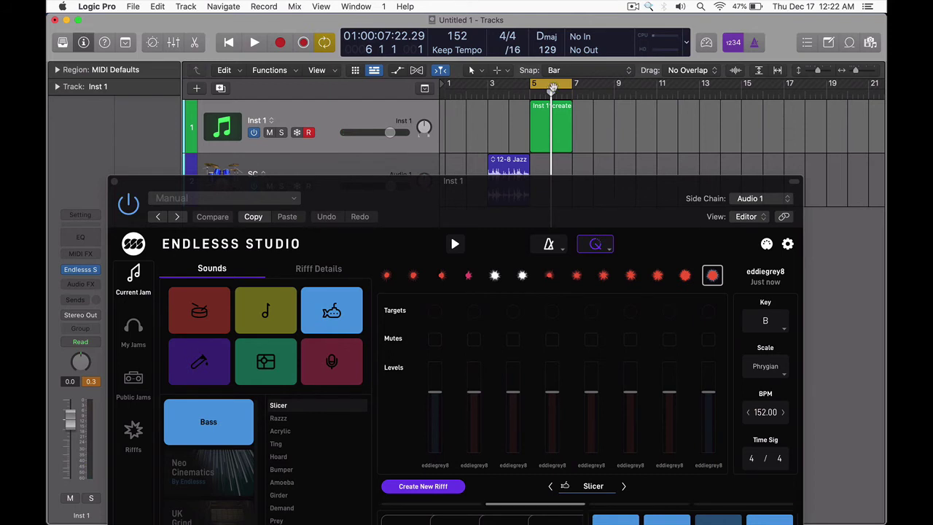
key(Return)
key(space)
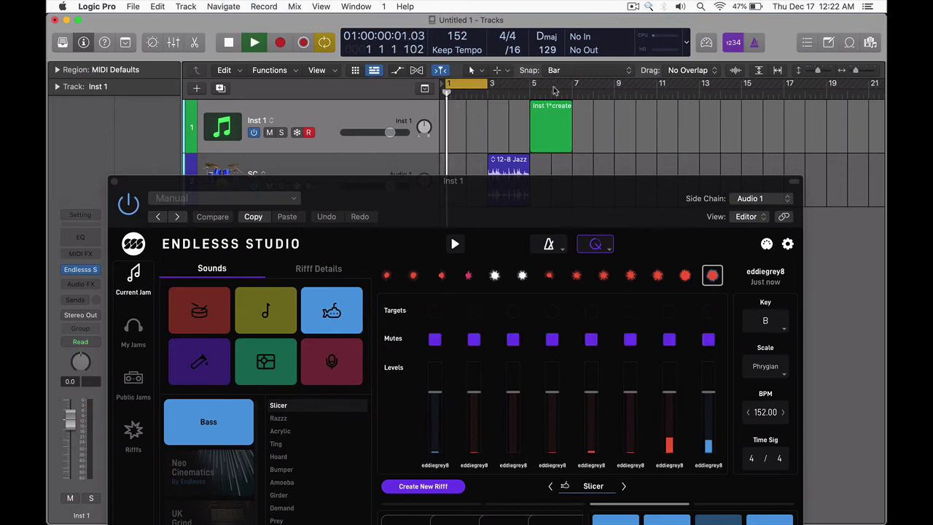
key(space)
Close the Endlesss Studio plug-in window and hide the Smart Controls.
drag(480, 197, 501, 79)
key(super+w)
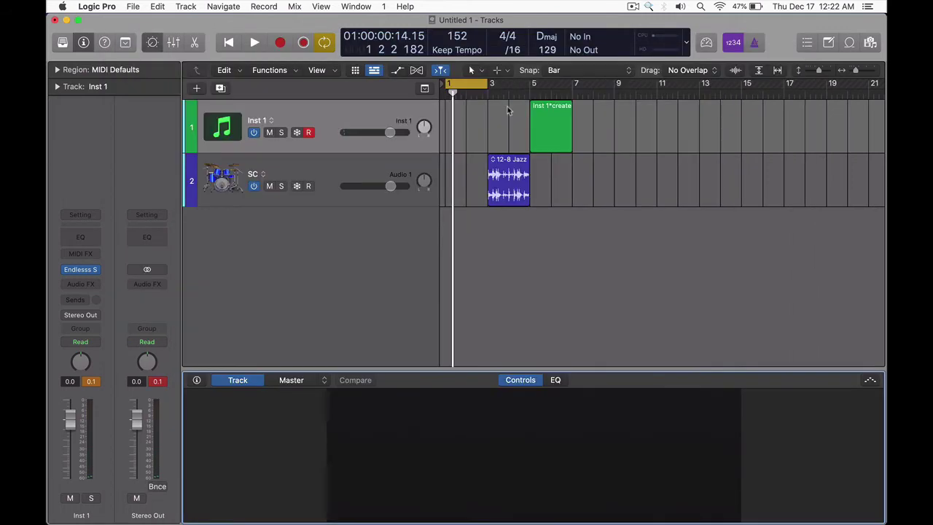
key(b)
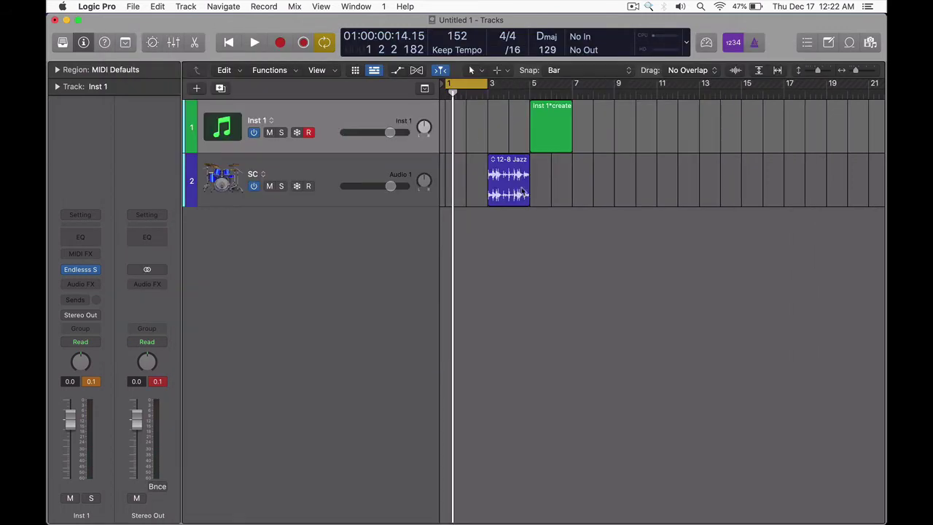
click(558, 128)
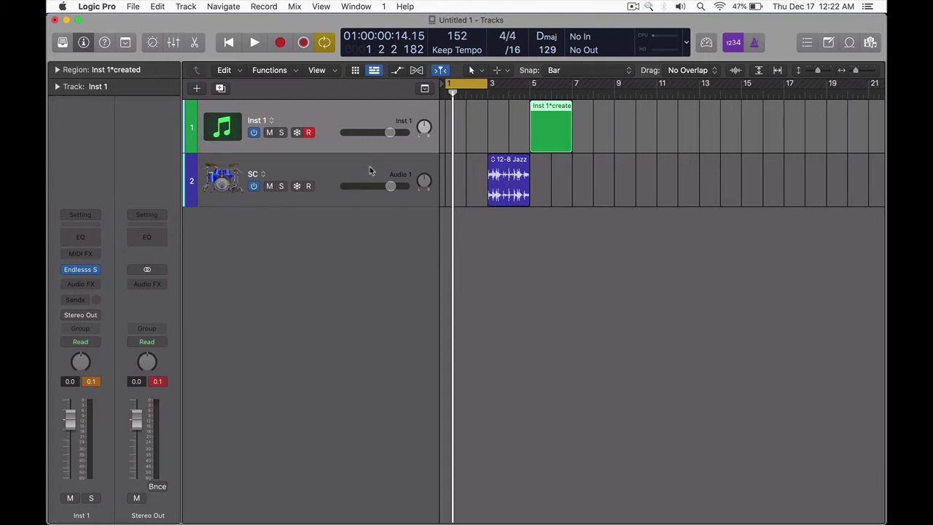
key(o)
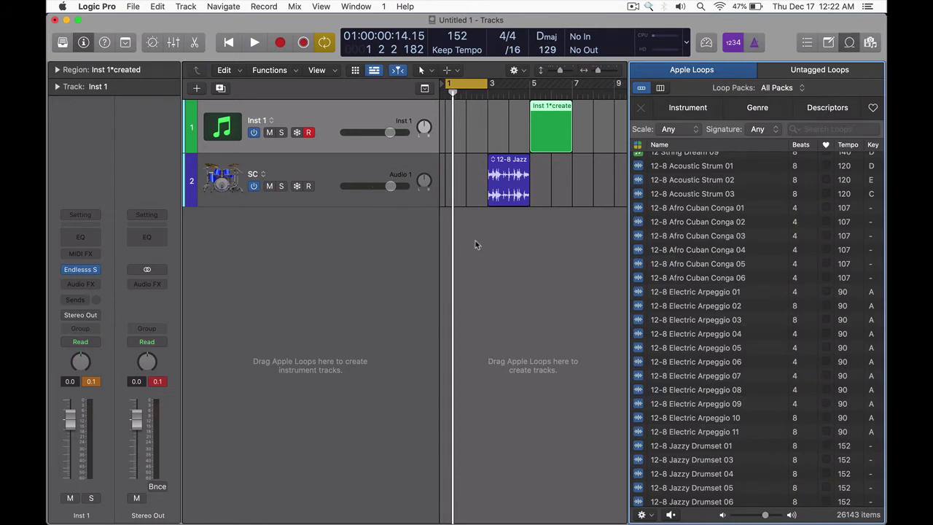
key(o)
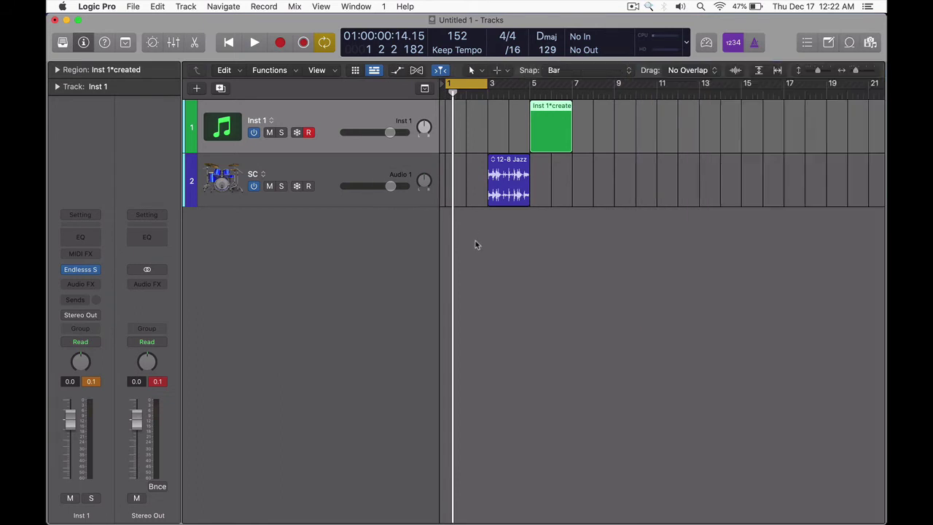
Create a new audio track below the Inst 1 track.
key(alt+super+n)
key(super+Right)
key(Return)
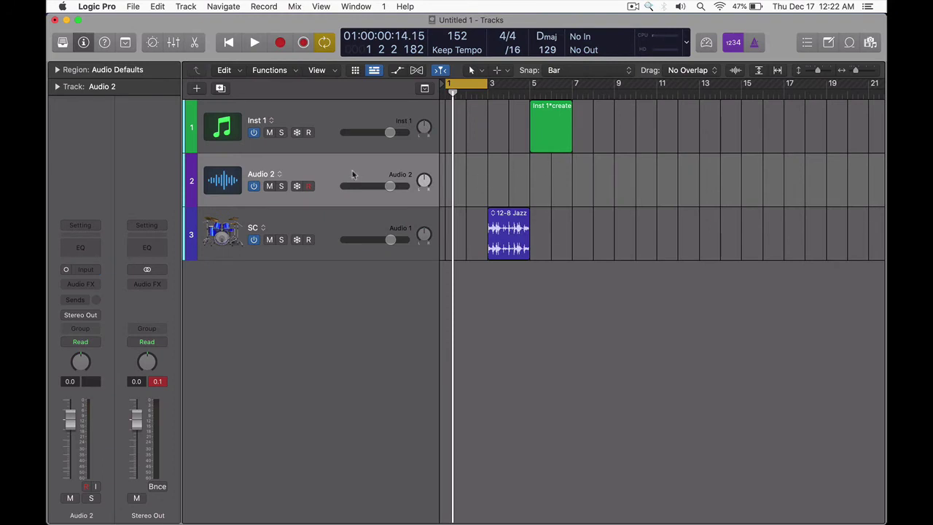
Delete the SC drum track together with its region.
click(329, 239)
key(super+BackSpace)
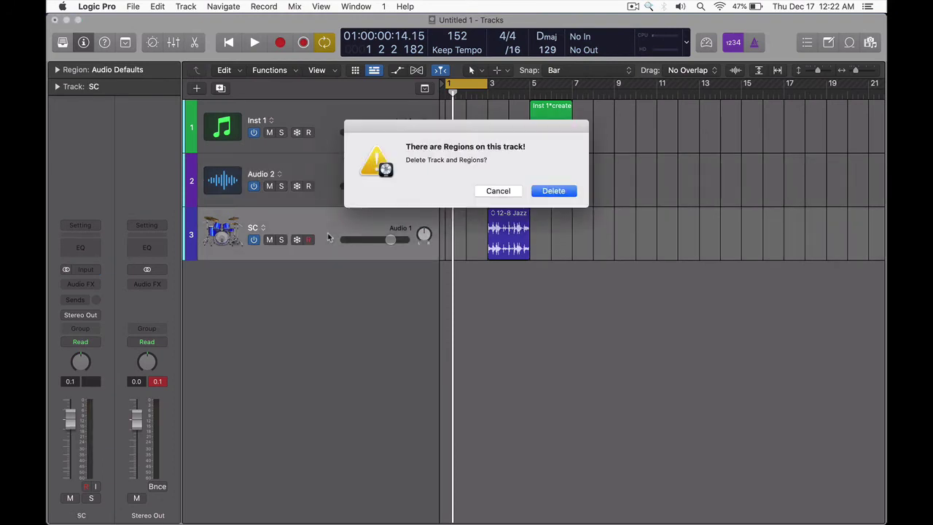
key(Return)
Rename the new audio track to Route and select the Inst 1 track.
double_click(311, 160)
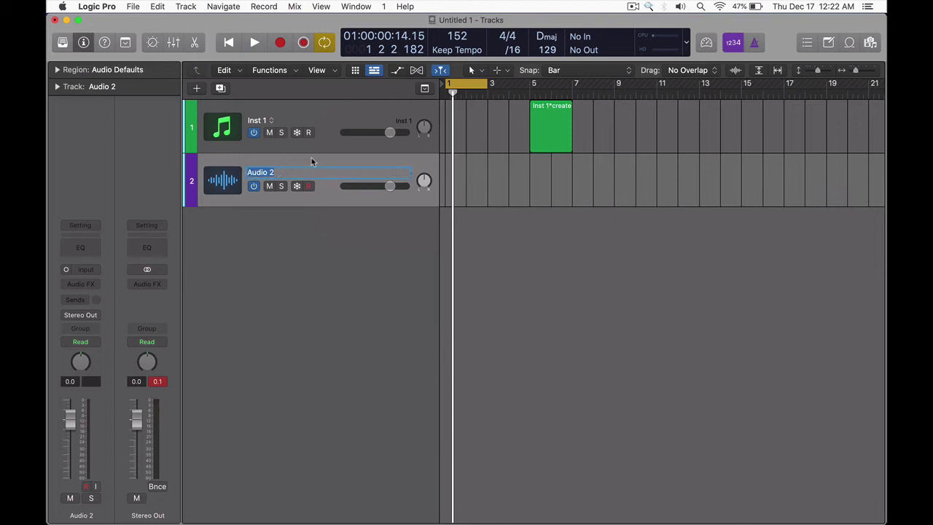
text(Route)
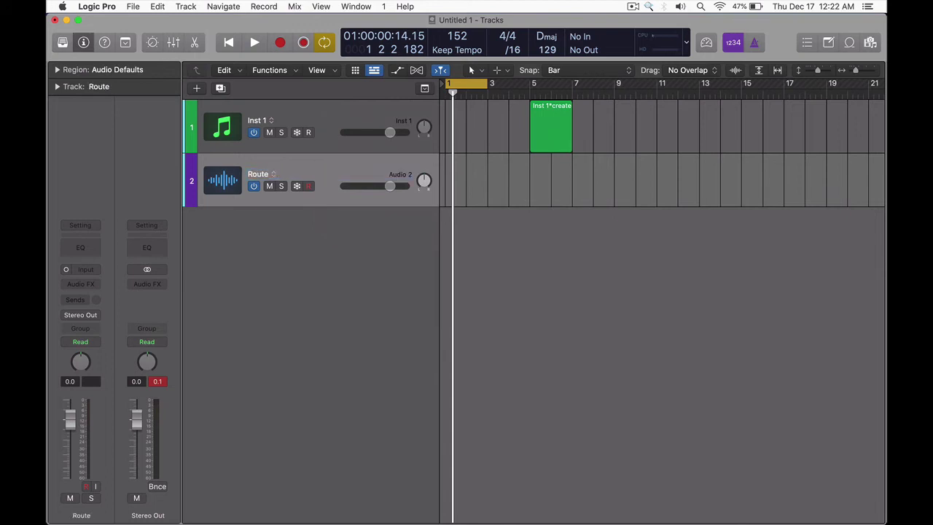
click(314, 115)
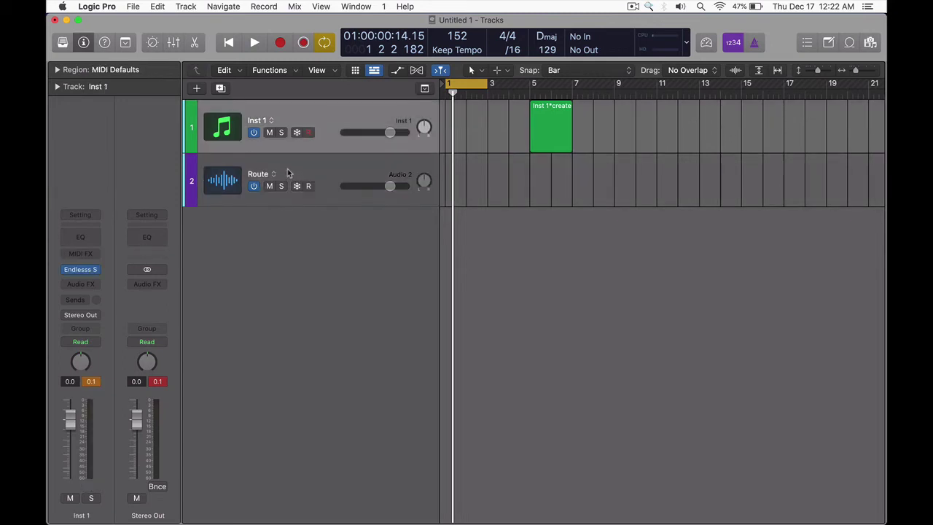
Route the Inst 1 track's output to Bus 25.
click(295, 180)
click(294, 122)
click(92, 319)
mouse_move(113, 353)
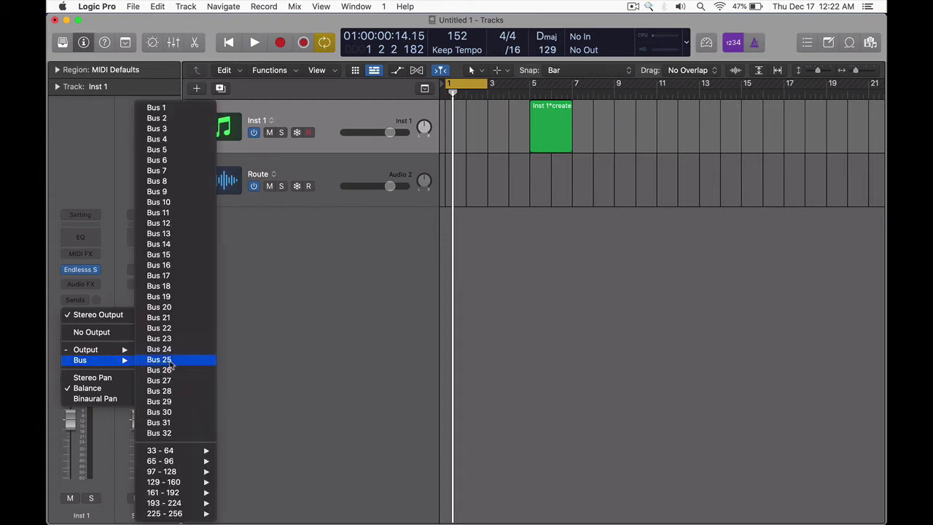
click(169, 361)
Set the Route track's input to Bus 25, fed by Inst 1.
click(315, 161)
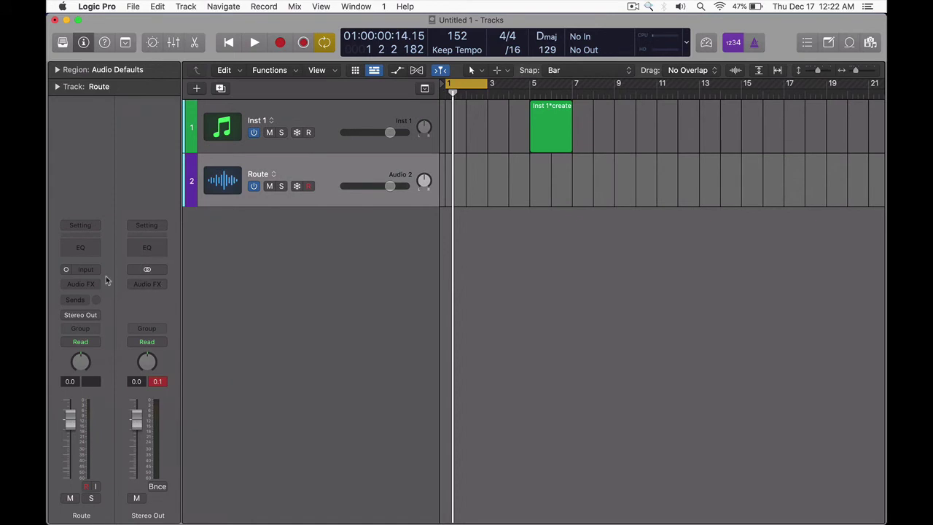
click(86, 269)
mouse_move(115, 280)
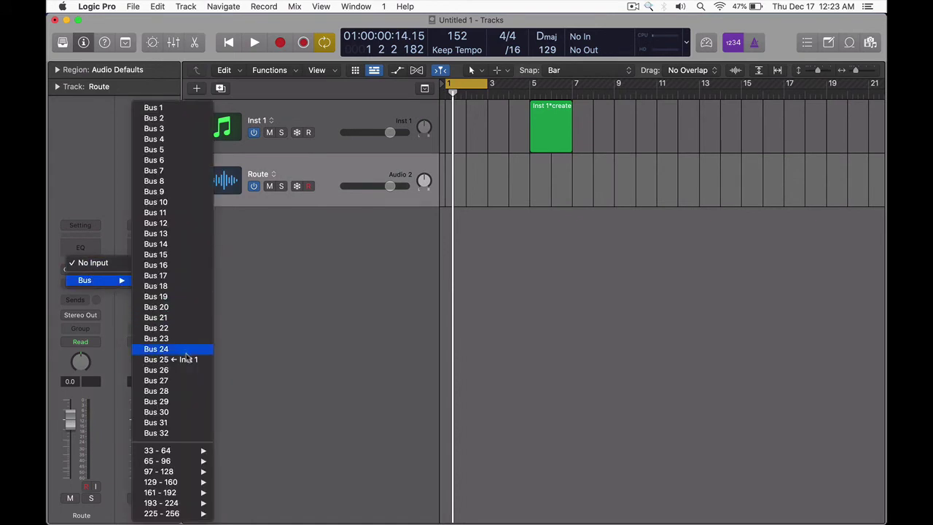
click(178, 360)
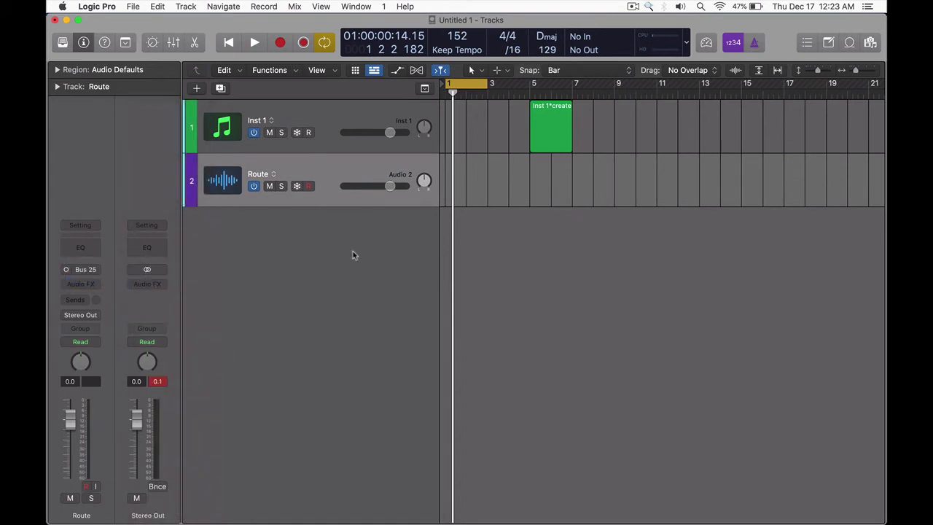
Arm the Route track for recording and record about four bars of the plug-in's sound from bar 1.
click(308, 132)
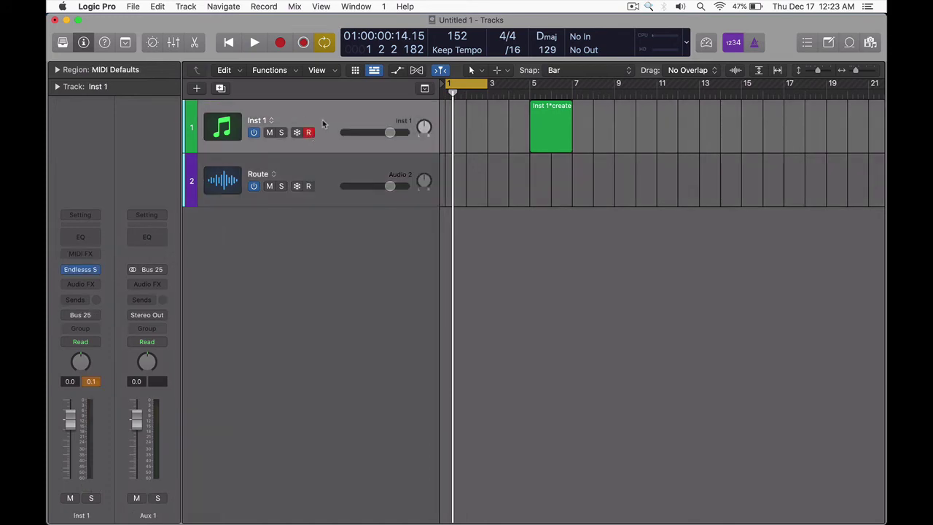
click(318, 186)
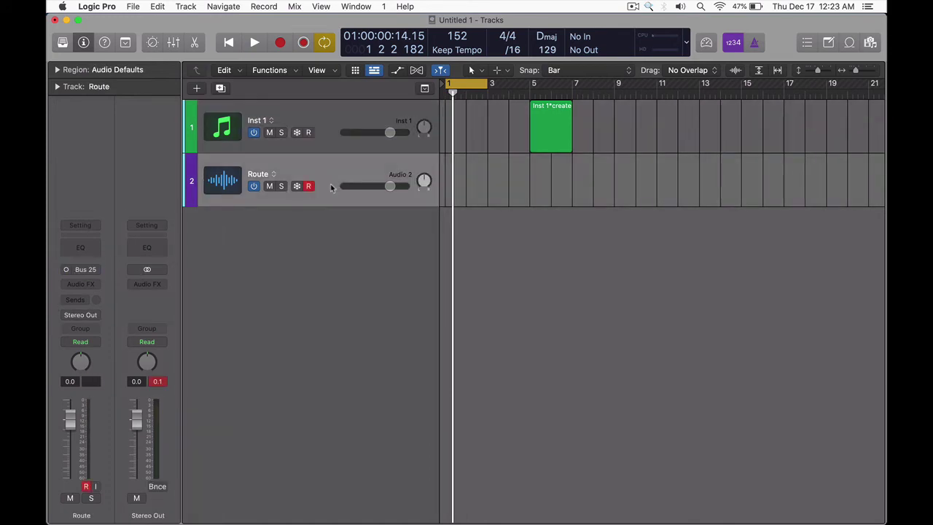
key(Return)
key(r)
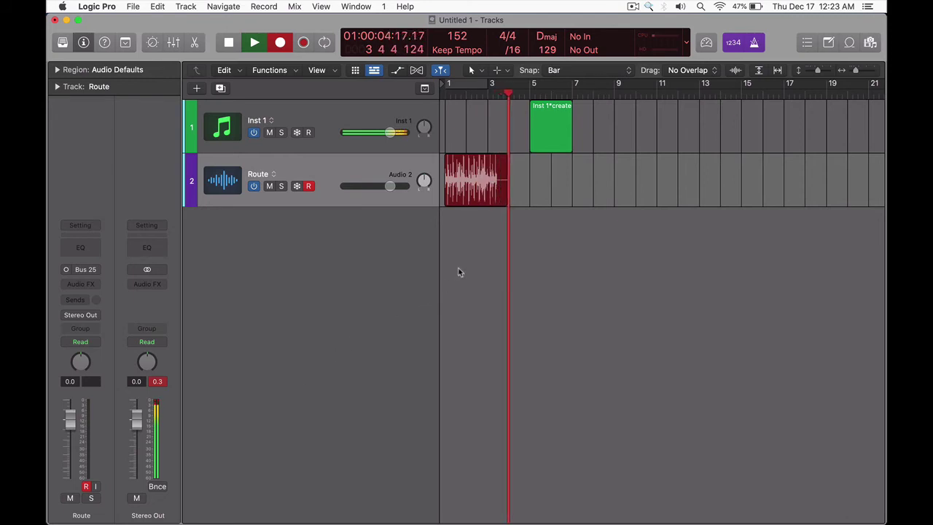
key(space)
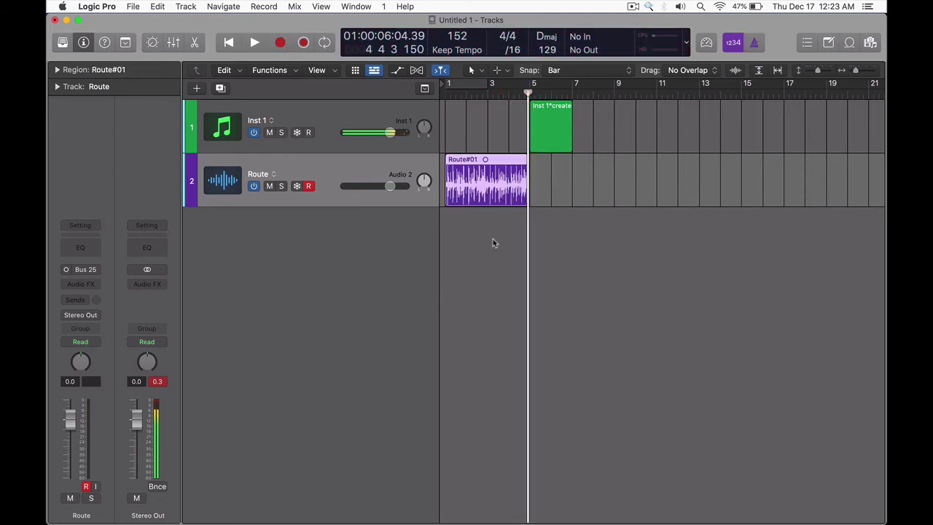
Solo Inst 1, listen to it briefly from the project start, and turn its solo off.
key(Return)
click(281, 132)
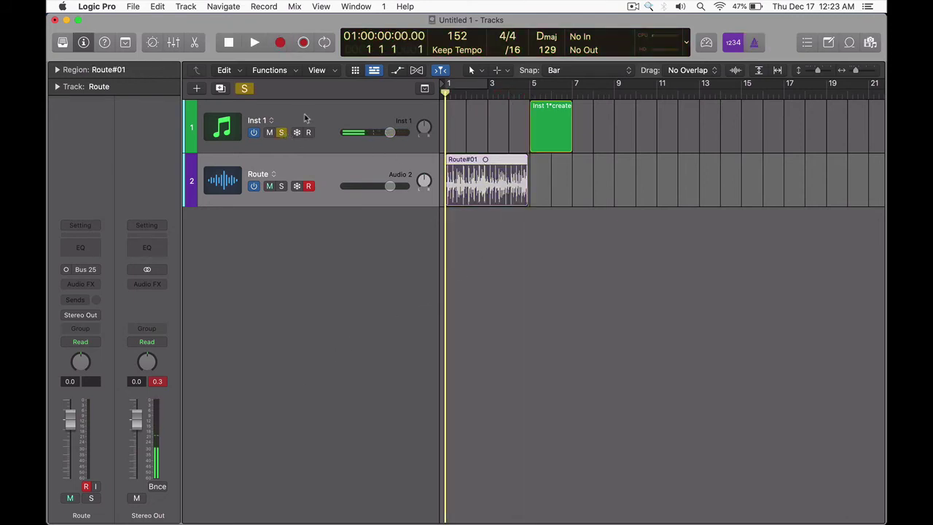
click(306, 119)
key(space)
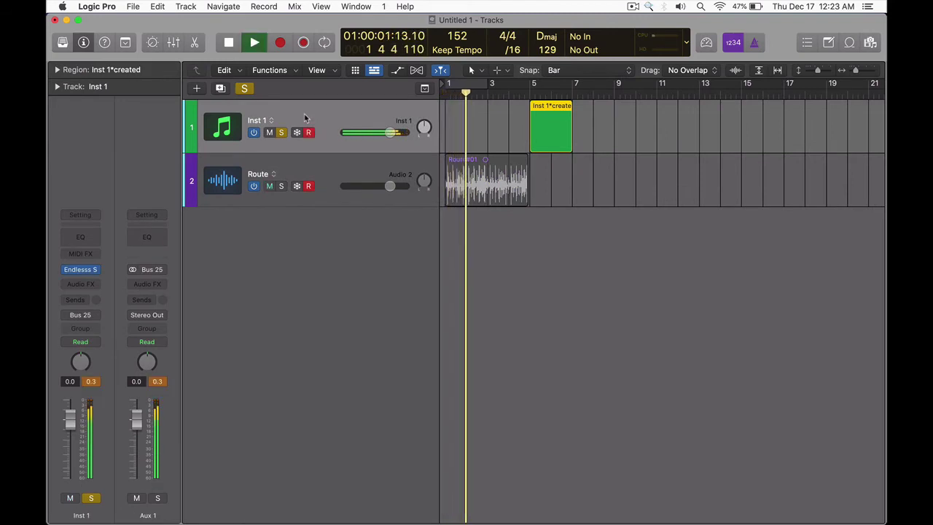
key(space)
click(281, 132)
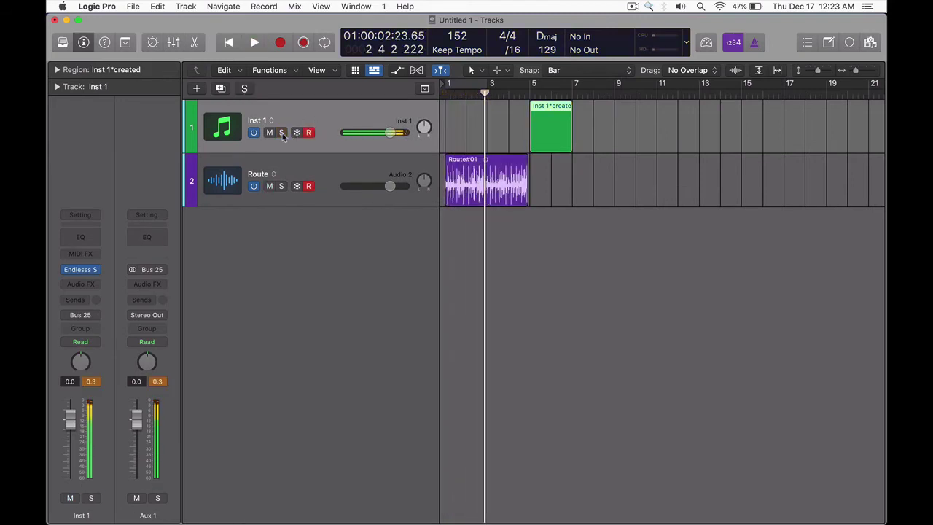
Solo the Route track and play its recorded region from the project start.
click(281, 186)
key(Return)
key(space)
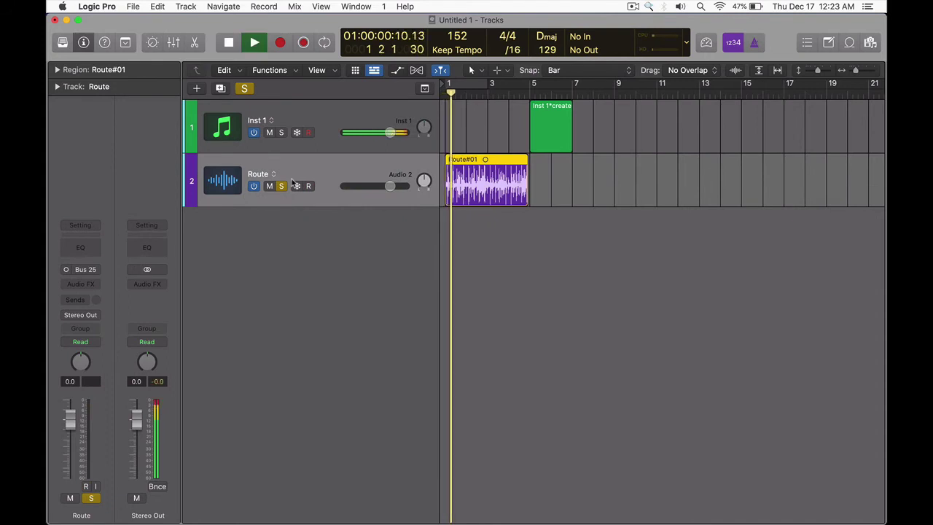
key(space)
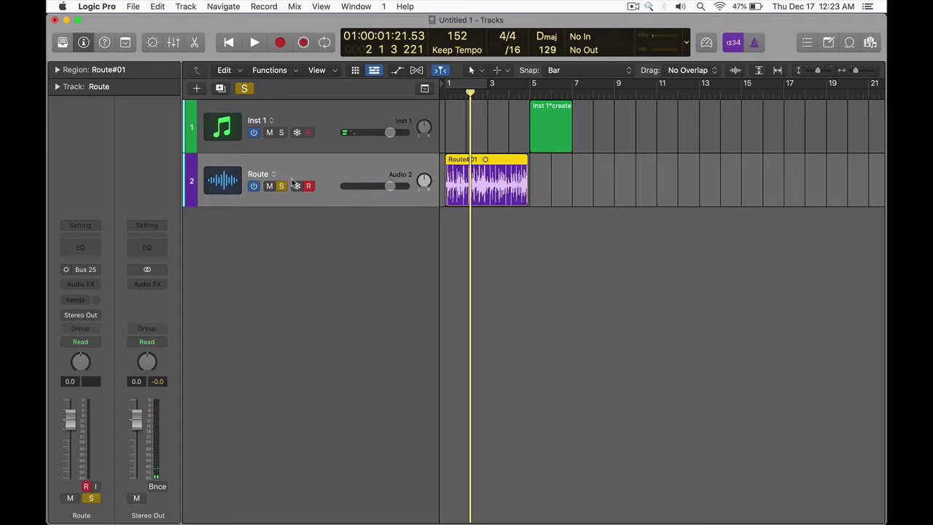
key(Return)
click(308, 186)
Examine the recorded Route region's waveform up close while playing its opening bar.
scroll(485, 198, up, 5)
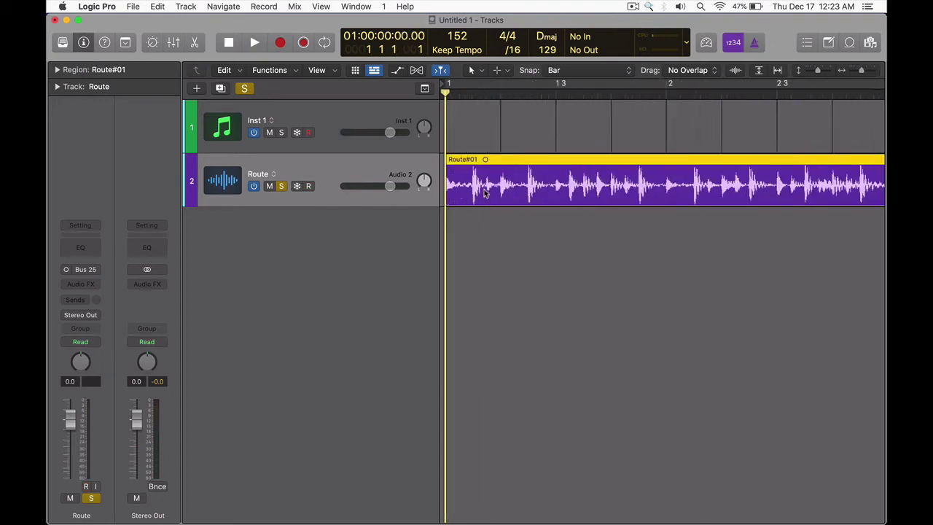
scroll(551, 255, down, 4)
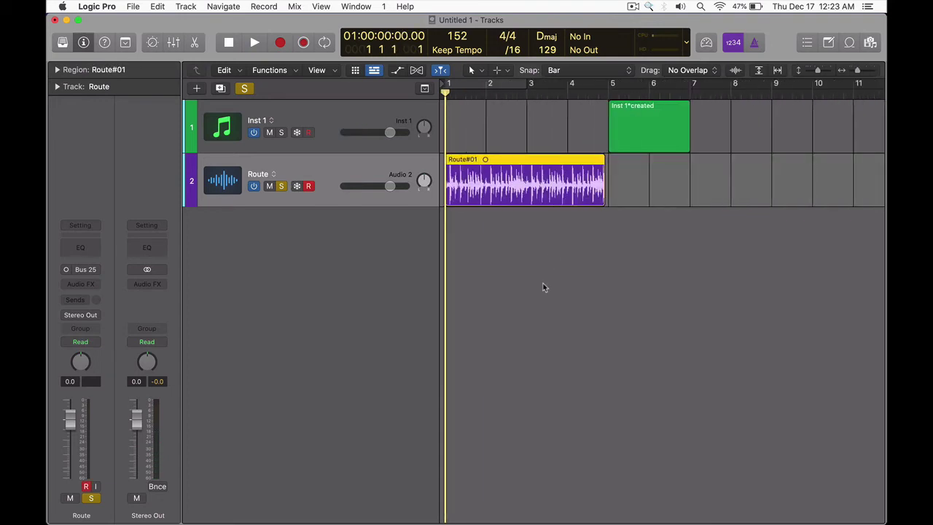
key(space)
scroll(538, 314, up, 4)
key(space)
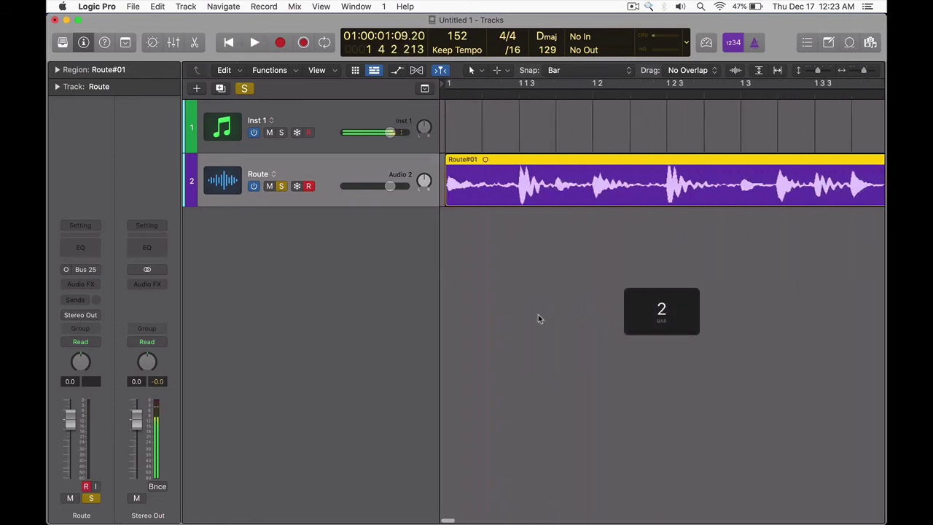
scroll(537, 318, down, 1)
key(Return)
Set snapping to Division and marquee-select the one-division hit at 1 1 3 in the Route region.
click(597, 73)
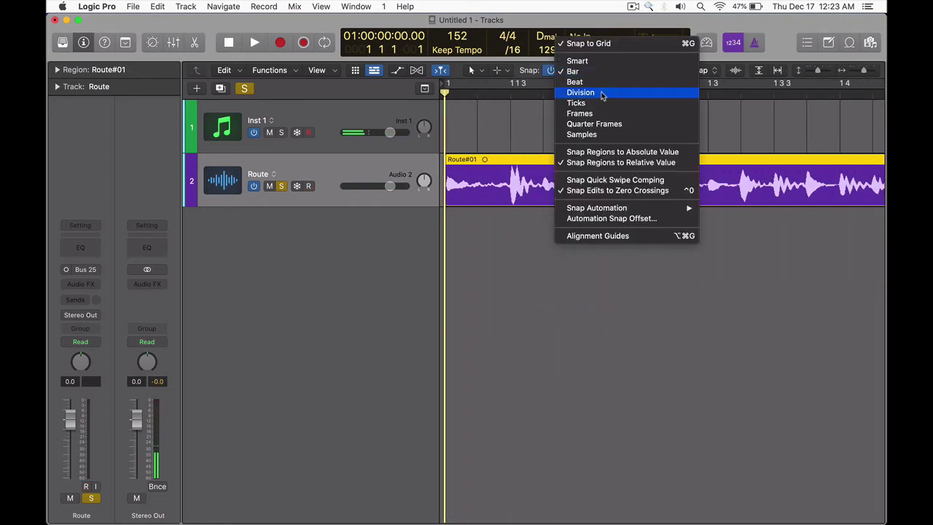
click(576, 90)
drag(510, 171, 547, 172)
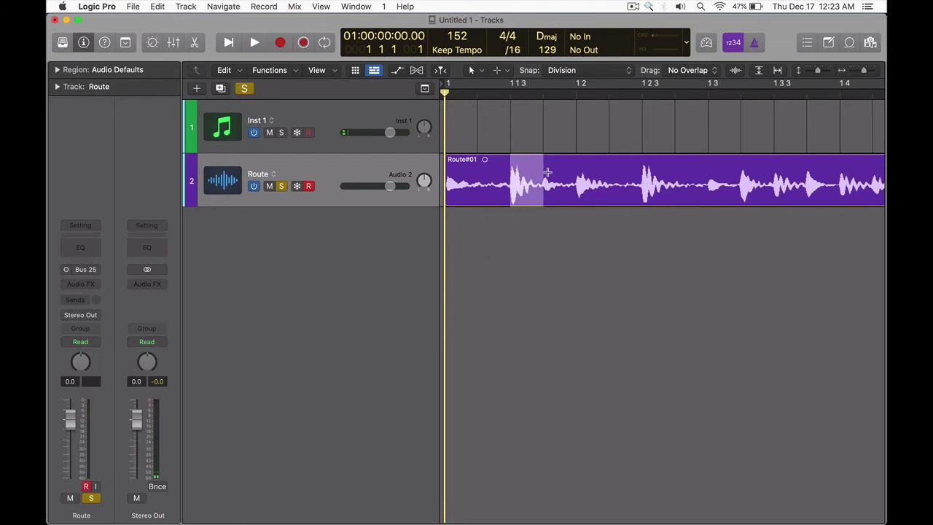
key(super+d)
key(super+d)
key(super+d)
key(super+z)
key(super+z)
key(super+z)
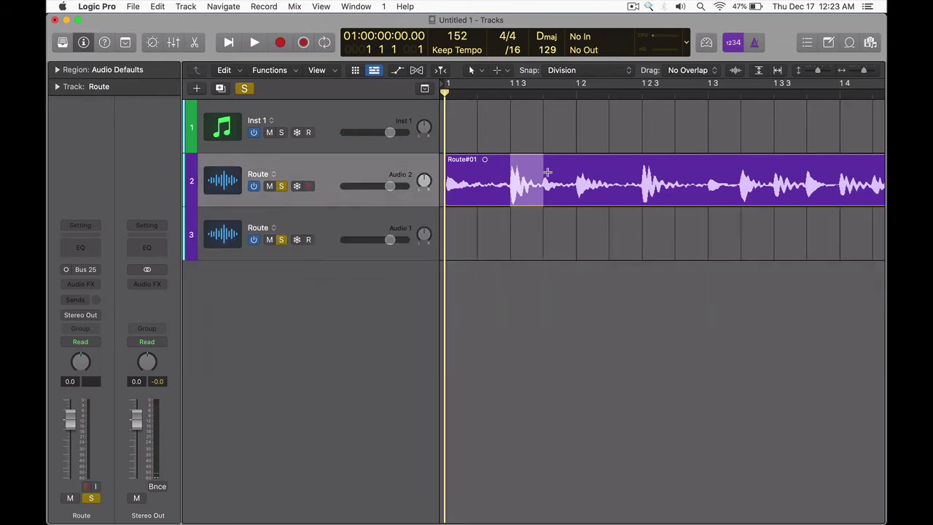
Repeat the selected hit four times in succession on the Route track and play back the chopped audio.
key(super+r)
key(super+r)
key(super+r)
key(super+r)
click(562, 214)
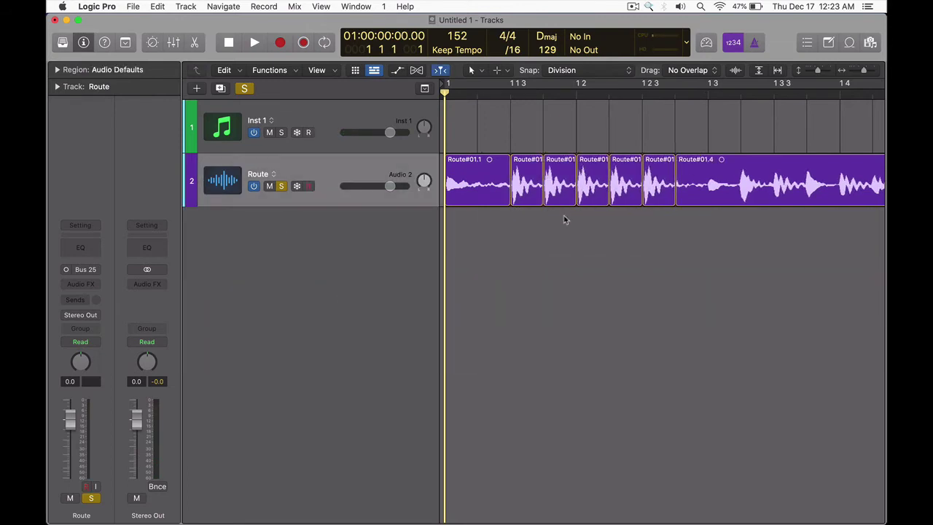
key(space)
key(super+Left)
key(super+Left)
key(super+Right)
key(super+Right)
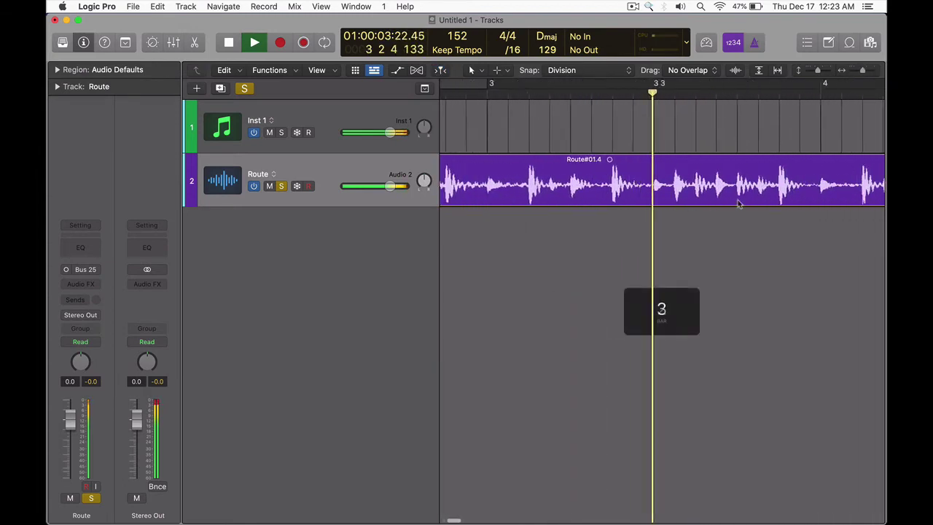
key(space)
Repeat a one-division slice just before bar 4 three times on the Route track and play the edit through bar 5.
drag(552, 183, 568, 186)
key(super+r)
key(super+r)
key(super+r)
shift+click(515, 262)
click(454, 327)
key(space)
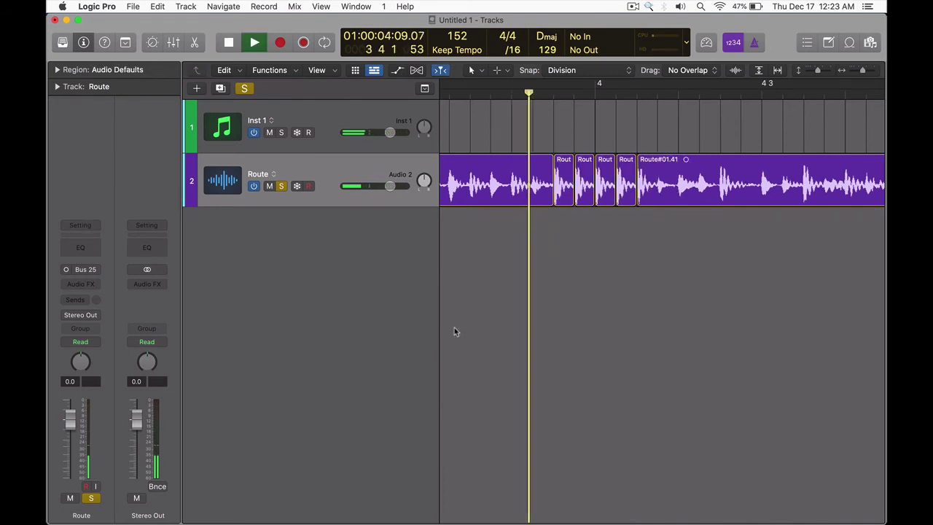
key(super+Left)
key(super+Left)
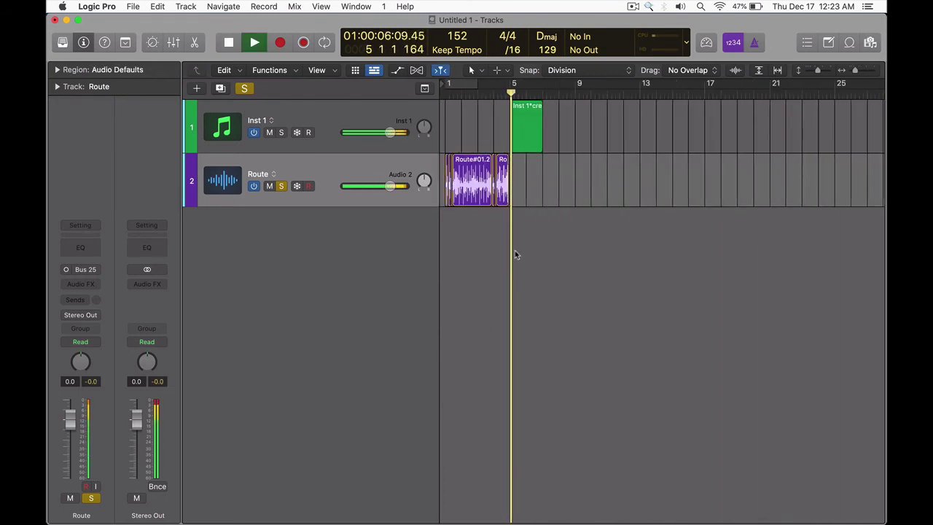
key(space)
Delete all regions on the Route track and remove the track itself.
click(359, 180)
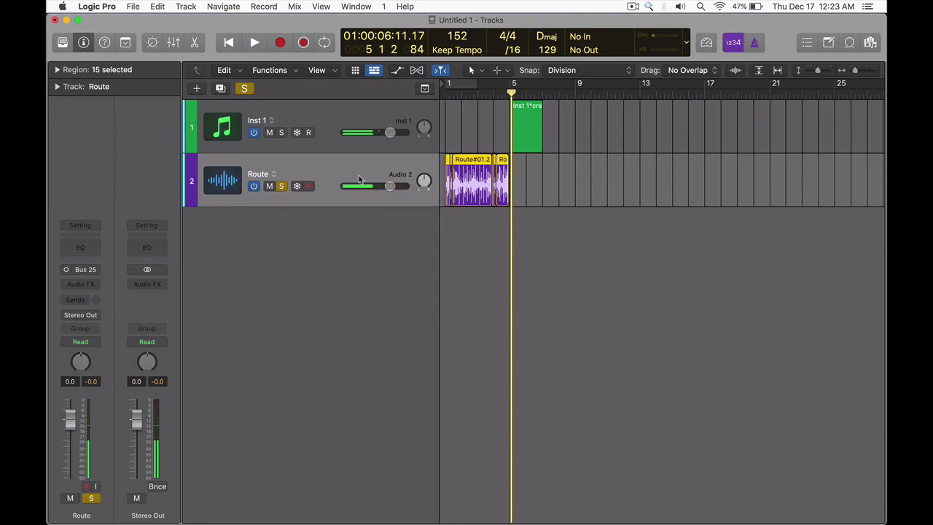
key(BackSpace)
key(Return)
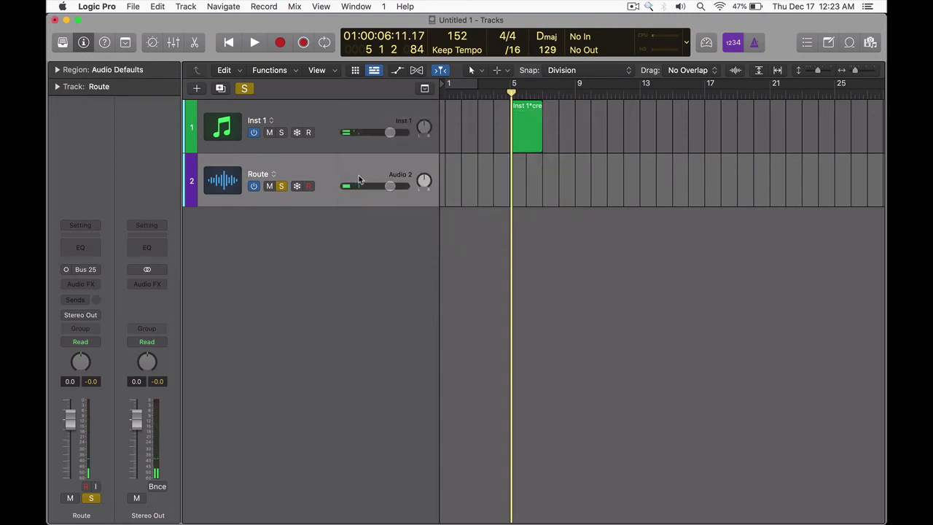
key(super+BackSpace)
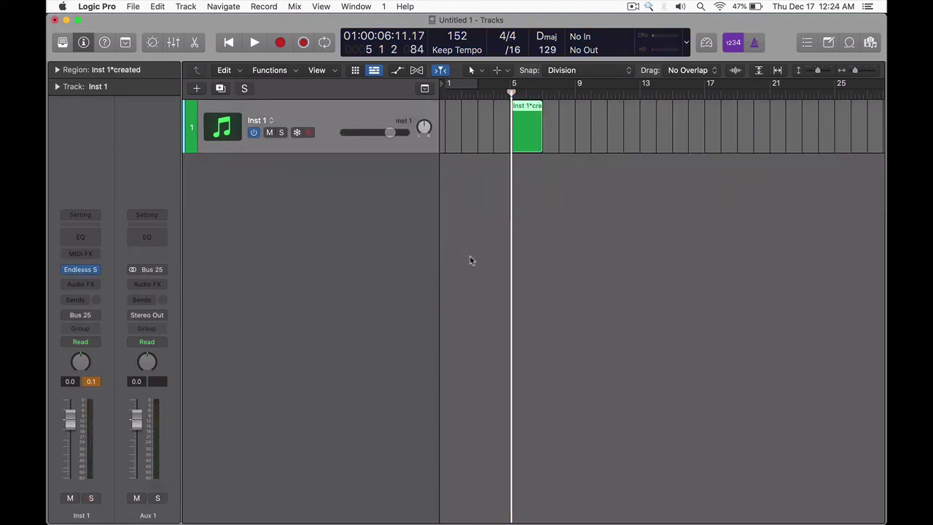
Increase the Inst 1 track's height and delete its MIDI region at bar 5.
scroll(467, 246, up, 5)
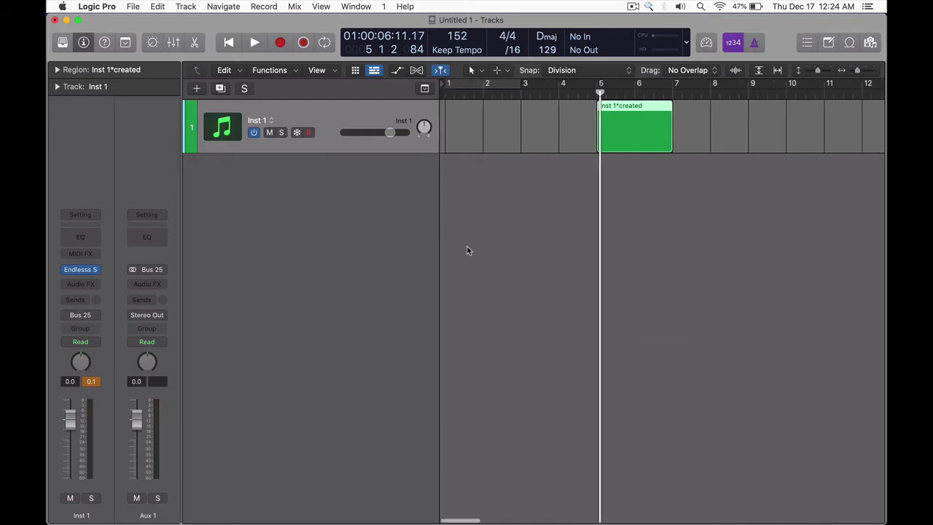
key(Return)
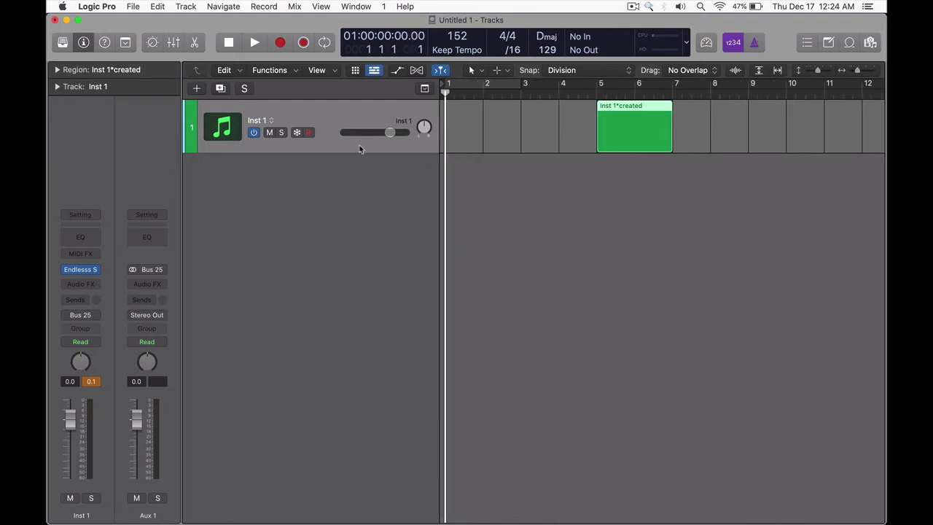
drag(361, 150, 361, 185)
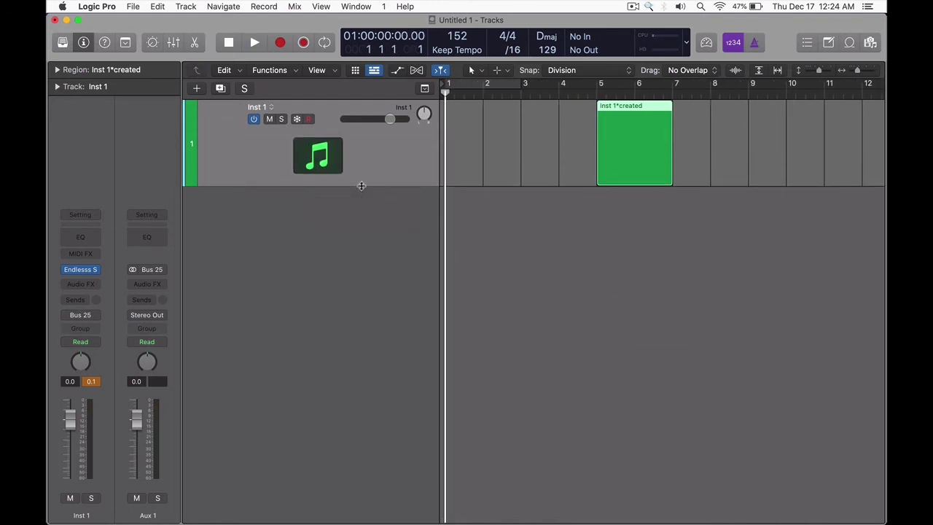
key(super+Right)
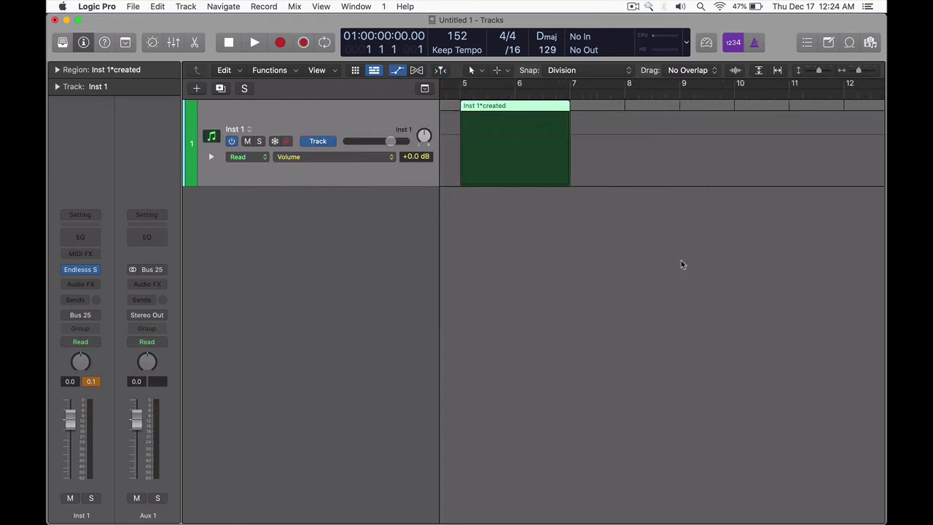
click(537, 119)
key(Delete)
key(Return)
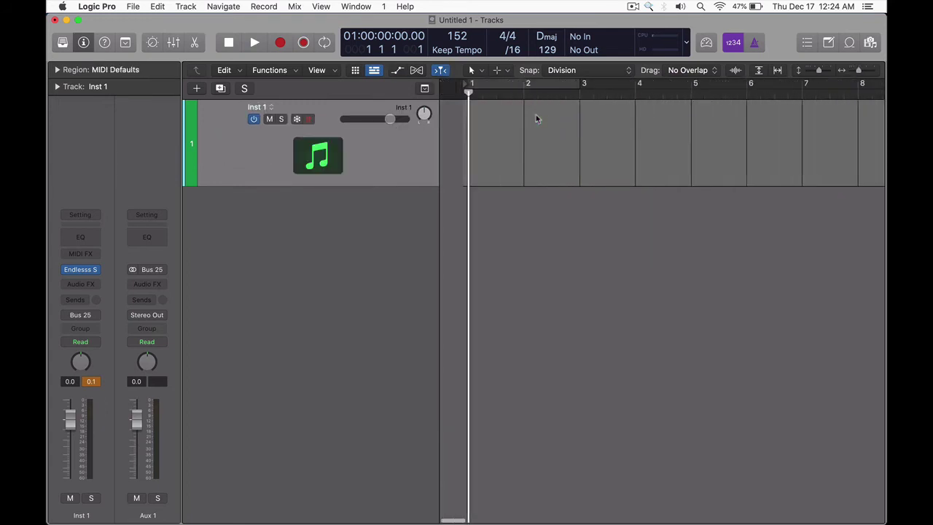
Search the Apple Loops library for "vocal" and preview Angelic Vocal FX 01.
key(o)
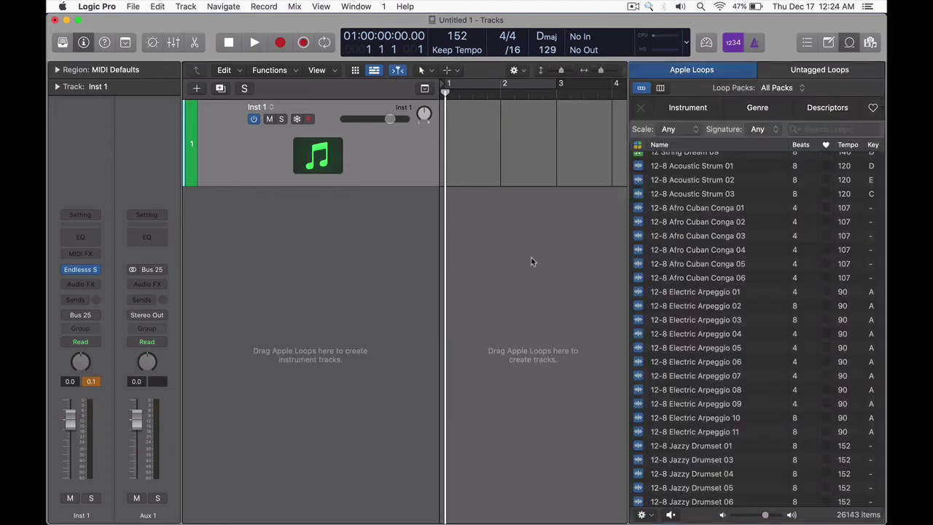
click(840, 129)
text(voc)
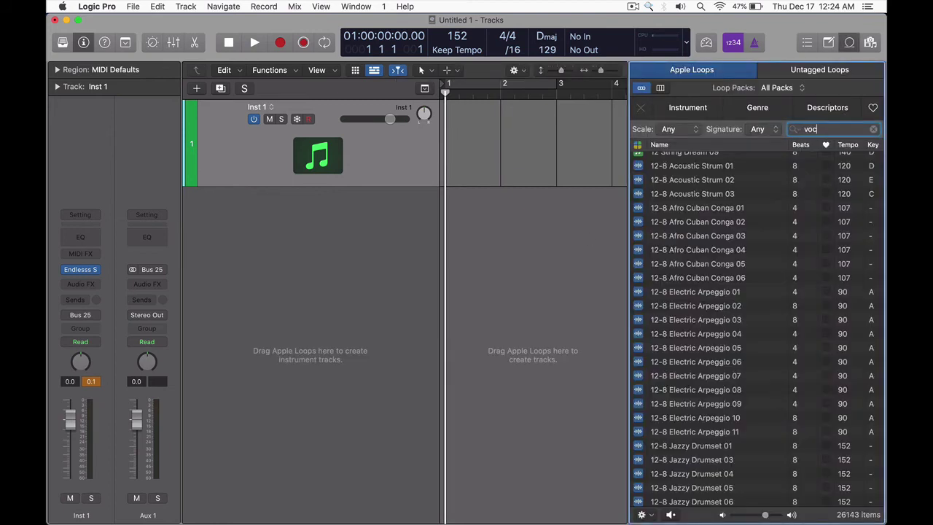
text(al)
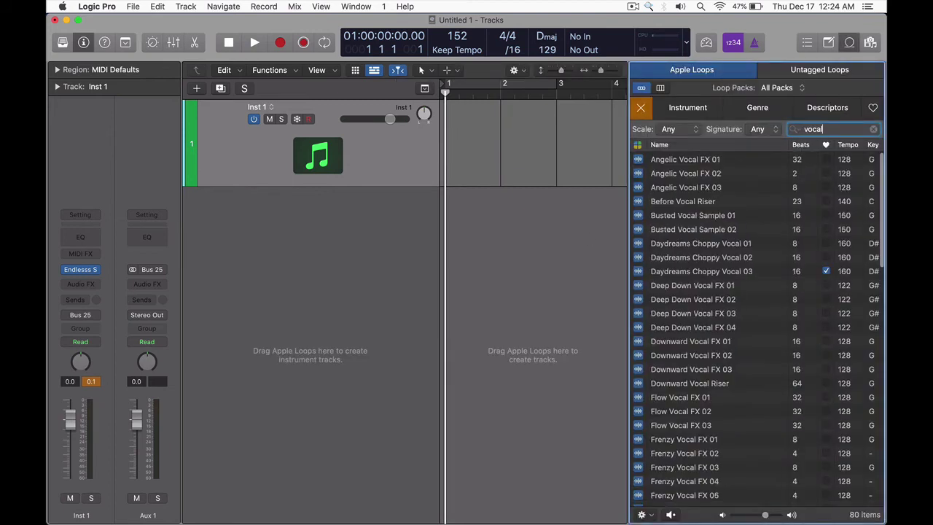
click(680, 159)
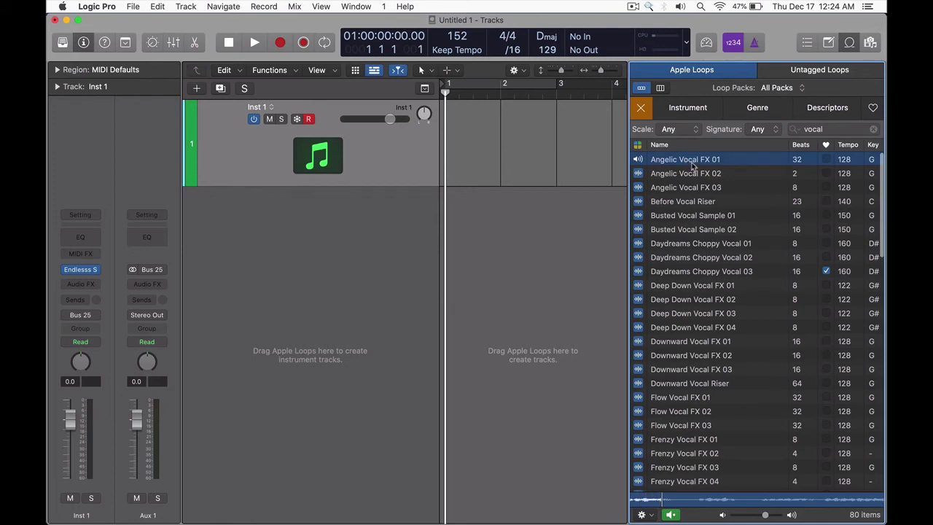
Add Angelic Vocal FX 01 to a new audio track at bar 1 with its tempo information imported, and hide the loop browser.
drag(693, 166, 446, 213)
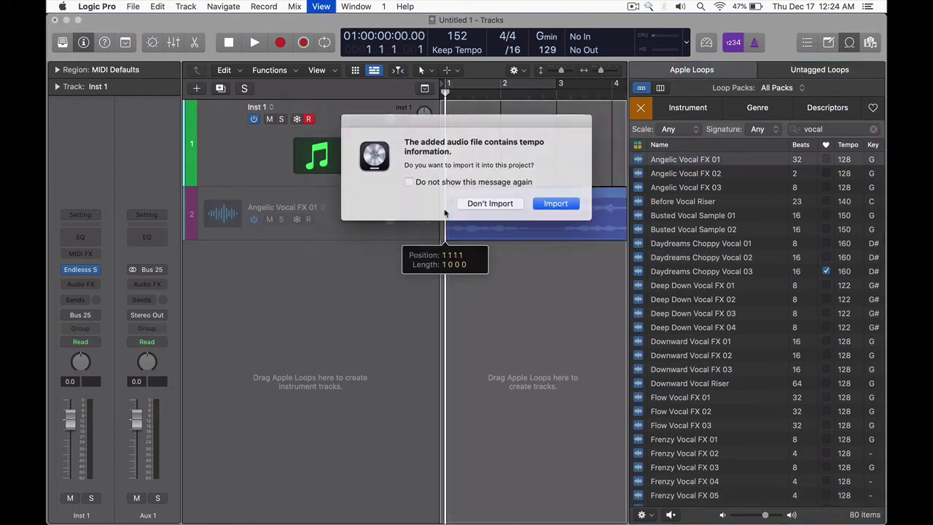
key(Return)
click(393, 140)
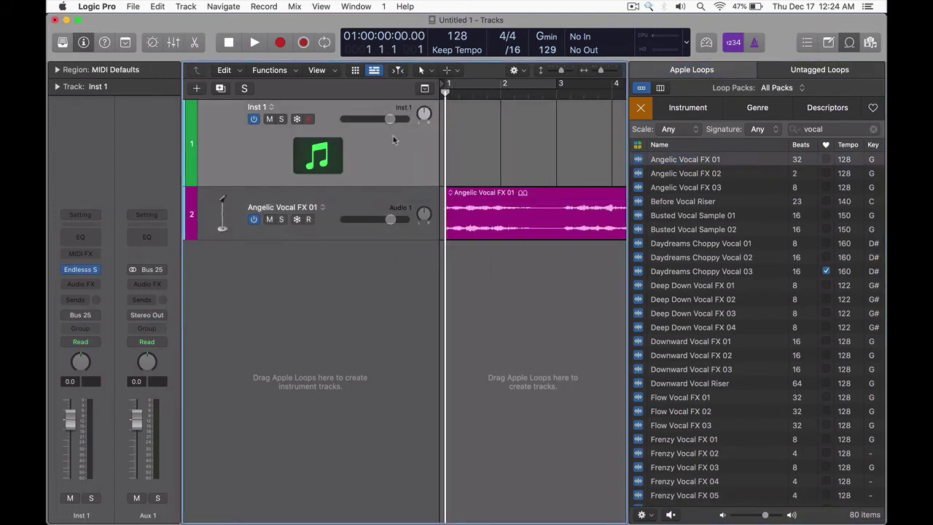
key(o)
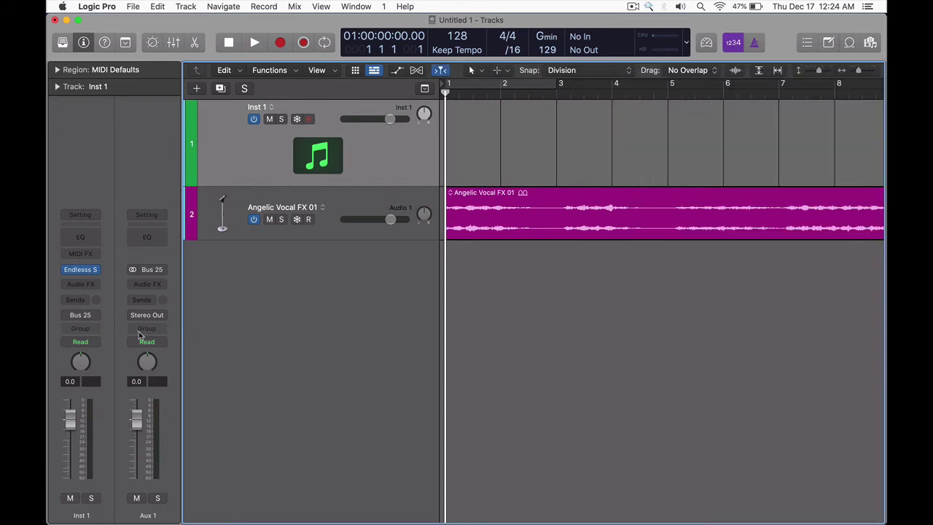
Open Endlesss Studio on the Inst 1 channel and set its side chain input to Angelic Vocal FX 01 (Audio 1).
click(90, 272)
click(761, 71)
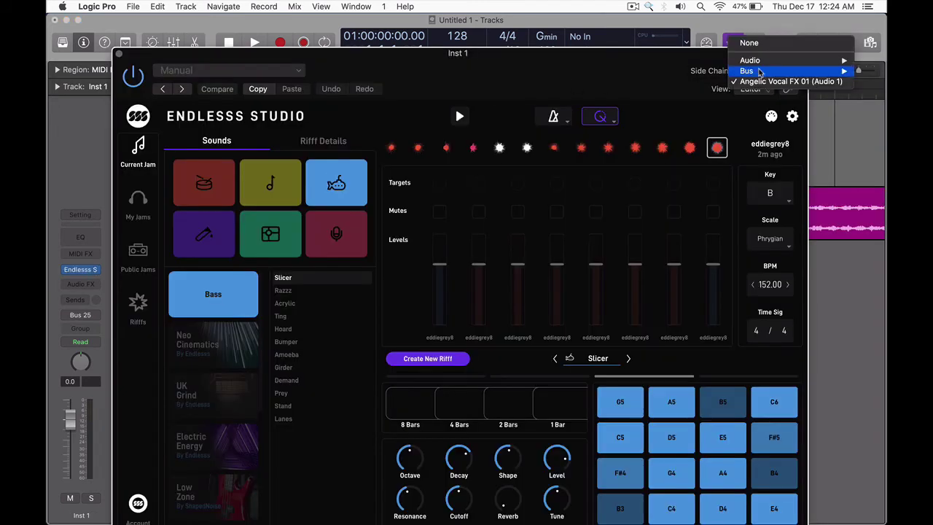
click(771, 81)
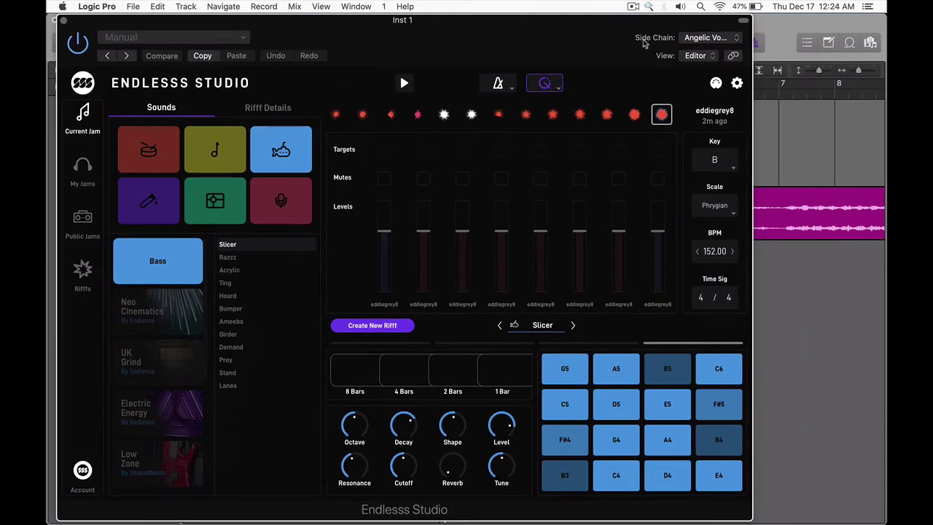
drag(667, 42, 674, 42)
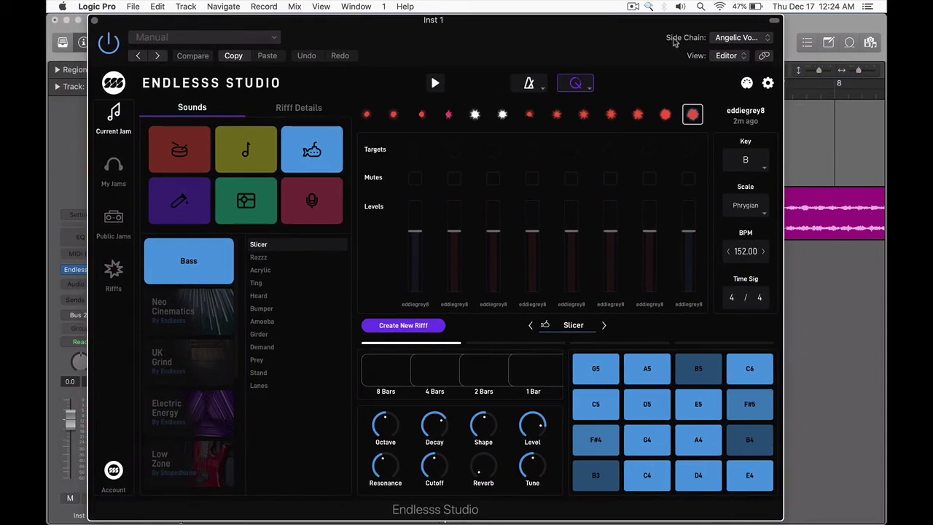
Play the project with Endlesss Studio's Audio In input selected to check the side-chained vocal signal.
key(space)
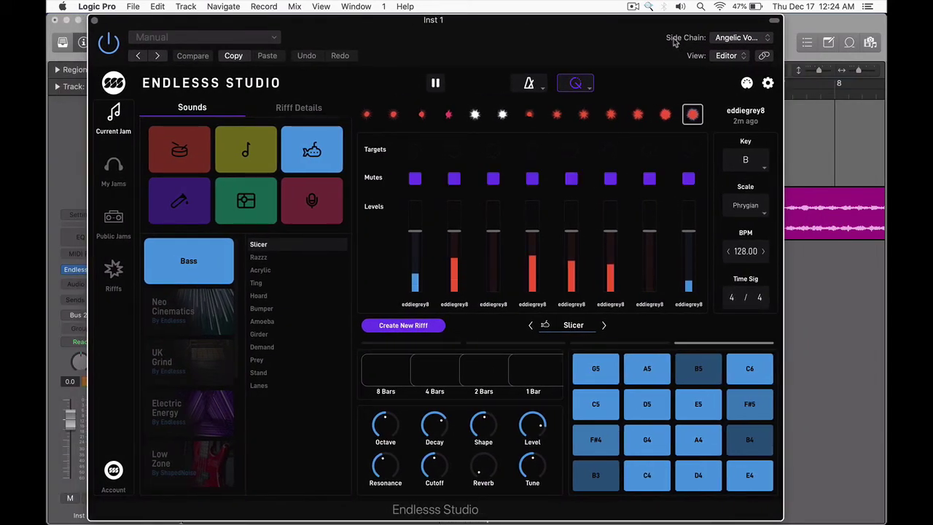
click(309, 206)
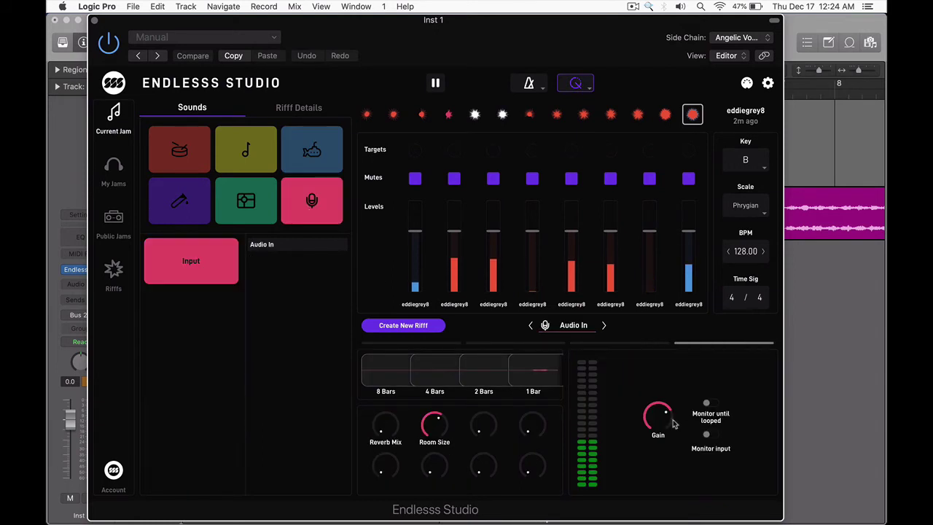
mouse_move(662, 422)
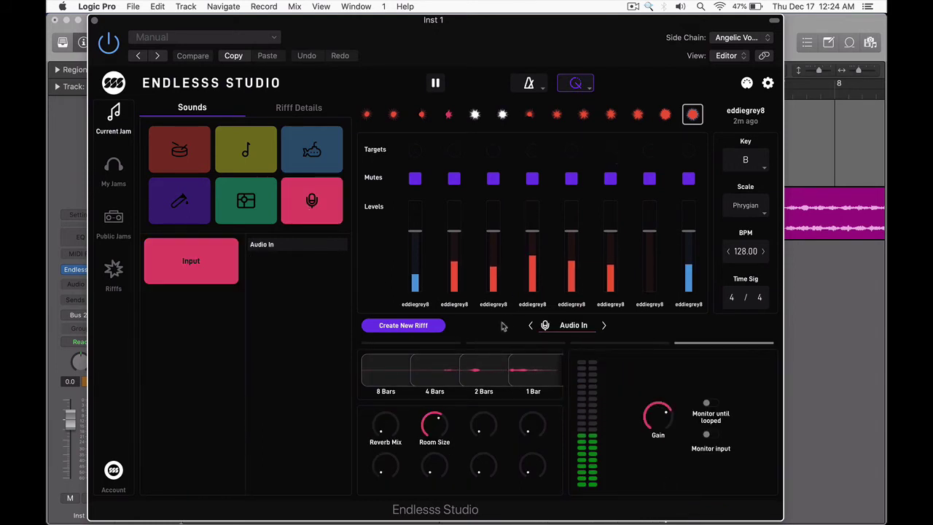
key(space)
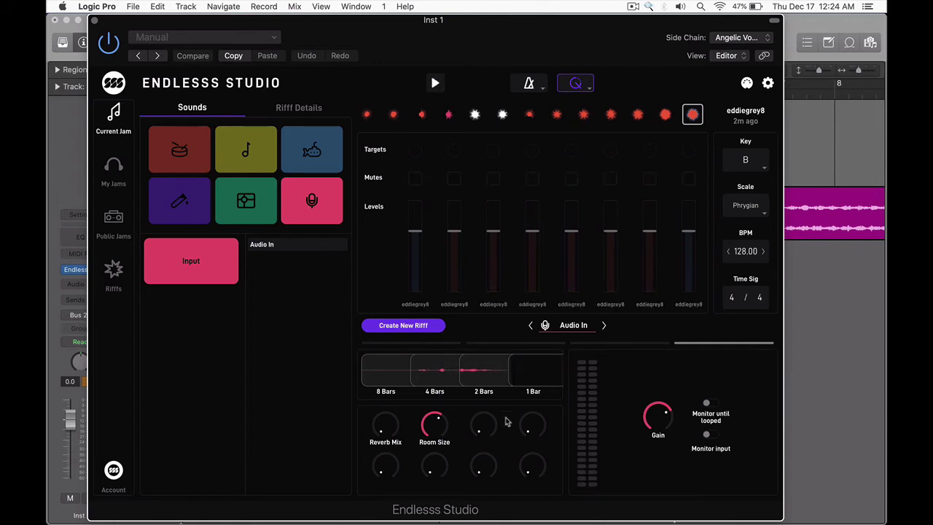
Switch Endlesss Studio to the Infinite Sampler and turn on cycling over bars 1 and 2 in the project.
click(197, 191)
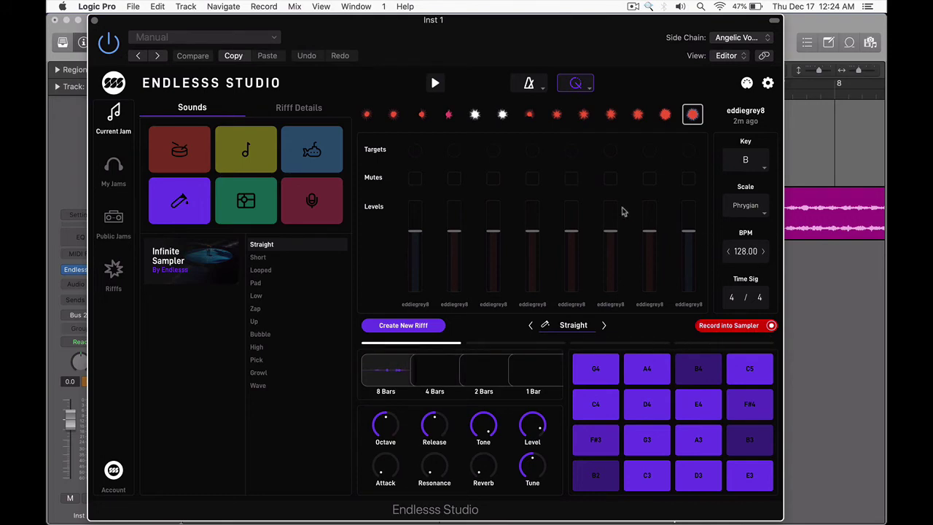
key(super+w)
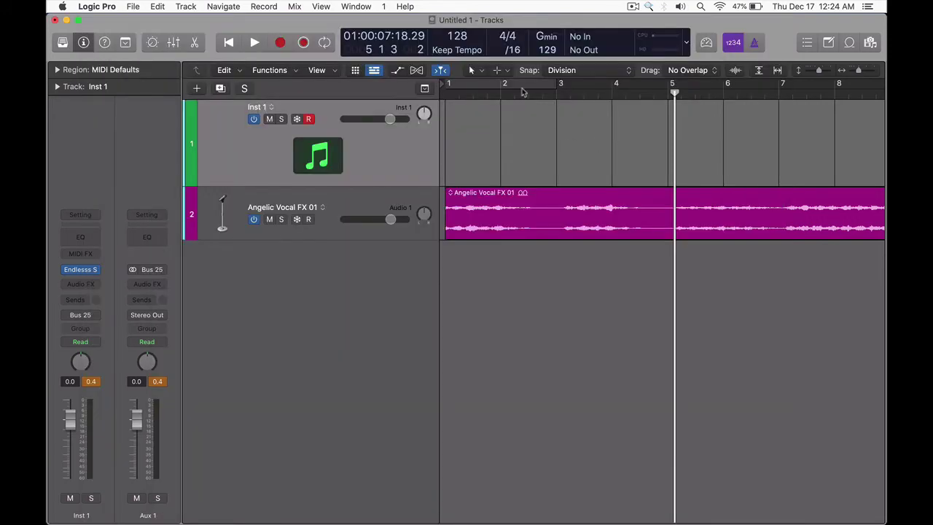
key(c)
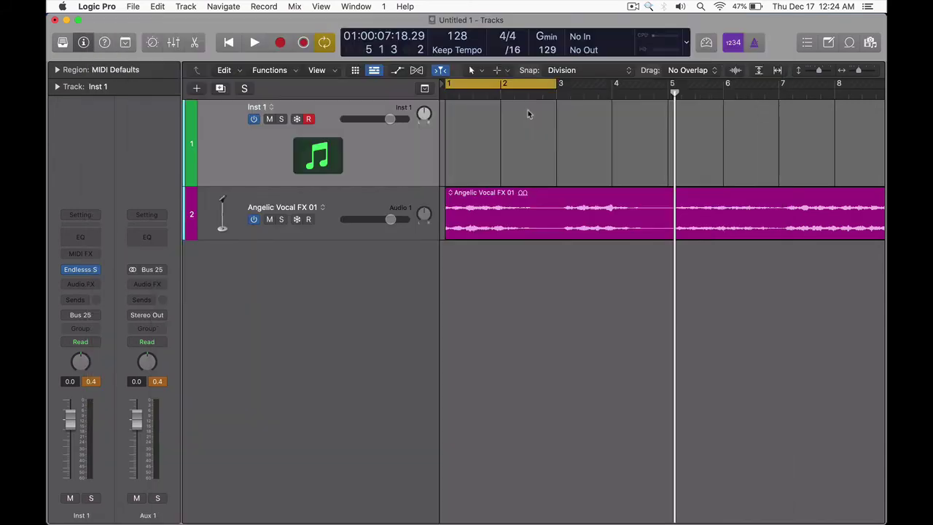
Play the cycled section and start recording it into the Infinite Sampler with the Straight sound.
key(space)
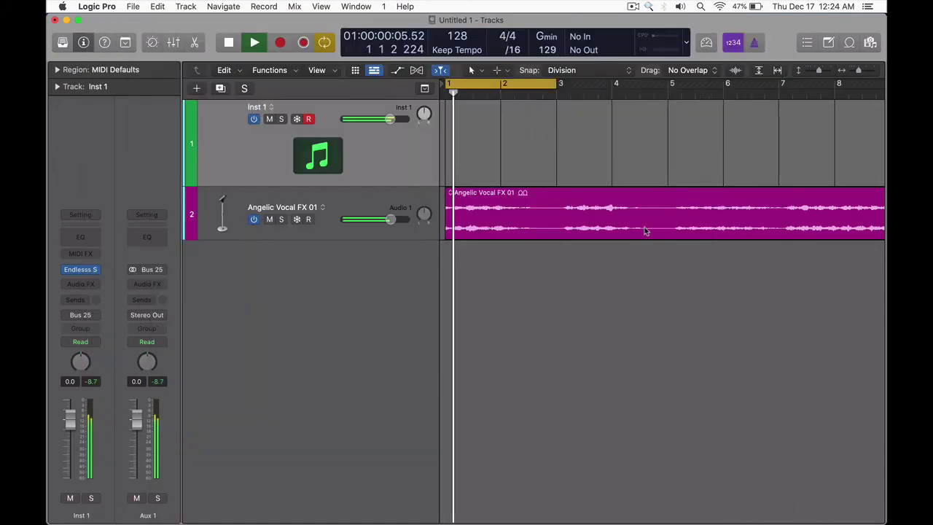
key(v)
click(745, 330)
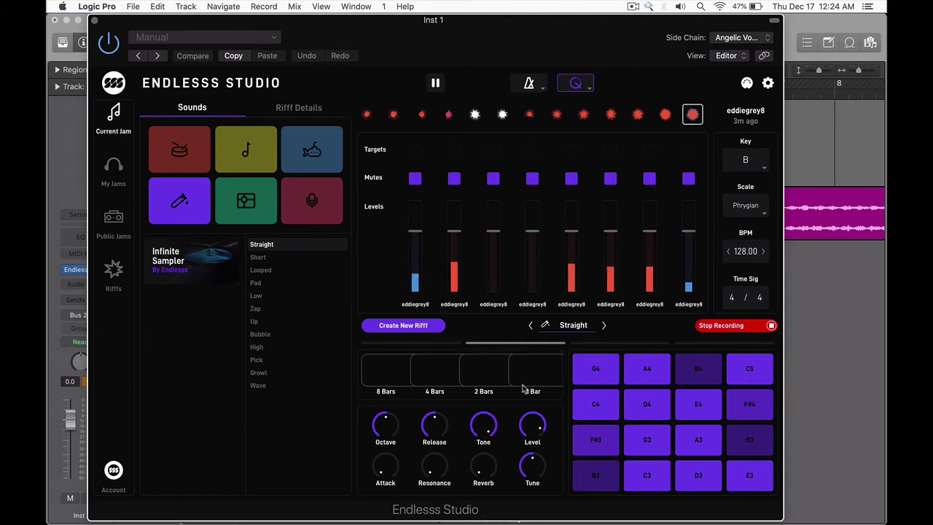
key(space)
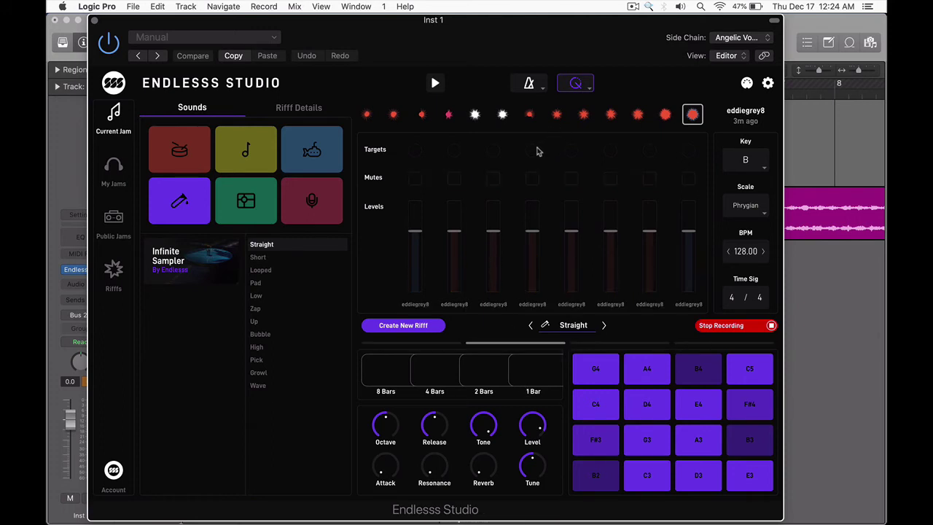
Mute all eight layers of the current rifff during playback, and stop the project.
key(space)
click(414, 178)
click(454, 177)
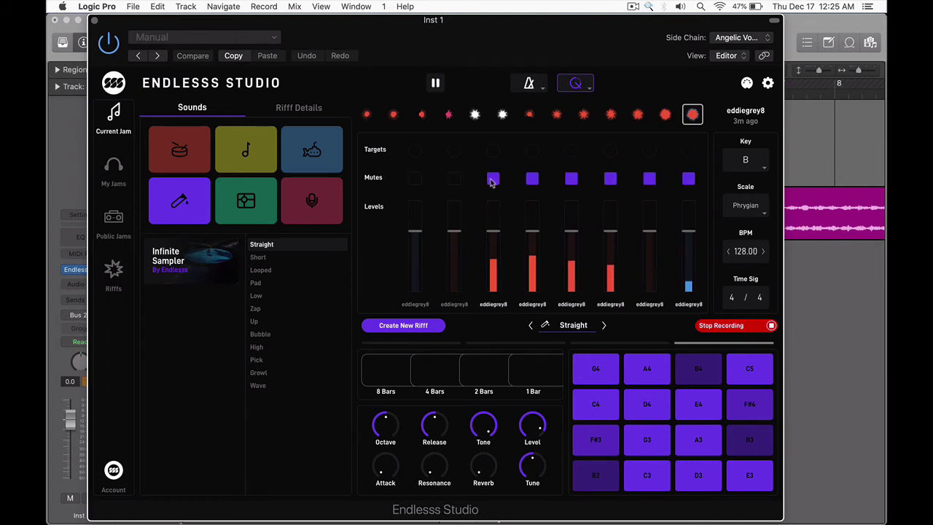
click(493, 179)
click(532, 178)
click(570, 179)
click(610, 178)
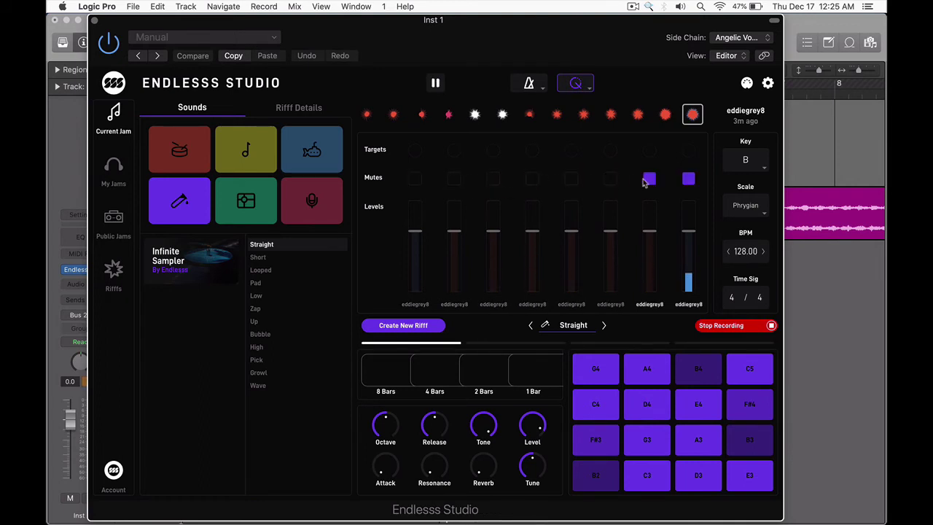
click(649, 178)
click(688, 179)
key(space)
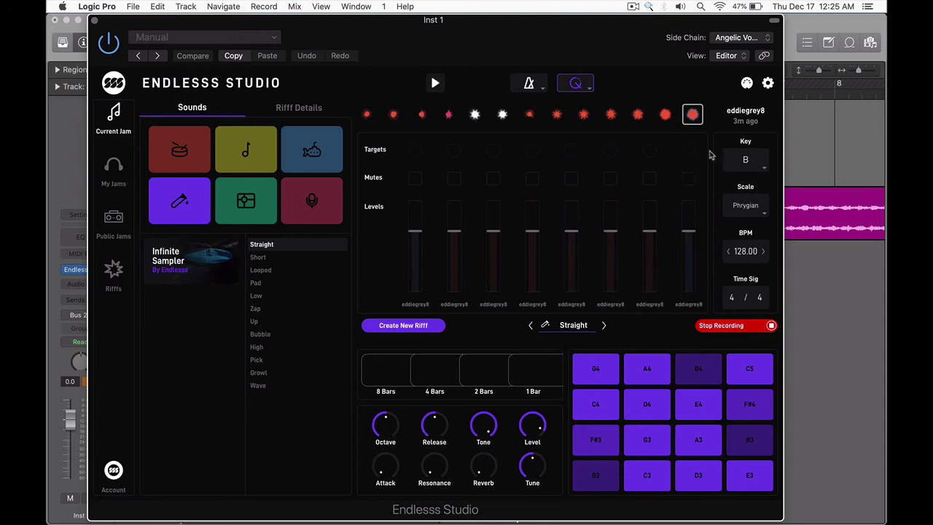
Capture two loops of the side-chained vocal from Audio In as new layers, using the 2 Bars length for the first.
click(314, 209)
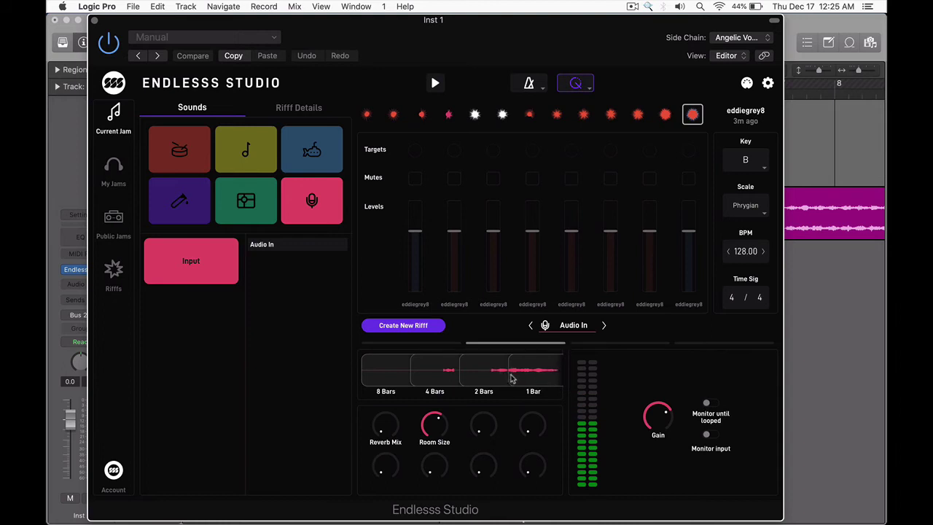
click(486, 374)
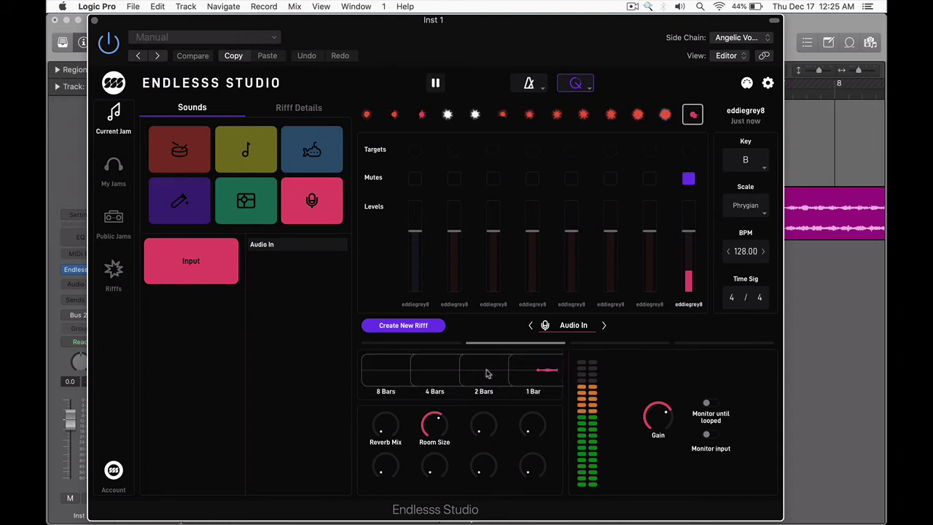
key(space)
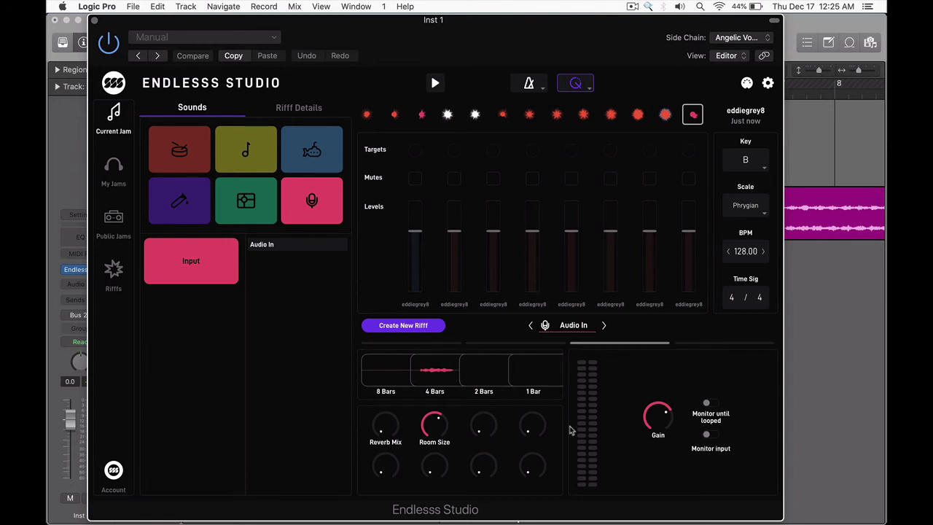
key(space)
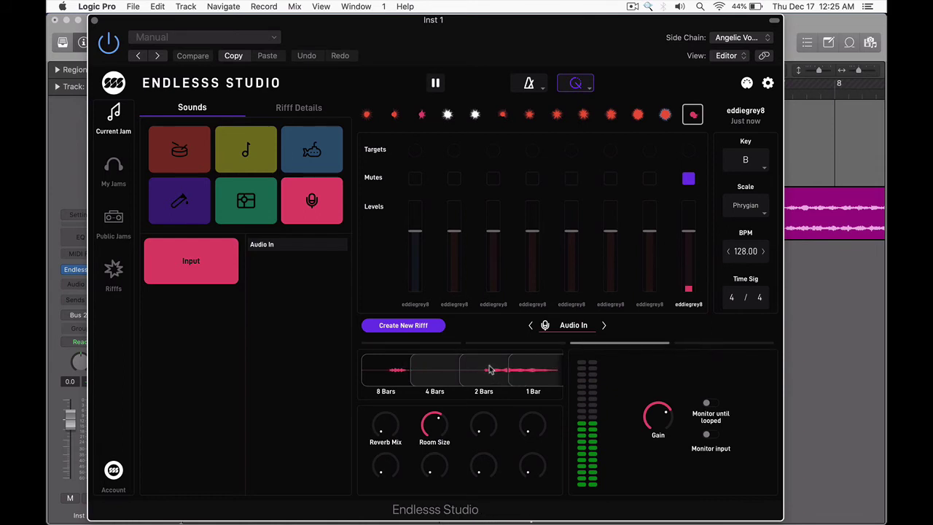
key(space)
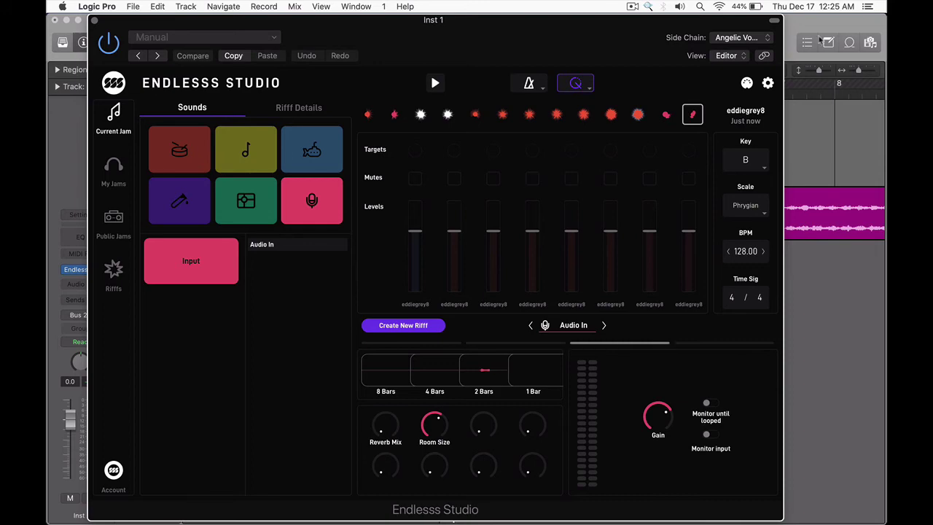
Set the Endlesss Studio side chain to None and mute the Angelic Vocal FX 01 track.
click(740, 37)
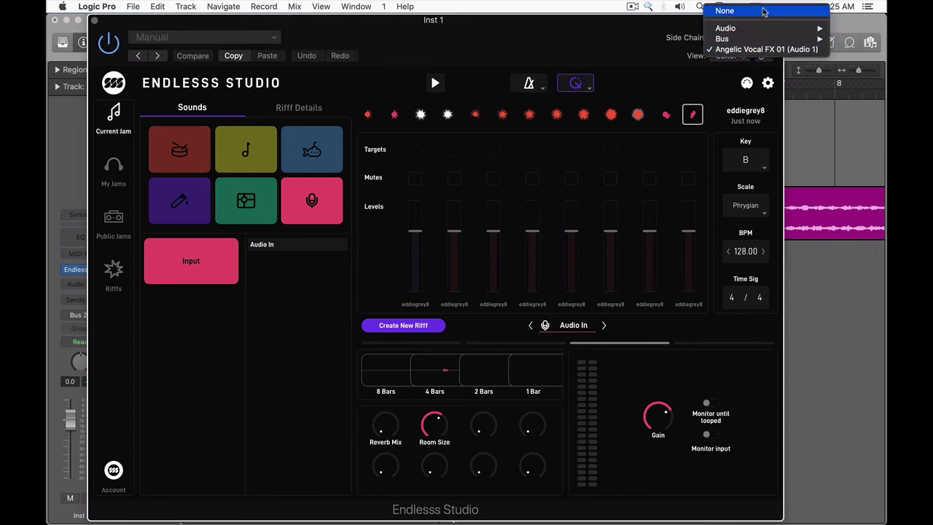
click(761, 9)
drag(623, 53, 628, 366)
click(269, 218)
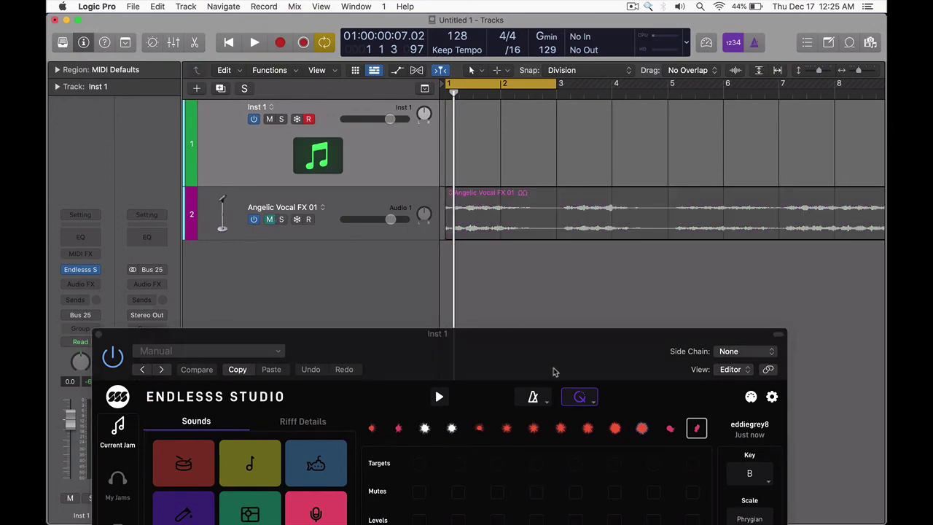
drag(556, 371, 555, 58)
Play the rifff and toggle the mute of each of the two captured vocal layers to compare them.
key(space)
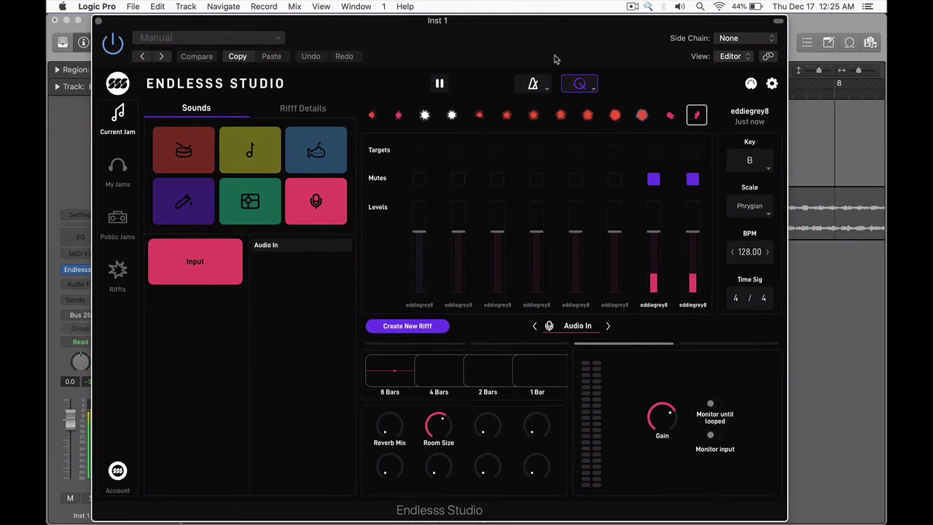
click(652, 179)
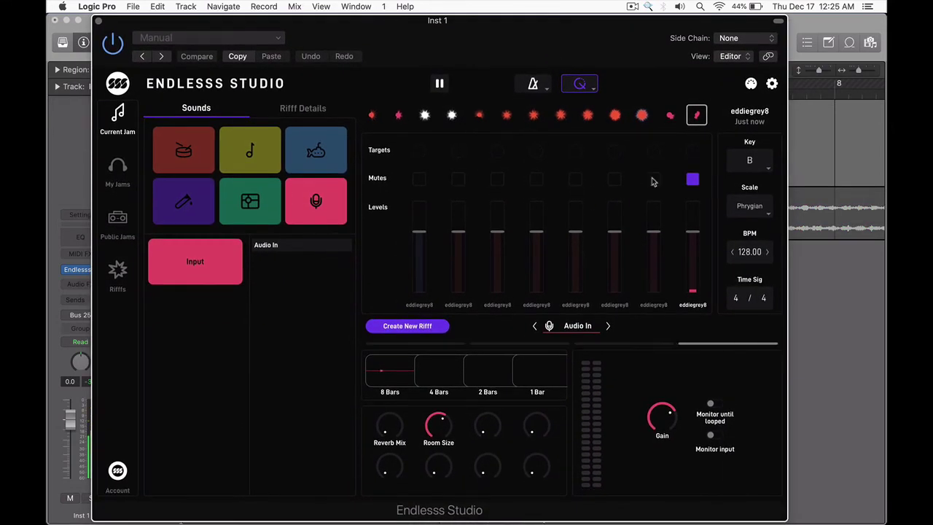
click(652, 179)
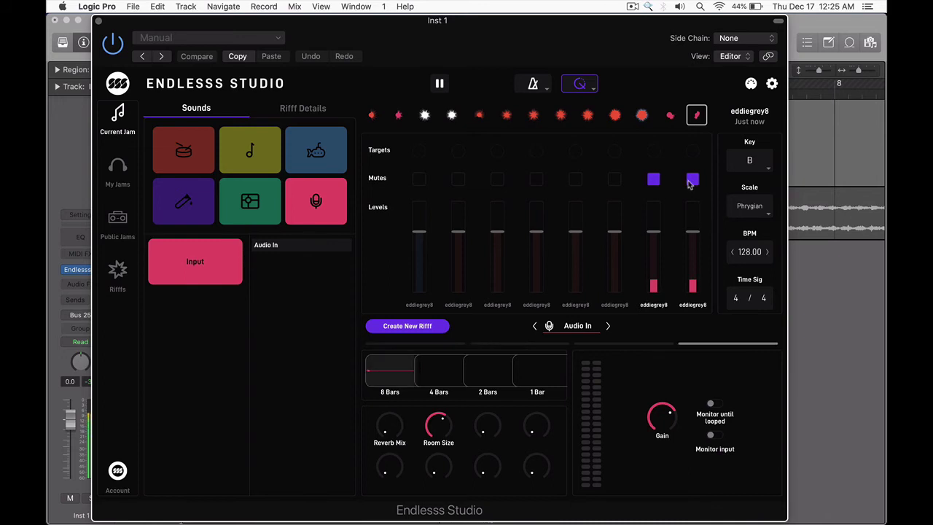
click(692, 179)
click(692, 179)
key(space)
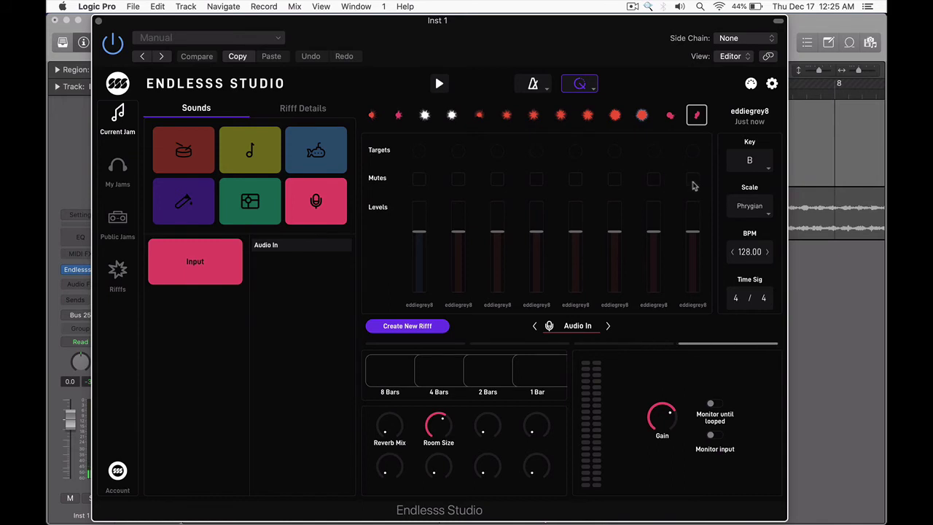
Resume playback and target the two captured vocal layers for effects.
key(space)
click(692, 179)
click(653, 179)
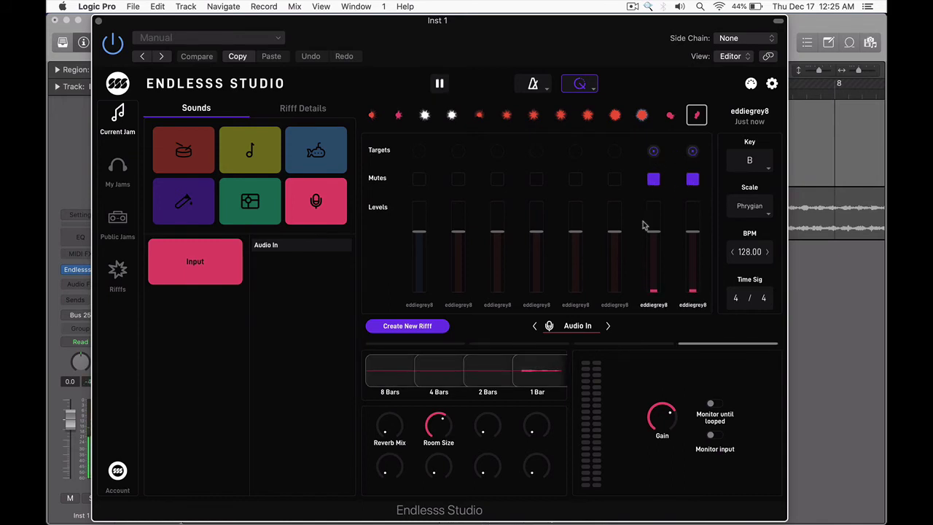
Try the Core FX Lowpass and Delay effects on the targeted vocal layers with the XY pad.
click(250, 201)
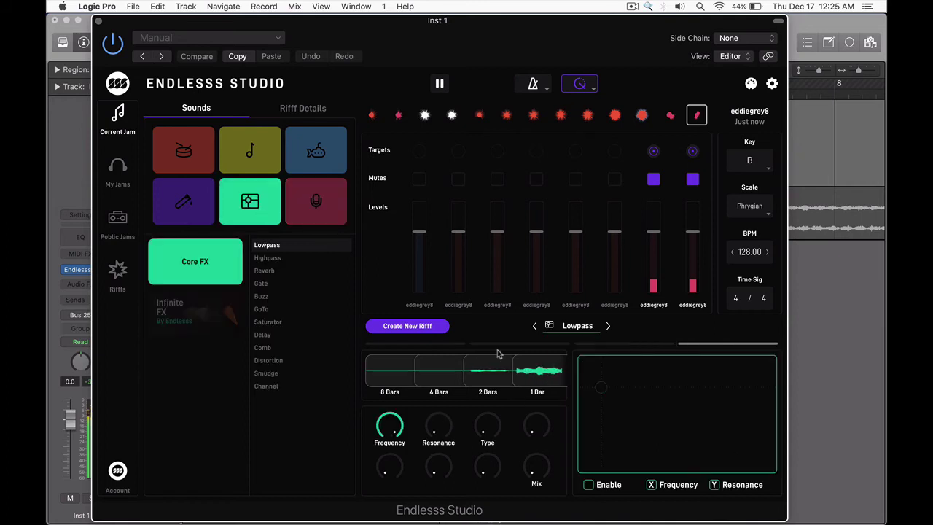
drag(602, 416, 603, 456)
click(278, 334)
click(594, 448)
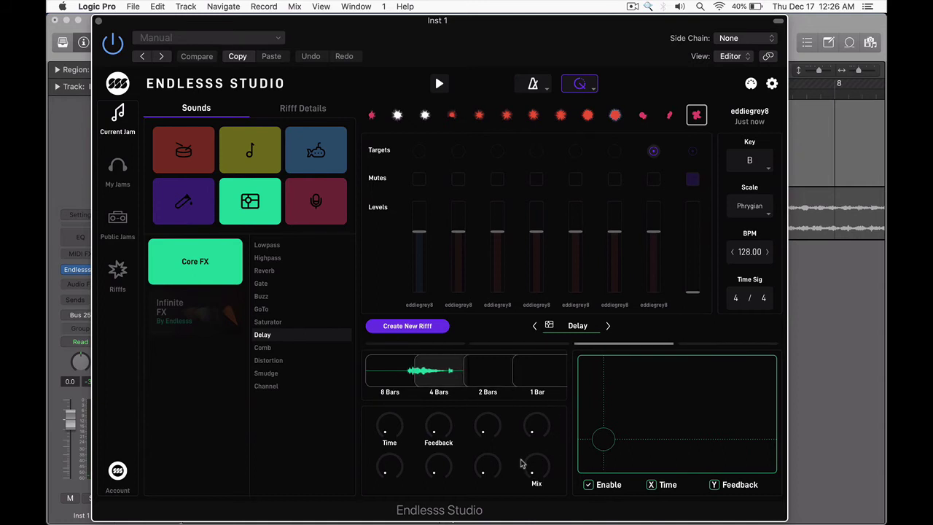
Return to the previous rifff and enable the Core FX Reverb effect.
click(668, 115)
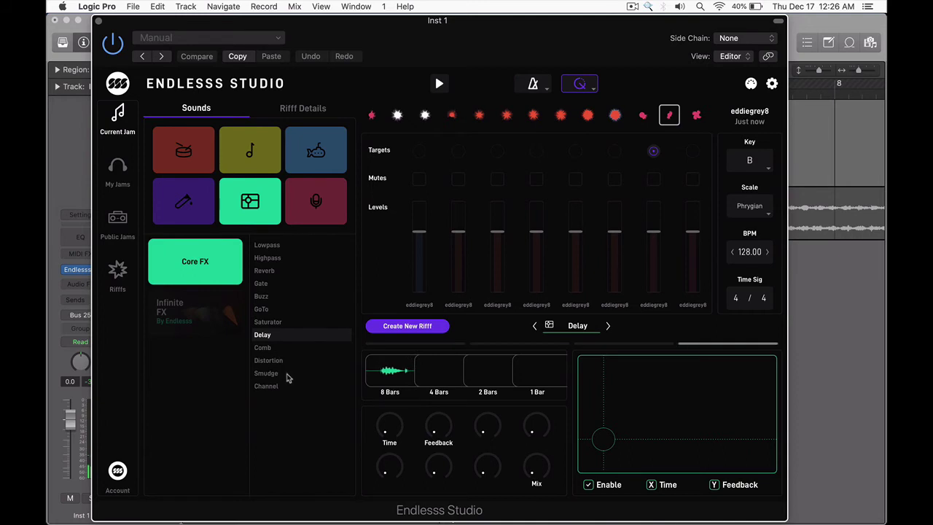
click(283, 271)
click(593, 484)
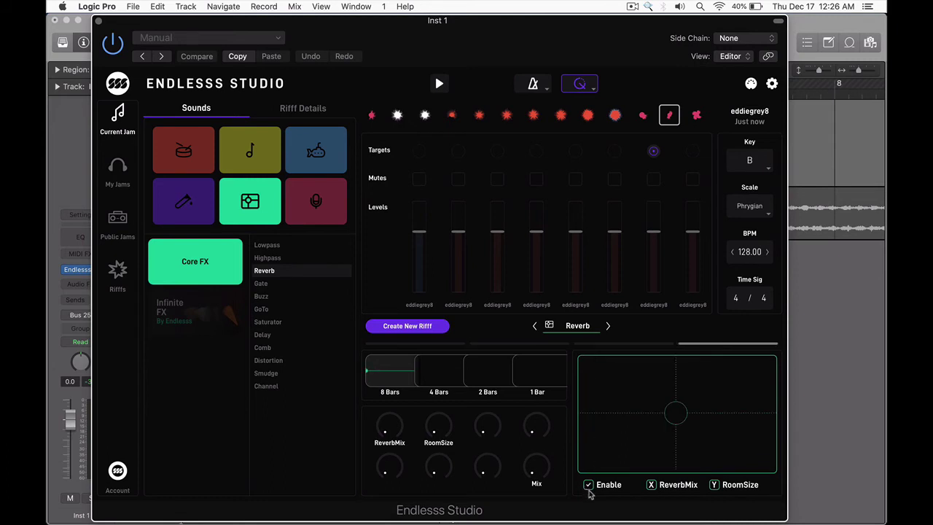
Capture 2 bars of the targeted vocal layer with Reverb during playback, switch the effect off and stop playback.
click(588, 486)
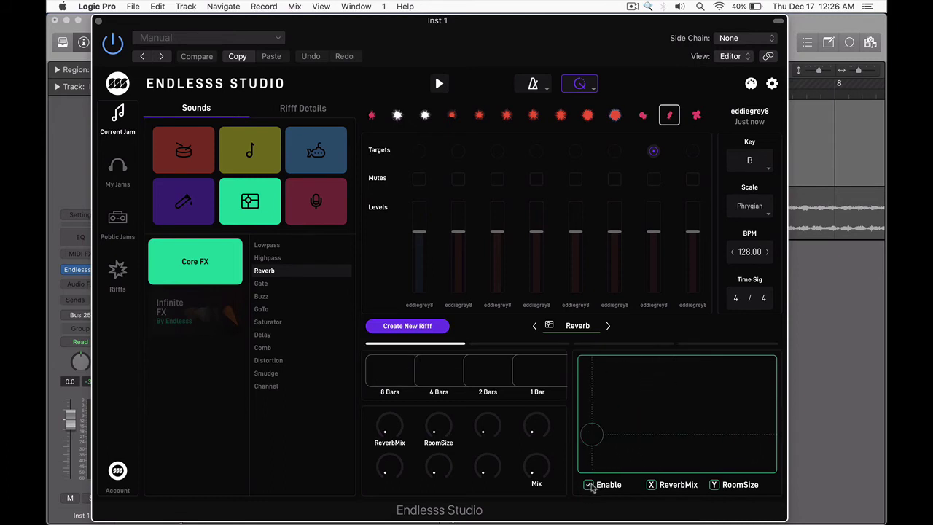
key(space)
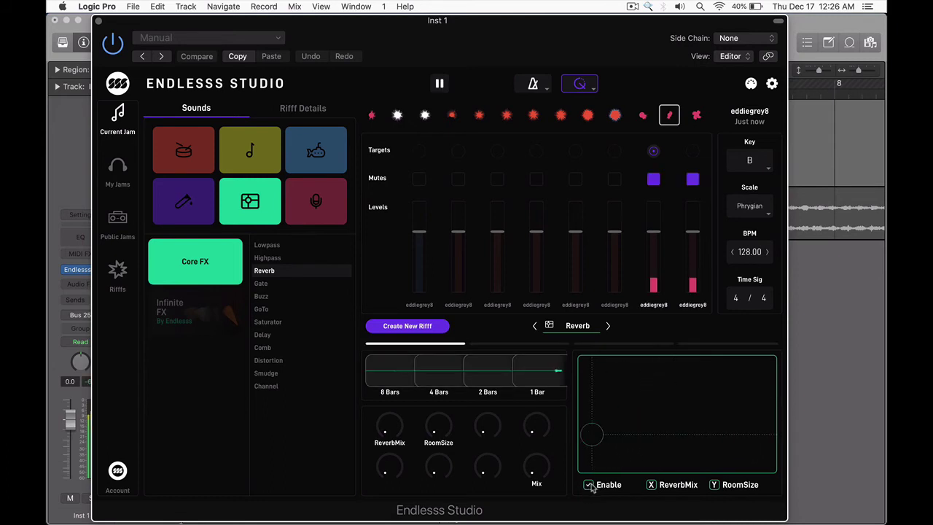
click(501, 373)
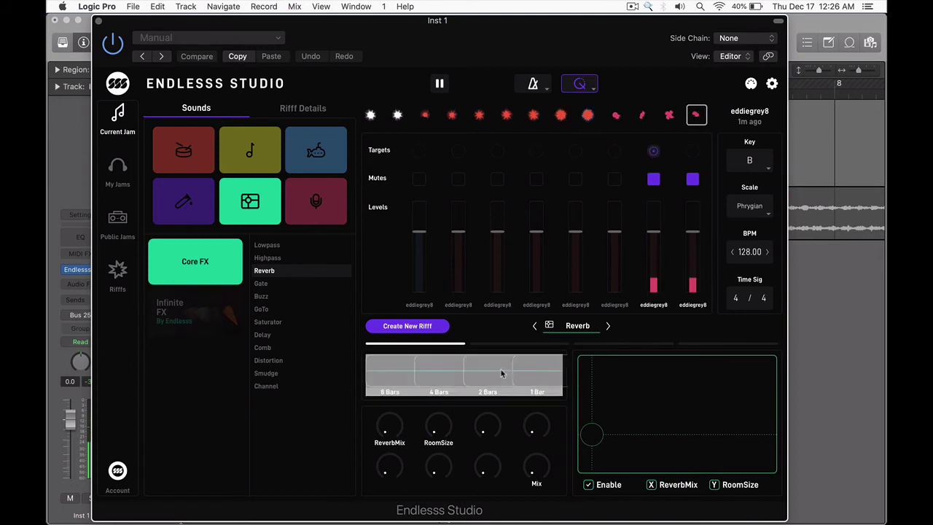
click(588, 484)
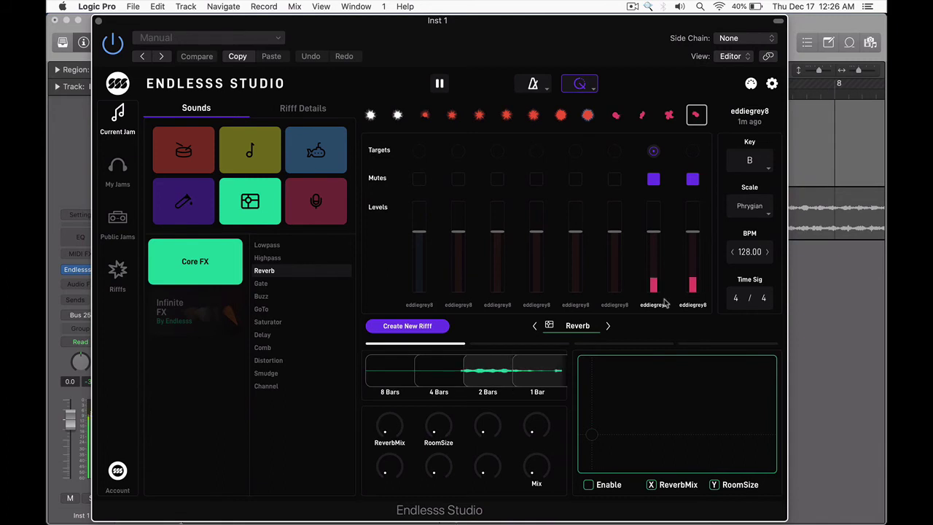
key(space)
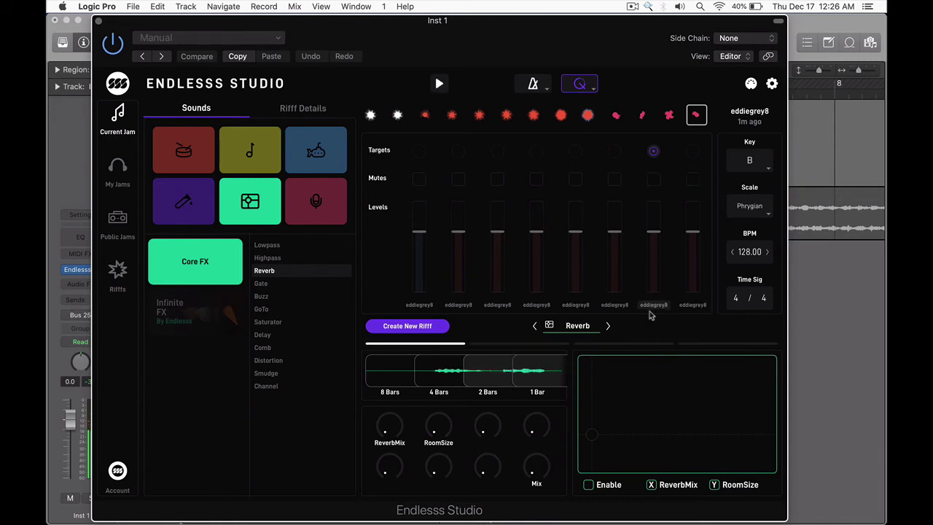
Review the audio device and I/O buffer settings in Logic's preferences, and move the plug-in window aside.
key(alt+comma)
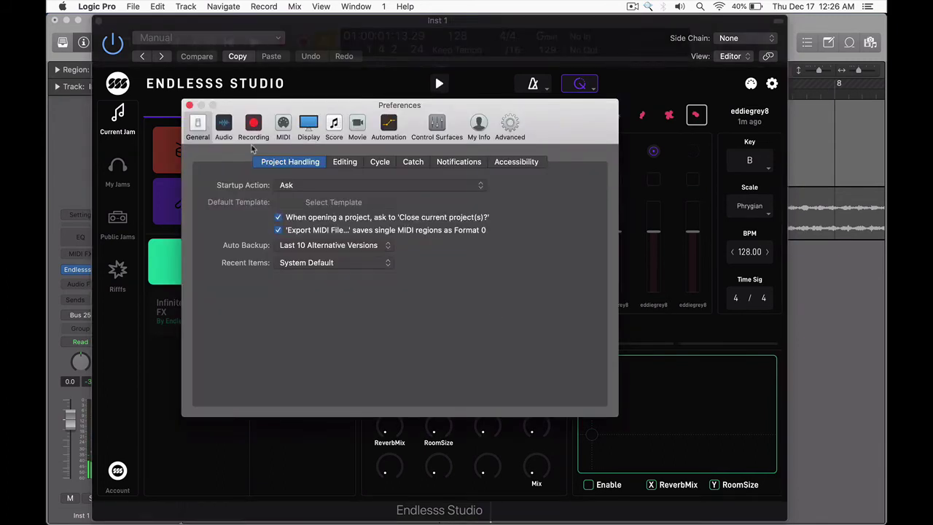
click(223, 125)
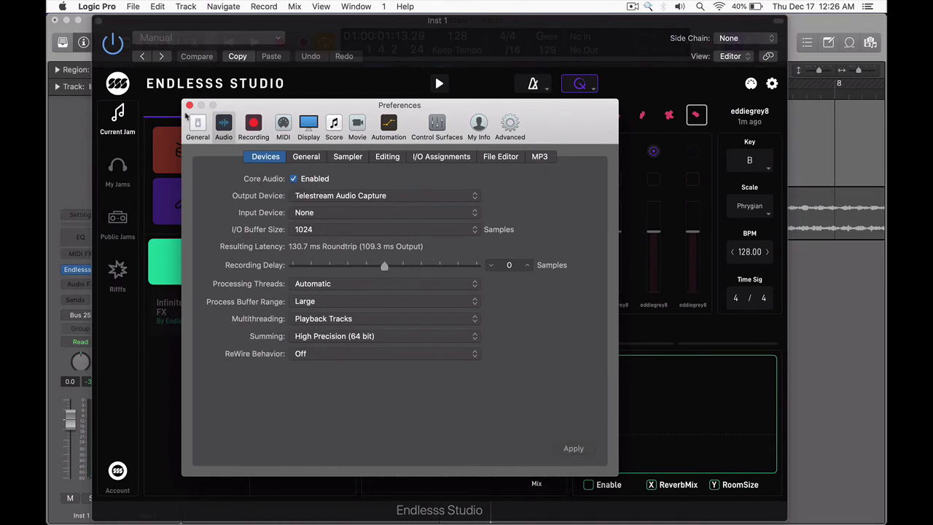
click(190, 106)
drag(453, 47, 515, 48)
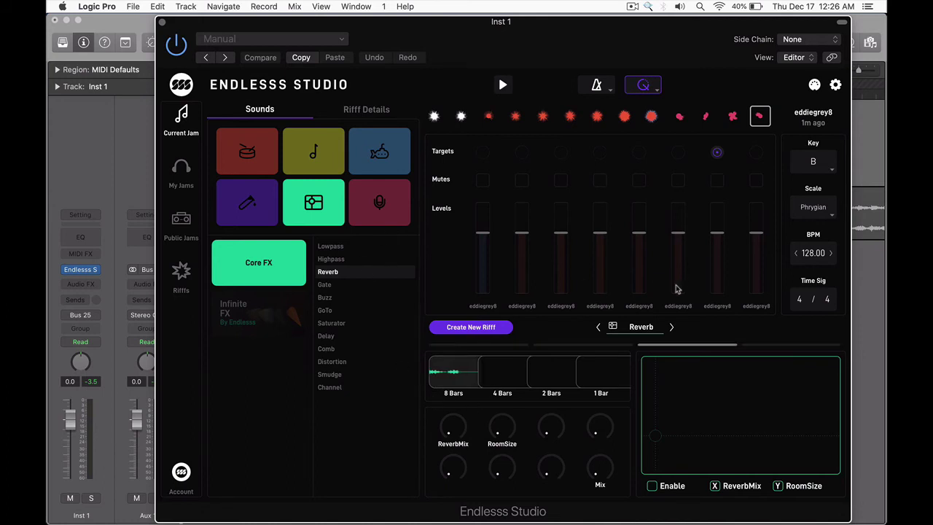
Load the Infinite Sampler's Straight preset, target the two vocal layers and capture 2 bars of them as a new rifff.
key(space)
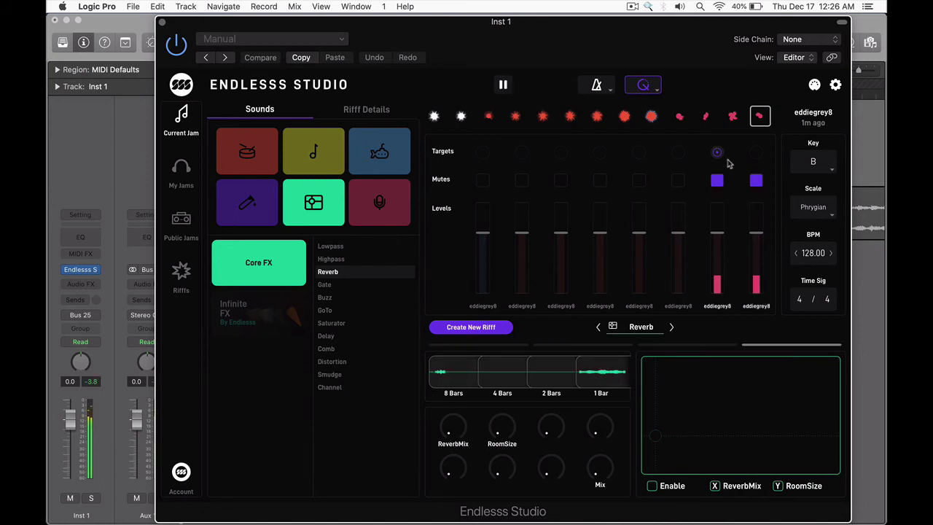
key(space)
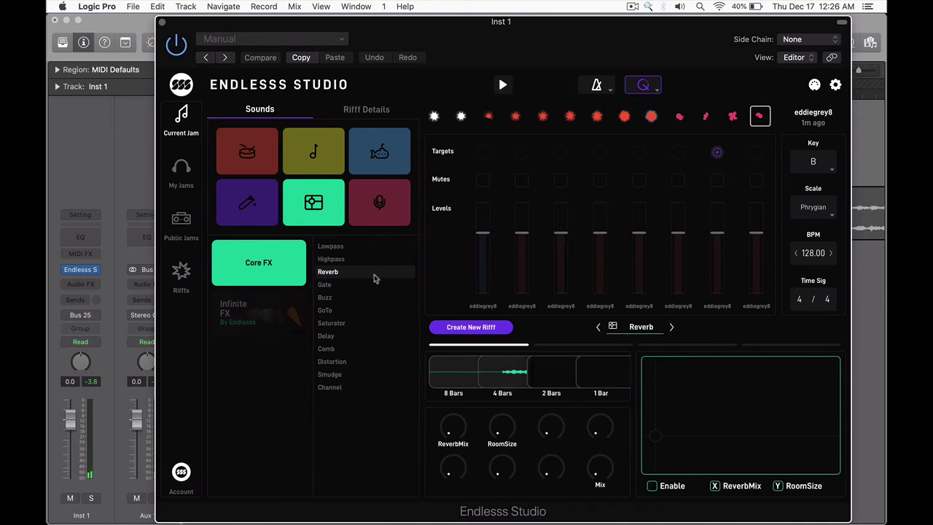
click(247, 202)
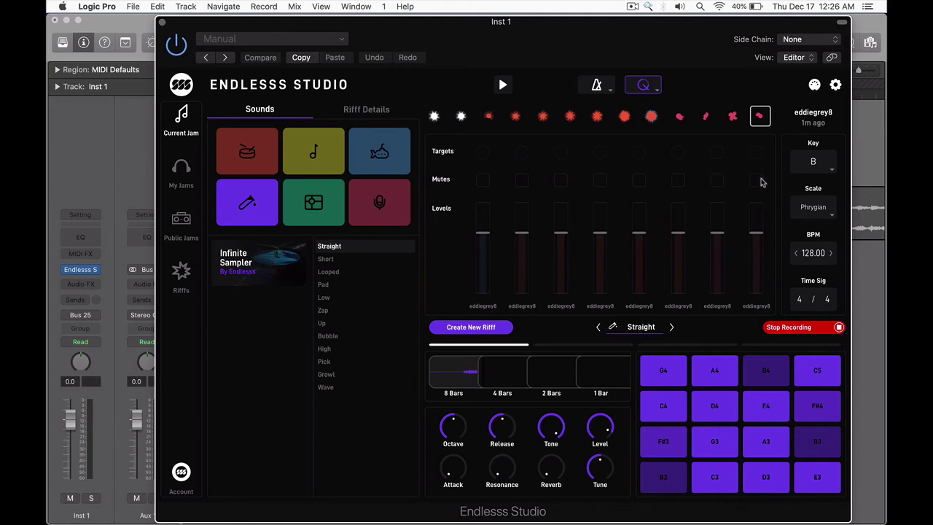
click(719, 154)
click(756, 152)
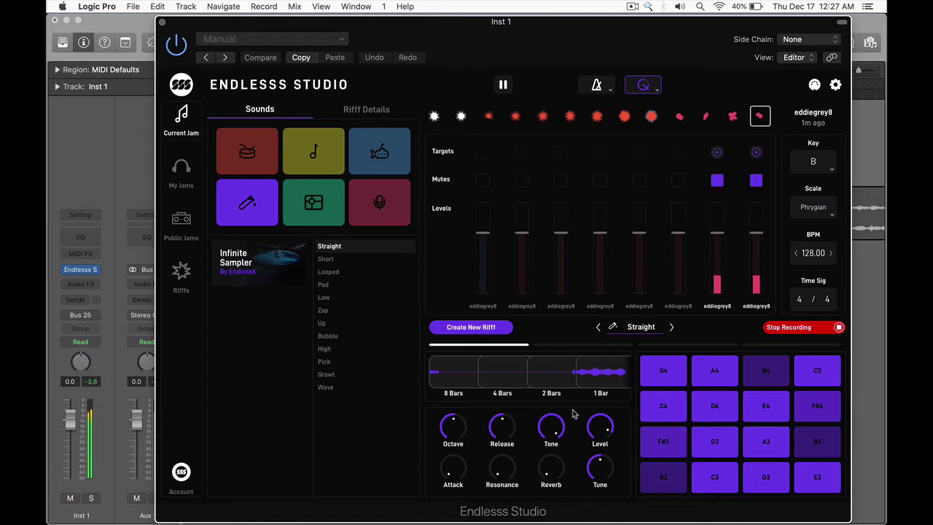
click(559, 375)
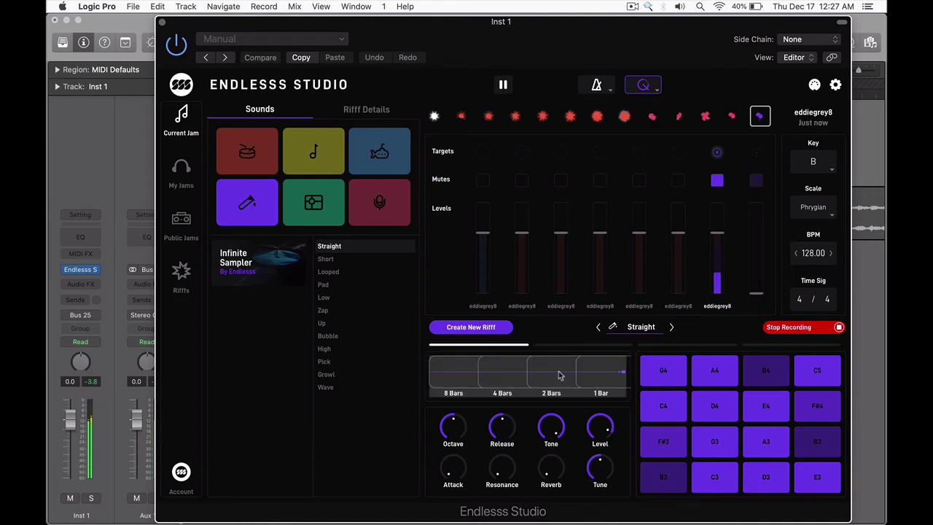
Audition the Straight sampler preset on the C4, D4, A3, E4, G4, F#3 and G3 pads.
click(664, 414)
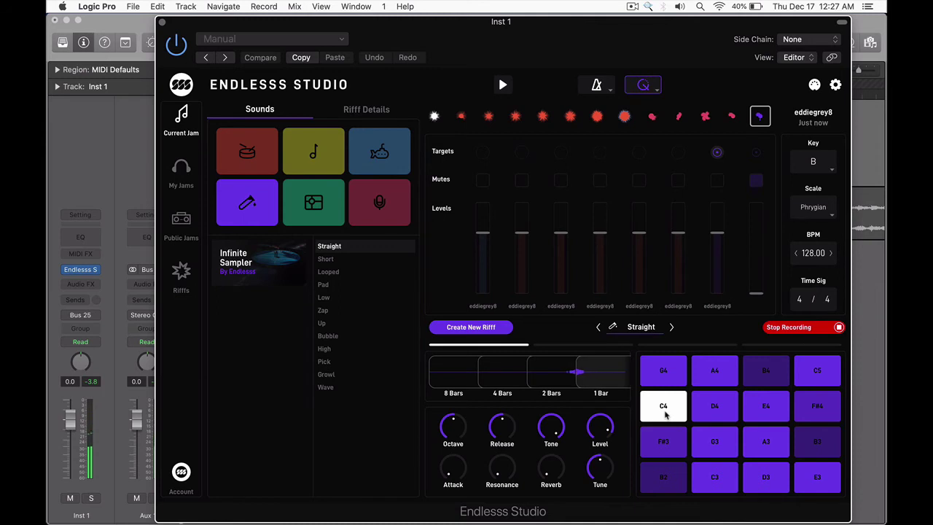
click(712, 413)
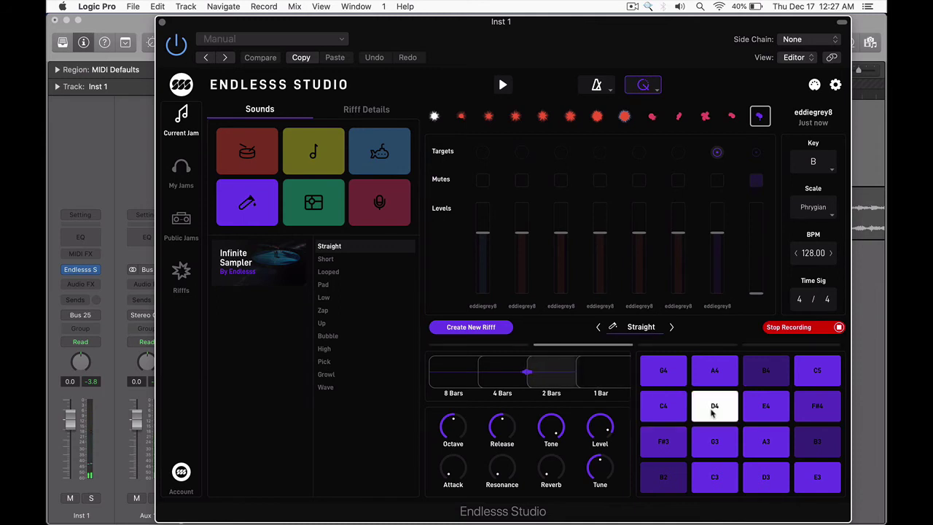
click(752, 442)
click(764, 406)
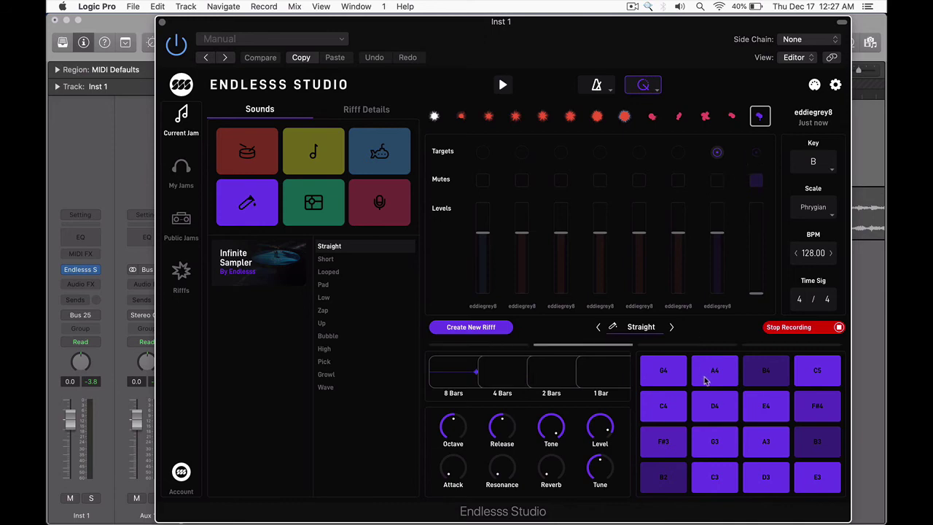
click(663, 370)
click(663, 441)
click(714, 444)
Bring up Musical Typing for Inst 1, play a C3 note and move the keyboard away from the sampler controls.
key(super+k)
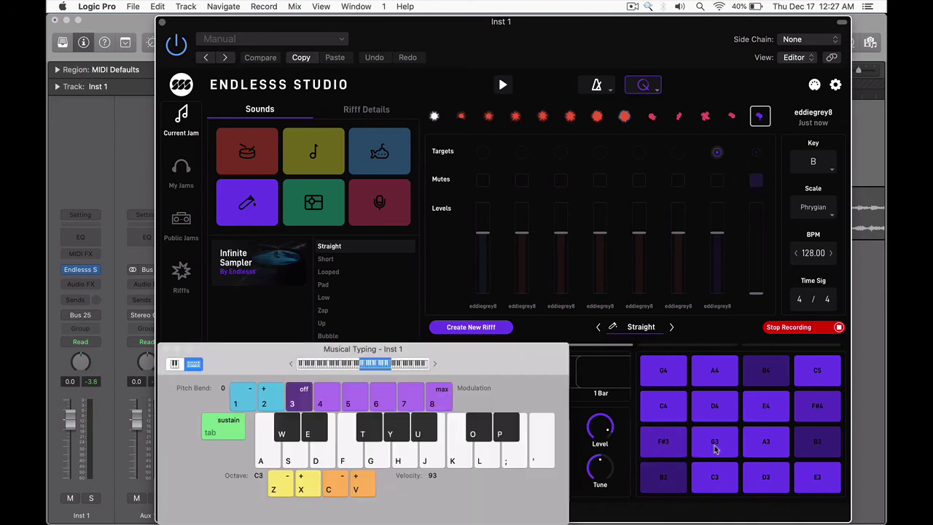
key(a)
drag(539, 376, 466, 454)
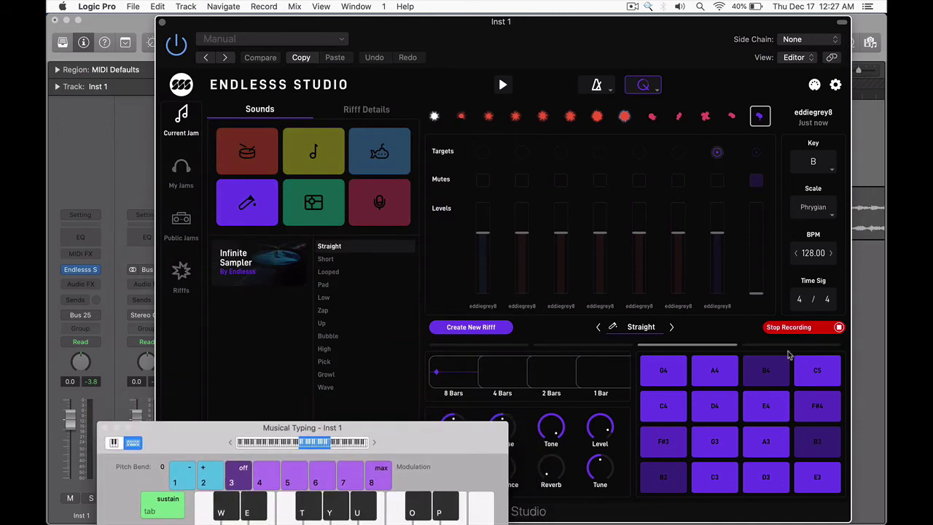
Play the captured vocal layer, end the running sampler recording and record a fresh take into the sampler.
click(717, 182)
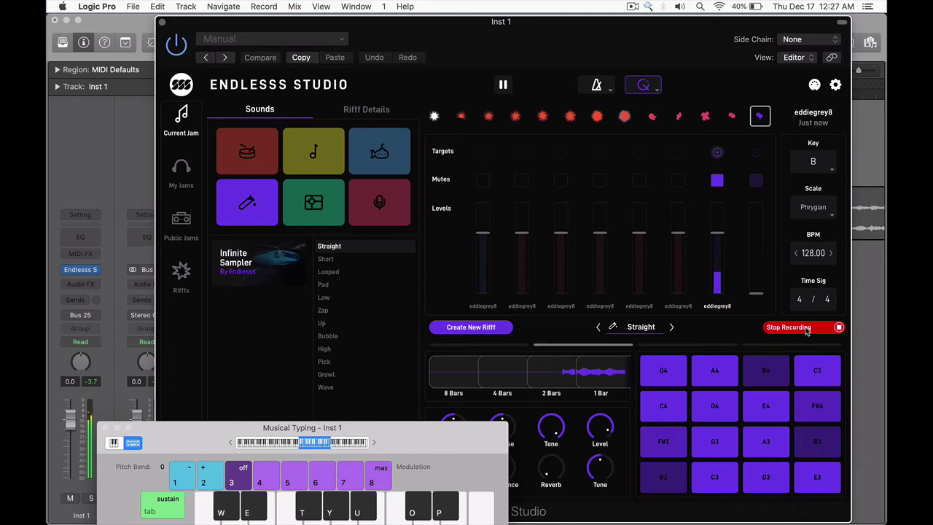
click(807, 330)
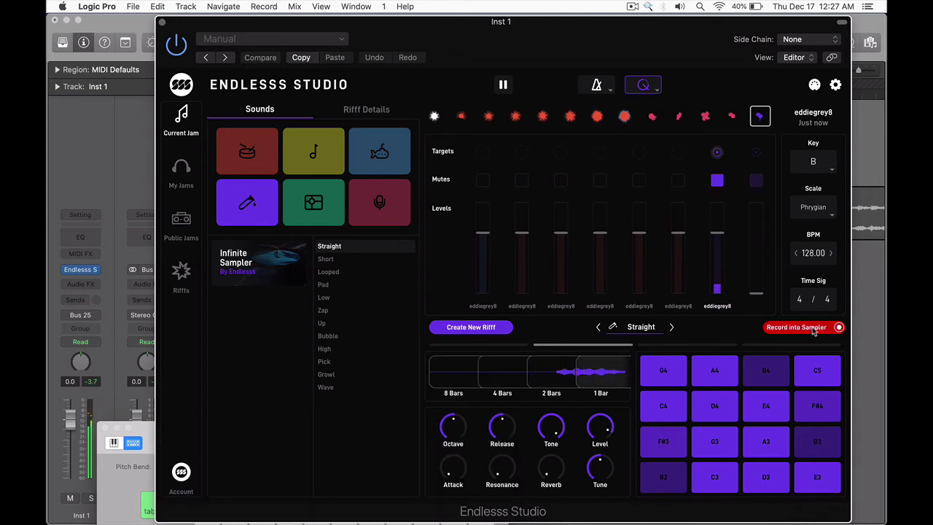
click(813, 330)
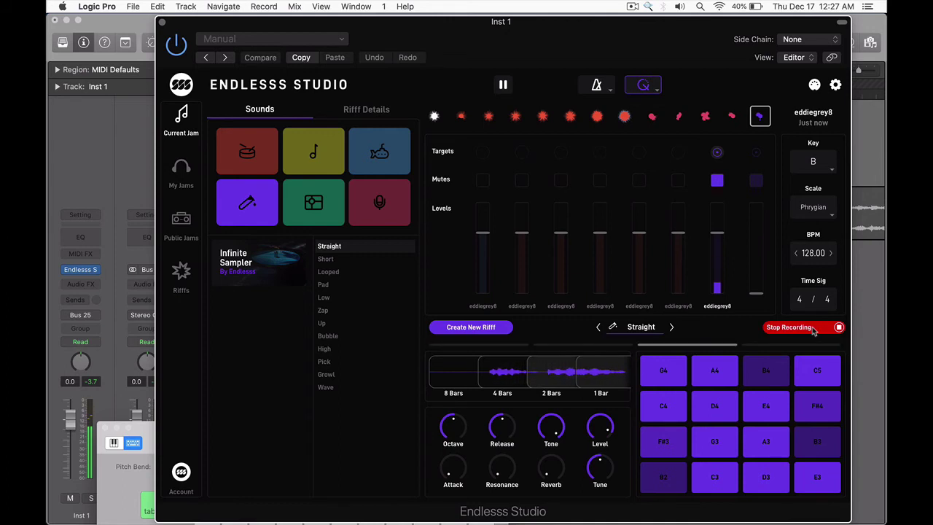
click(814, 330)
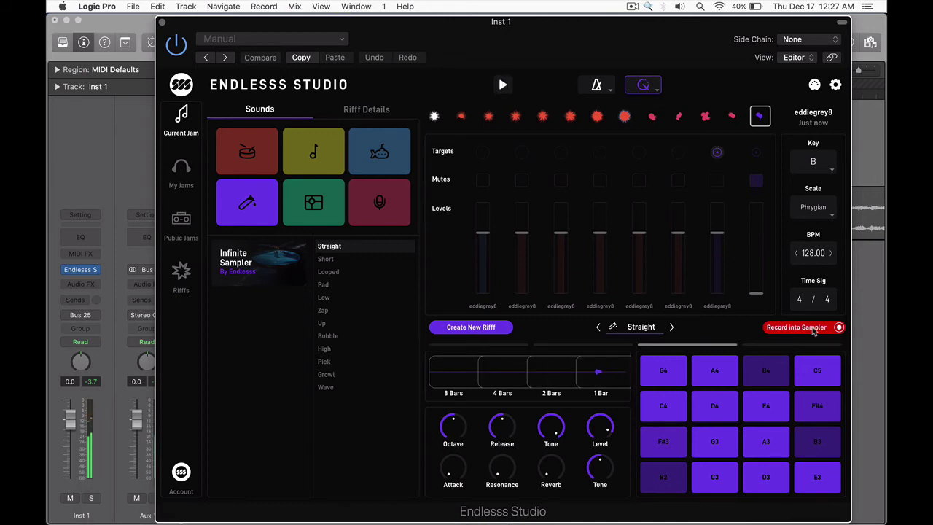
Play the recorded sample with Musical Typing on C3 and the white keys from F3 up to E4.
key(super+k)
key(a)
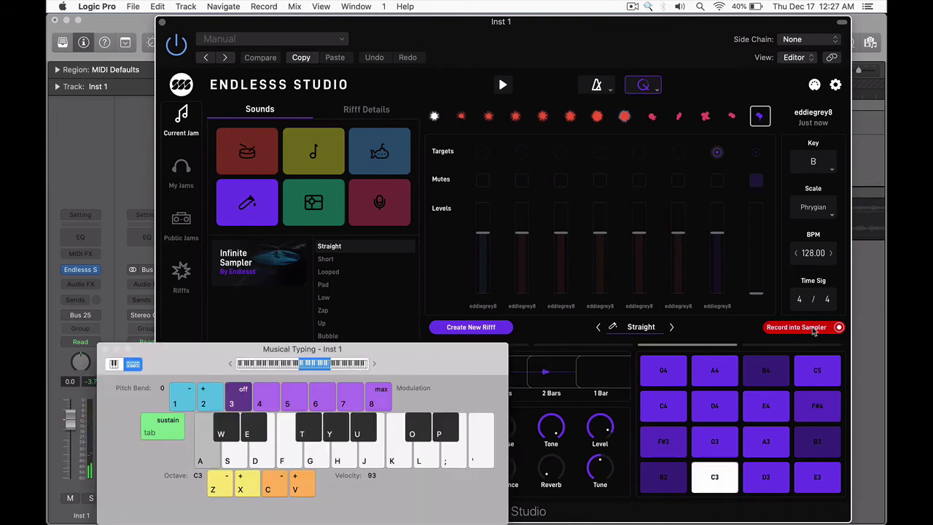
key(f)
key(g)
key(h)
key(j)
key(k)
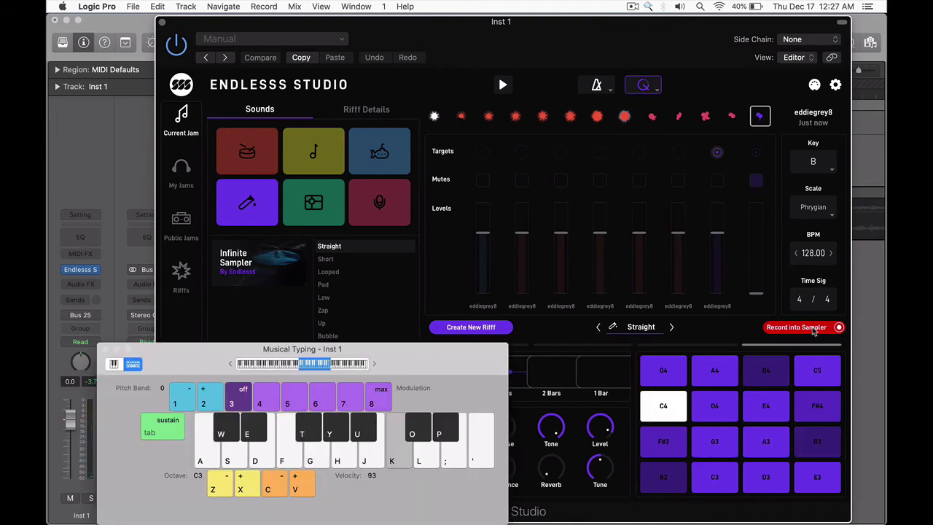
key(l)
key(semicolon)
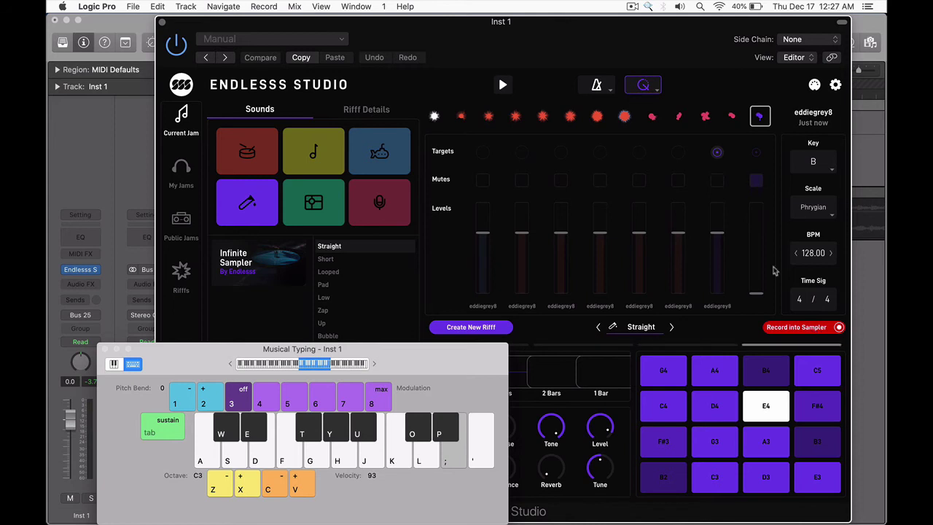
Resume playback, play C3, G3 and A3 over it, and record another short vocal sample into the sampler.
click(758, 159)
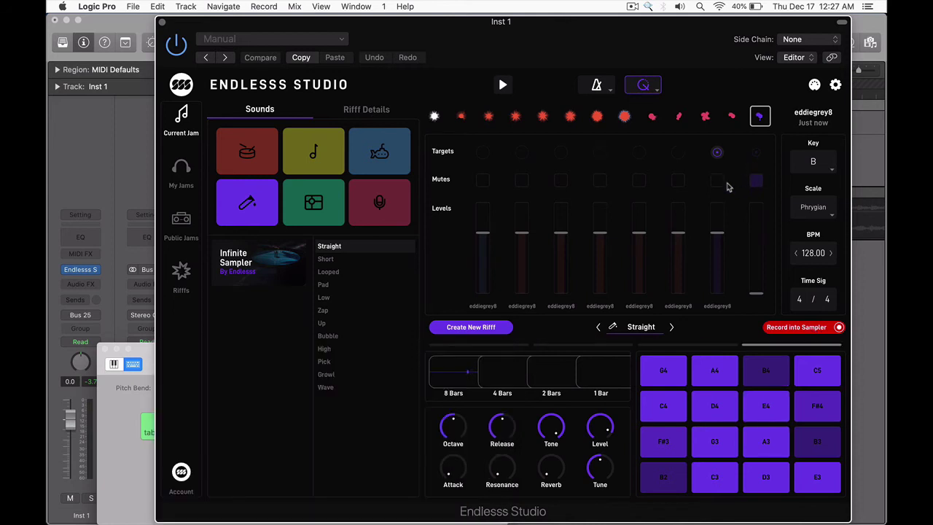
key(space)
key(a)
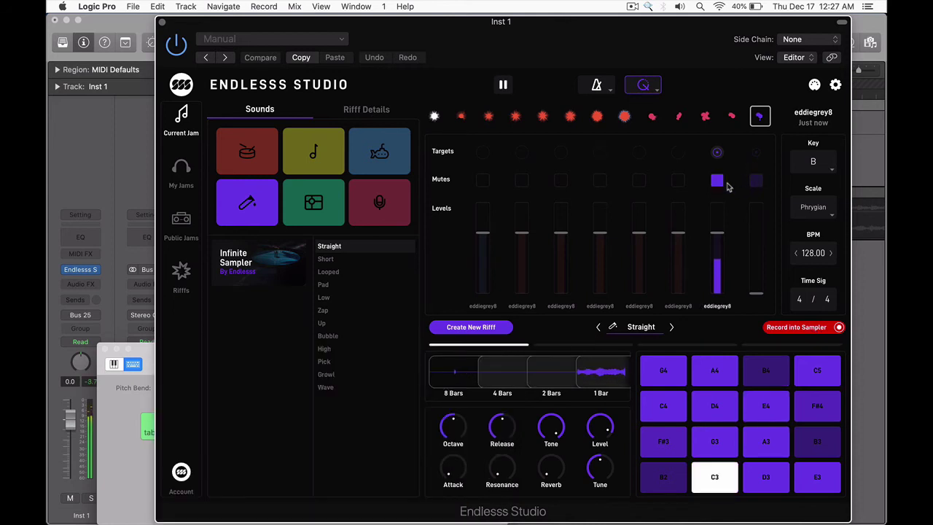
key(g)
key(h)
click(801, 327)
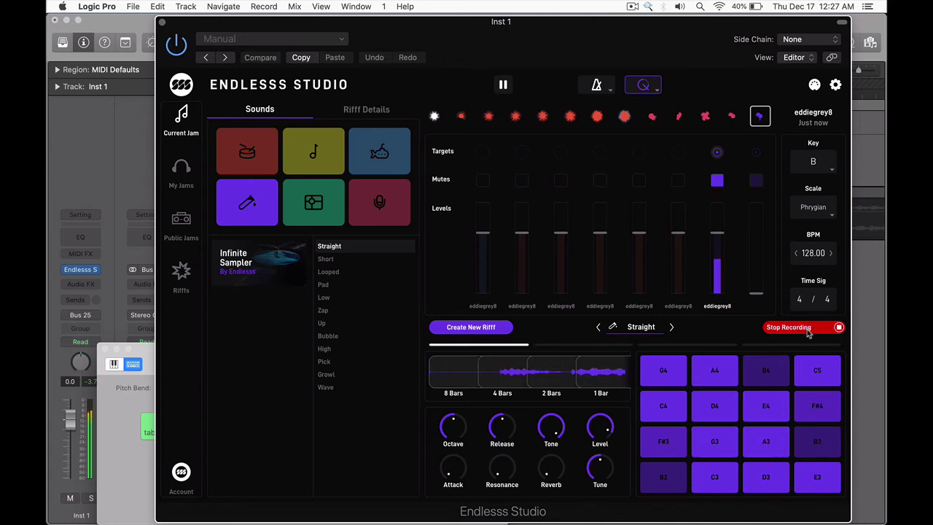
click(801, 327)
Play the new sample on A3, B3, C4 and D4 over the running vocal loop.
key(h)
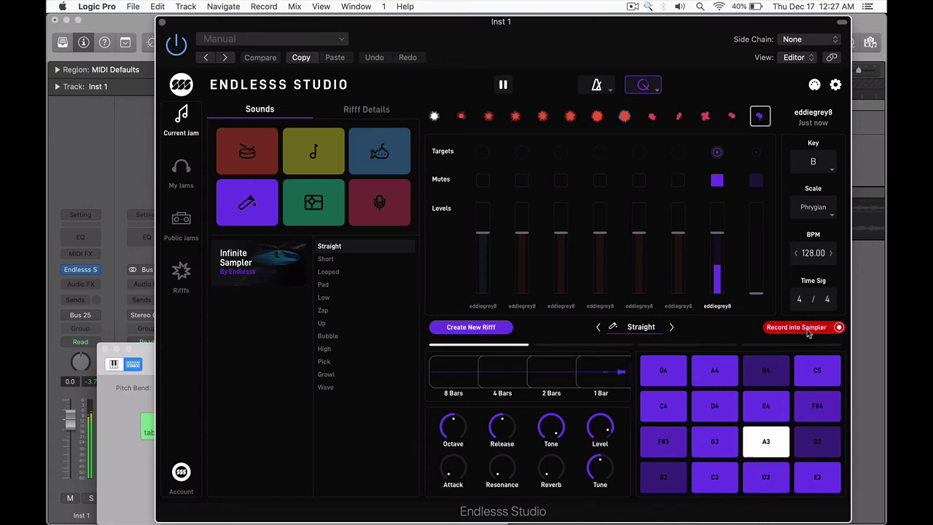
key(j)
key(k)
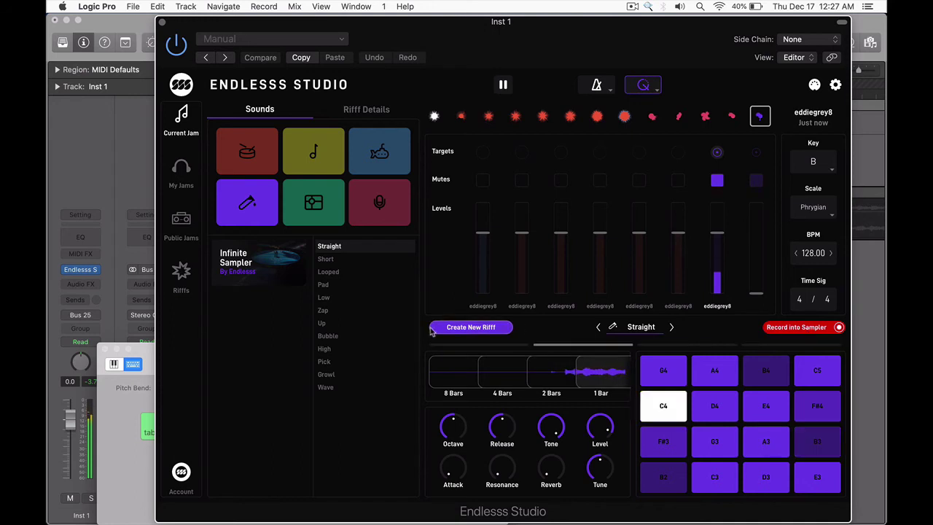
key(l)
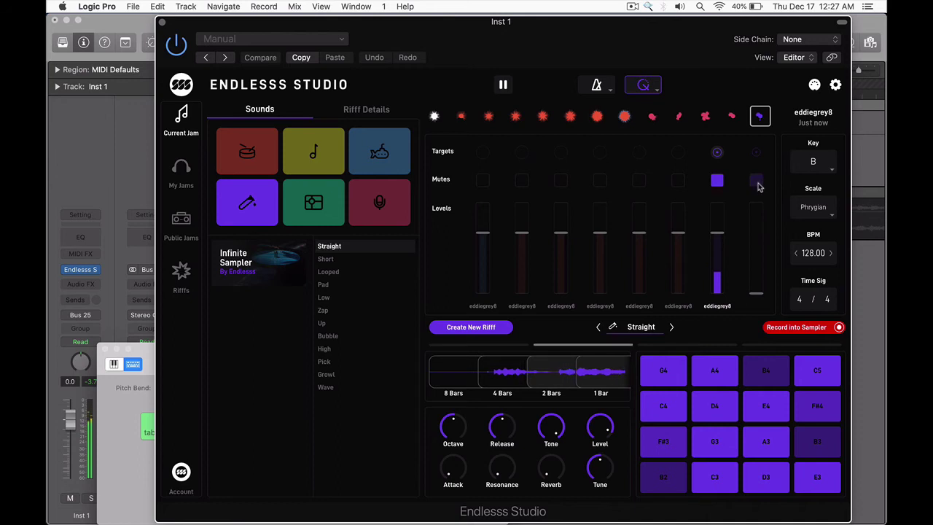
Bring the six other layers into playback, mute the first layer and toggle the mute of the captured vocal layer.
click(677, 181)
click(638, 182)
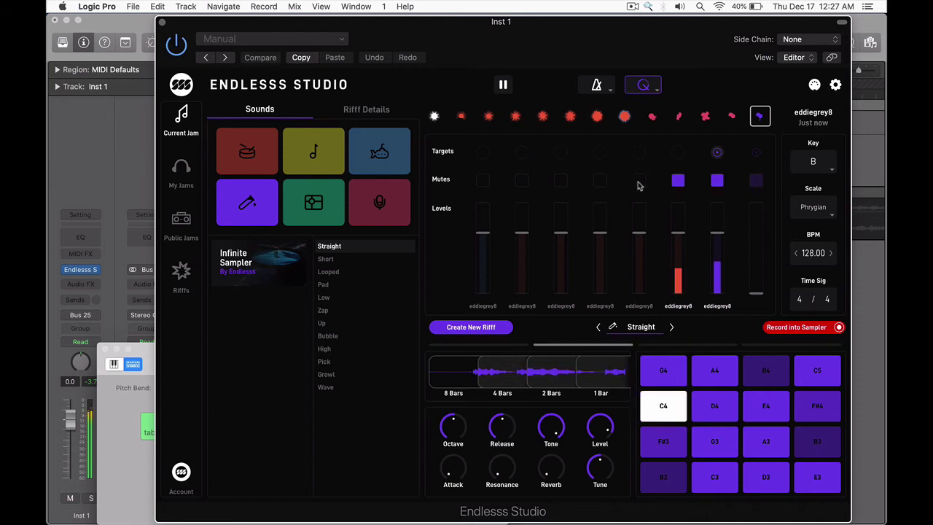
click(561, 183)
click(522, 182)
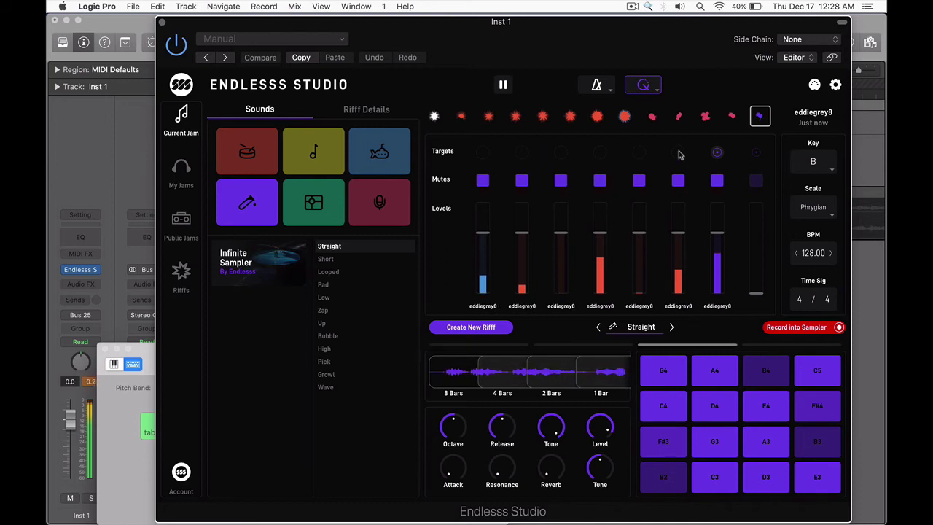
click(483, 184)
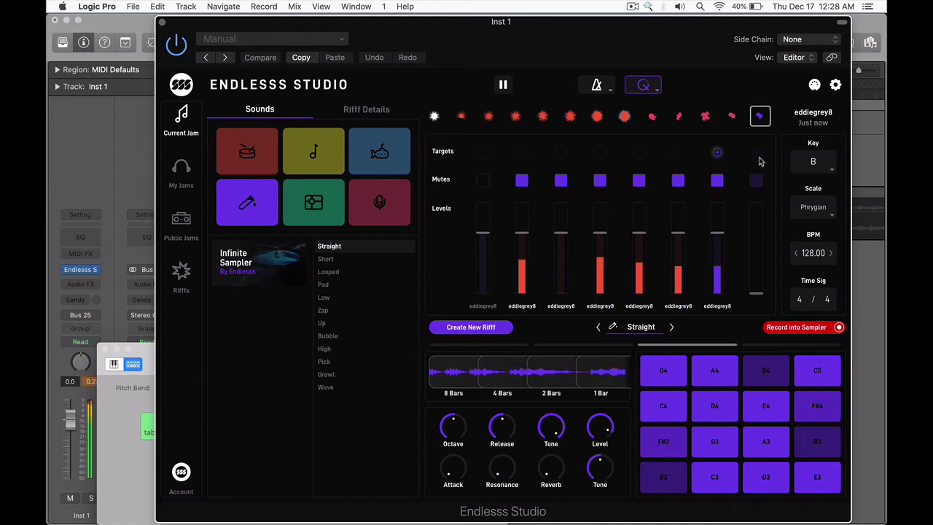
click(718, 184)
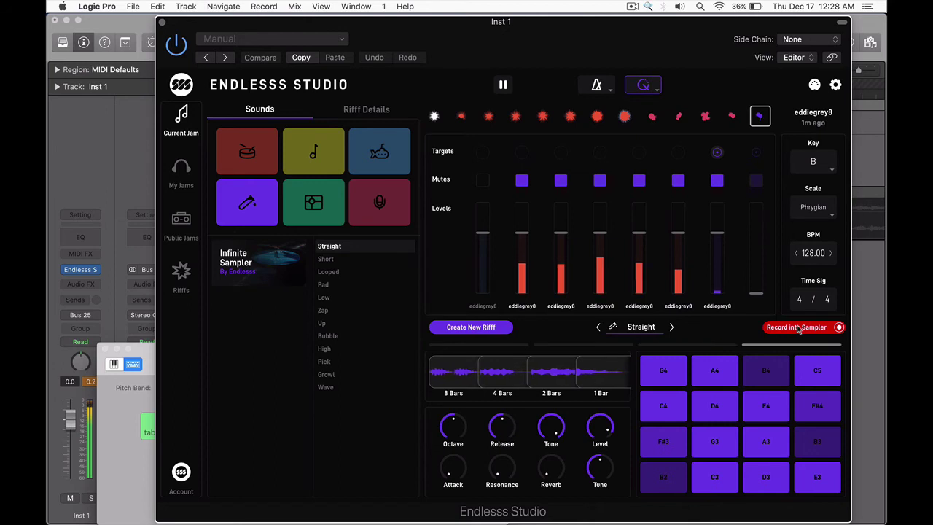
Record a short sample of the playing layers into the sampler, stop playback and audition it.
click(797, 328)
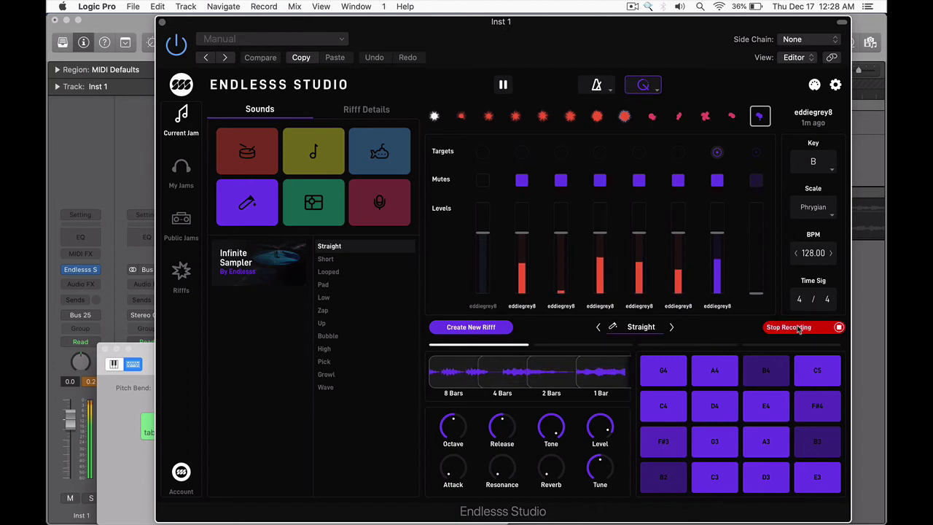
click(798, 327)
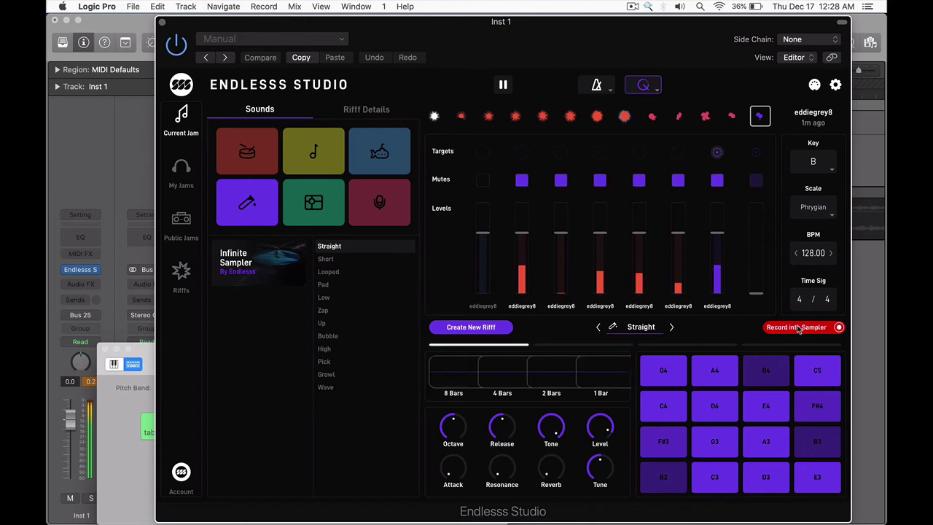
key(space)
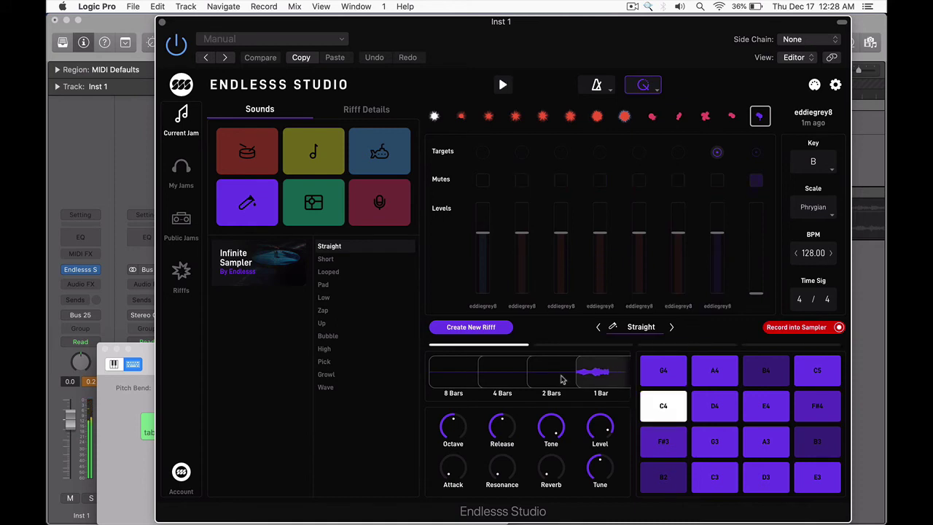
click(561, 379)
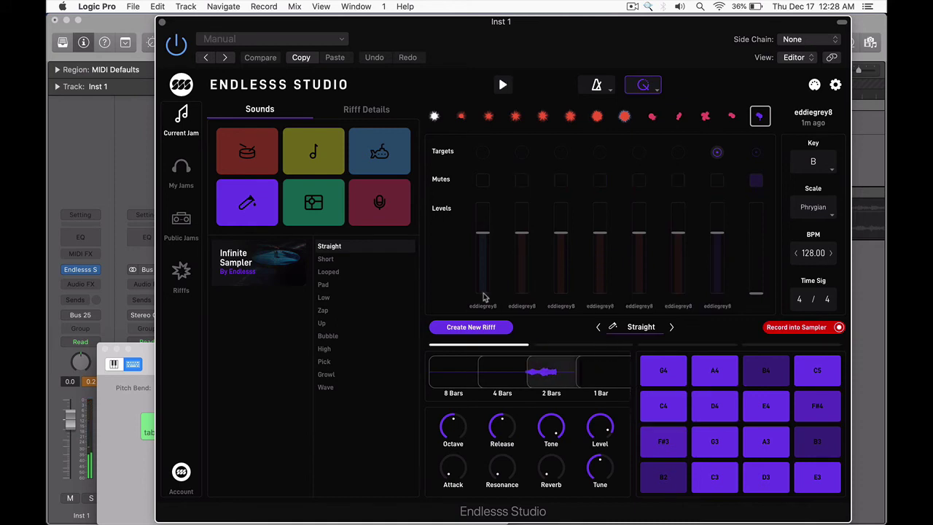
Bring up Musical Typing for Inst 1 and play the new sample on F3, G3, A3 and B3.
key(super+w)
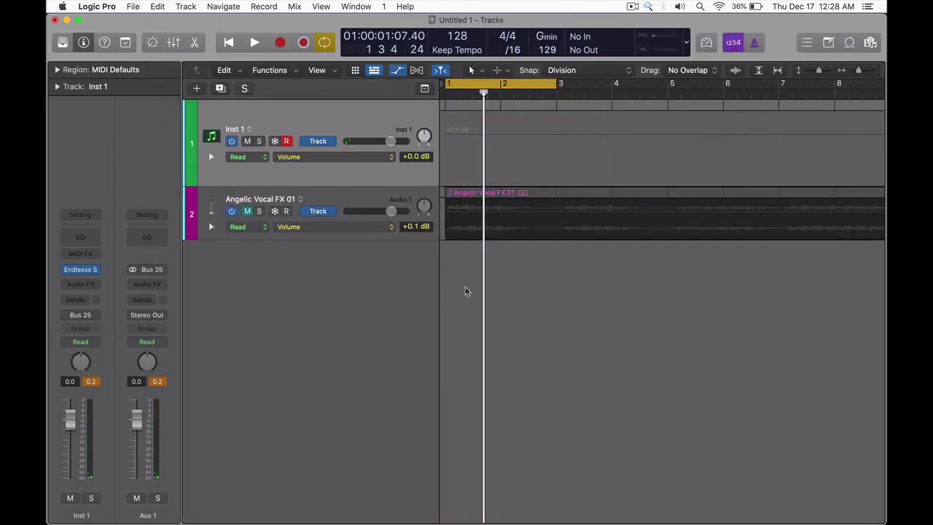
key(v)
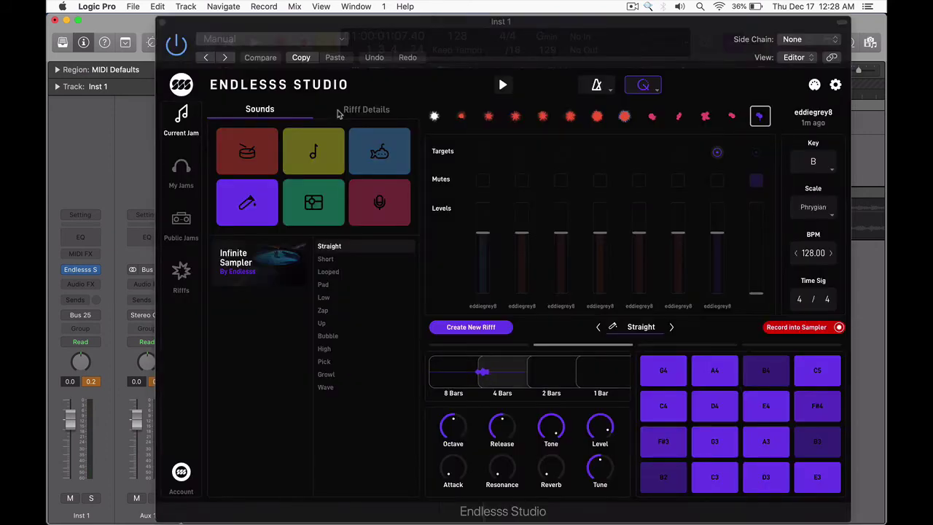
key(super+k)
key(f)
key(g)
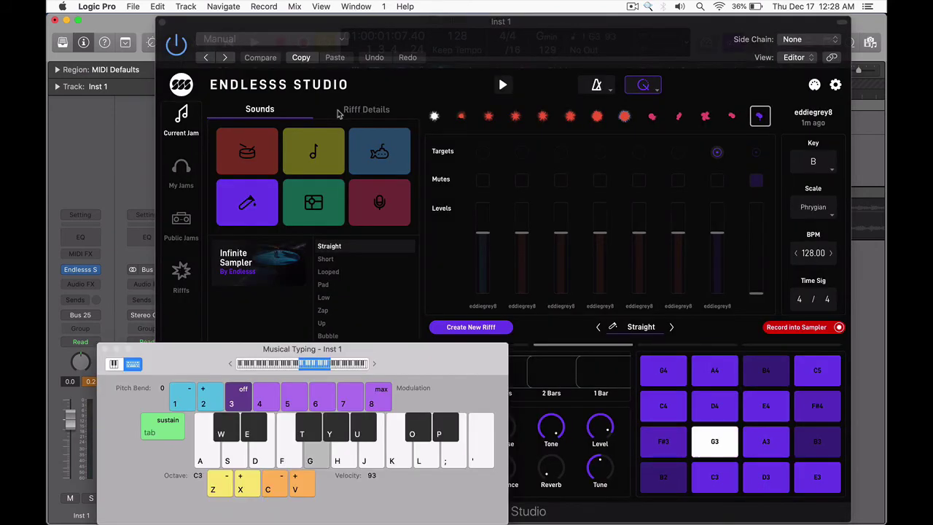
key(h)
key(h)
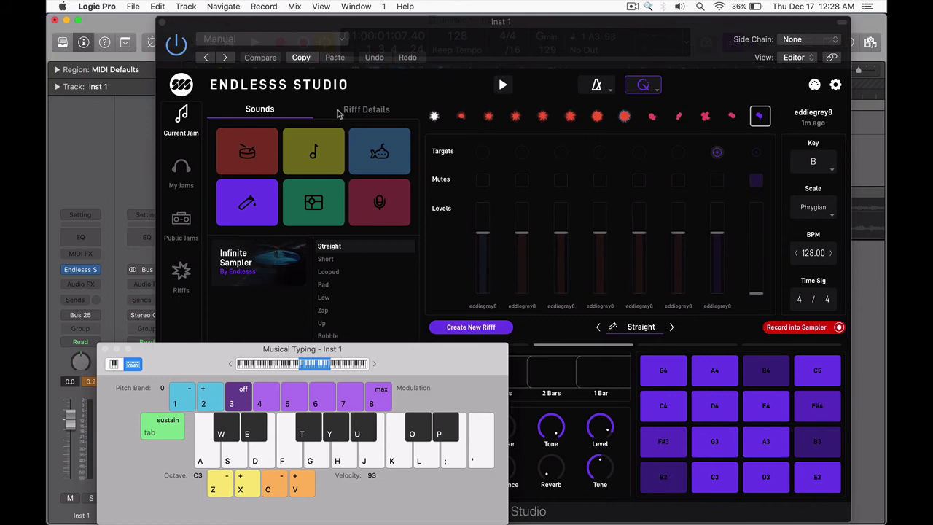
key(j)
Keep only the captured vocal layer playing and record another short sample of it into the Infinite Sampler.
click(722, 184)
key(j)
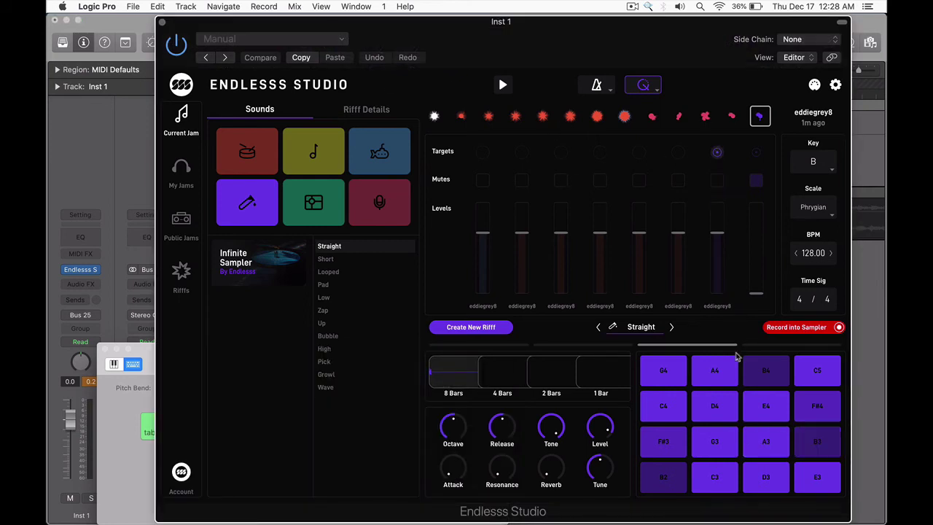
key(space)
key(space)
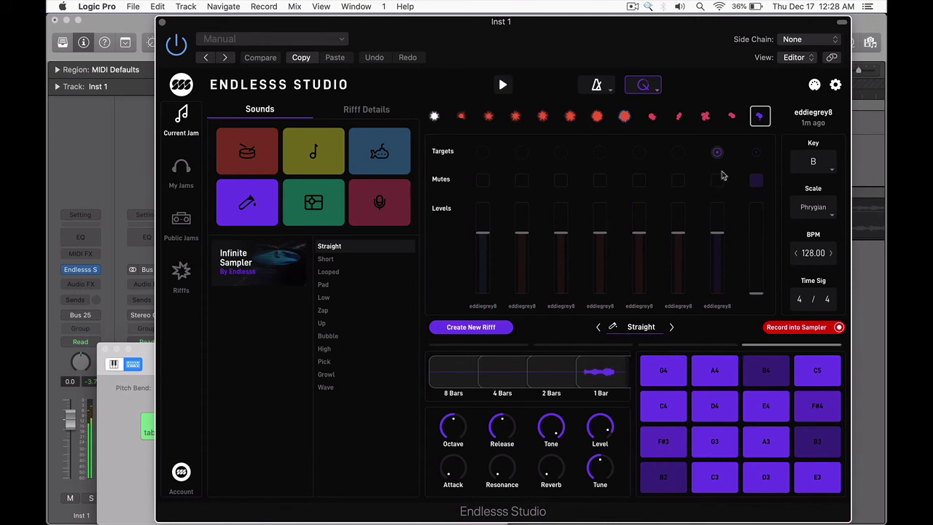
key(space)
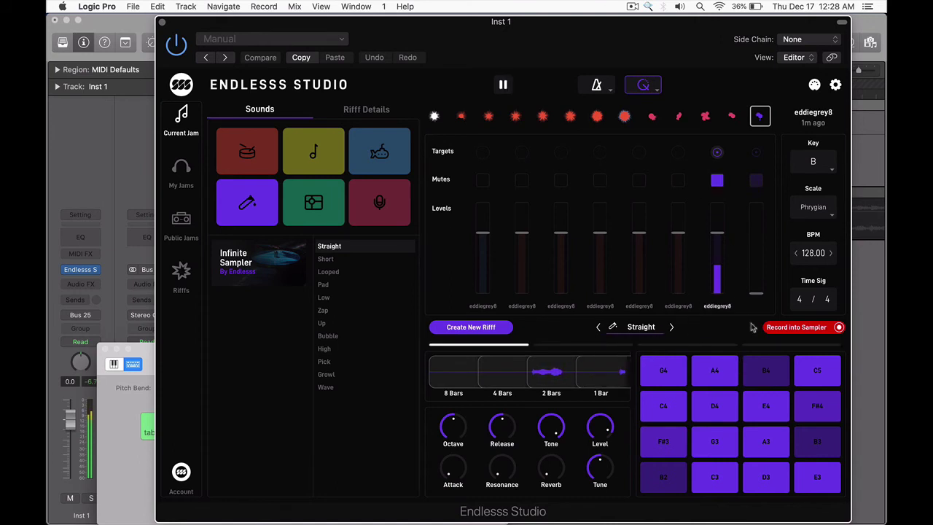
key(space)
click(787, 330)
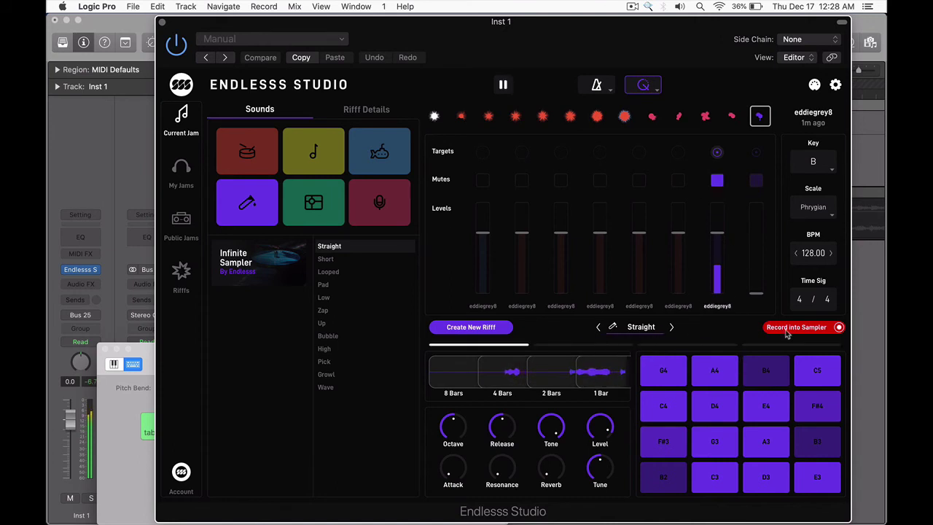
click(765, 330)
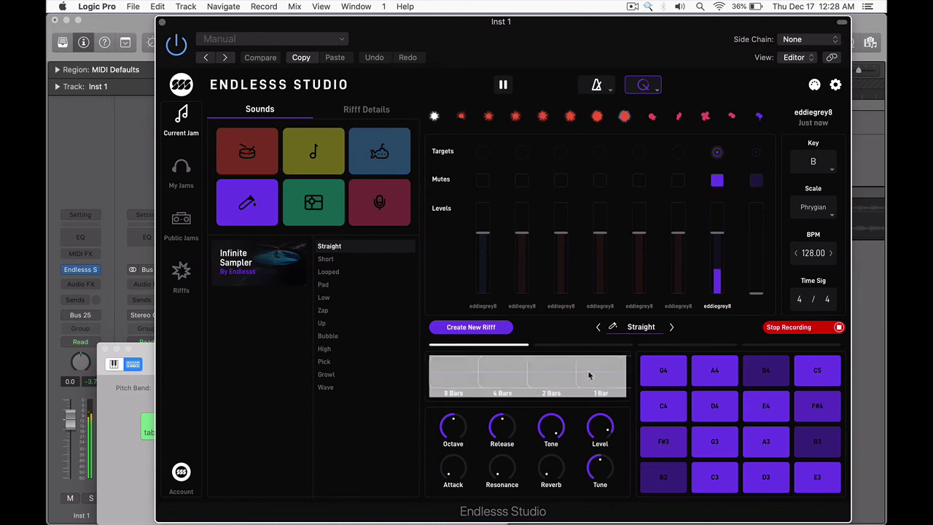
Play the newly recorded sample on the D4, C4, G4, E4, F#4 and C3 pads.
click(717, 404)
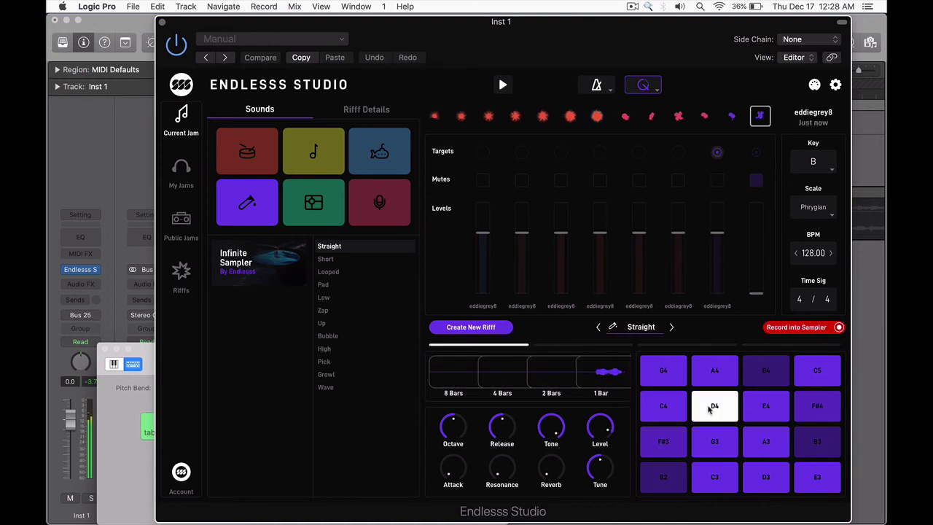
click(665, 402)
click(667, 375)
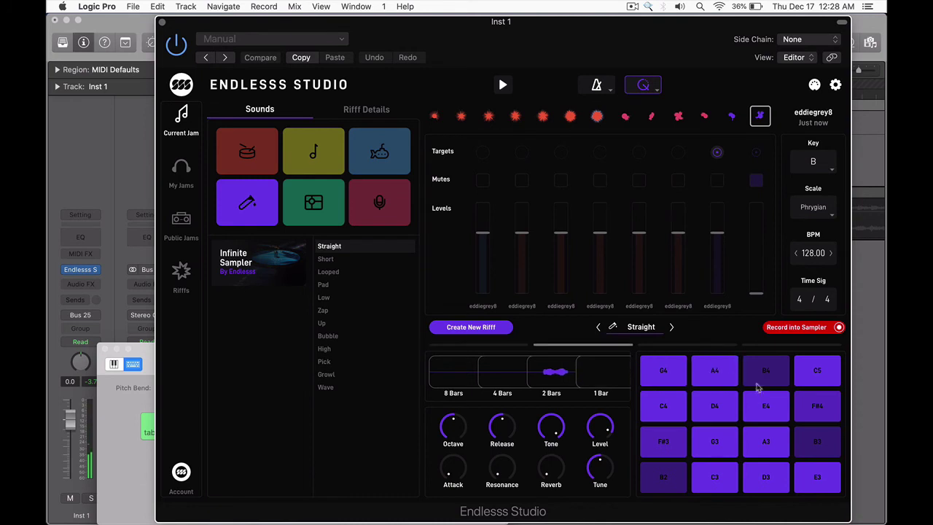
click(763, 403)
click(817, 408)
click(715, 475)
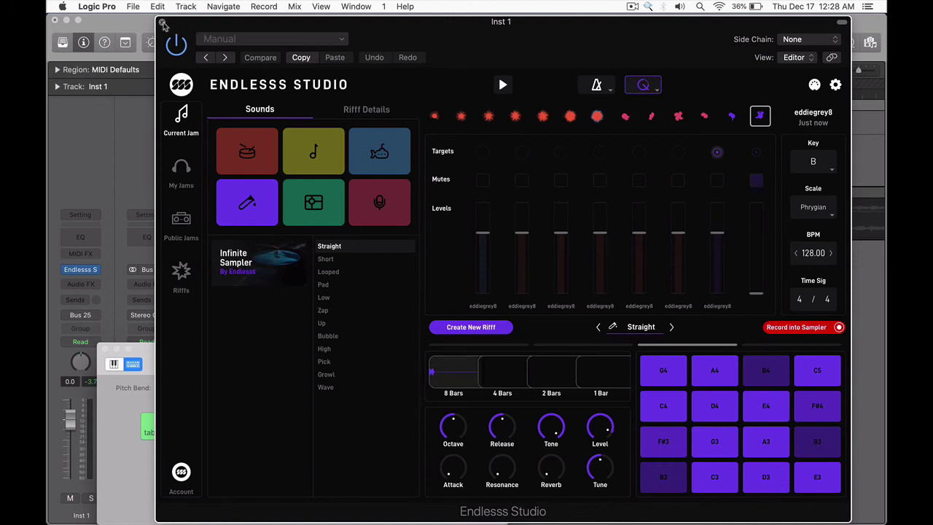
Close the Endlesss Studio and Musical Typing windows and hide the track automation.
click(161, 21)
click(105, 348)
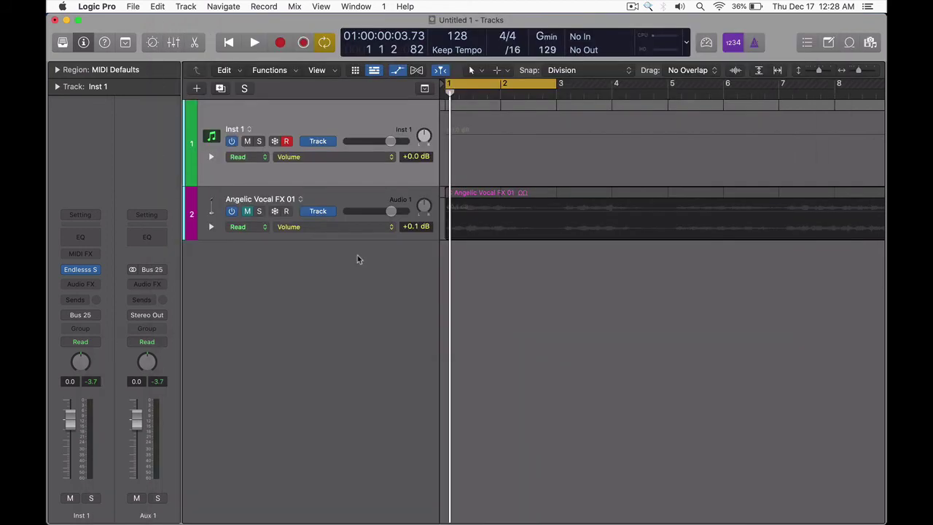
key(a)
Delete the Angelic Vocal FX 01 region from the timeline and select the Inst 1 track.
scroll(758, 349, down, 5)
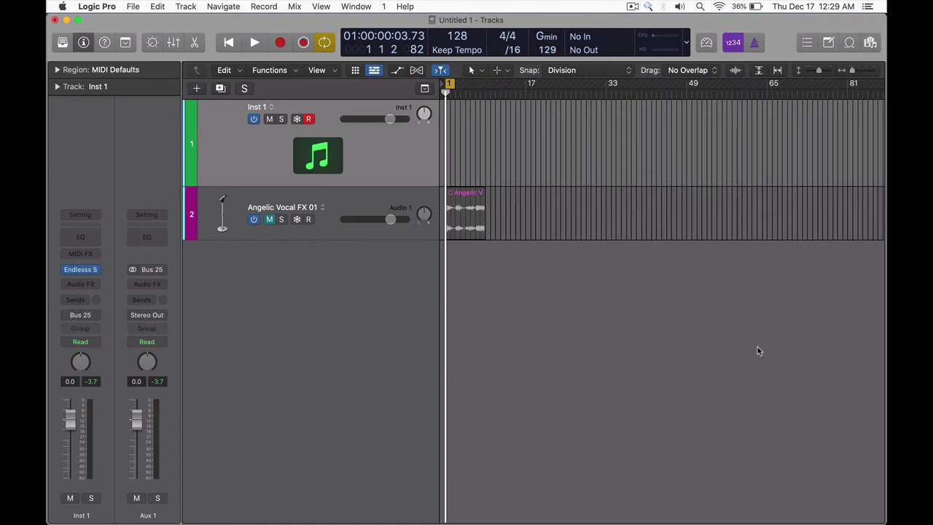
click(367, 194)
key(Delete)
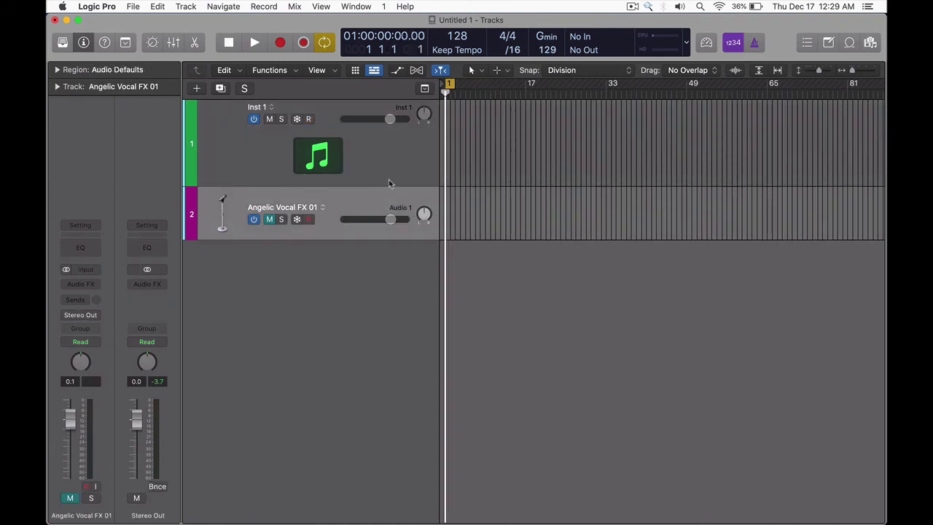
click(389, 182)
key(super+k)
scroll(589, 263, up, 5)
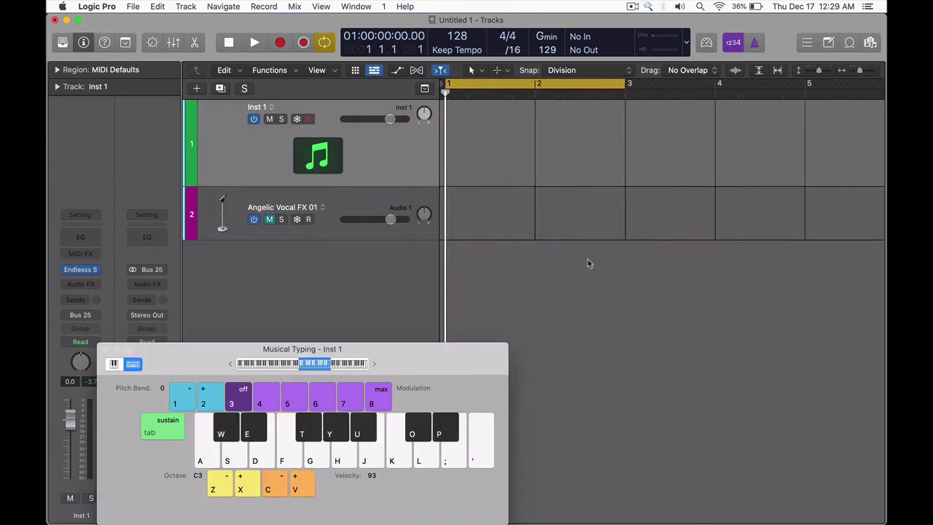
scroll(588, 263, up, 1)
key(a)
key(c)
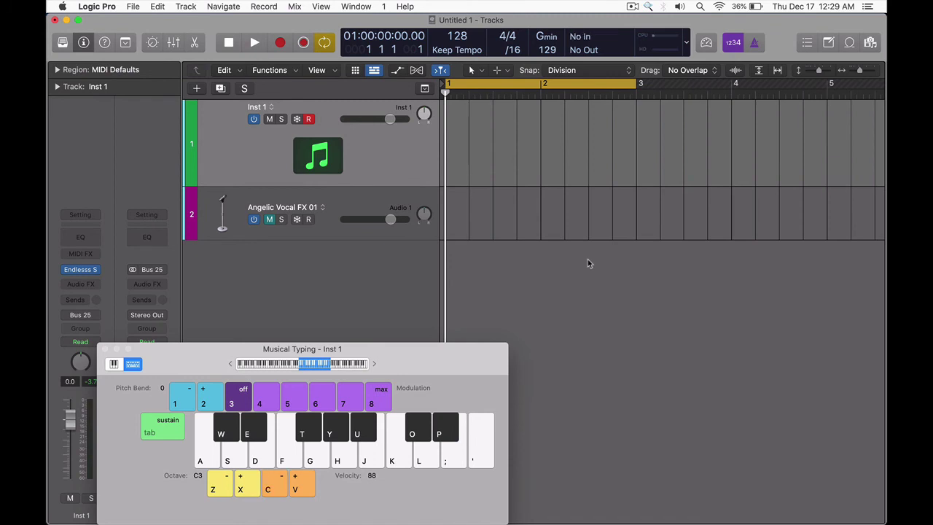
click(105, 349)
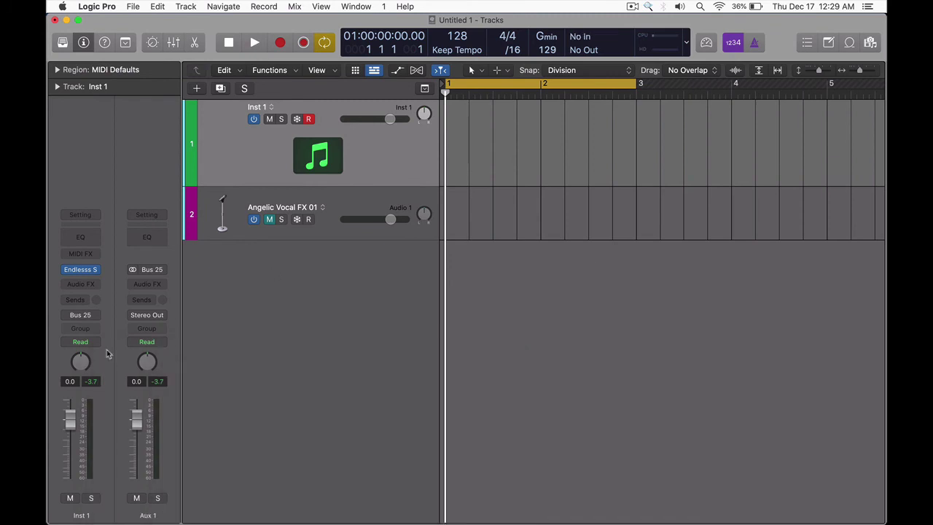
Open Endlesss Studio on Inst 1, look at the Rifff Details with the stem export option, and close the plug-in.
click(93, 268)
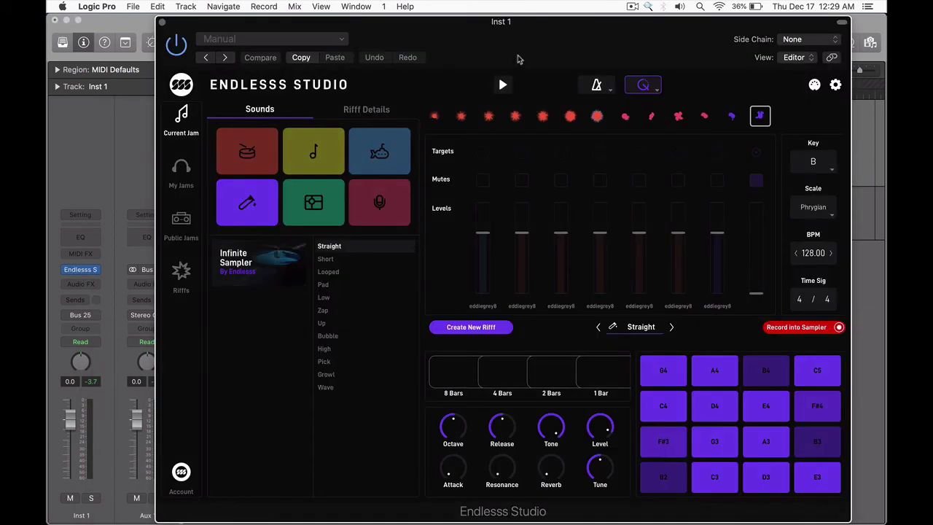
drag(517, 58, 501, 71)
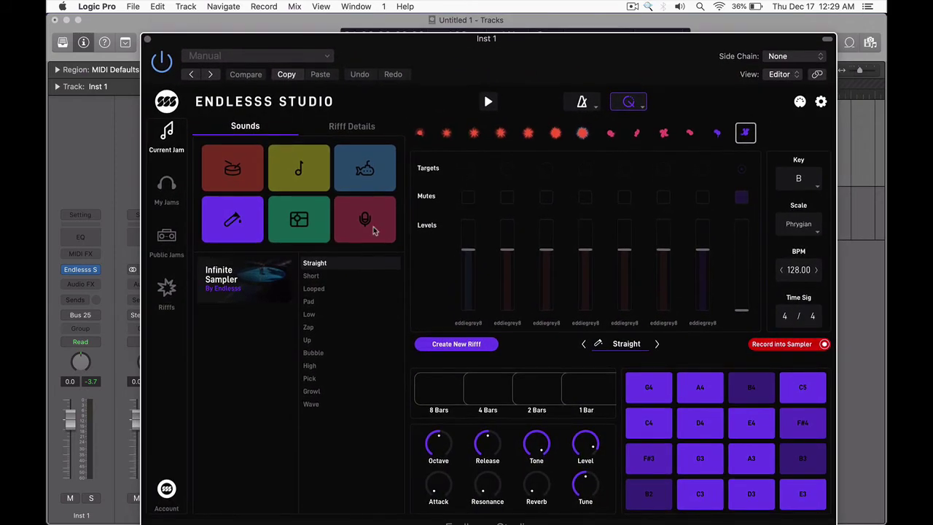
click(344, 131)
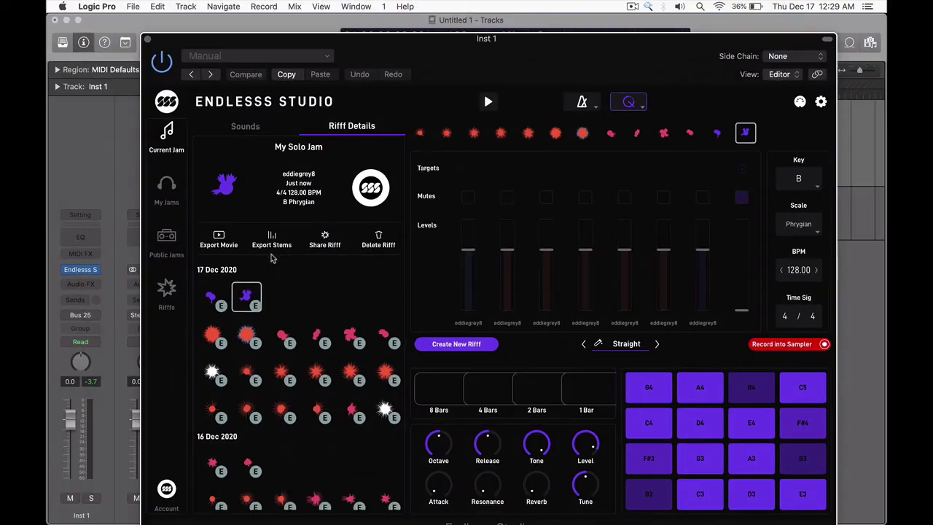
click(147, 40)
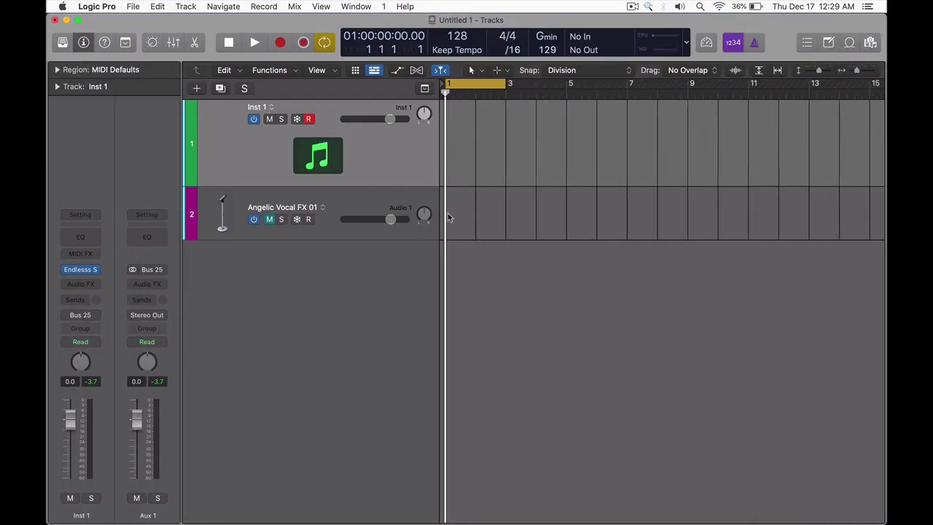
Turn off cycle mode and add the Apple Loop Daydreams Choppy Vocal 02 on a new track at bar 3, adopting its 160 BPM tempo.
key(c)
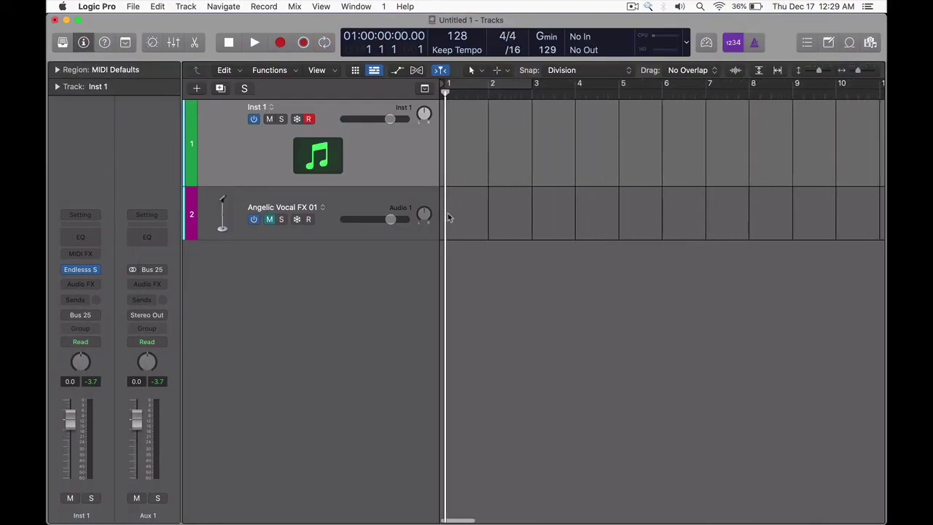
key(o)
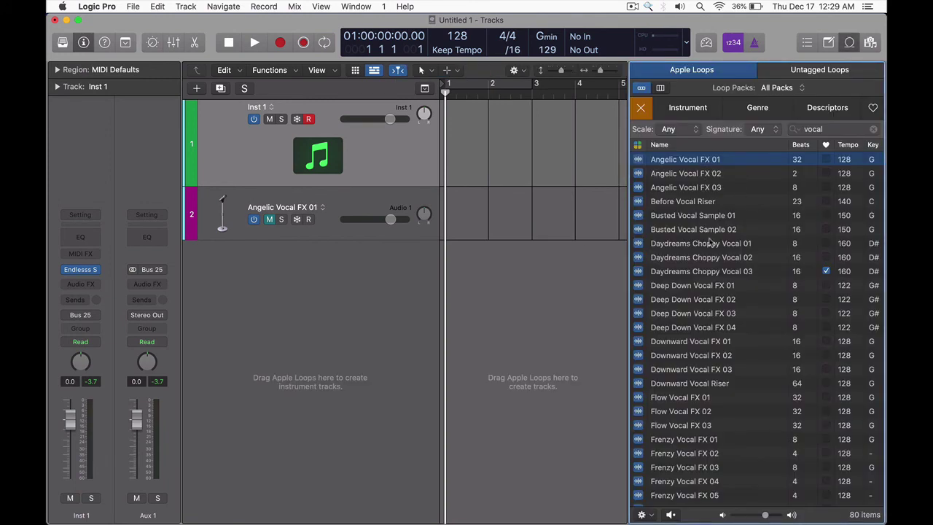
drag(701, 261, 561, 262)
click(552, 202)
key(o)
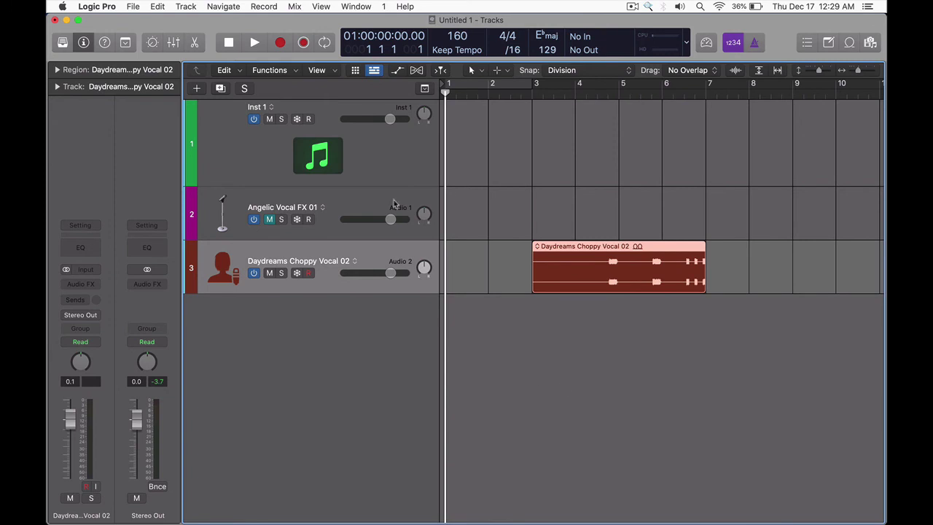
Set the side chain of Endlesss Studio on Inst 1 to Daydreams Choppy Vocal 02 (Audio 2) and select that loop's region.
click(368, 155)
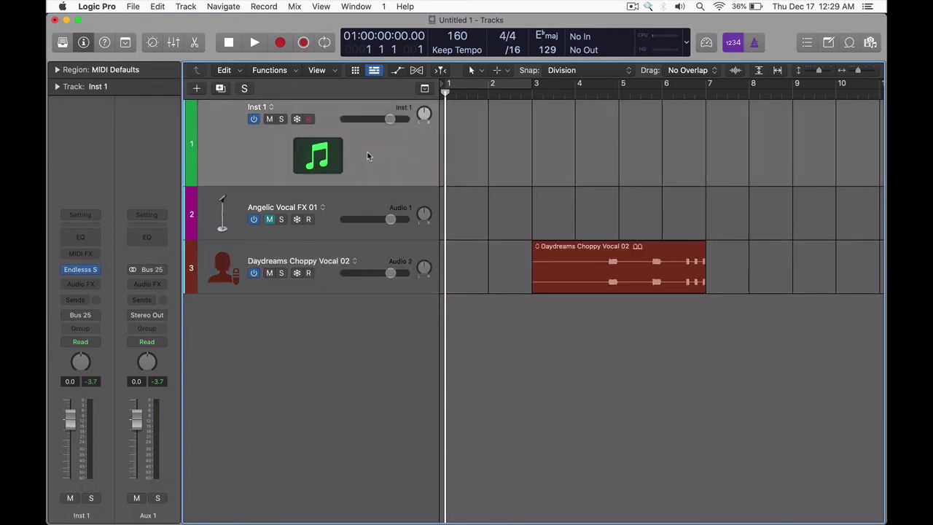
click(82, 270)
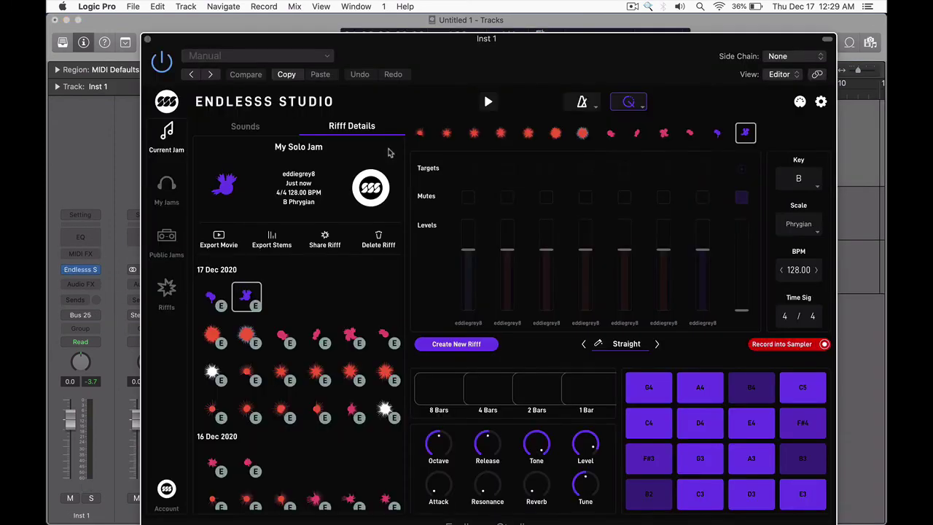
click(800, 59)
mouse_move(800, 77)
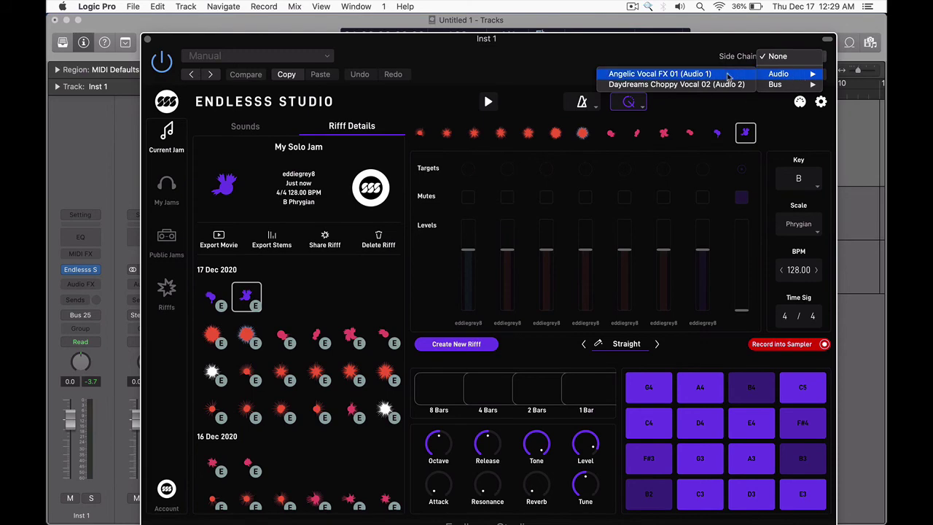
click(677, 85)
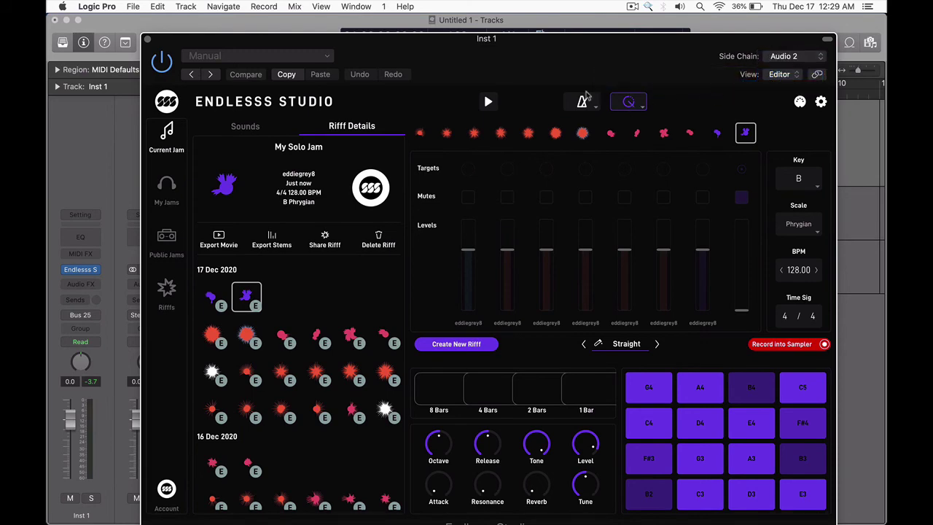
drag(563, 64, 552, 86)
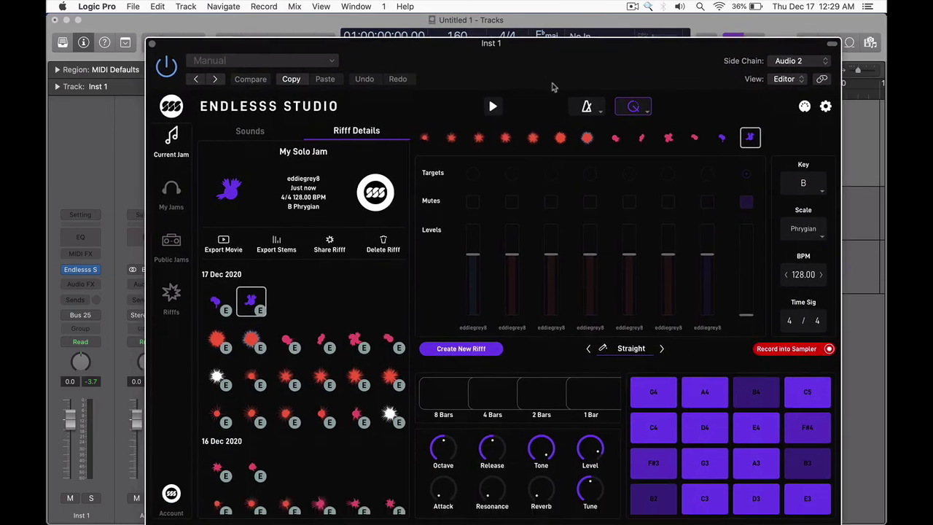
key(super+w)
click(615, 290)
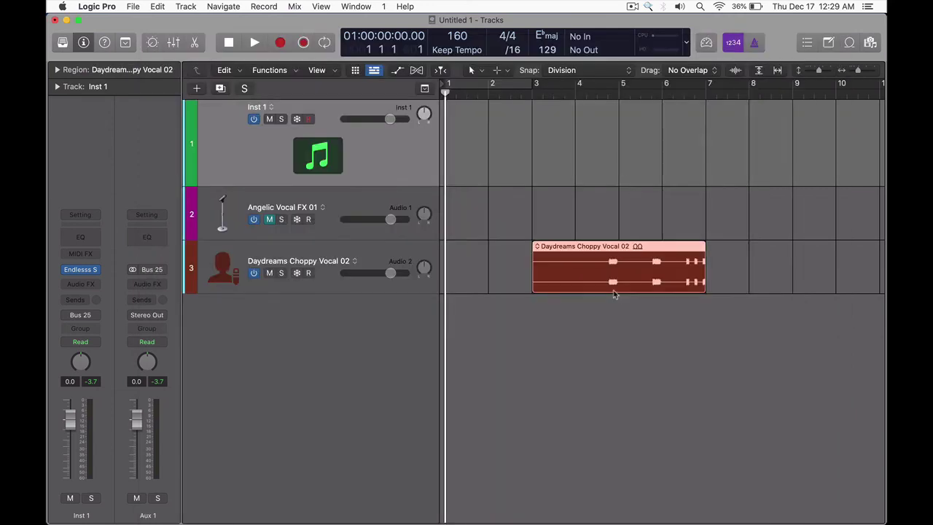
Open Endlesss Studio on Inst 1 and choose the Audio In input as the sound source.
key(u)
key(v)
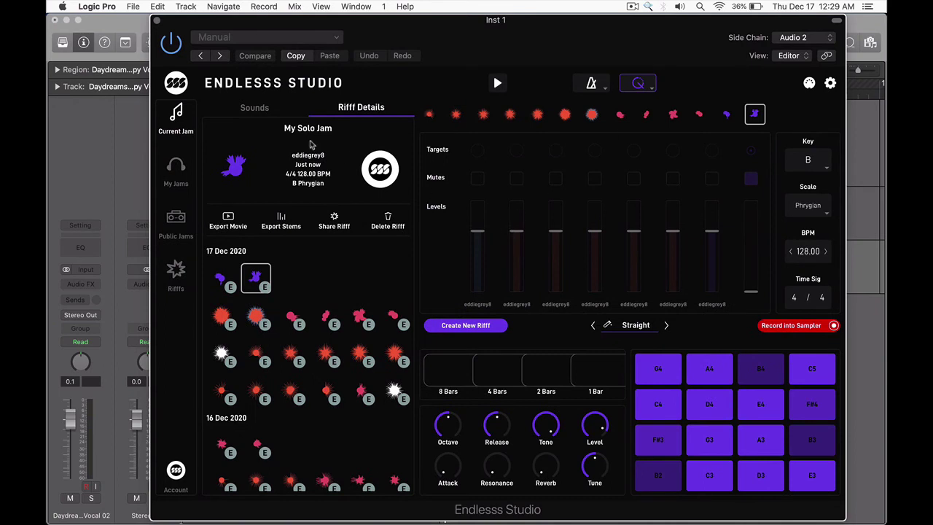
click(263, 108)
click(362, 201)
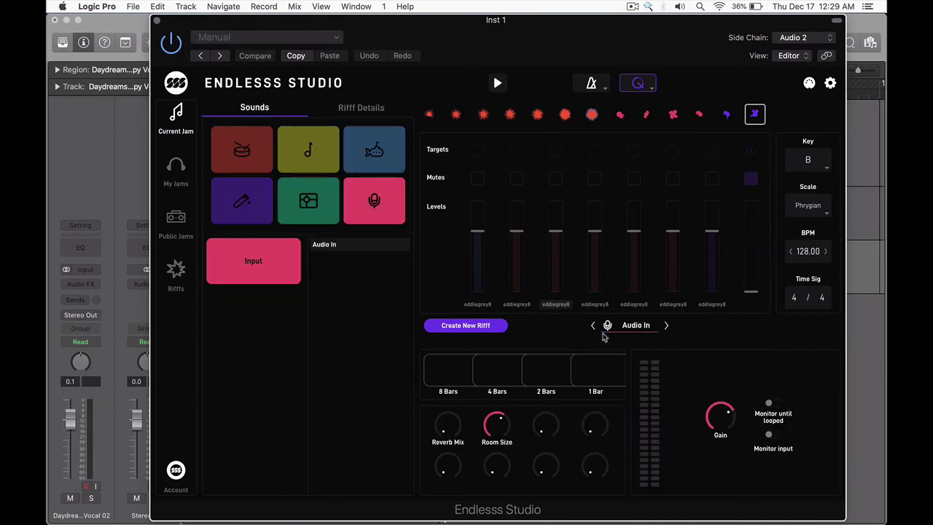
Play the project, capture 2 bars of the side-chained Daydreams vocal as a new rifff layer, and stop playback.
key(space)
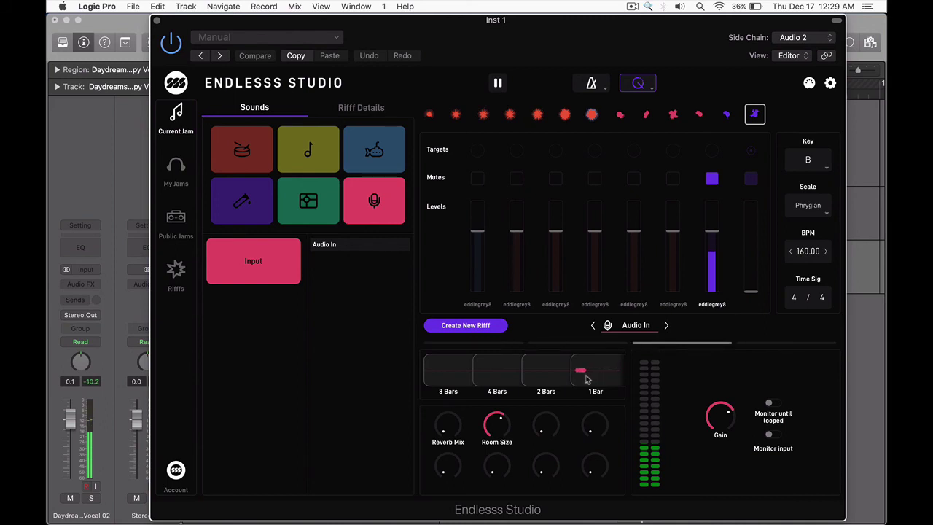
click(552, 378)
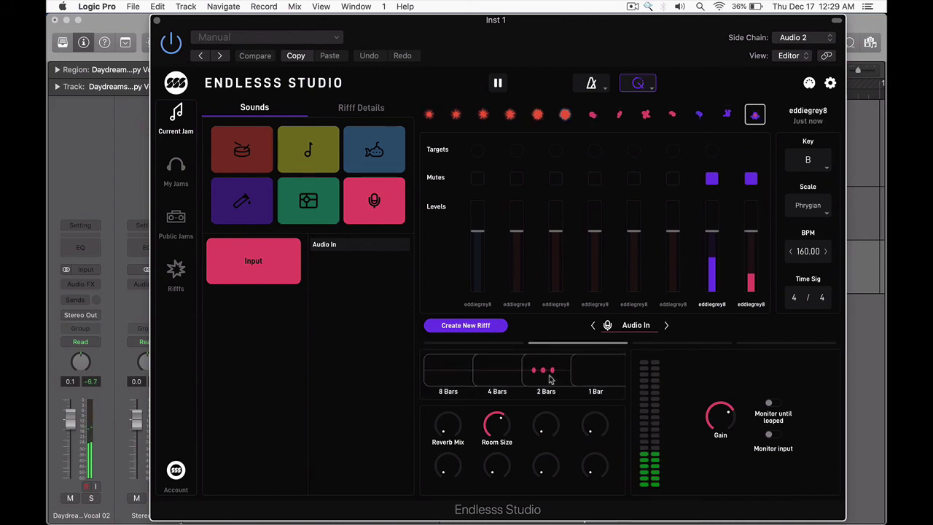
key(space)
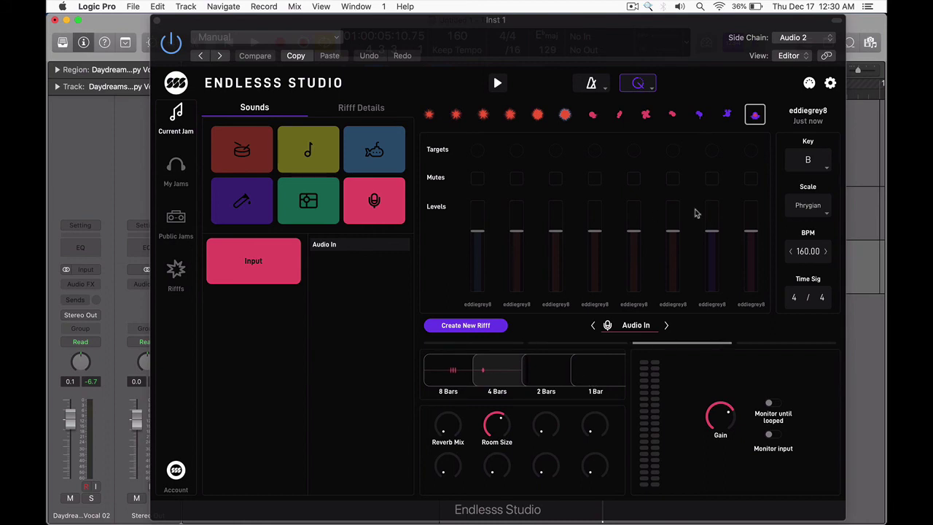
Show Musical Typing, switch to the Infinite Sampler with the Straight preset, and audition the sample starting from the C3 pad.
key(super+k)
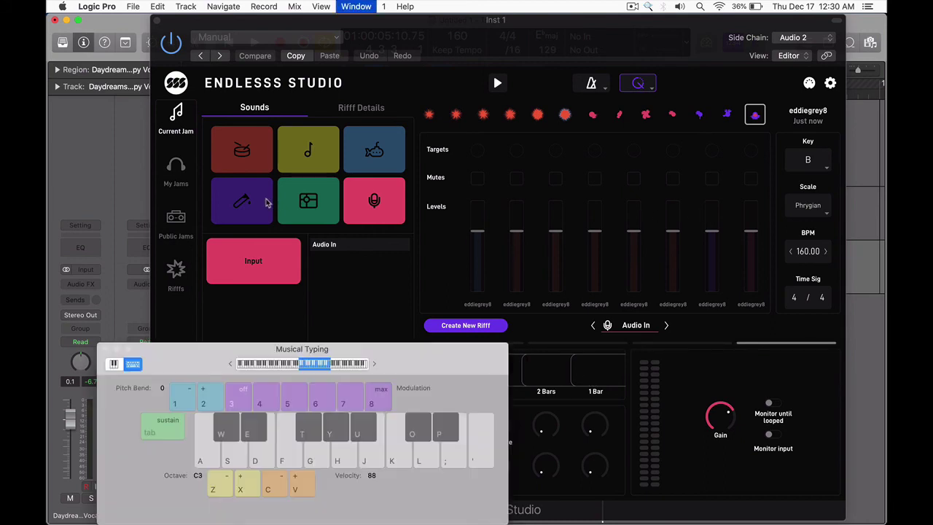
click(248, 201)
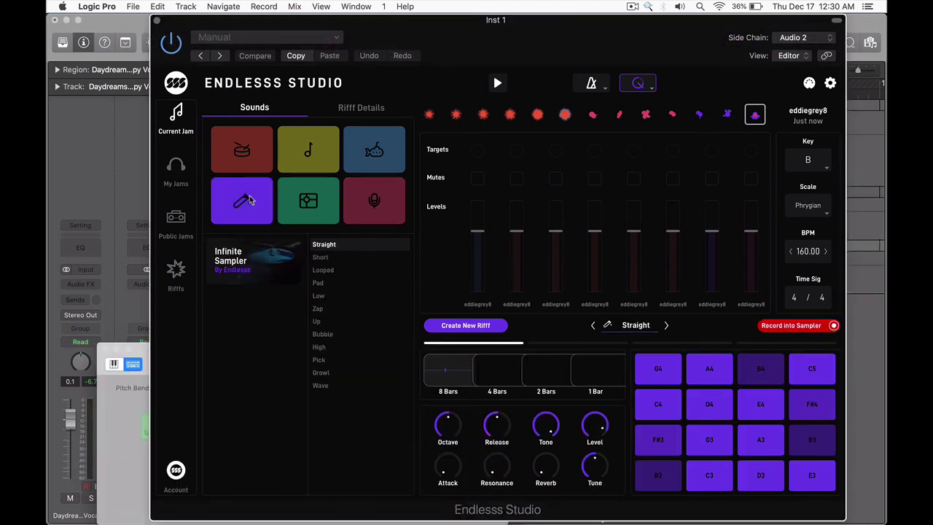
click(707, 475)
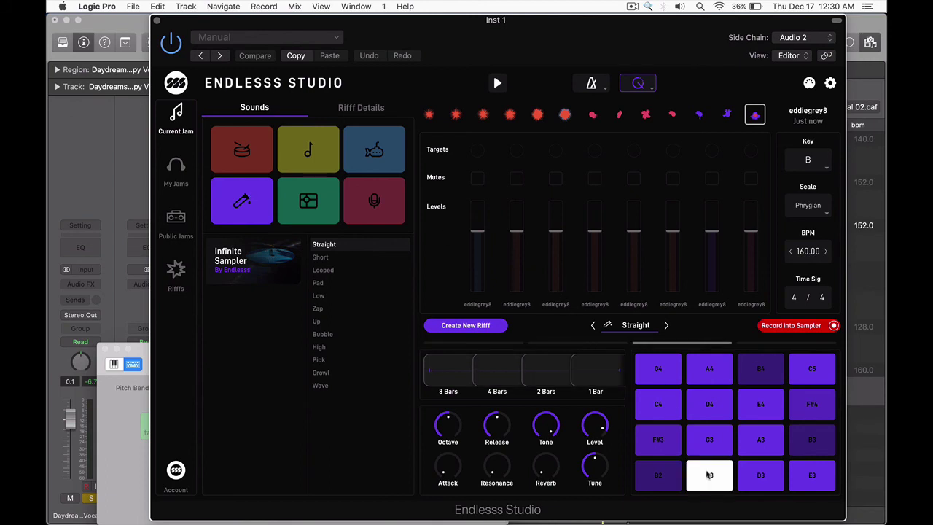
mouse_move(707, 475)
mouse_down()
mouse_move(713, 366)
mouse_move(755, 394)
mouse_up()
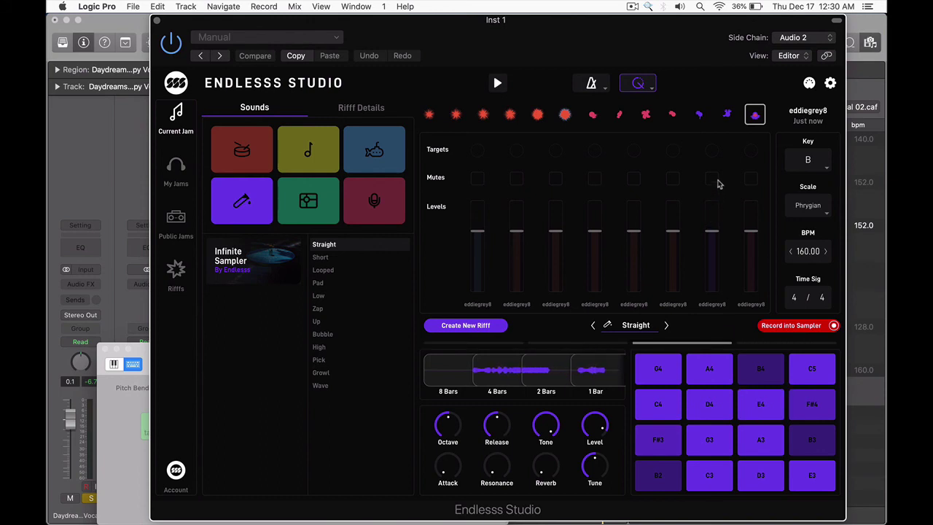
Play the sampler pads A4, E4, D4, C4, G3, A3 and D3 over the running rifff, and stop playback.
click(722, 373)
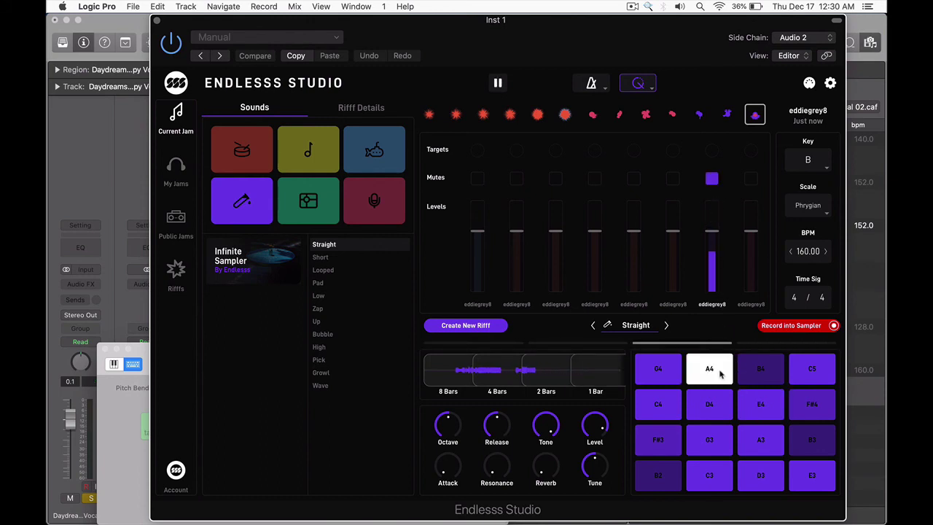
click(753, 411)
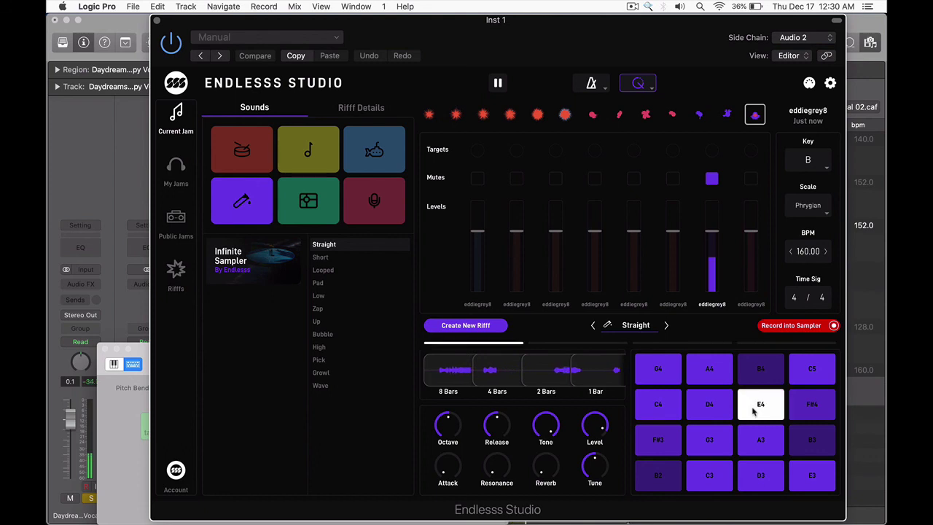
click(711, 402)
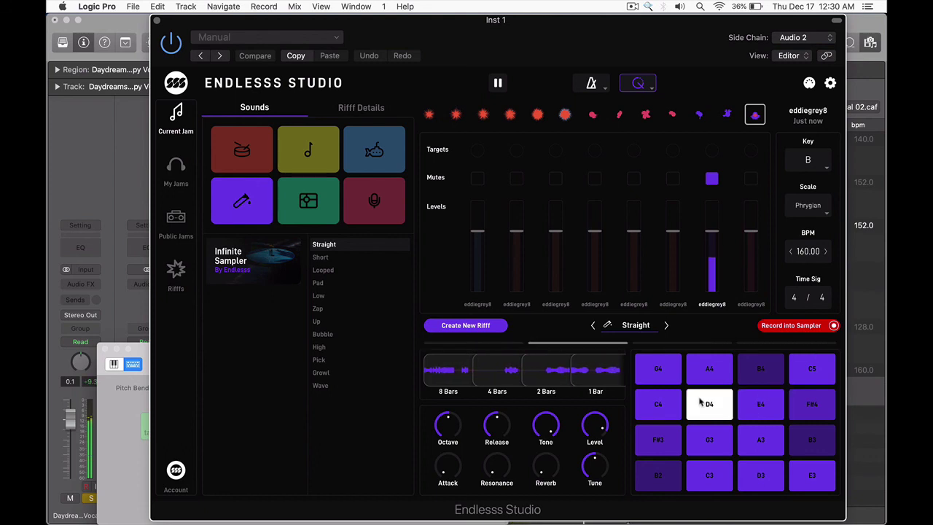
click(676, 401)
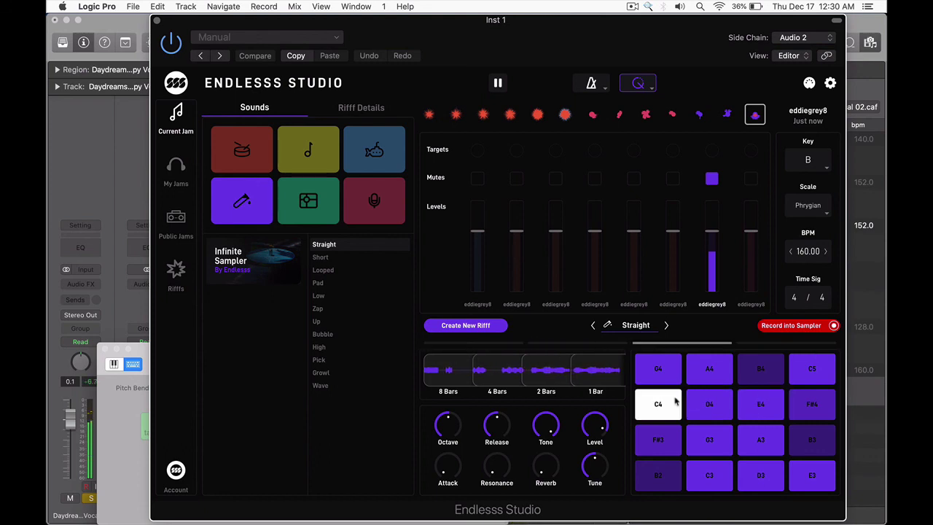
click(704, 437)
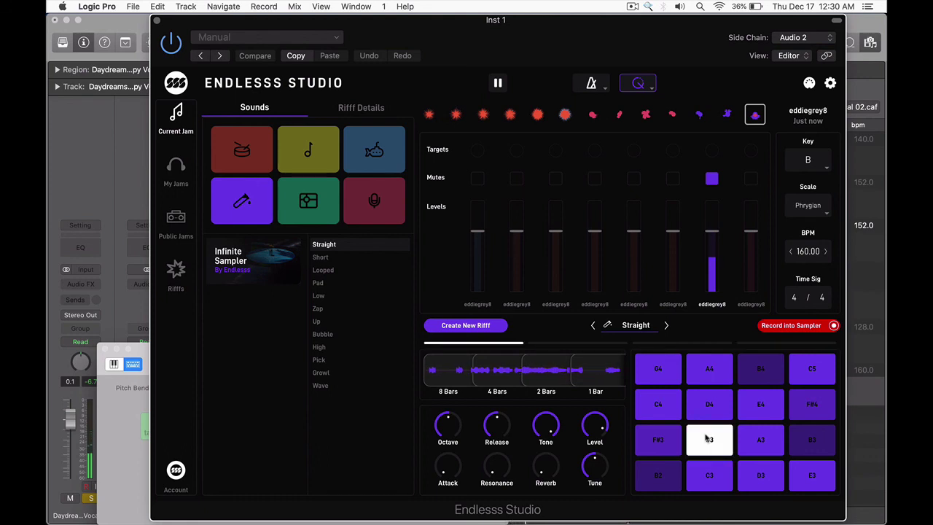
click(759, 440)
click(761, 477)
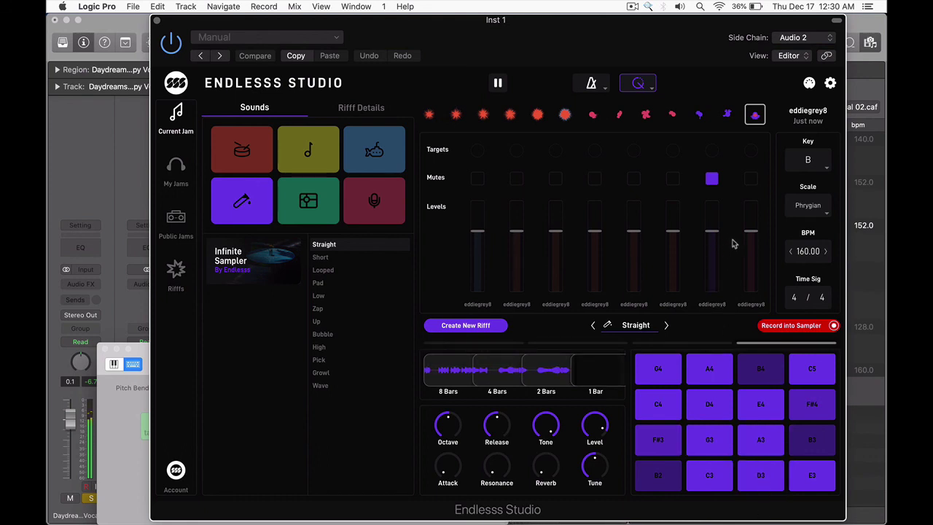
key(space)
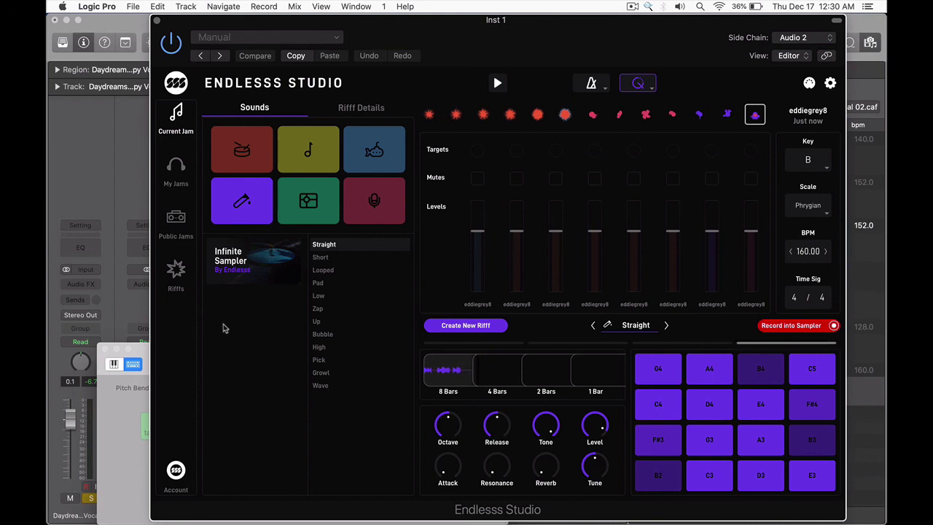
Play the rifff and unmute its eighth and sixth layers to hear them with the seventh, and stop playback.
key(space)
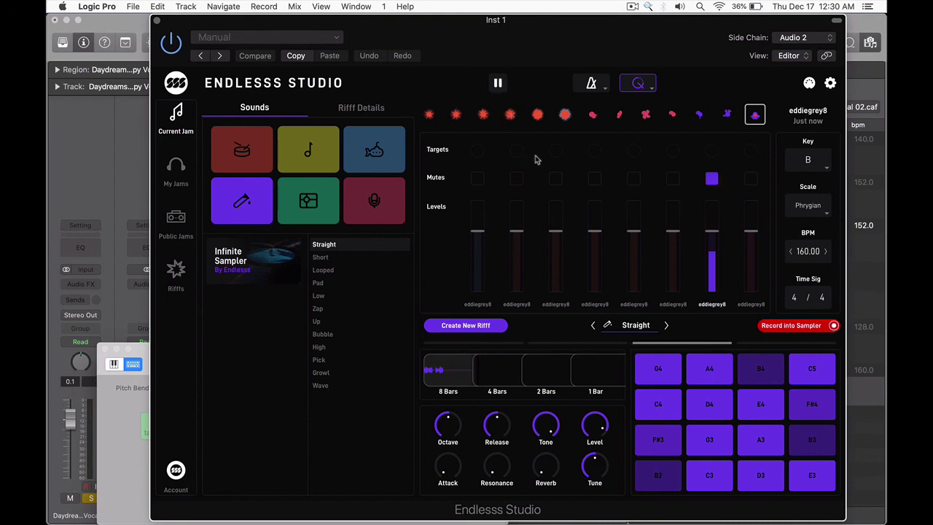
click(750, 178)
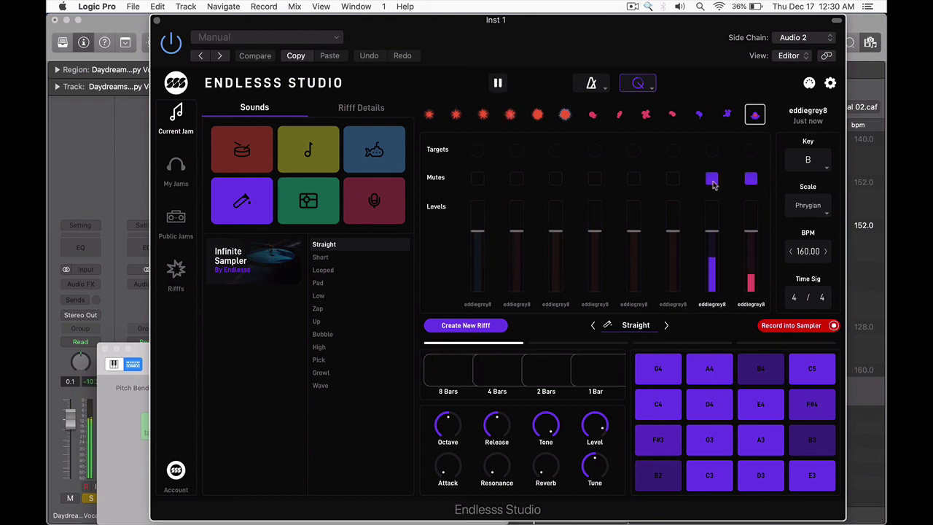
click(671, 179)
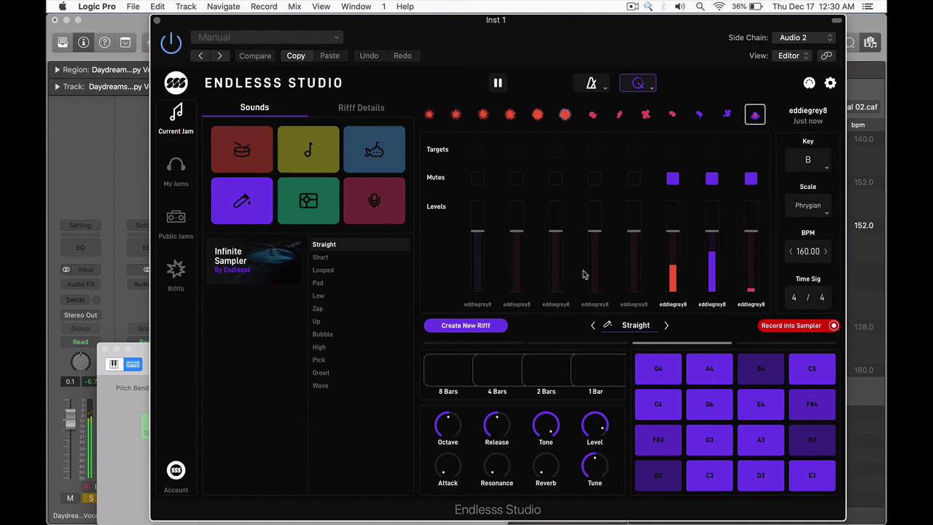
key(space)
Hide Logic Pro and bring up the Endlesss Studio User Guide 1.2.0 in Preview.
click(325, 213)
key(super+h)
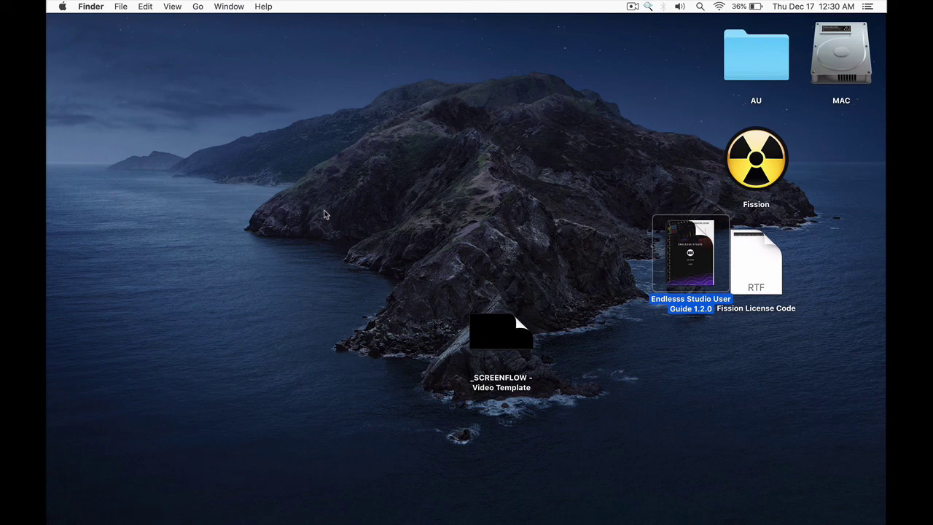
mouse_move(706, 251)
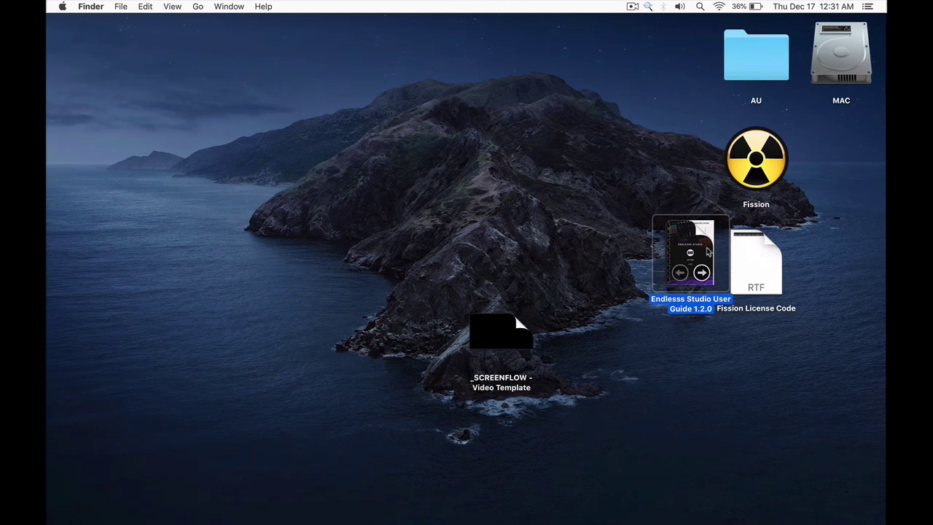
key(ctrl+Right)
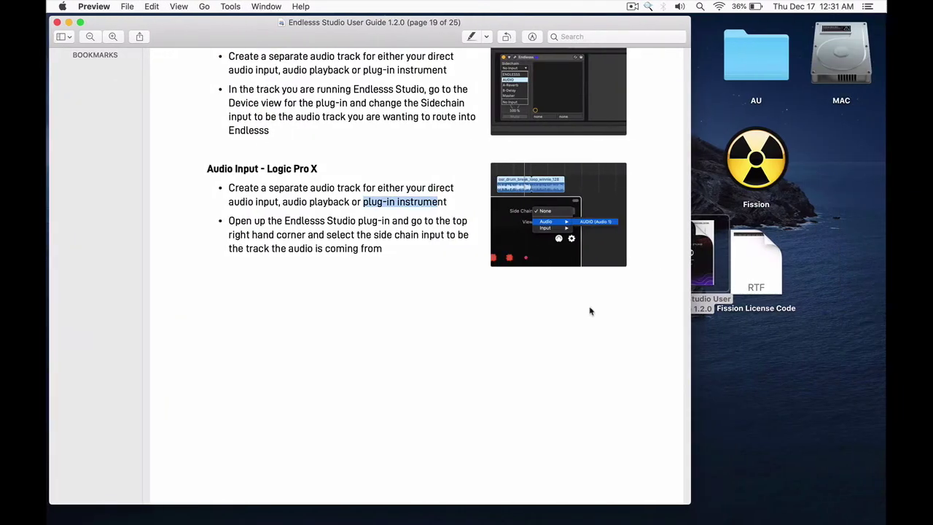
click(523, 356)
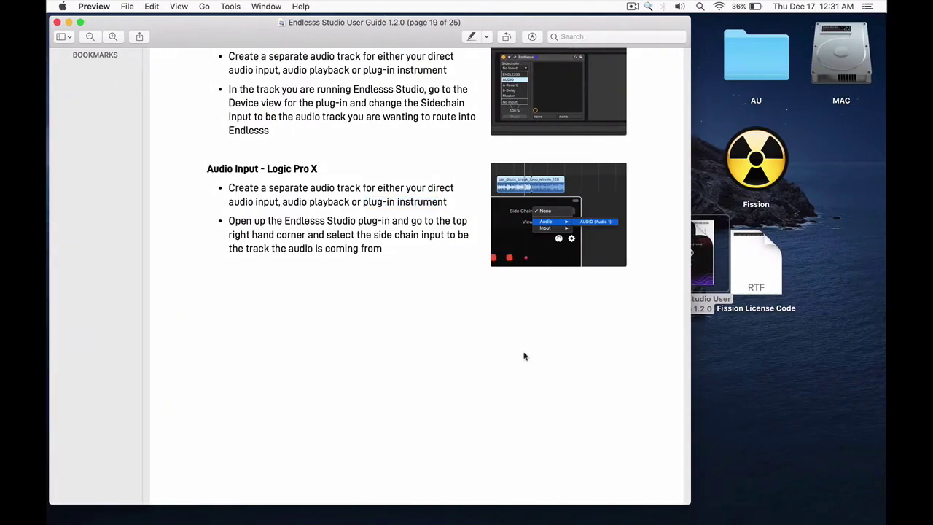
Read the user guide's section on managing jams and collaborating, including My Jams and Public Jams.
scroll(523, 356, down, 10)
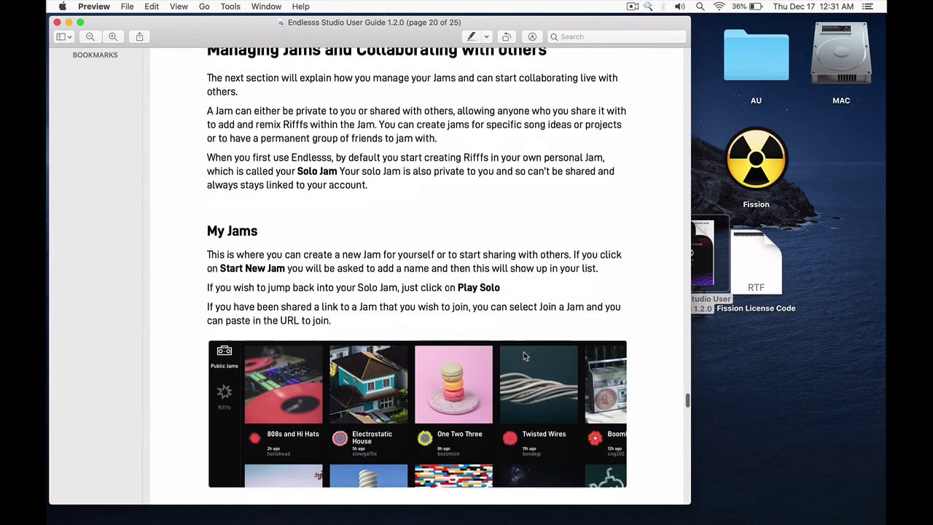
scroll(523, 351, down, 5)
scroll(413, 248, down, 7)
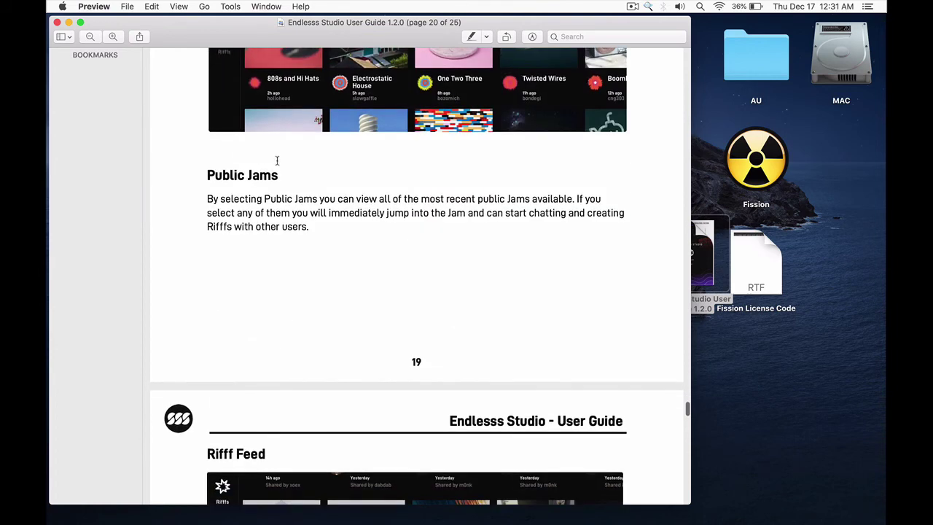
drag(220, 178, 369, 262)
scroll(369, 263, down, 2)
click(350, 221)
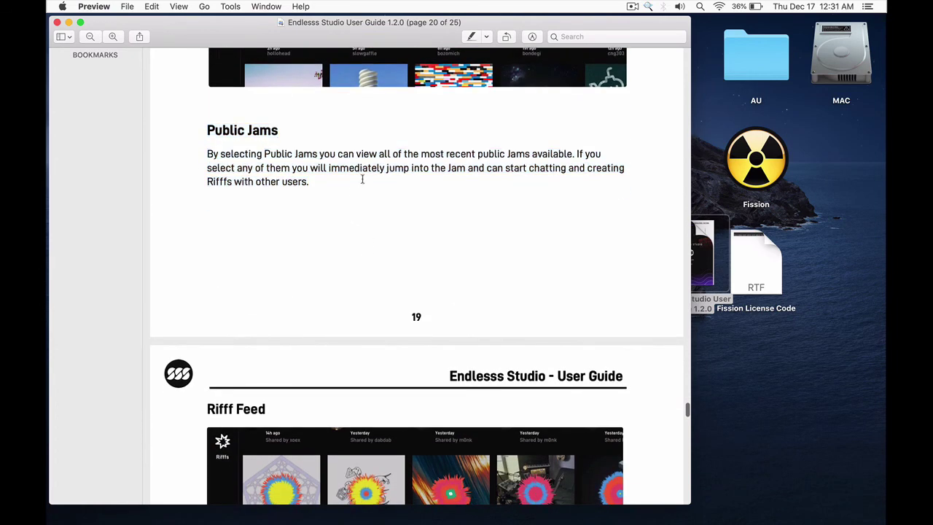
drag(367, 156, 406, 183)
scroll(406, 183, down, 3)
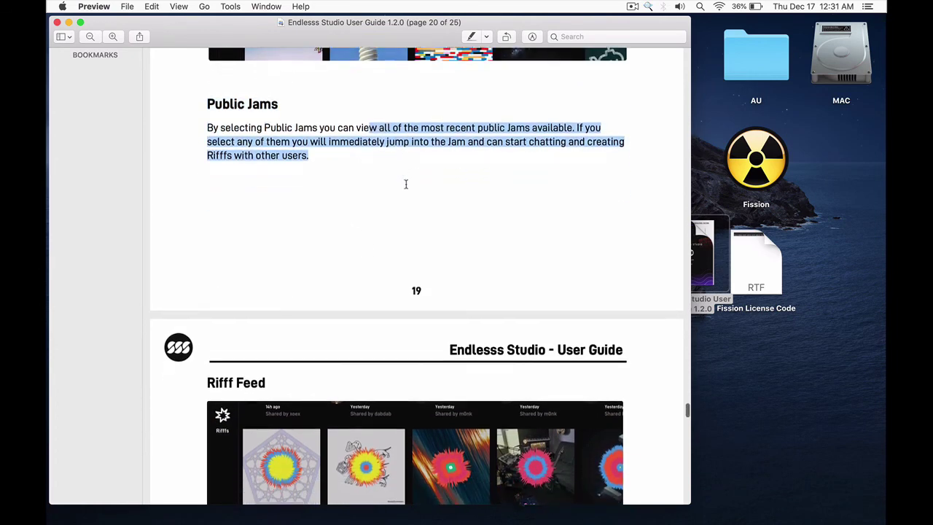
click(406, 184)
scroll(406, 184, down, 1)
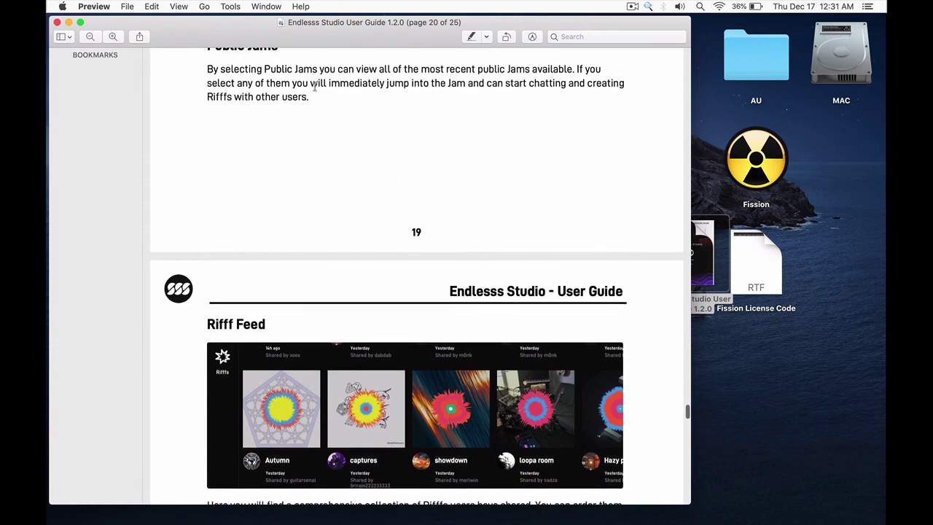
drag(321, 82, 370, 103)
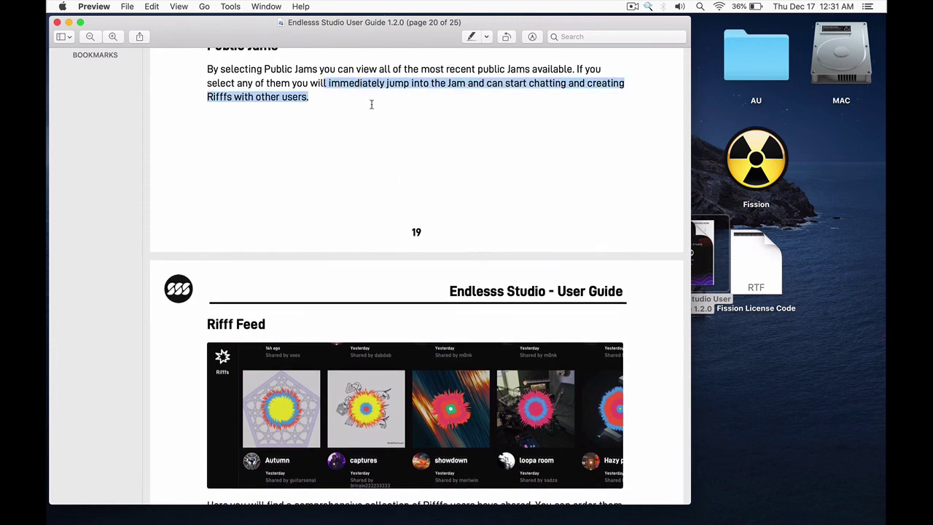
Read the user guide's Rifff Feed, Rifff Details, Exporting Rifffs and Sharing a Rifff sections, continuing to Jam Details.
scroll(370, 92, down, 10)
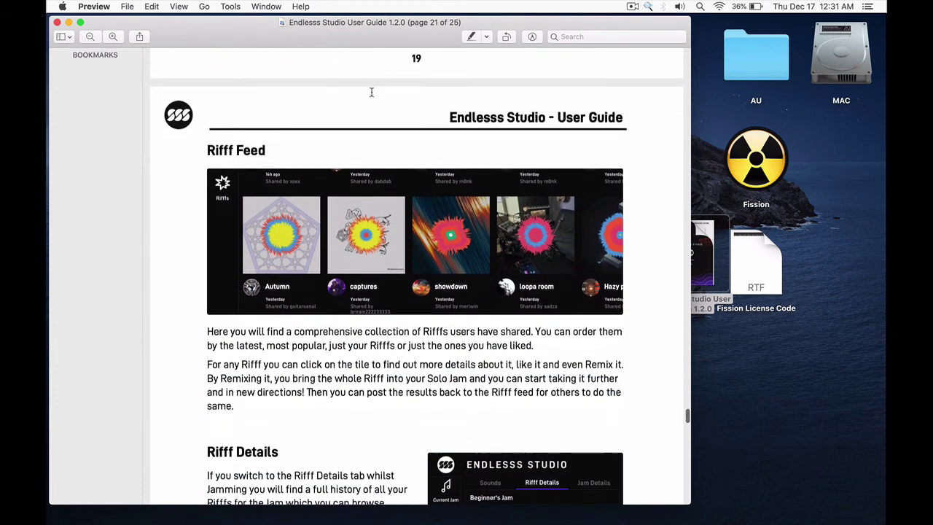
scroll(371, 93, down, 3)
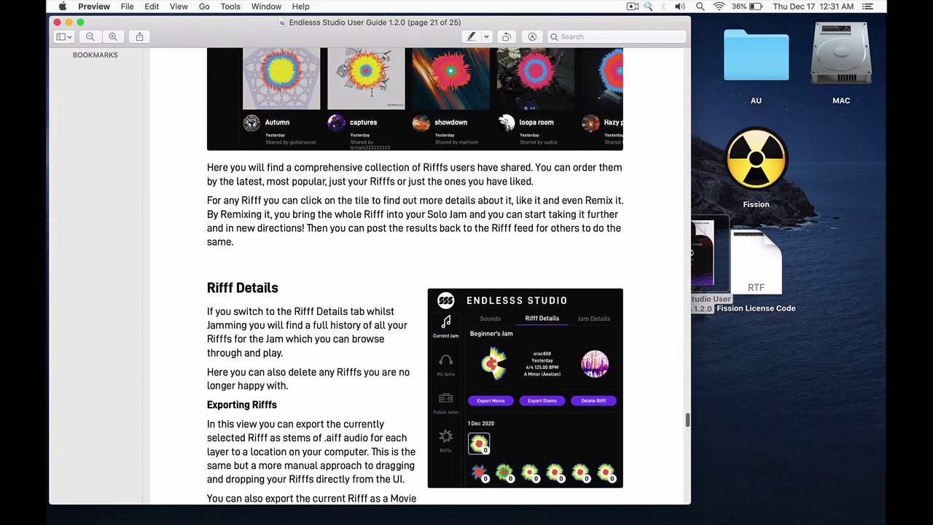
scroll(371, 92, down, 7)
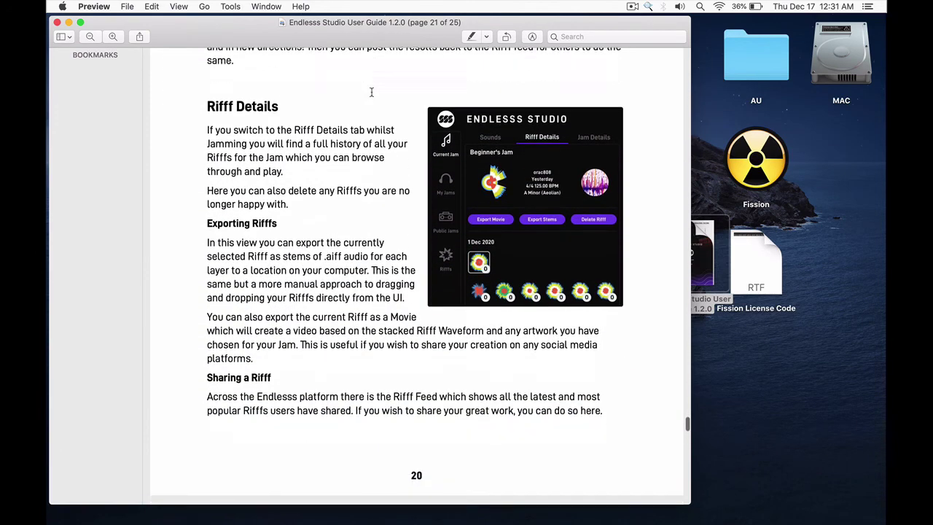
drag(602, 399, 295, 205)
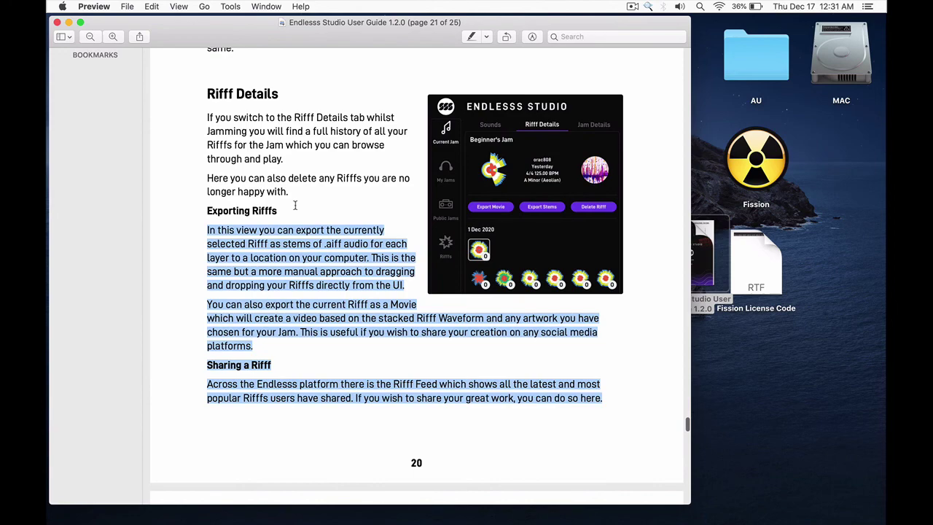
click(284, 245)
scroll(284, 245, down, 5)
drag(208, 231, 232, 248)
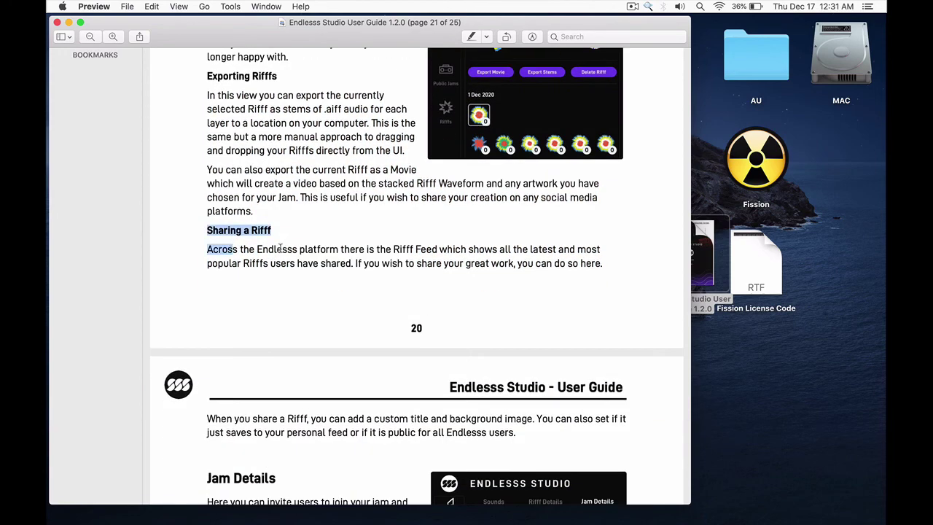
drag(299, 249, 354, 292)
scroll(356, 292, down, 10)
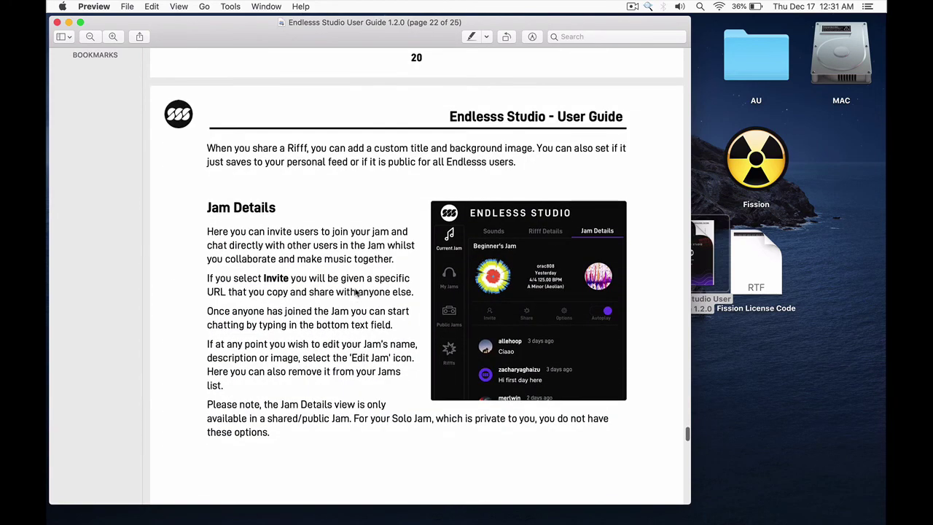
Read the user guide's Jam Details section and skim on to Appendix B - Effect Types.
scroll(355, 291, down, 3)
drag(210, 125, 323, 196)
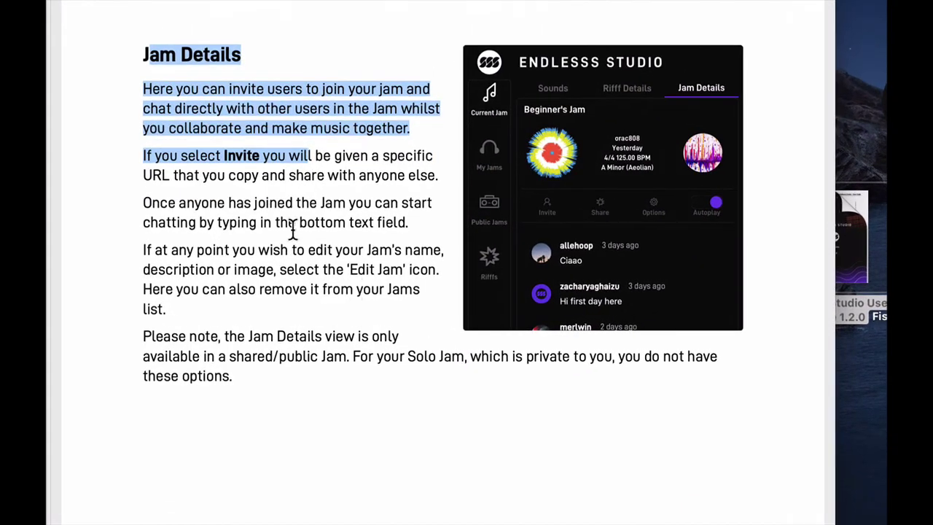
click(303, 241)
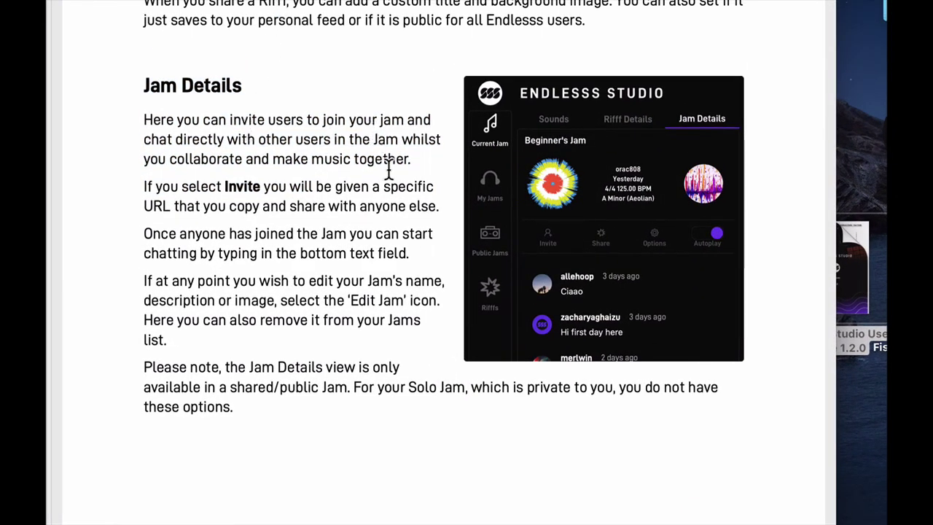
scroll(388, 168, down, 10)
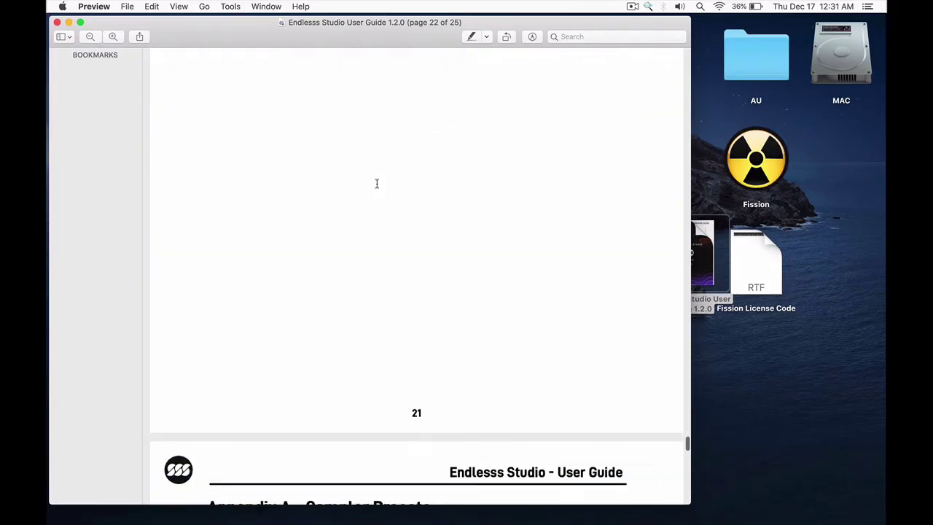
scroll(379, 190, down, 15)
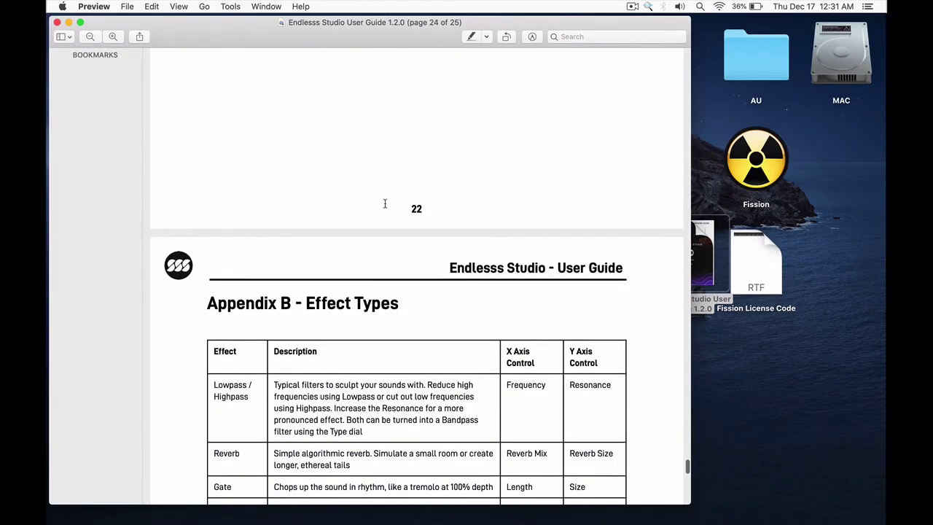
Minimize the user guide, switch to Safari and open the endlesss.fm home page.
key(cmd+m)
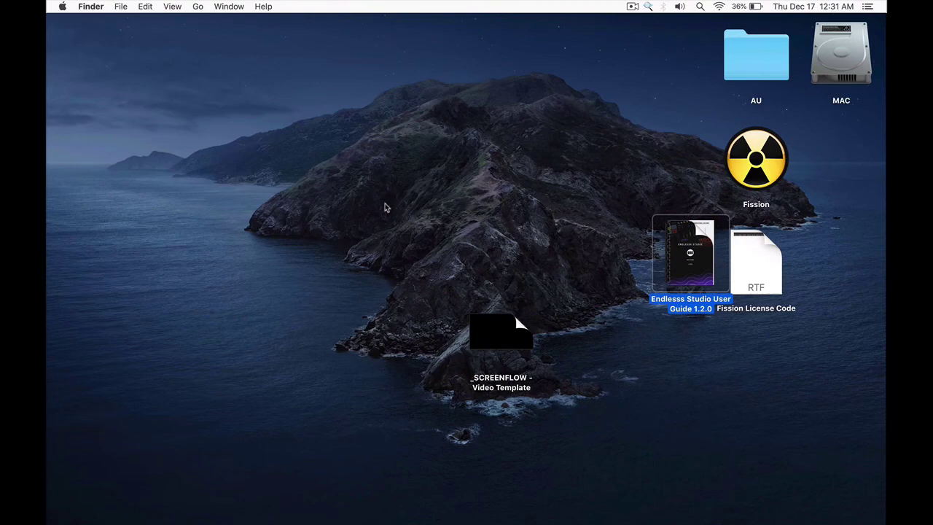
key(super+space)
text(S)
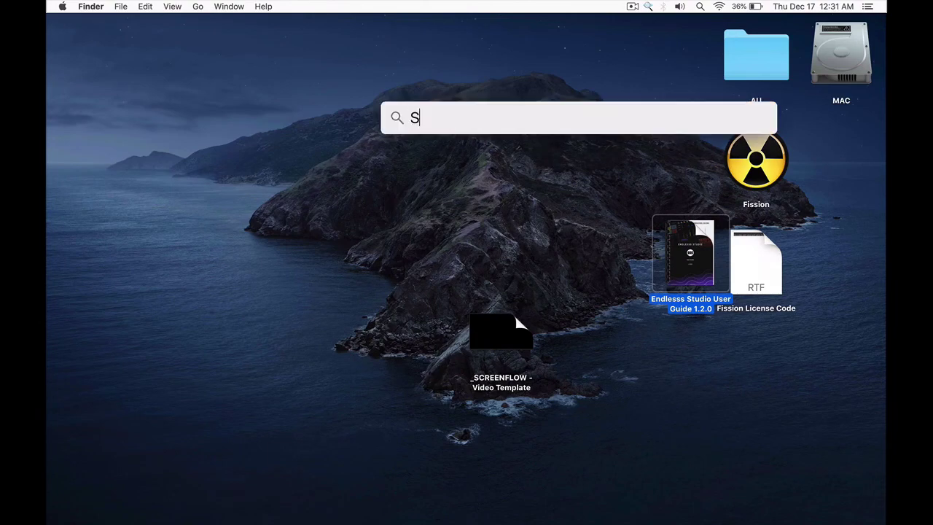
text(A)
key(Return)
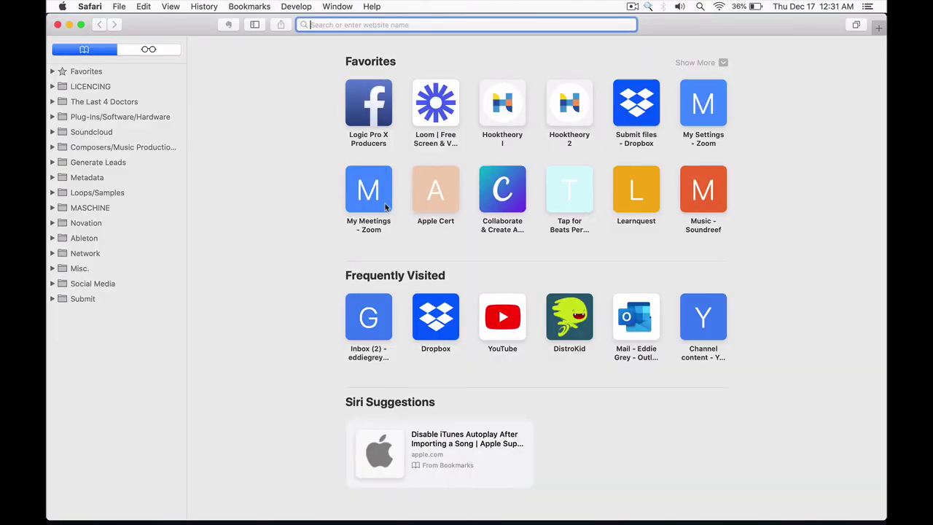
text(END)
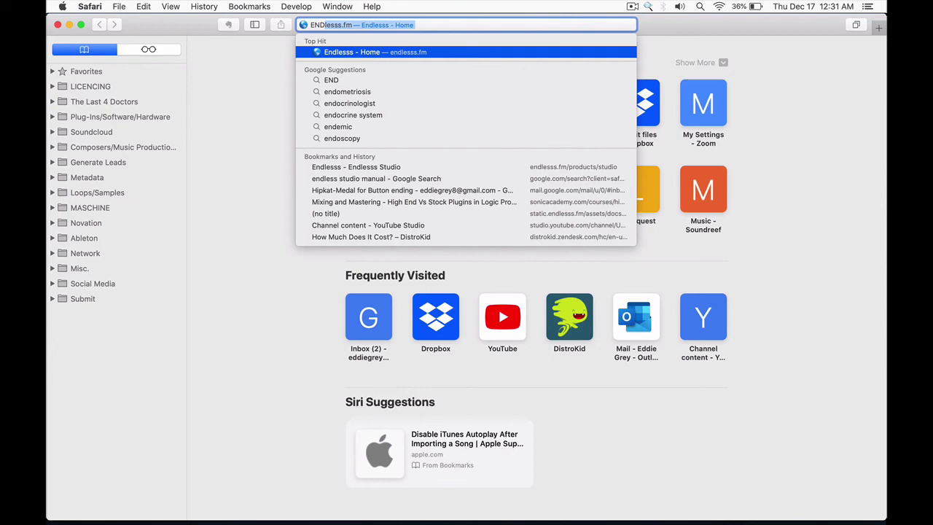
key(Return)
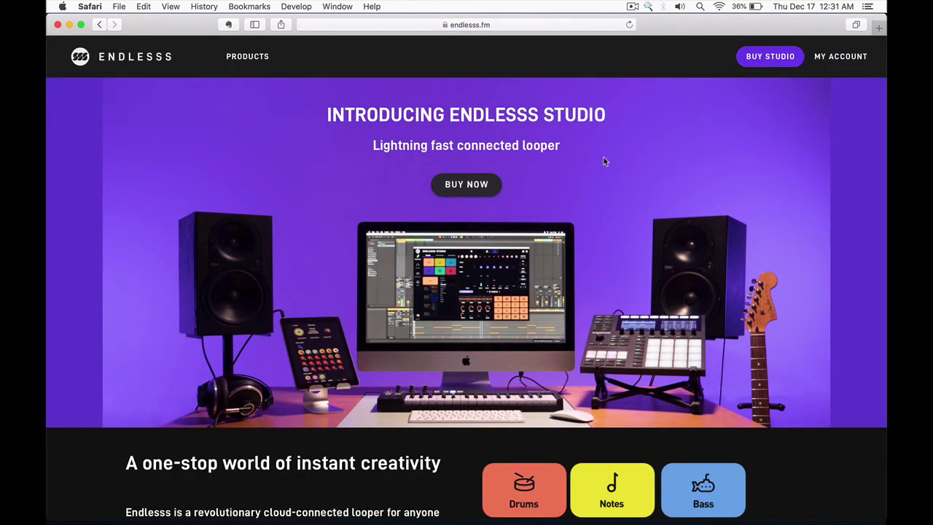
View the account creation form behind the Endlesss Studio purchase link, and return to the home page.
click(481, 184)
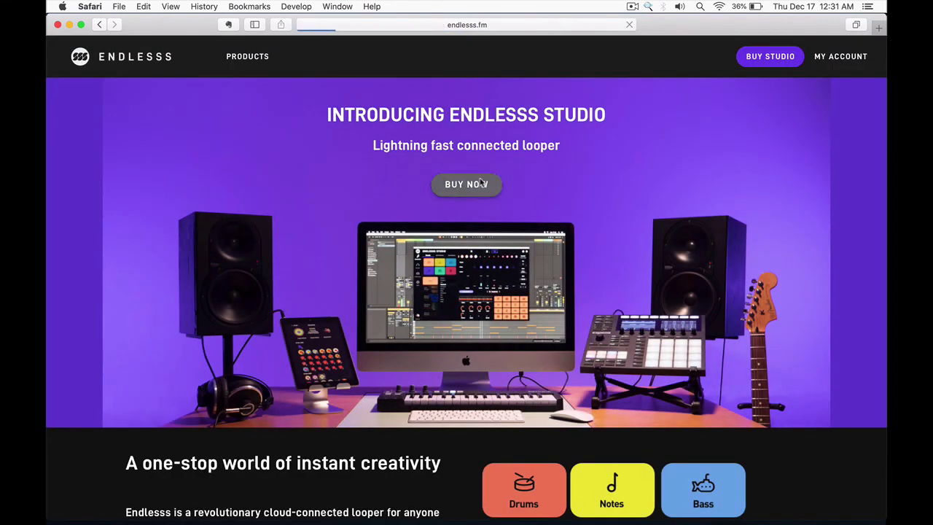
scroll(474, 192, down, 5)
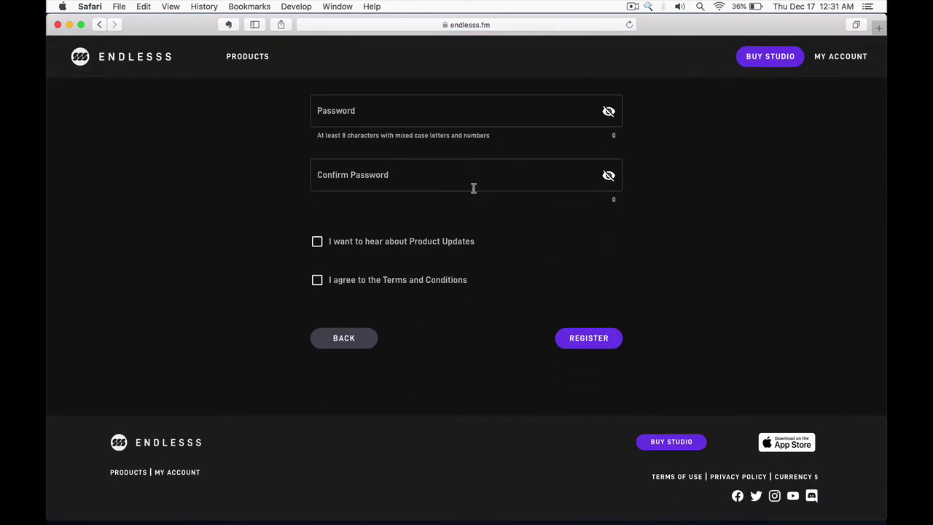
scroll(474, 188, up, 5)
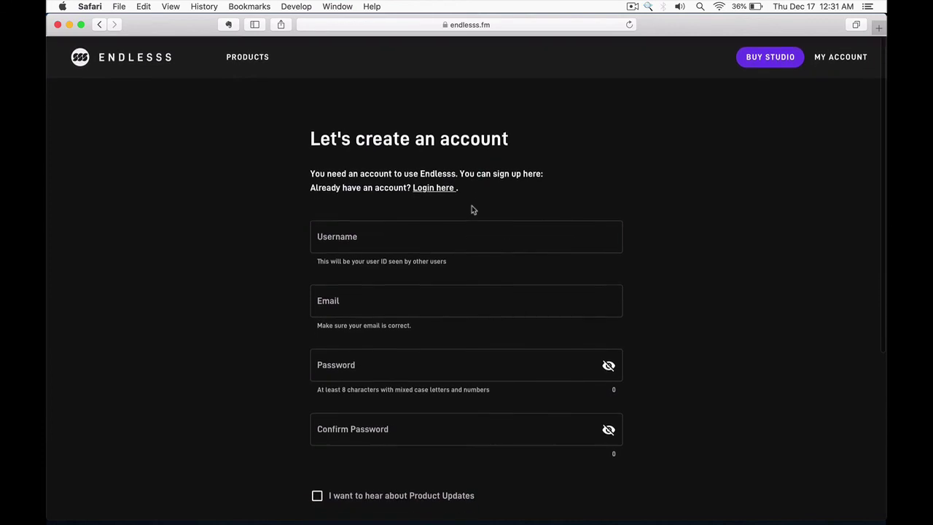
key(super+bracketleft)
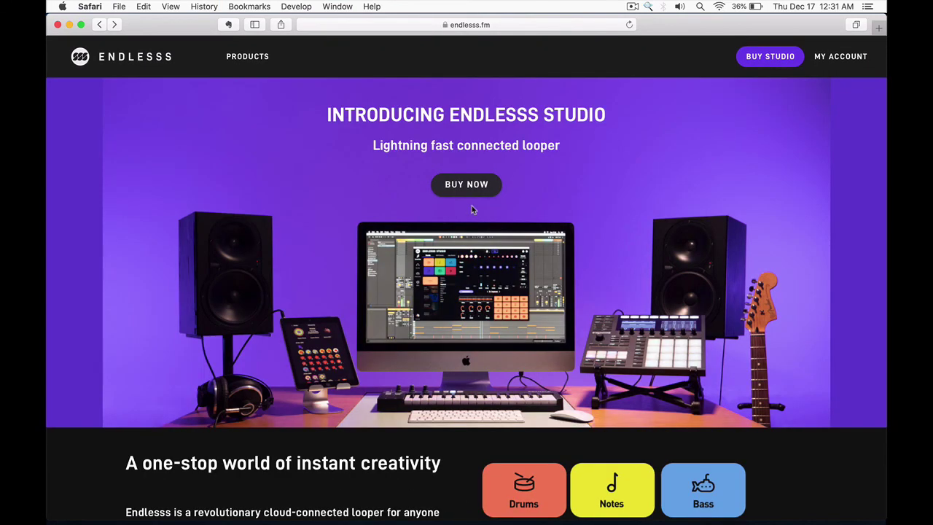
Look through the Endlesss home page, from the instruments overview to the Discord community and newsletter sections.
scroll(471, 209, down, 2)
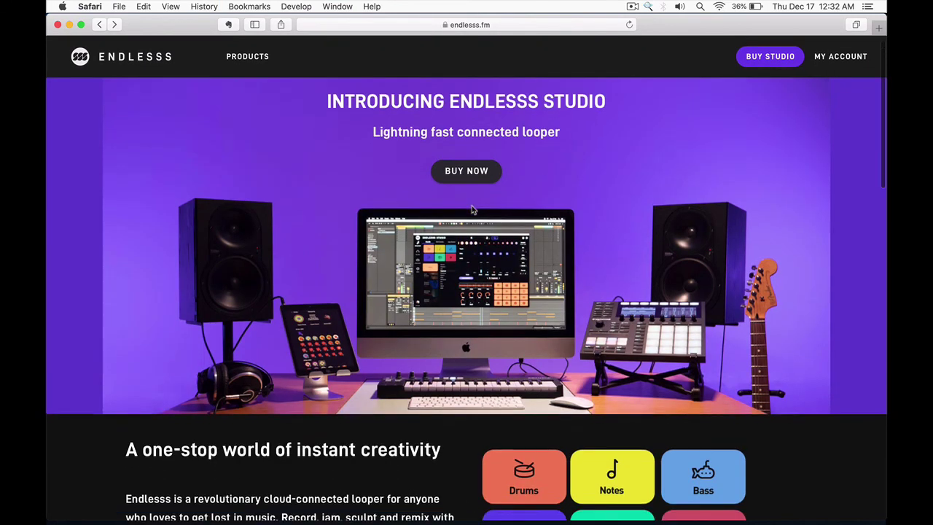
scroll(471, 209, down, 2)
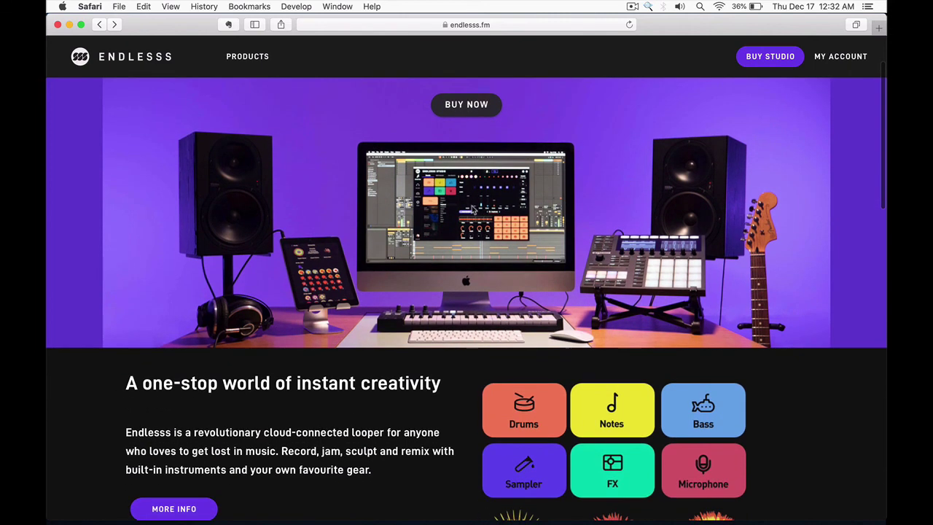
scroll(471, 209, down, 8)
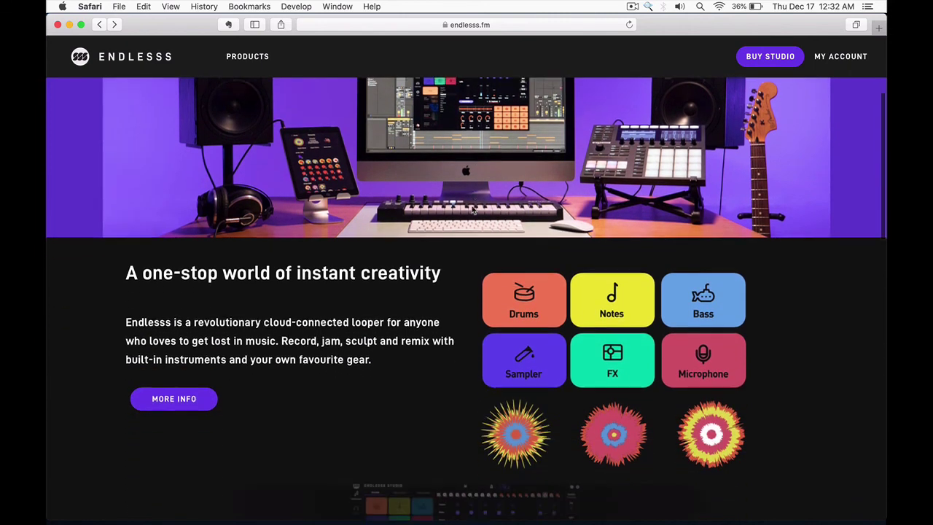
scroll(471, 209, down, 3)
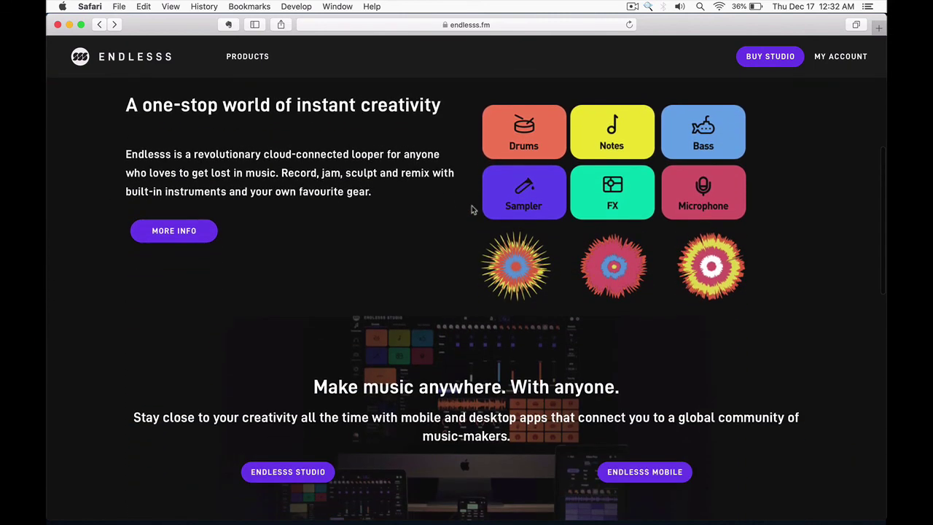
scroll(471, 205, down, 16)
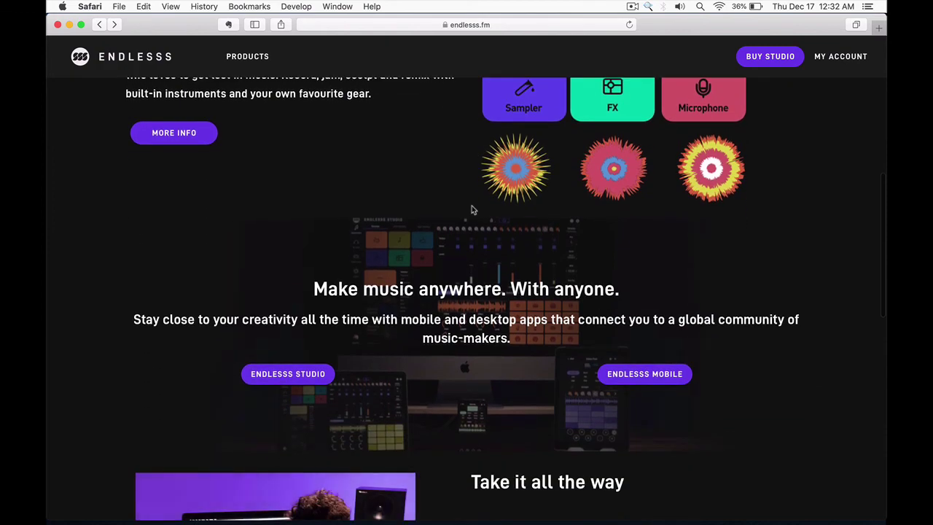
scroll(471, 205, down, 16)
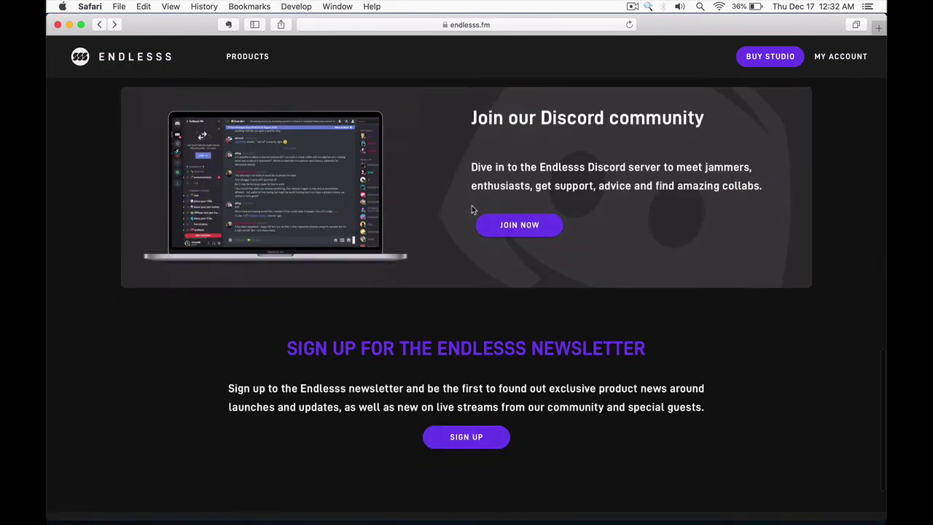
scroll(471, 210, up, 20)
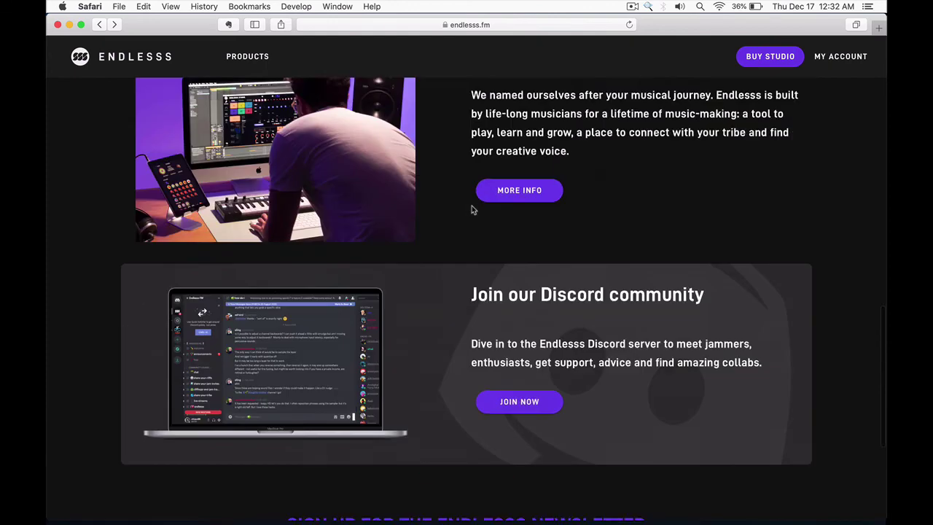